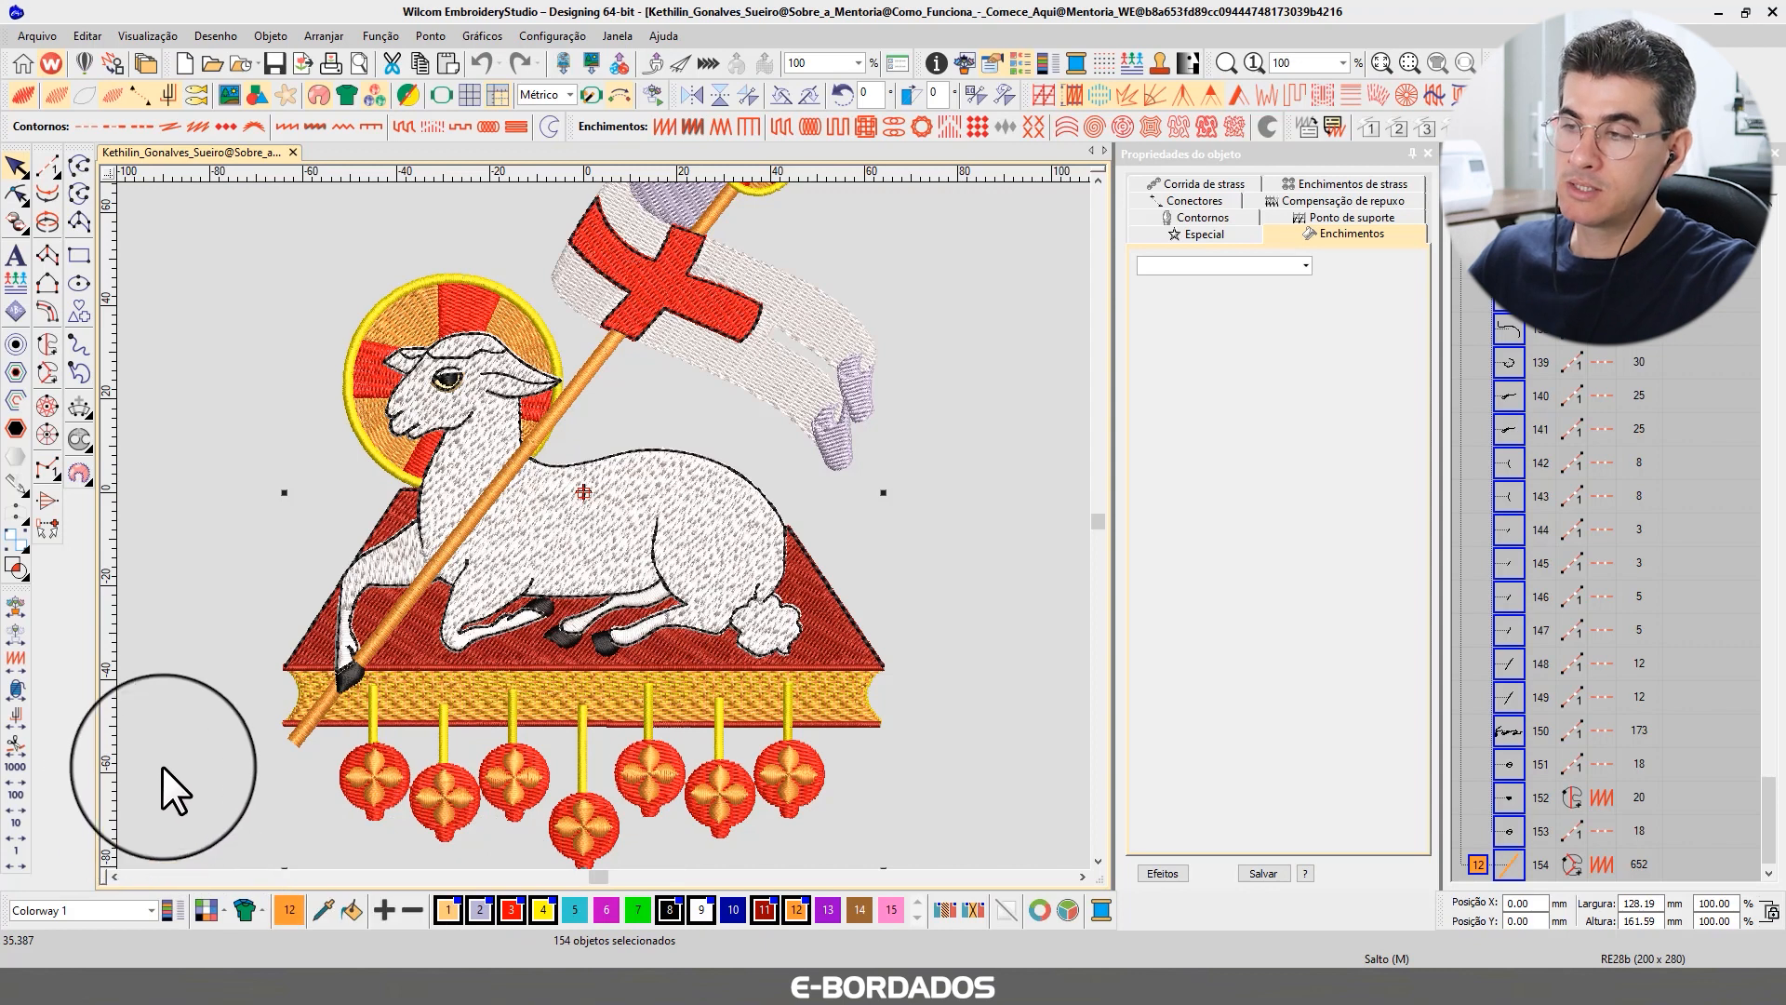
Collapse the color-object list so it shows color blocks instead of individual objects.
{"action": "left_click", "coordinate": [1097, 182]}
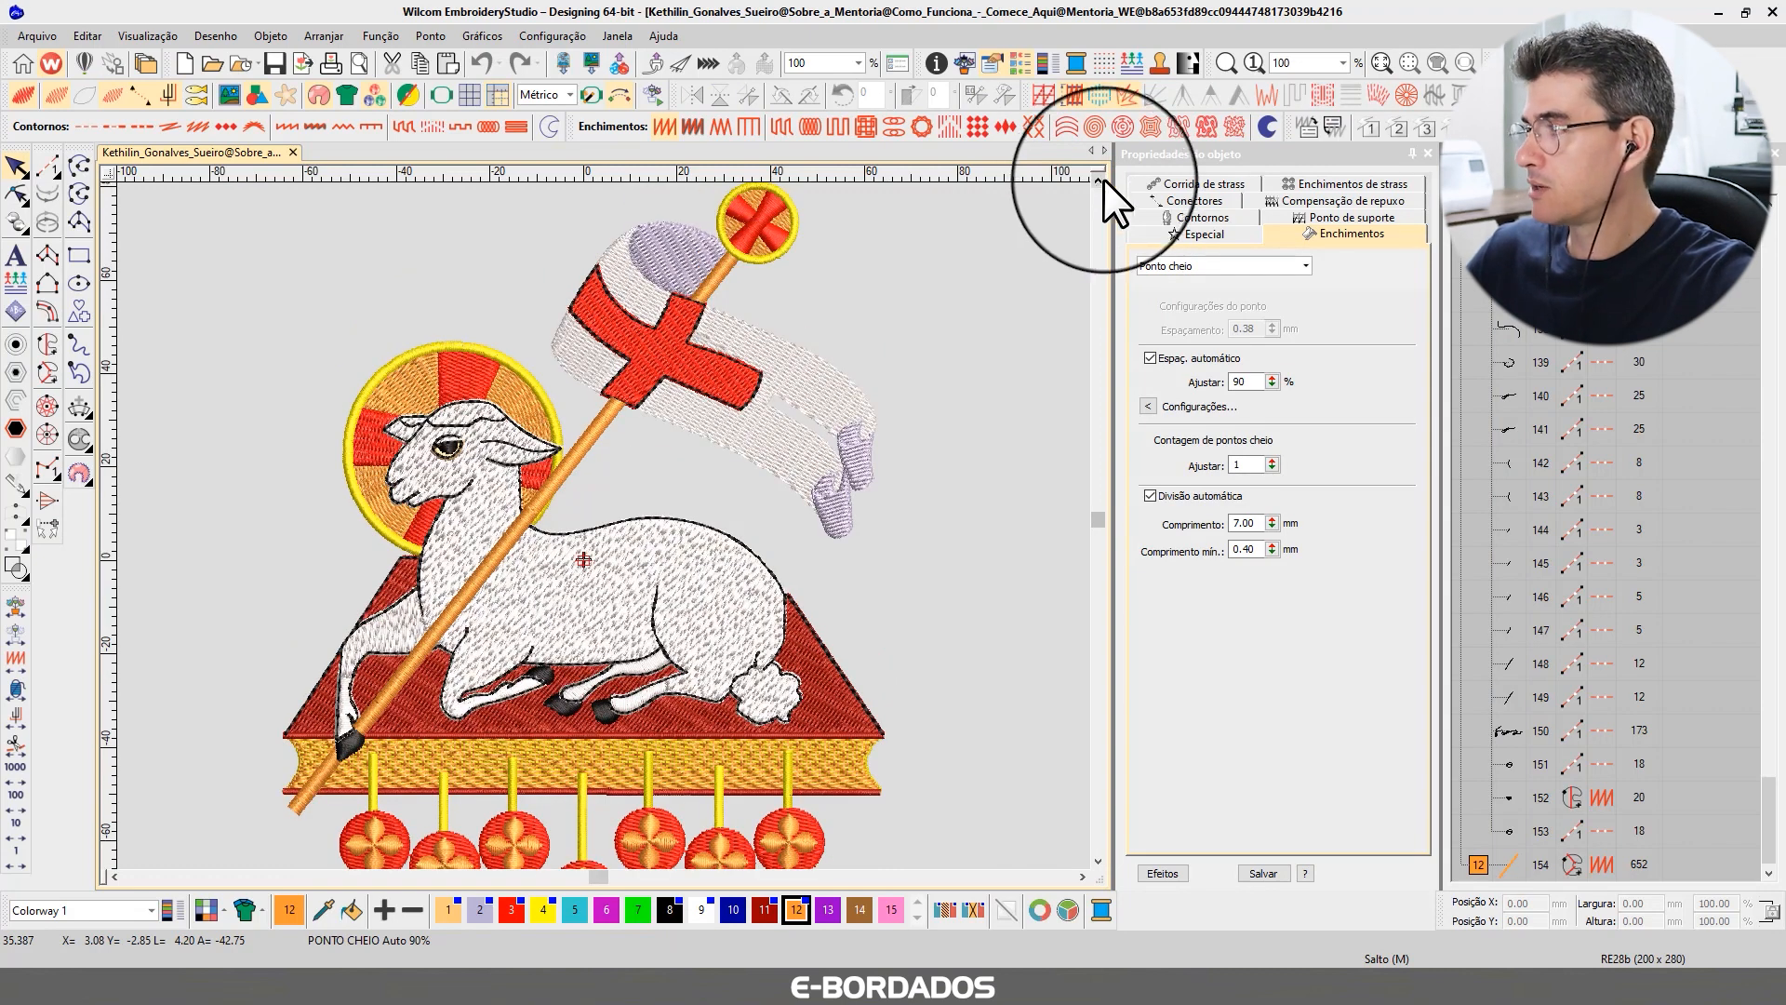
{"action": "left_click", "coordinate": [1453, 182]}
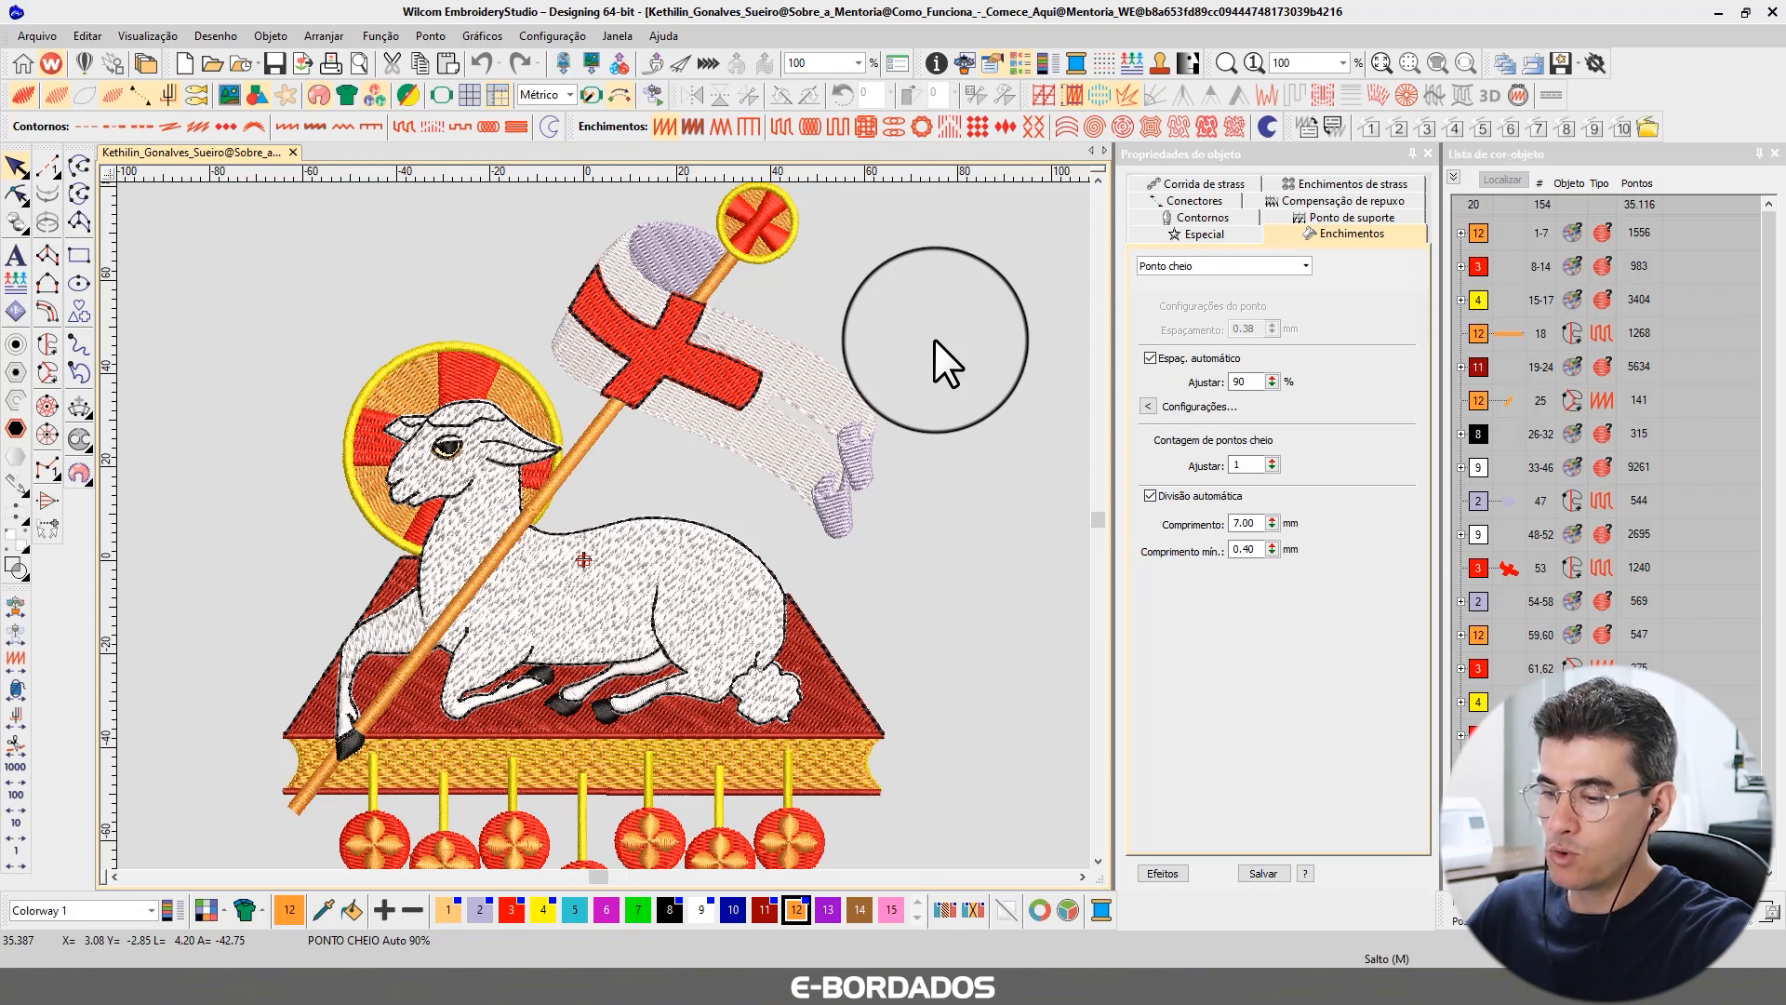
Replay the design's stitching with the Stitch Player at a faster speed, then stop it.
{"action": "scroll", "coordinate": [934, 339], "scroll_direction": "down", "scroll_amount": 1}
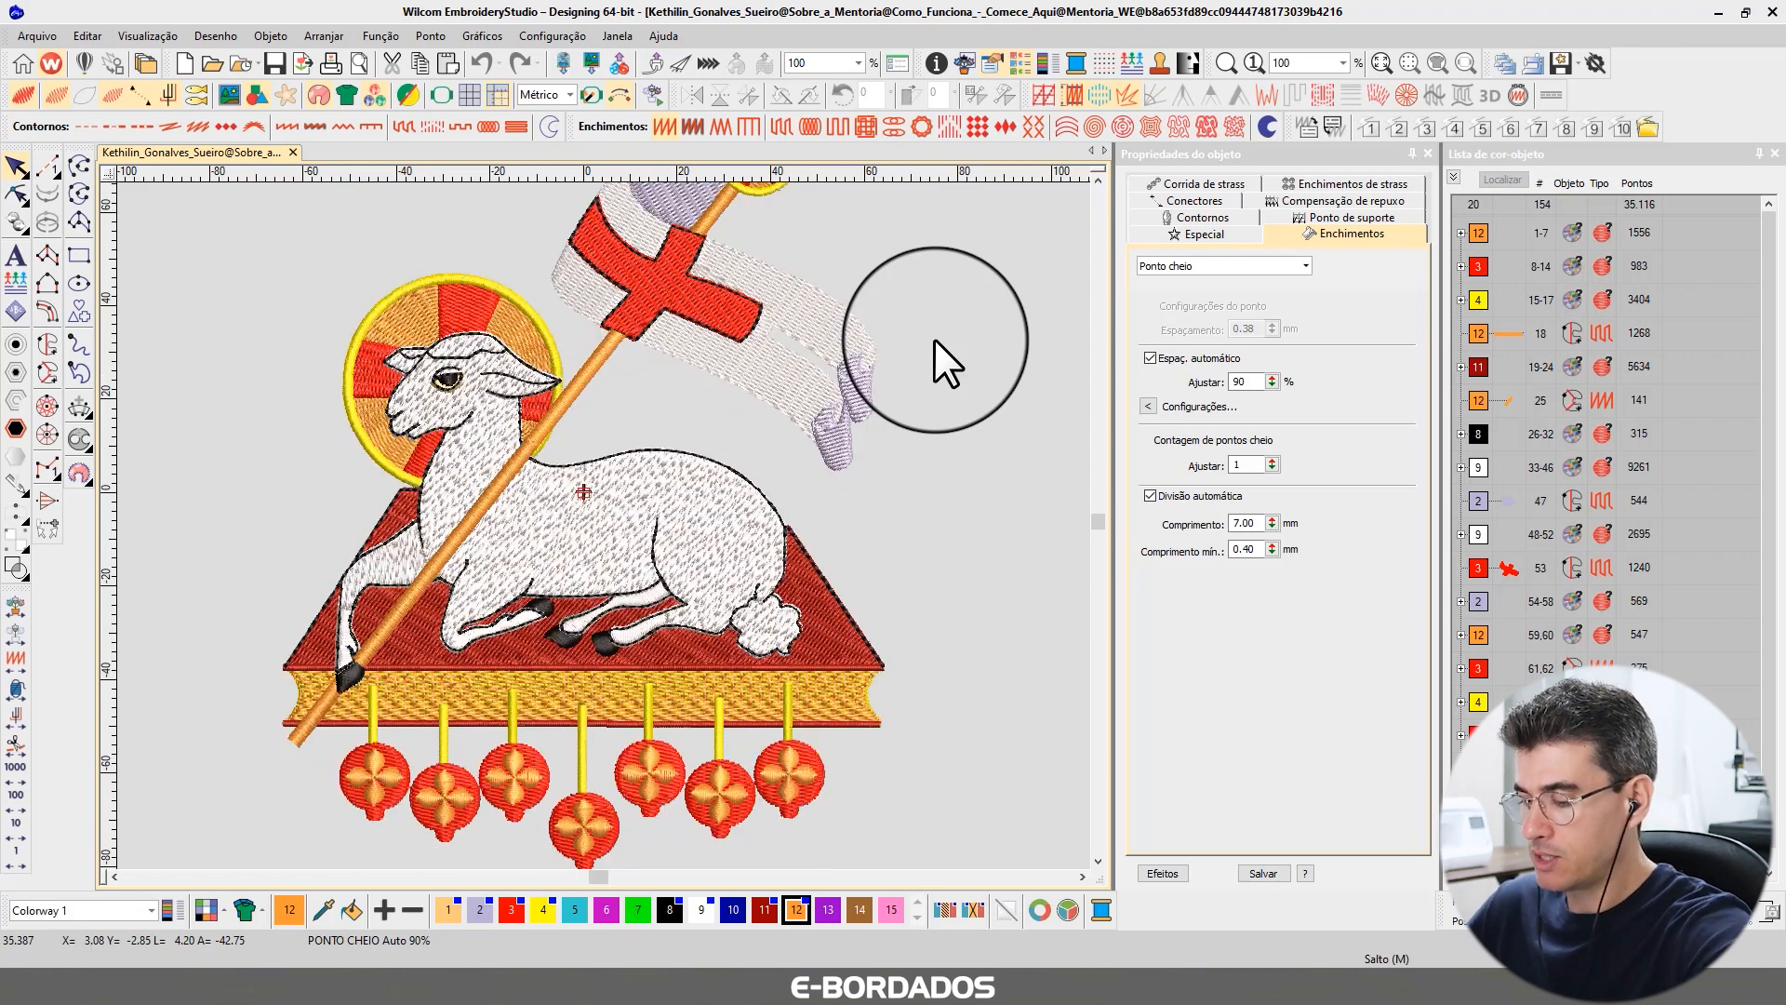
{"action": "scroll", "coordinate": [934, 339], "scroll_direction": "down", "scroll_amount": 1}
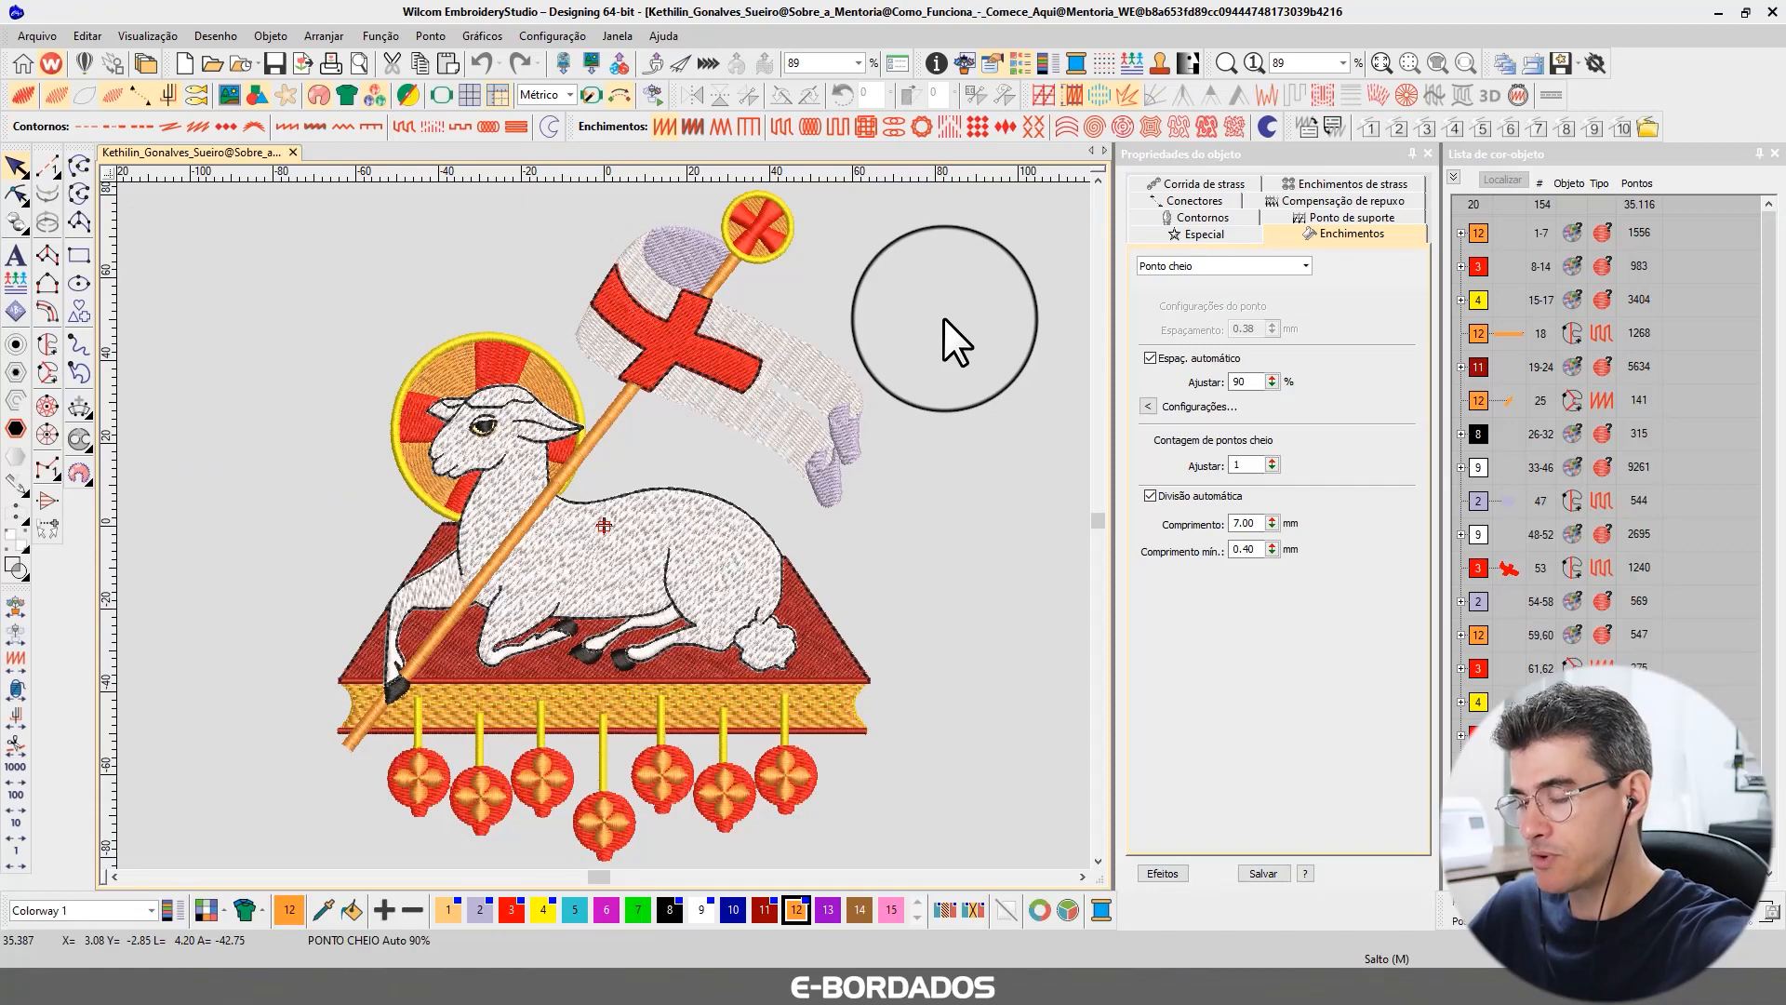
{"action": "key", "text": "ctrl+shift+r"}
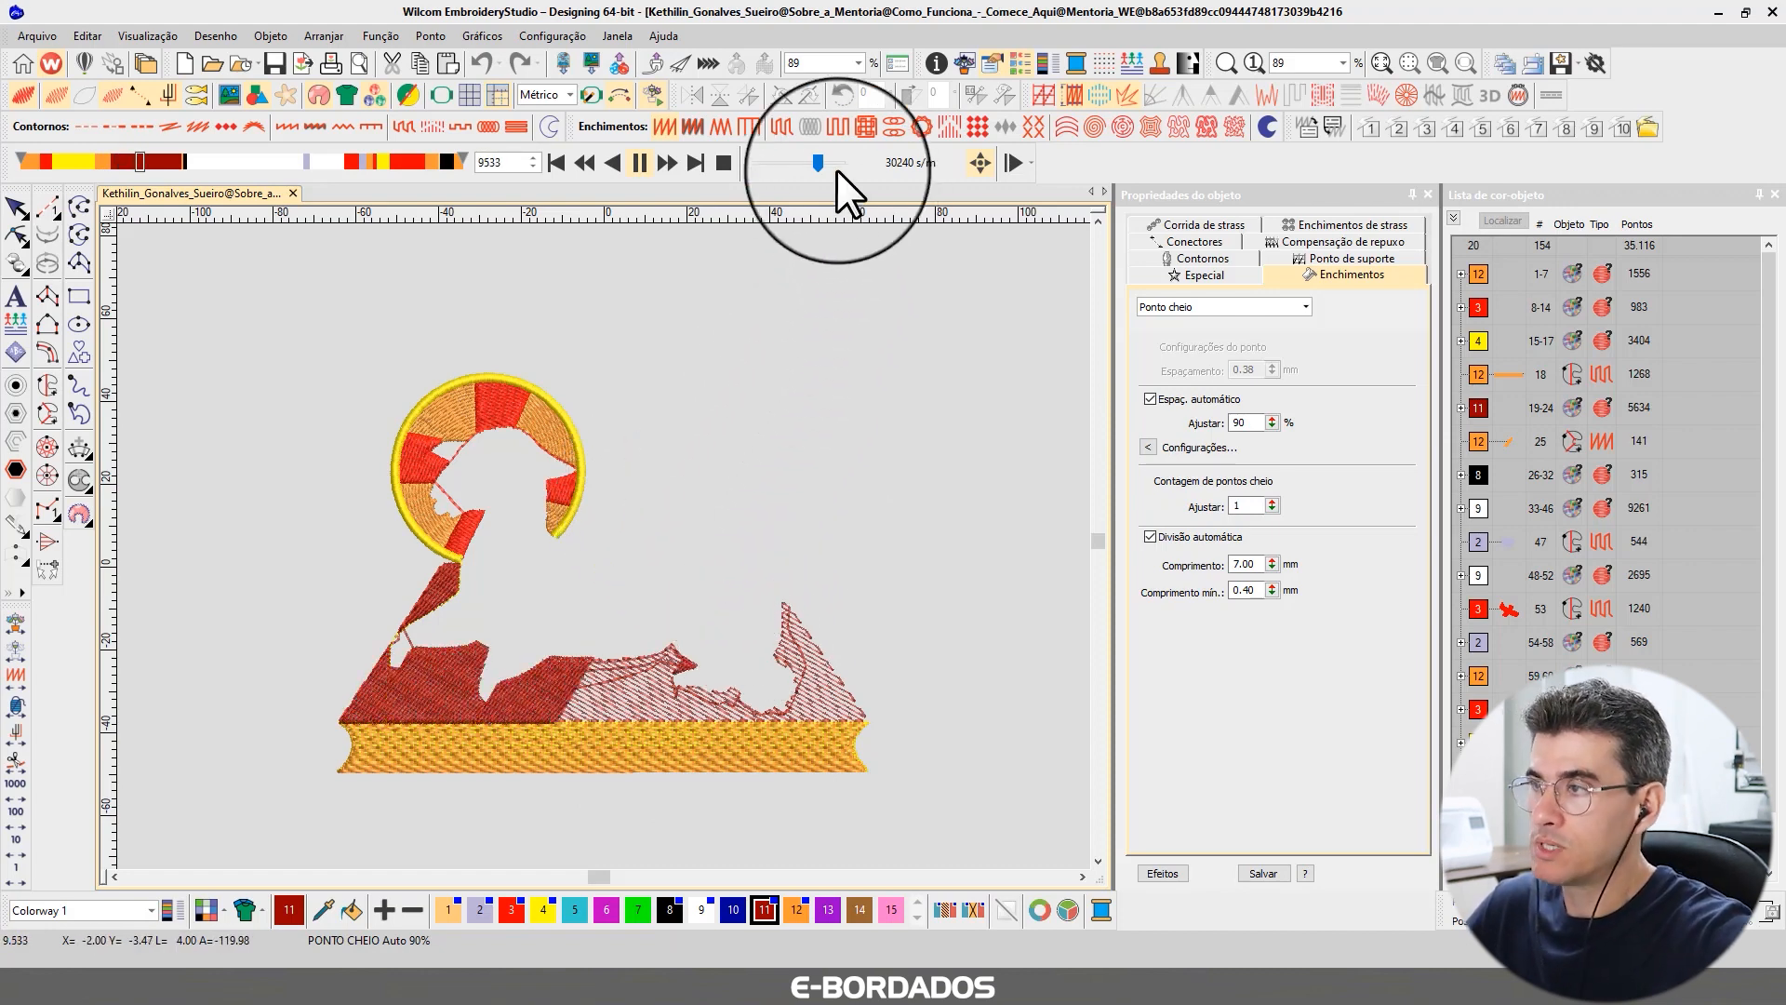
{"action": "left_click_drag", "start_coordinate": [816, 163], "coordinate": [823, 164]}
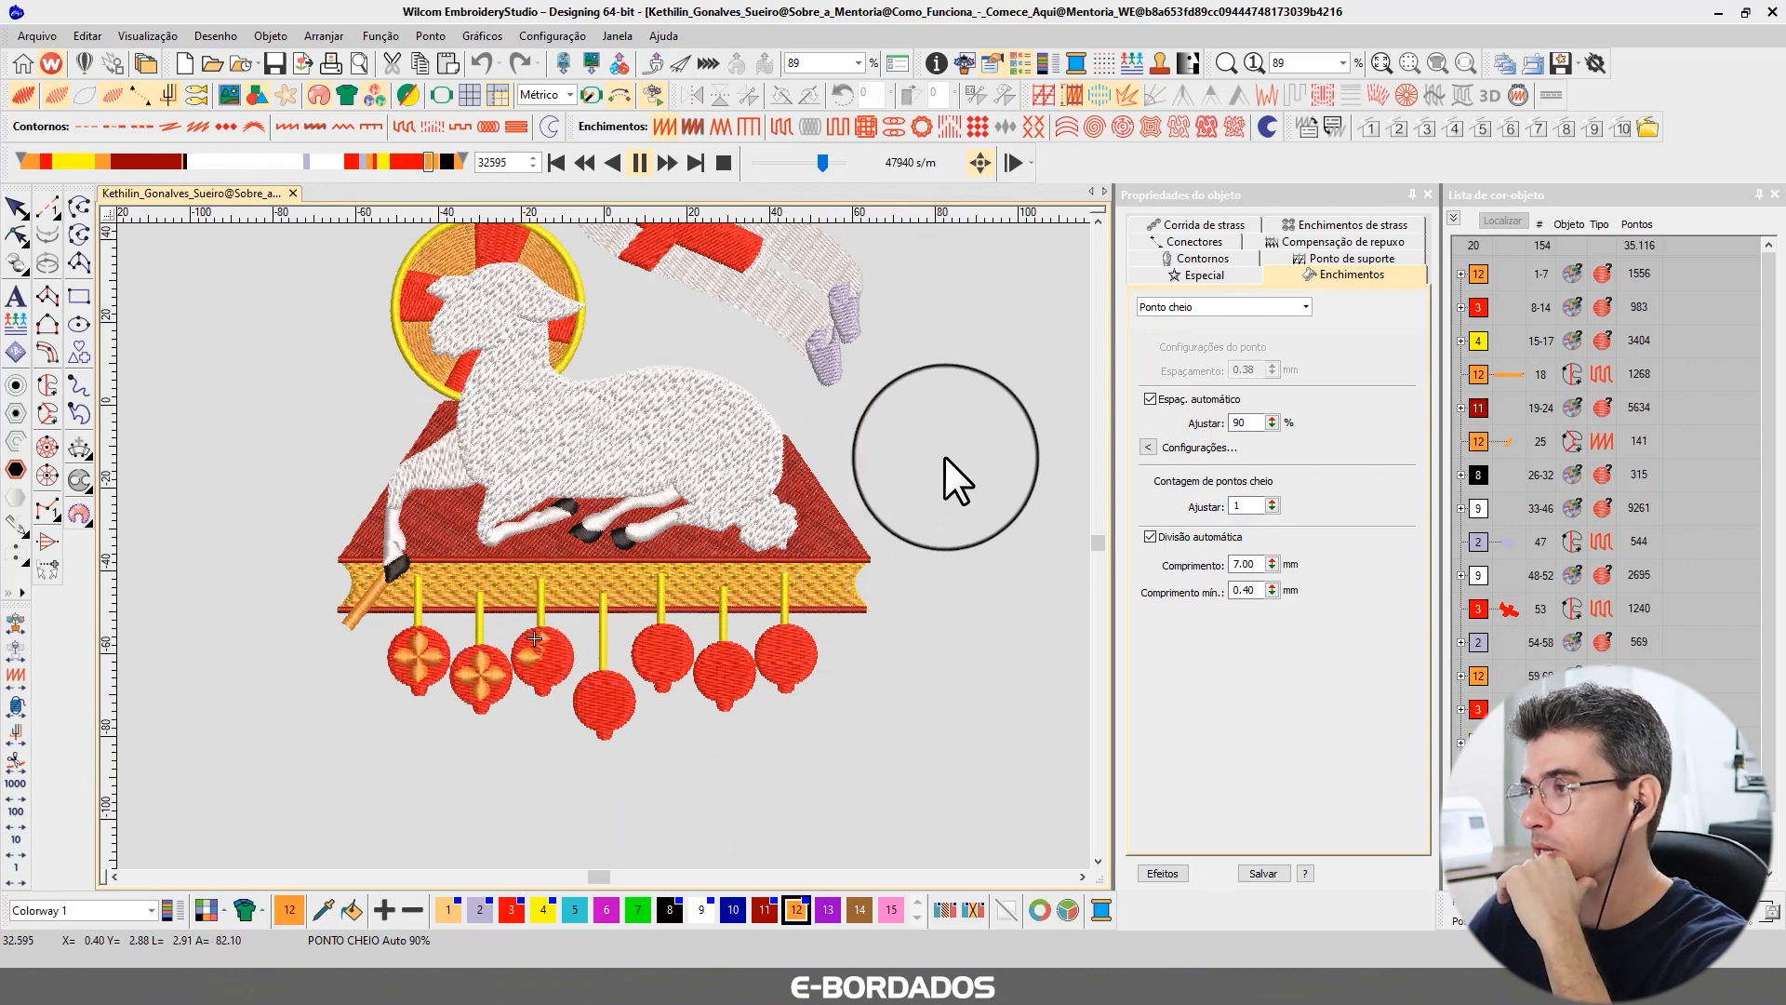
{"action": "left_click", "coordinate": [1099, 221]}
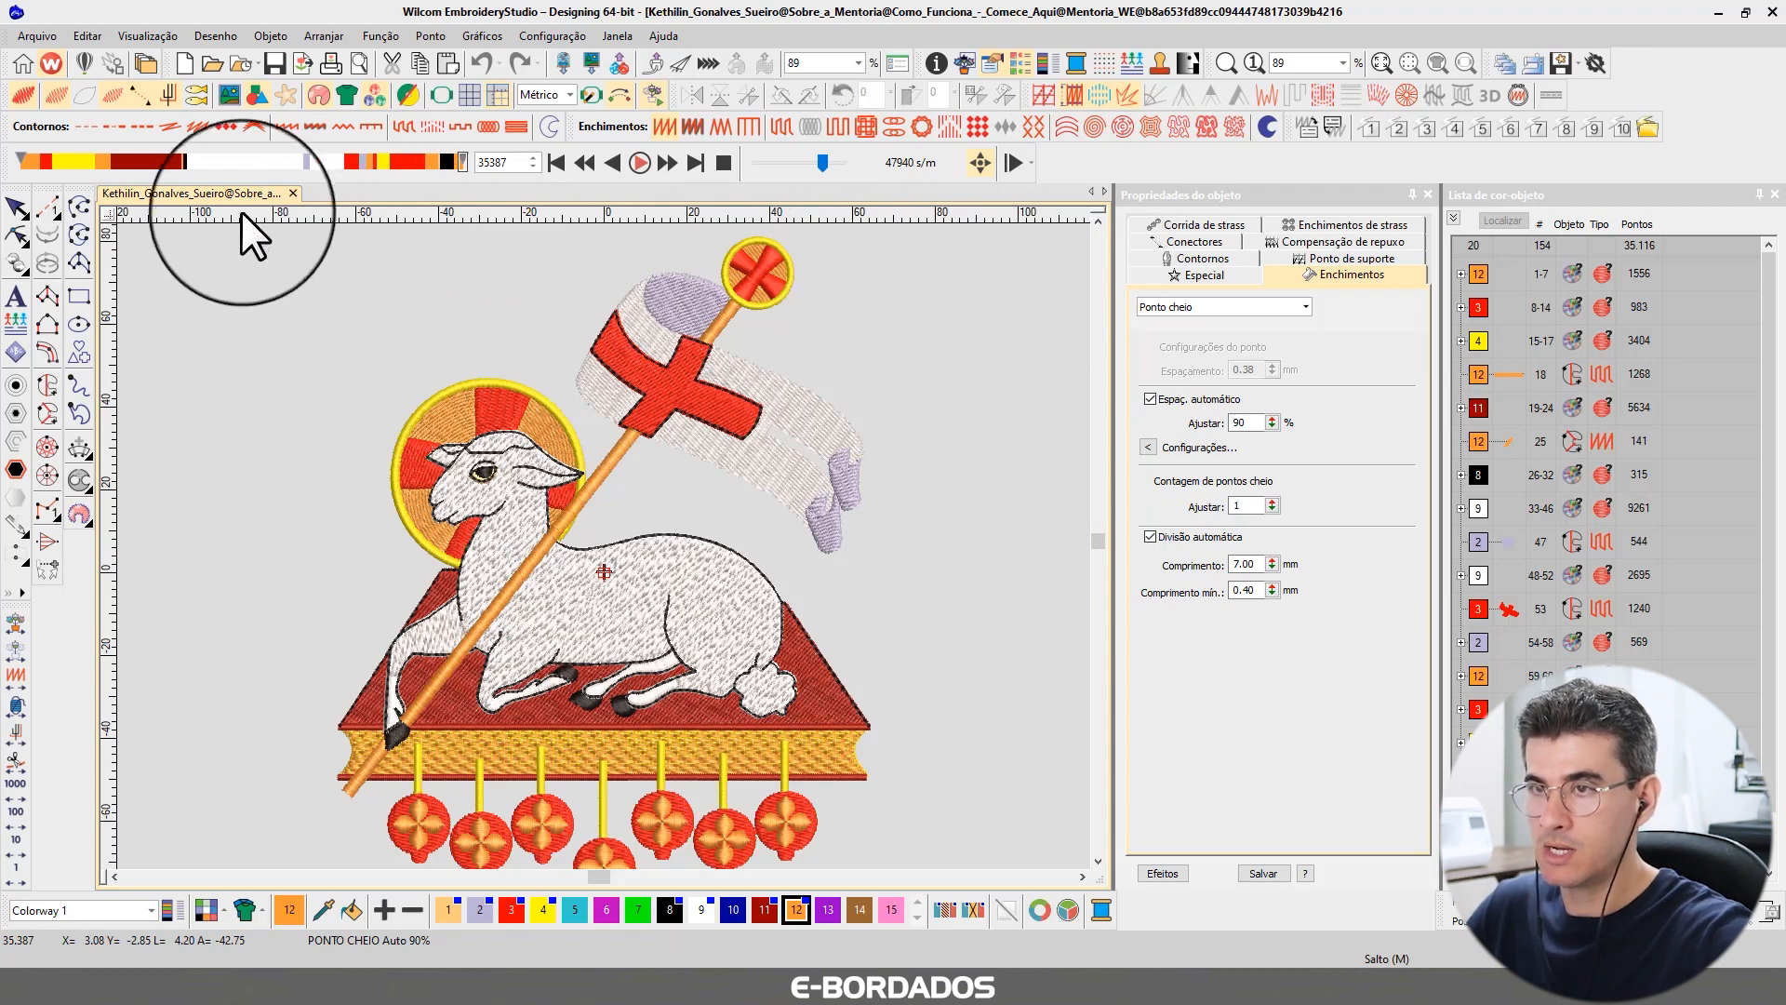
Inspect the lamb's black outline run-stitch objects and their settings up close.
{"action": "left_click", "coordinate": [17, 208]}
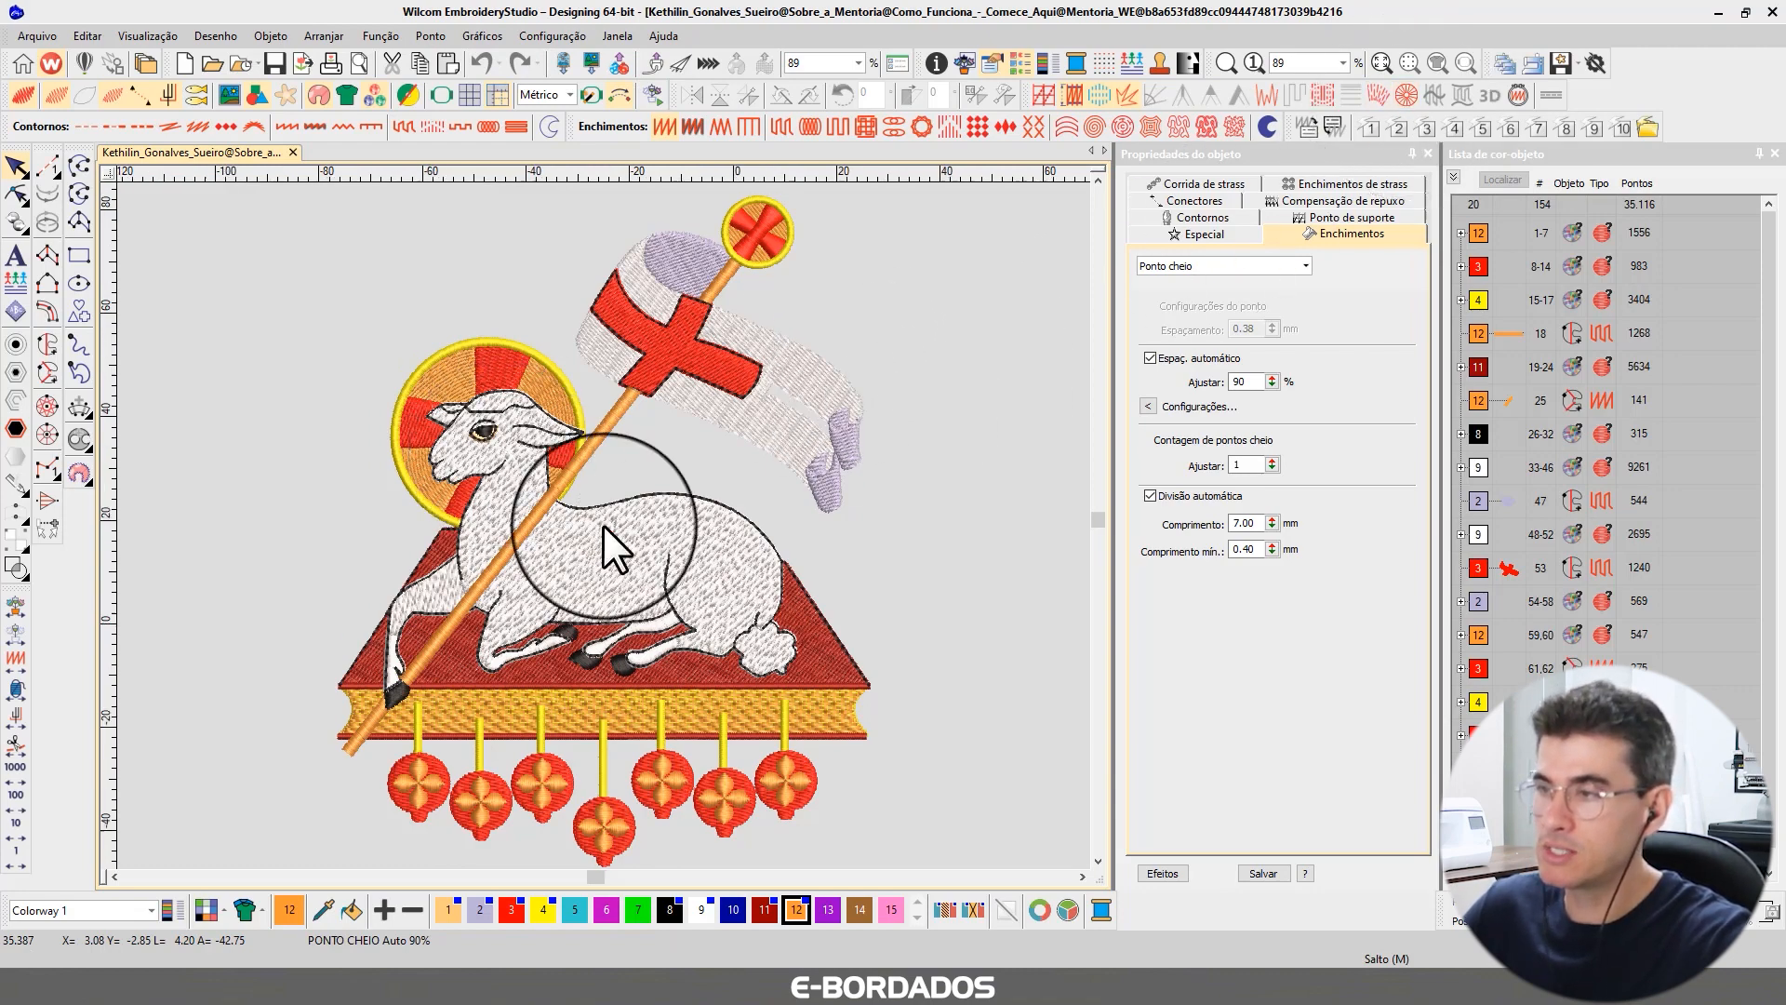
{"action": "scroll", "coordinate": [623, 512], "scroll_direction": "up", "scroll_amount": 5}
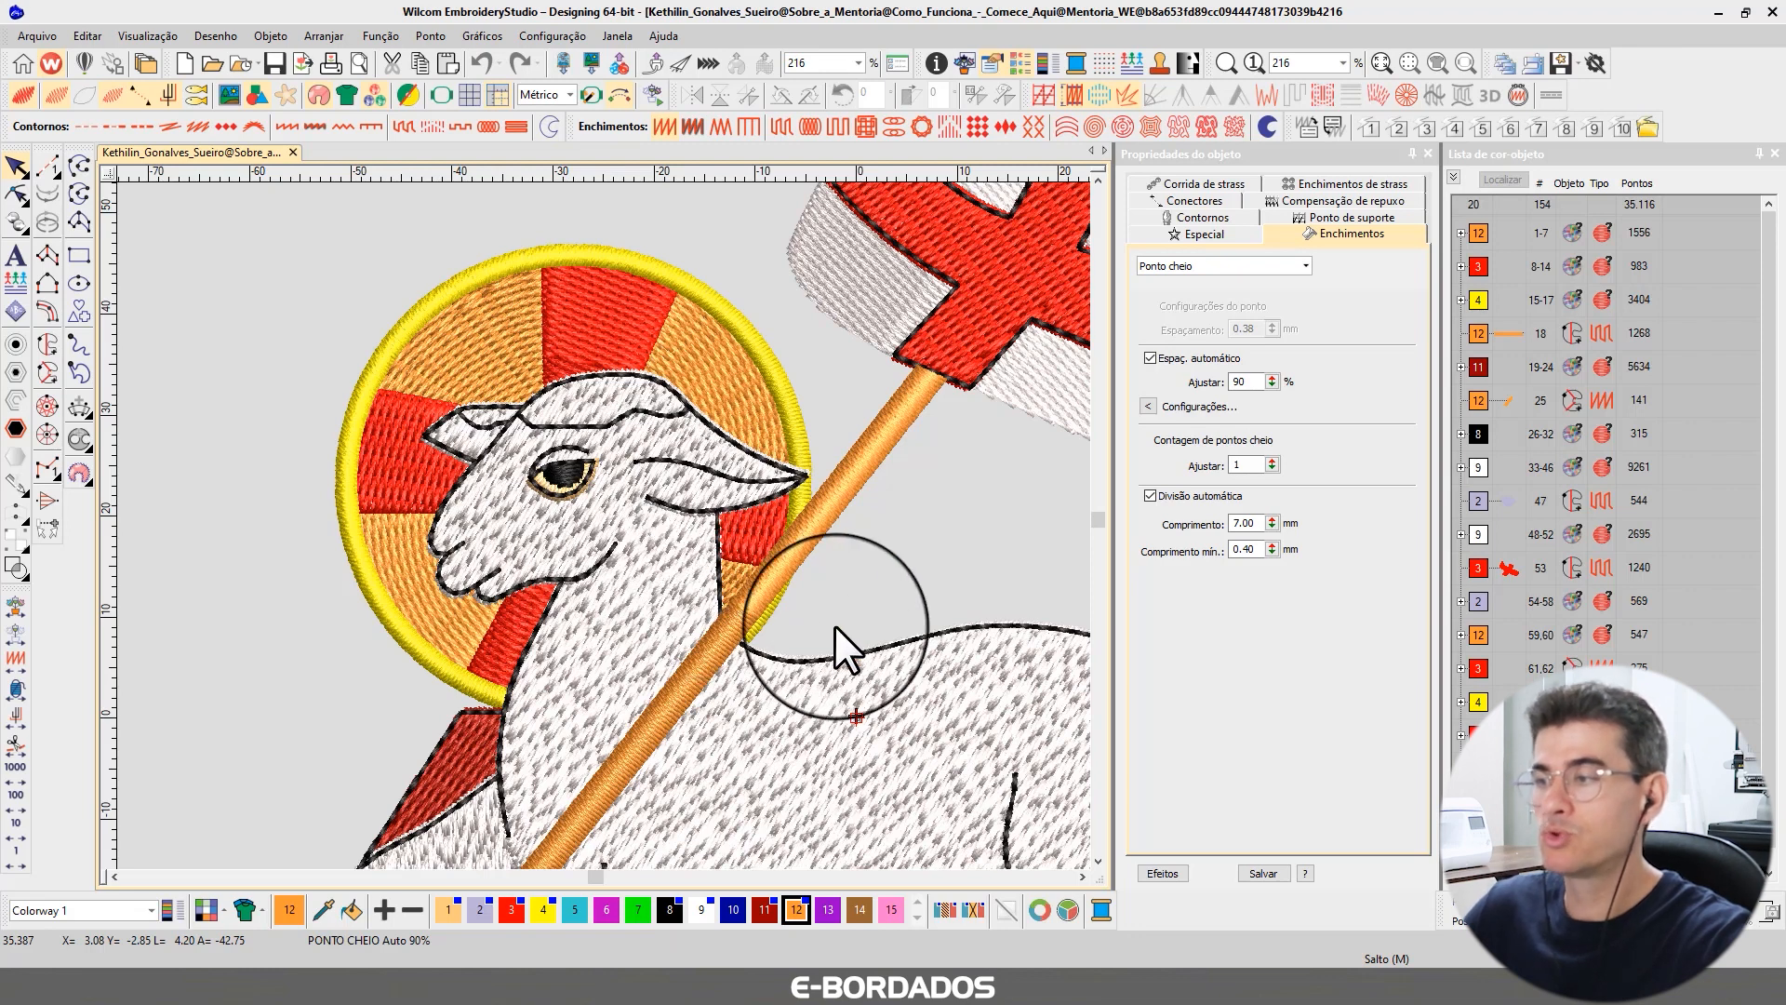
{"action": "left_click", "coordinate": [856, 649]}
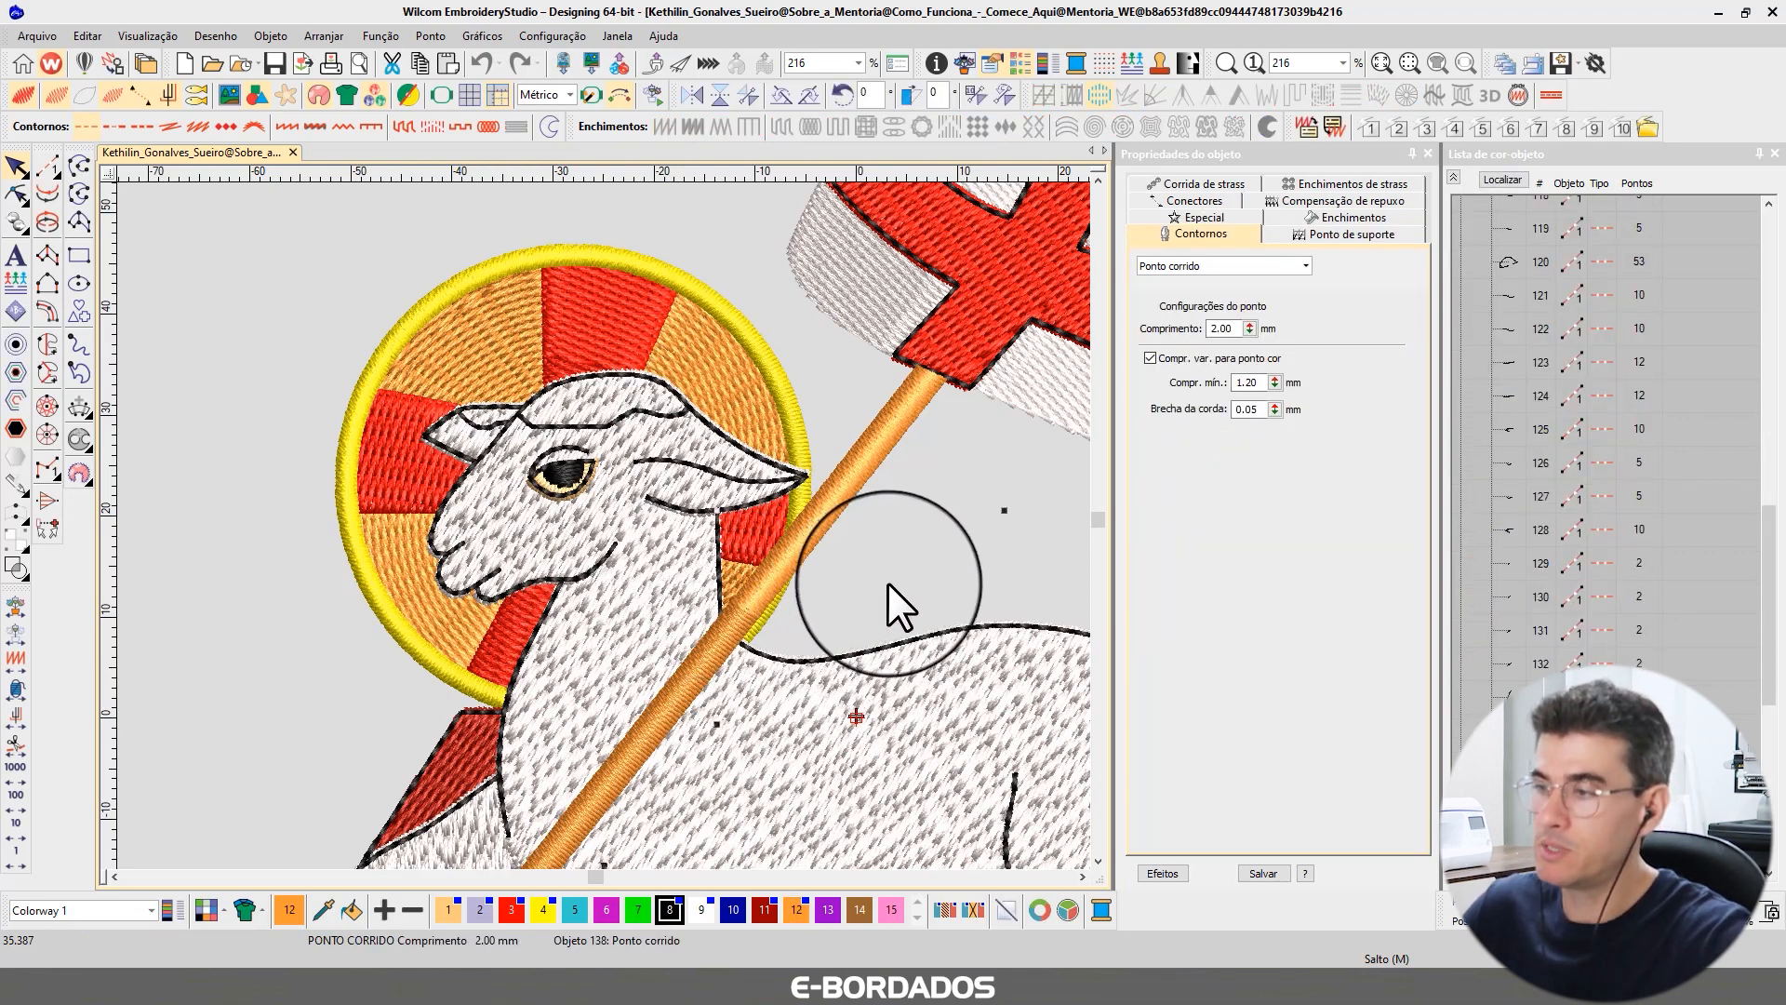
{"action": "scroll", "coordinate": [885, 606], "scroll_direction": "down", "scroll_amount": 3}
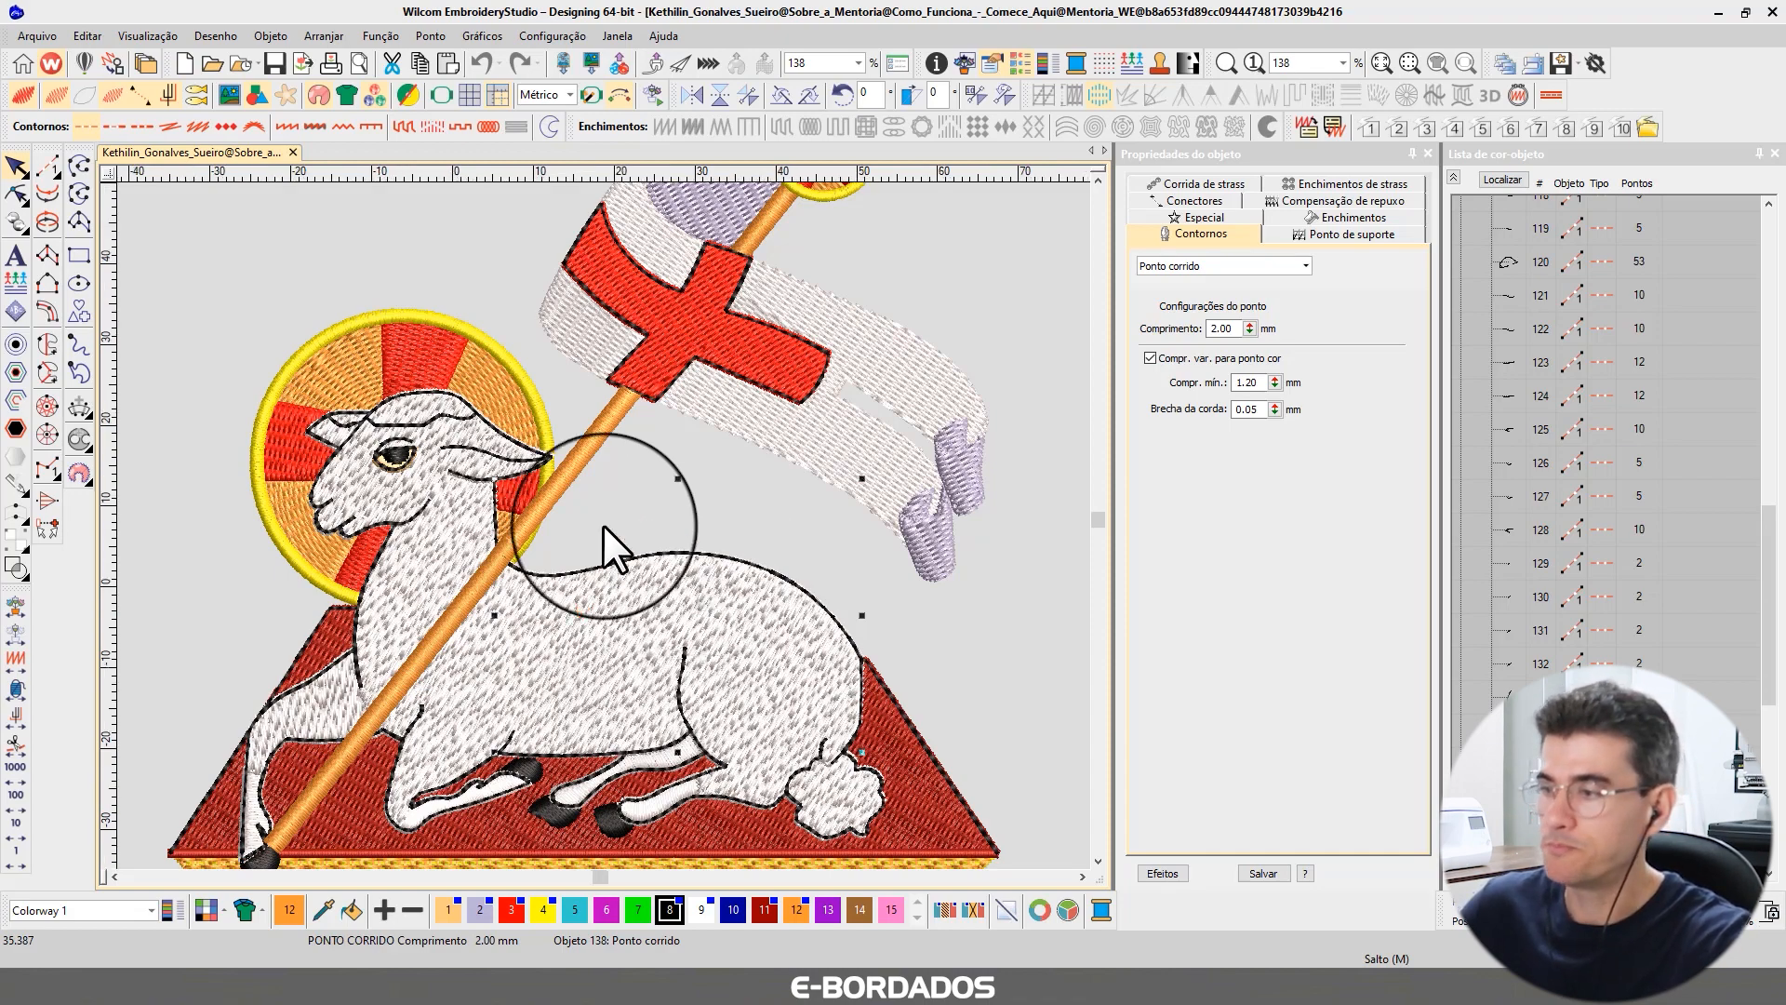
{"action": "scroll", "coordinate": [605, 530], "scroll_direction": "up", "scroll_amount": 2}
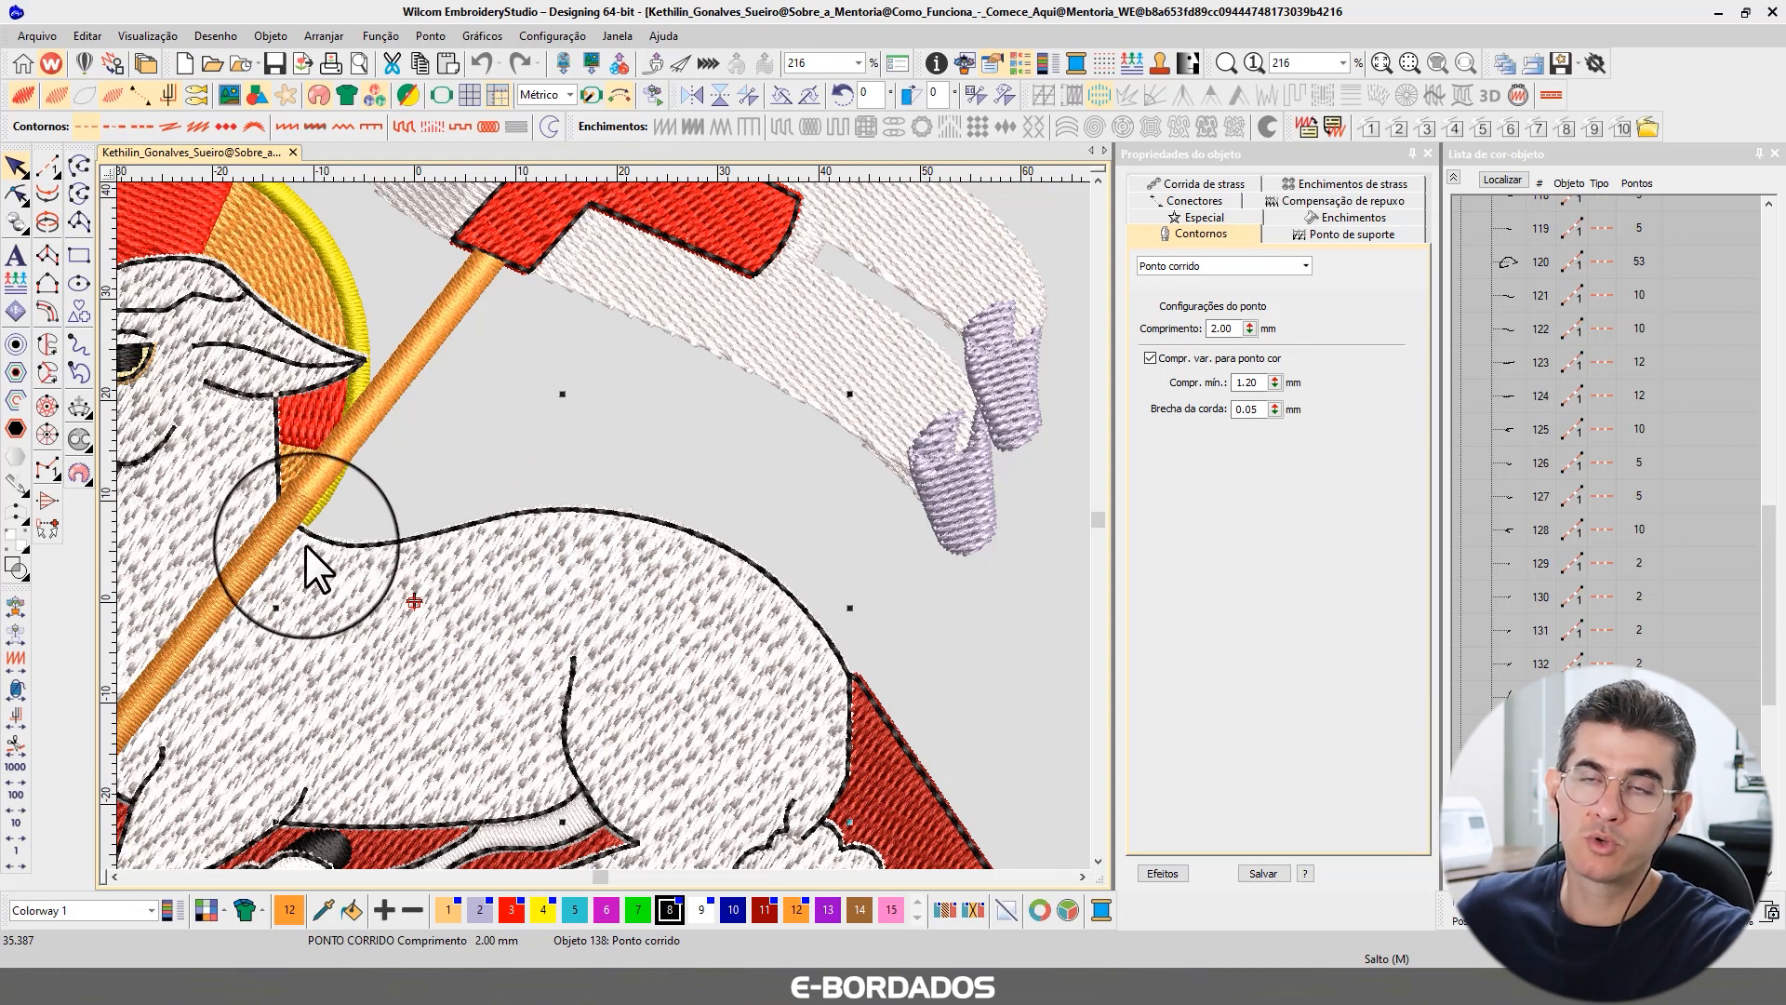
{"action": "left_click", "coordinate": [618, 509]}
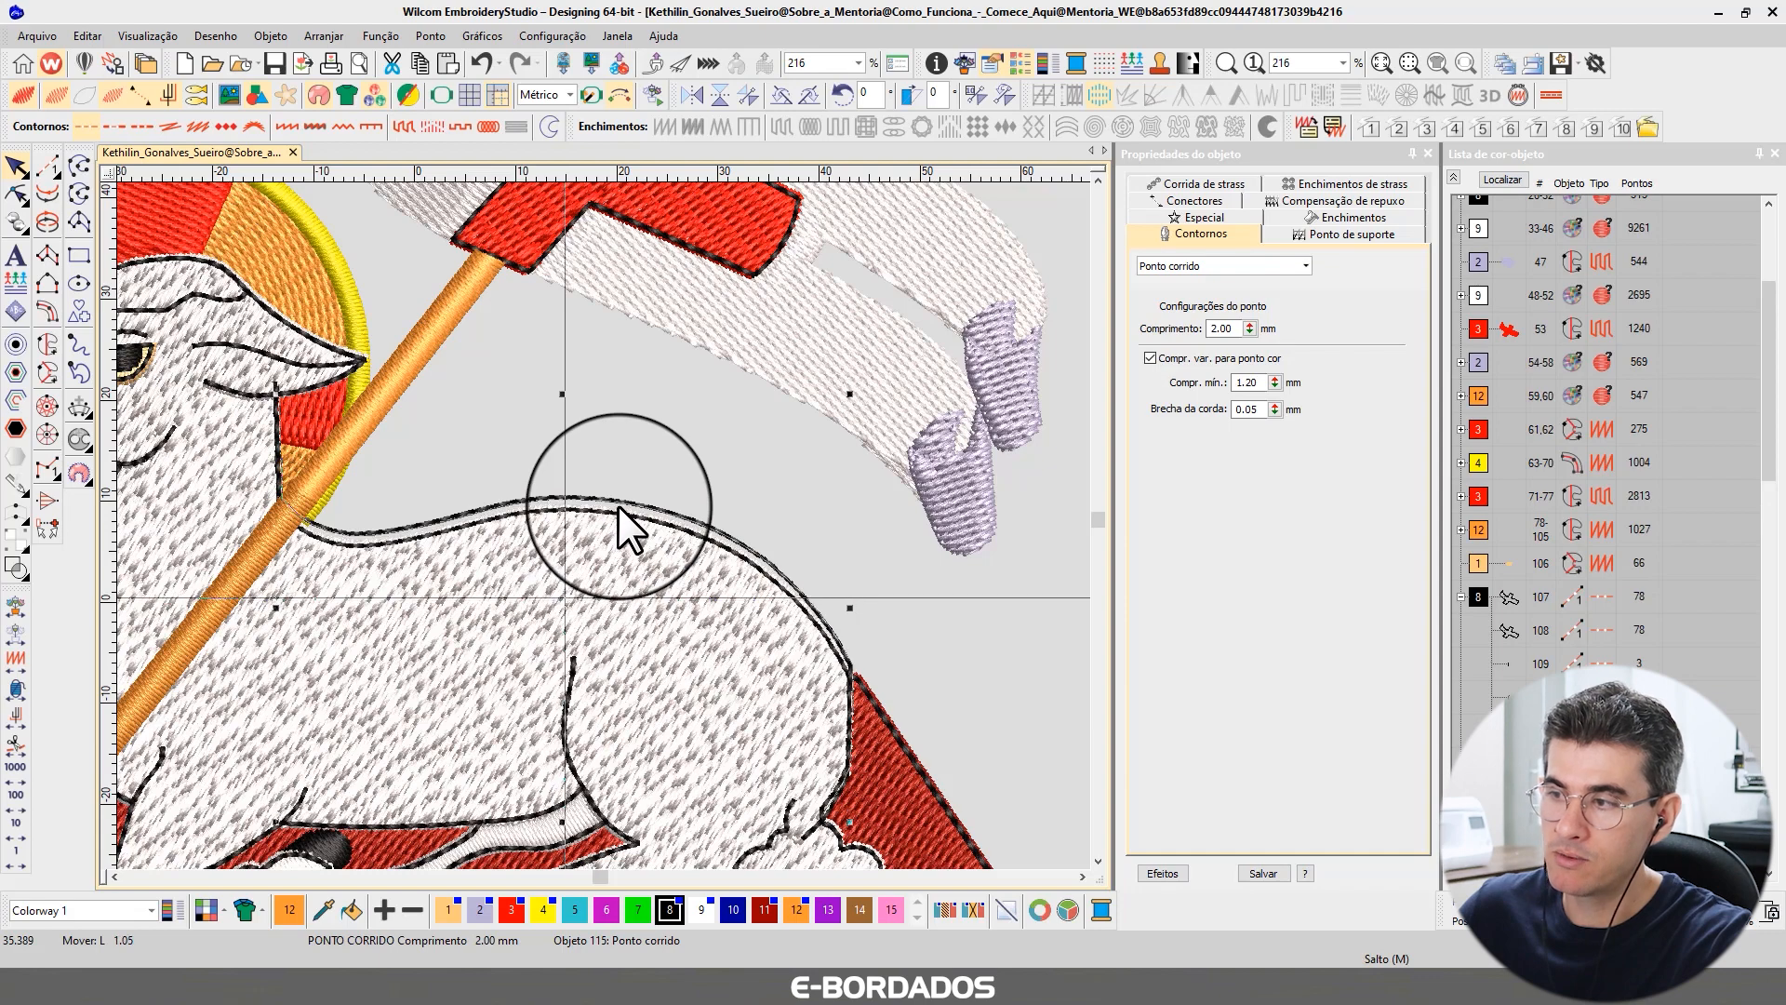
{"action": "scroll", "coordinate": [605, 525], "scroll_direction": "up", "scroll_amount": 2}
{"action": "scroll", "coordinate": [604, 525], "scroll_direction": "up", "scroll_amount": 3}
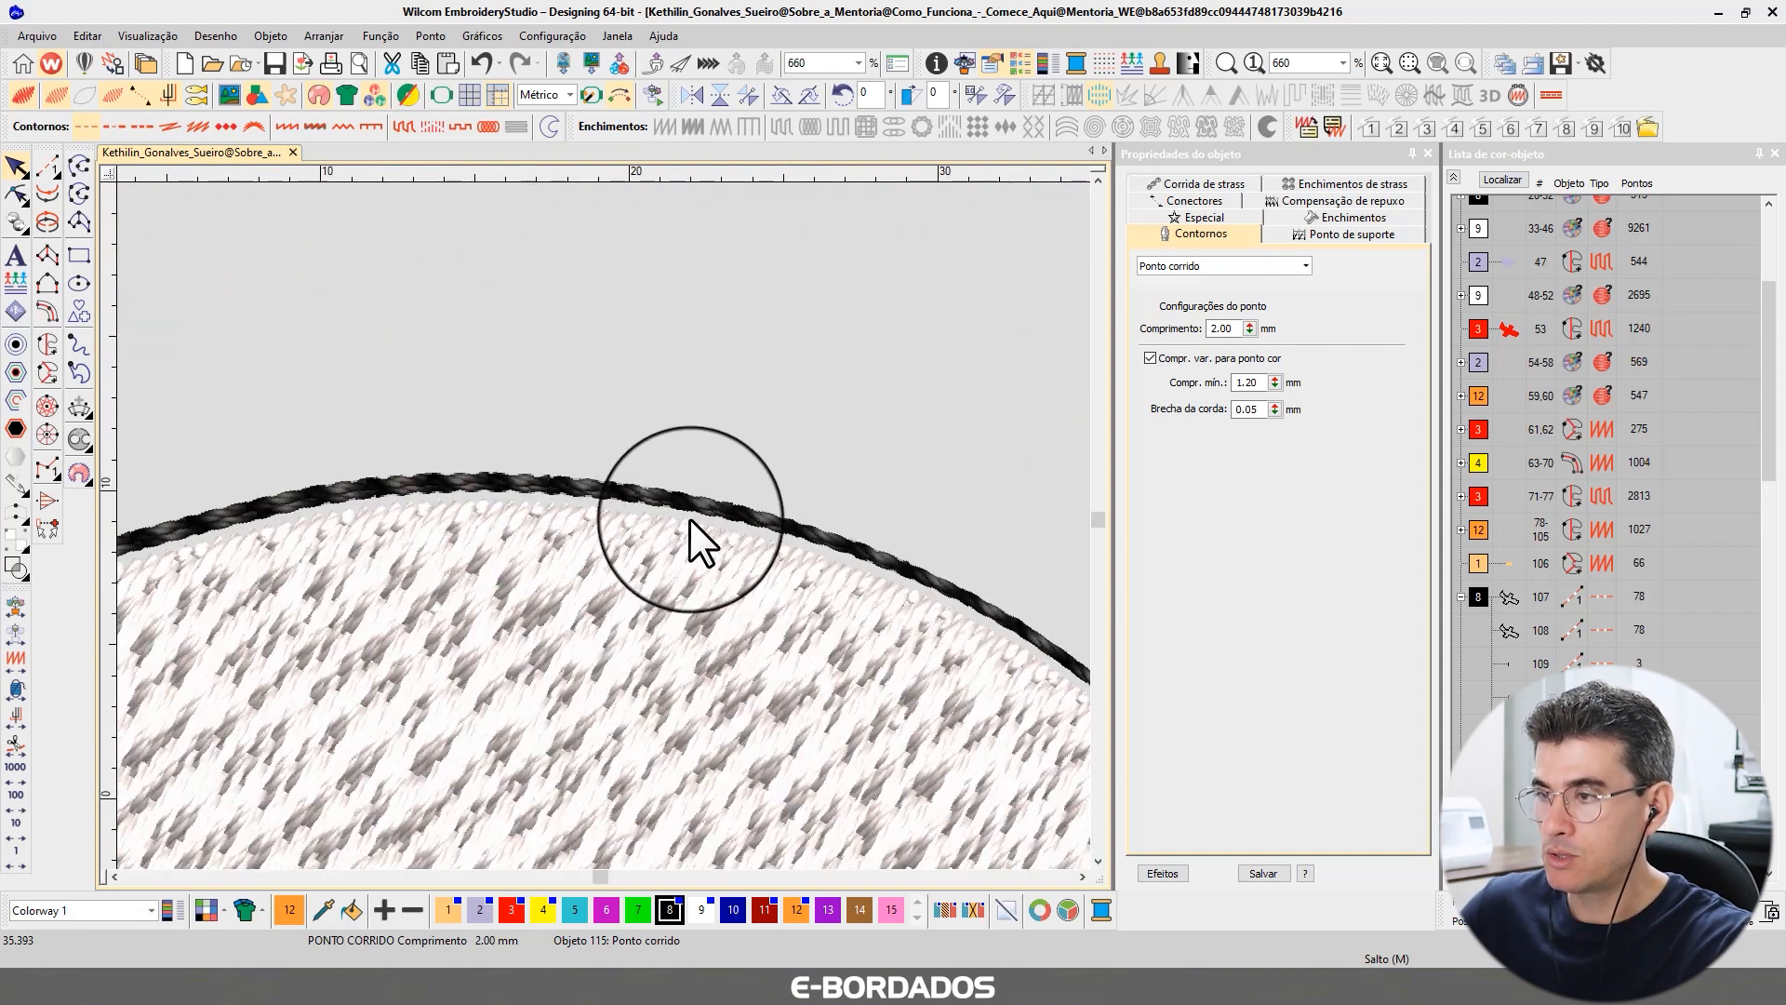
{"action": "key", "text": "1"}
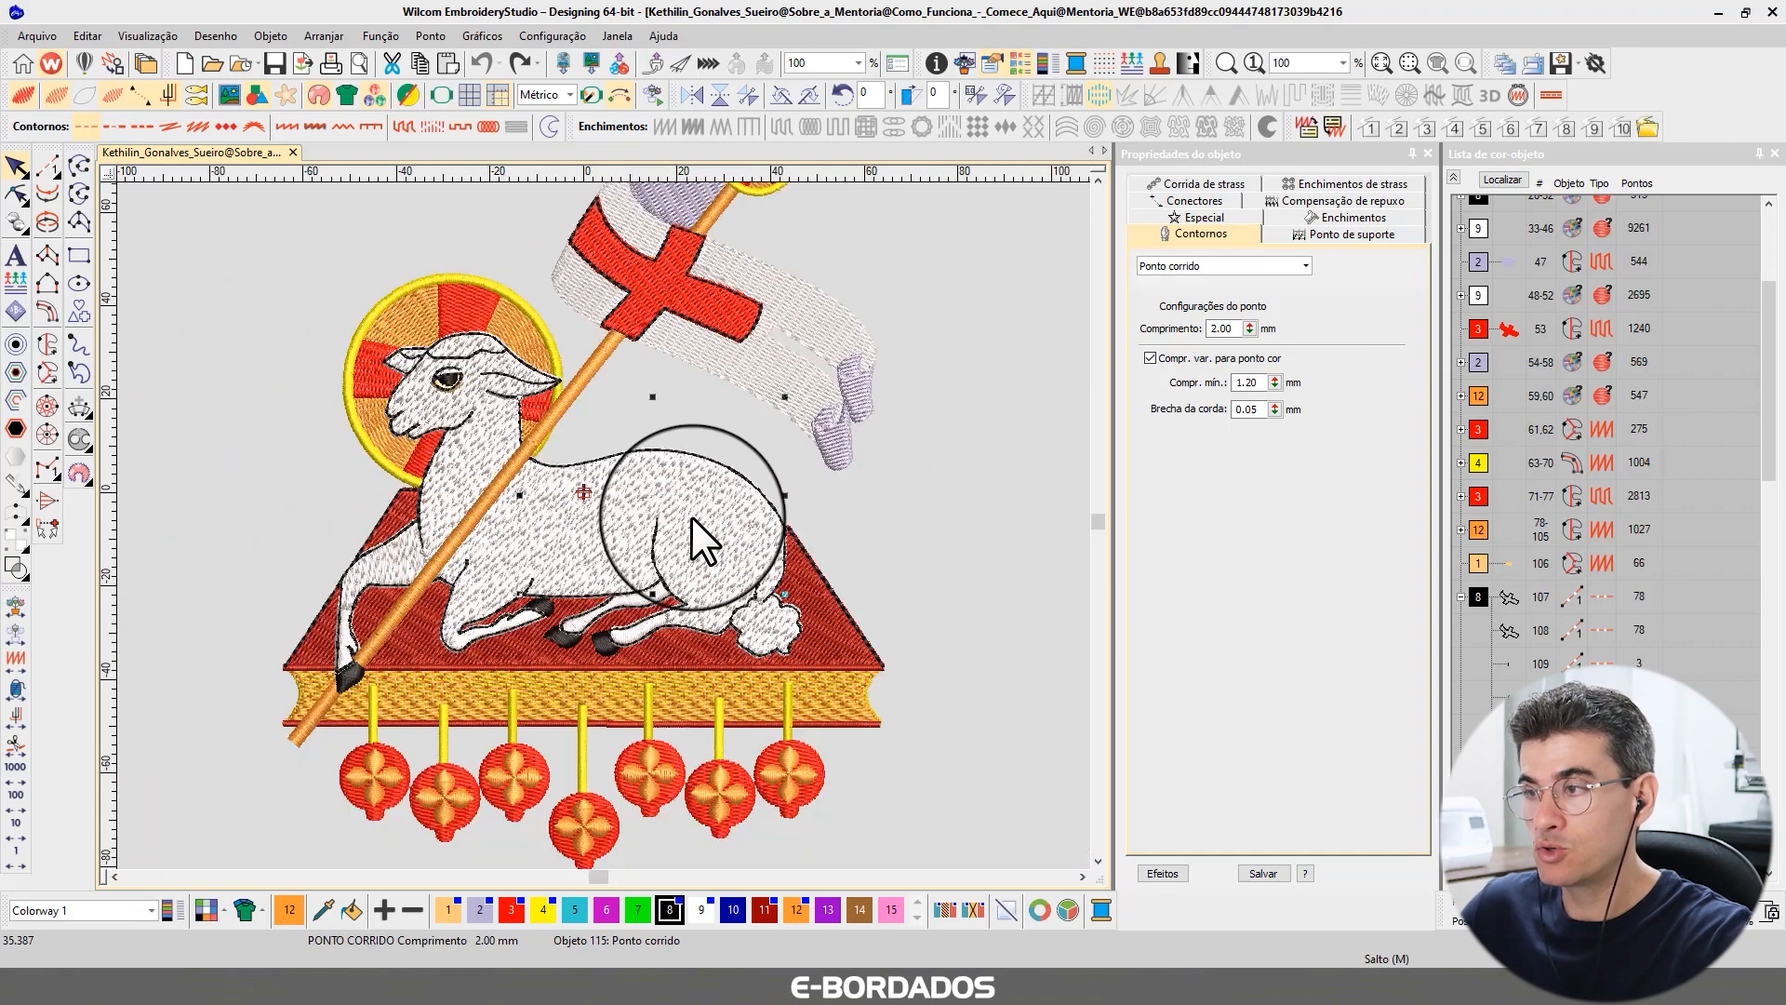
{"action": "key", "text": "Escape"}
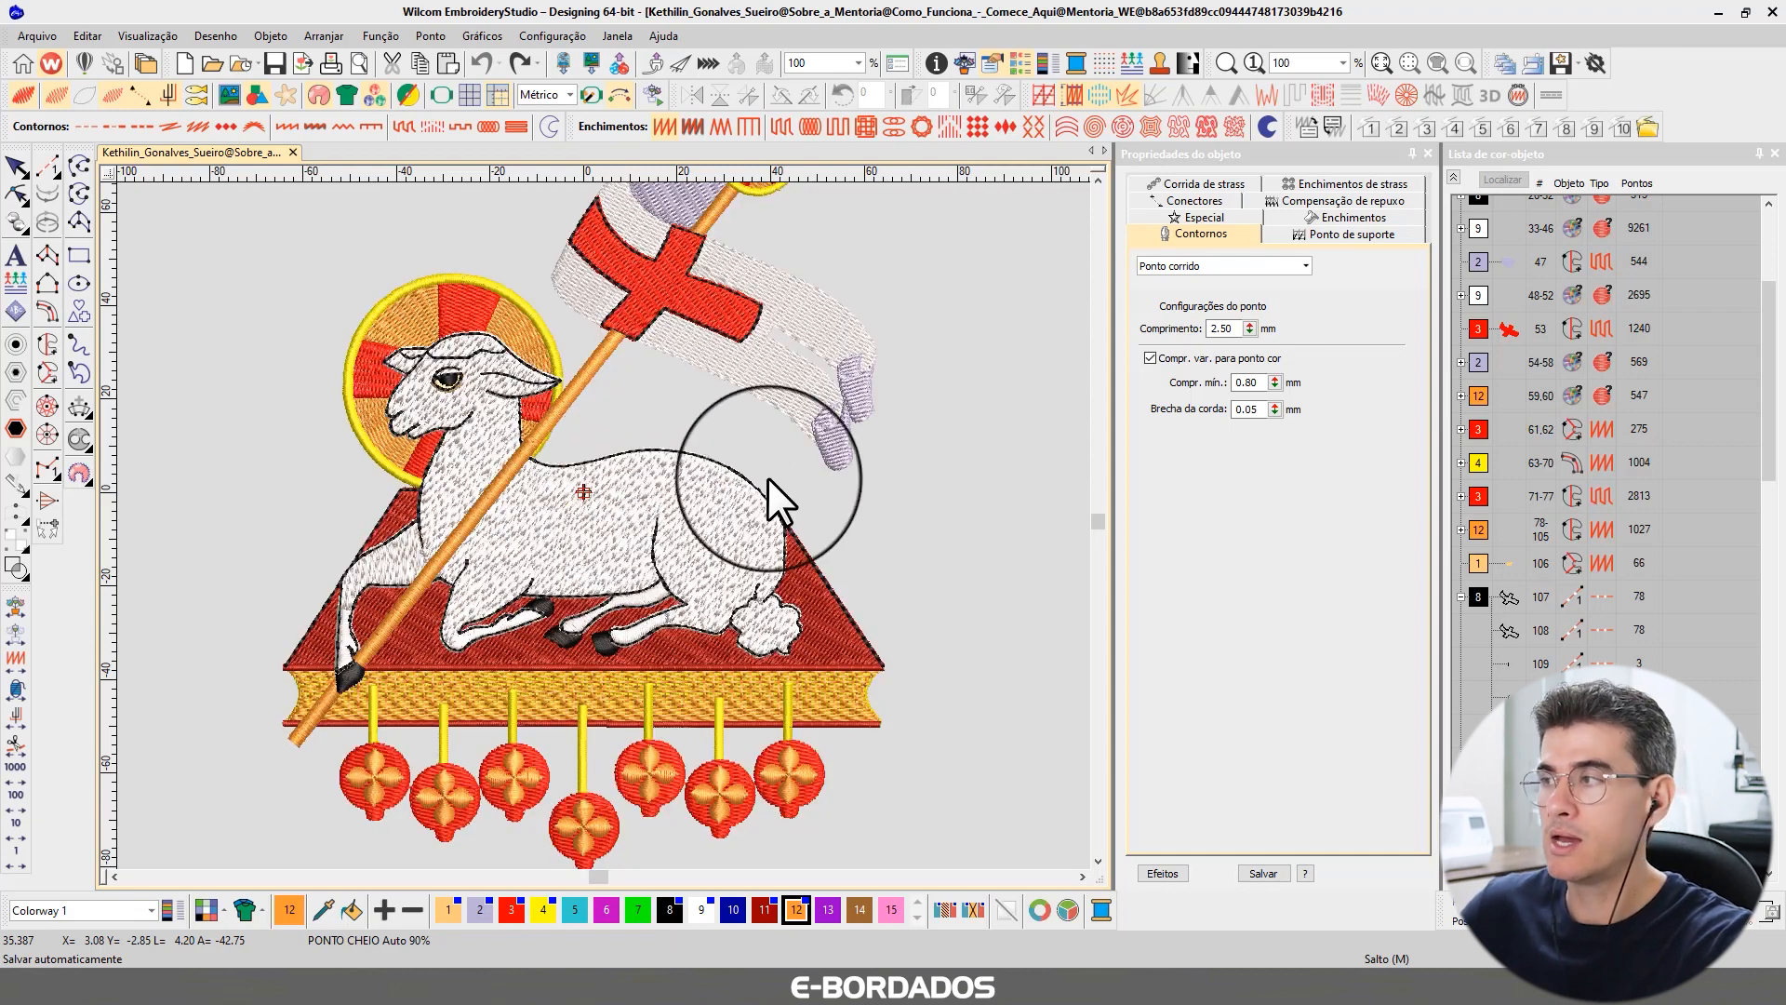
Inspect the lamb body fill's pull compensation settings.
{"action": "left_click", "coordinate": [646, 498]}
{"action": "left_click", "coordinate": [1310, 209]}
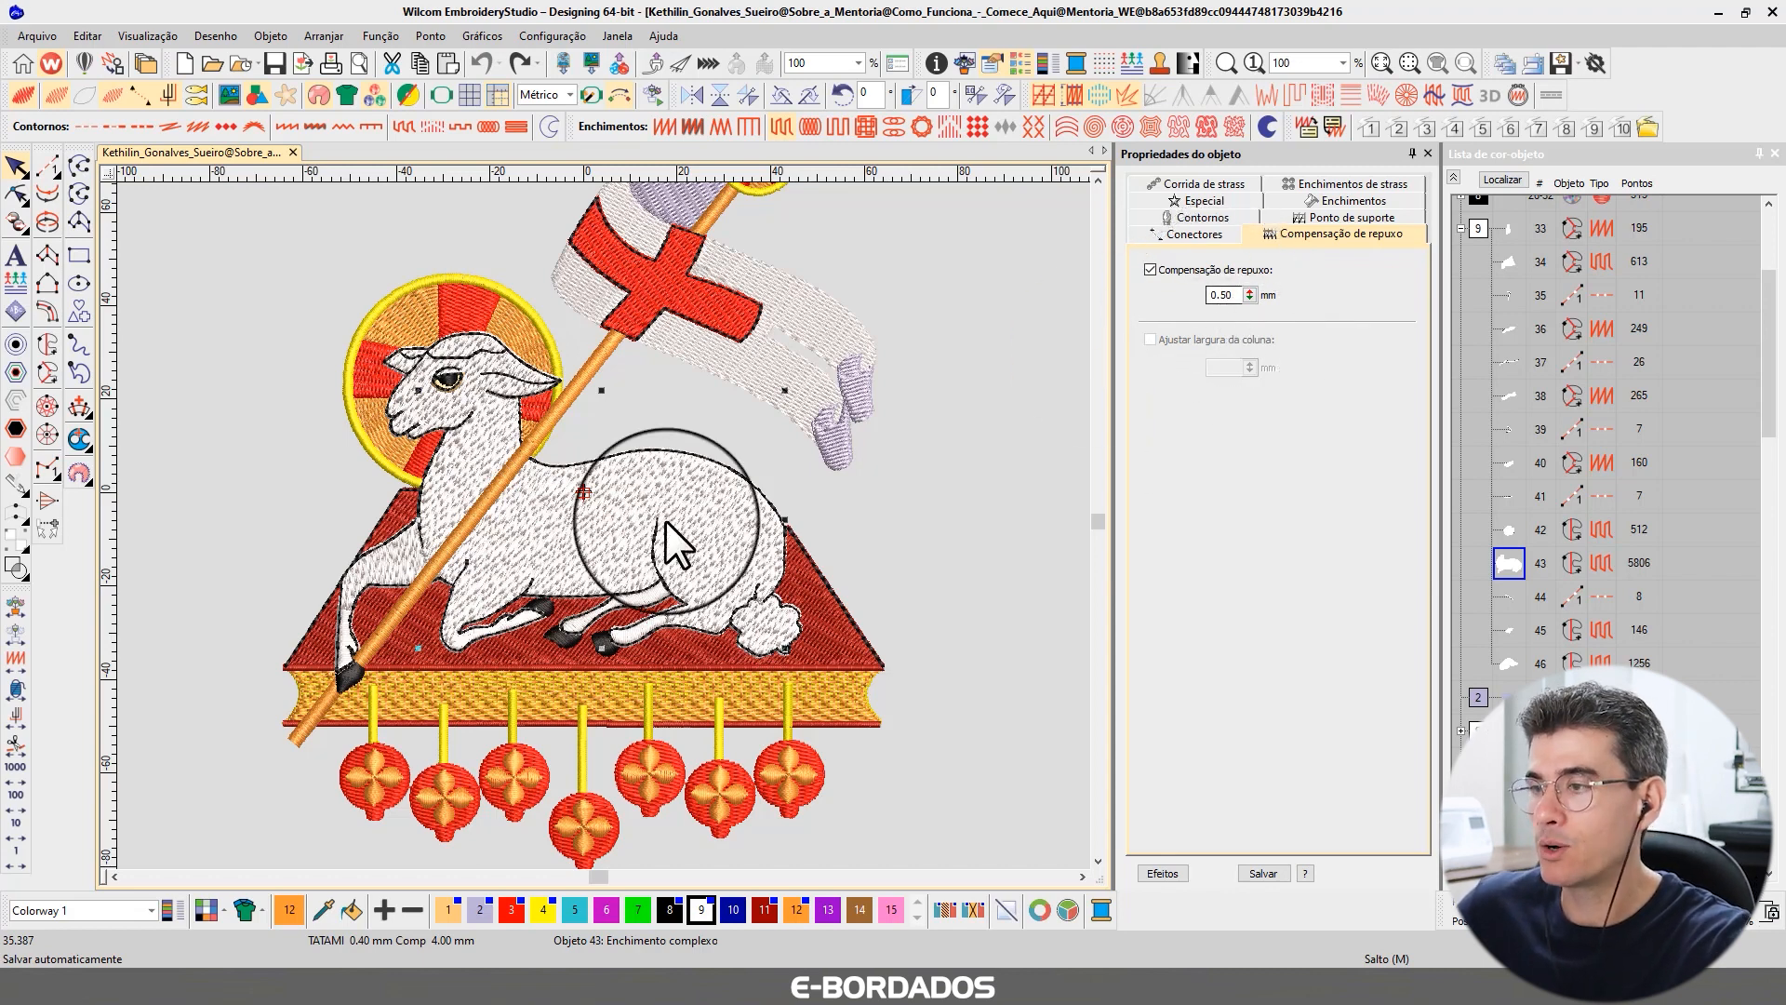
{"action": "left_click", "coordinate": [864, 487]}
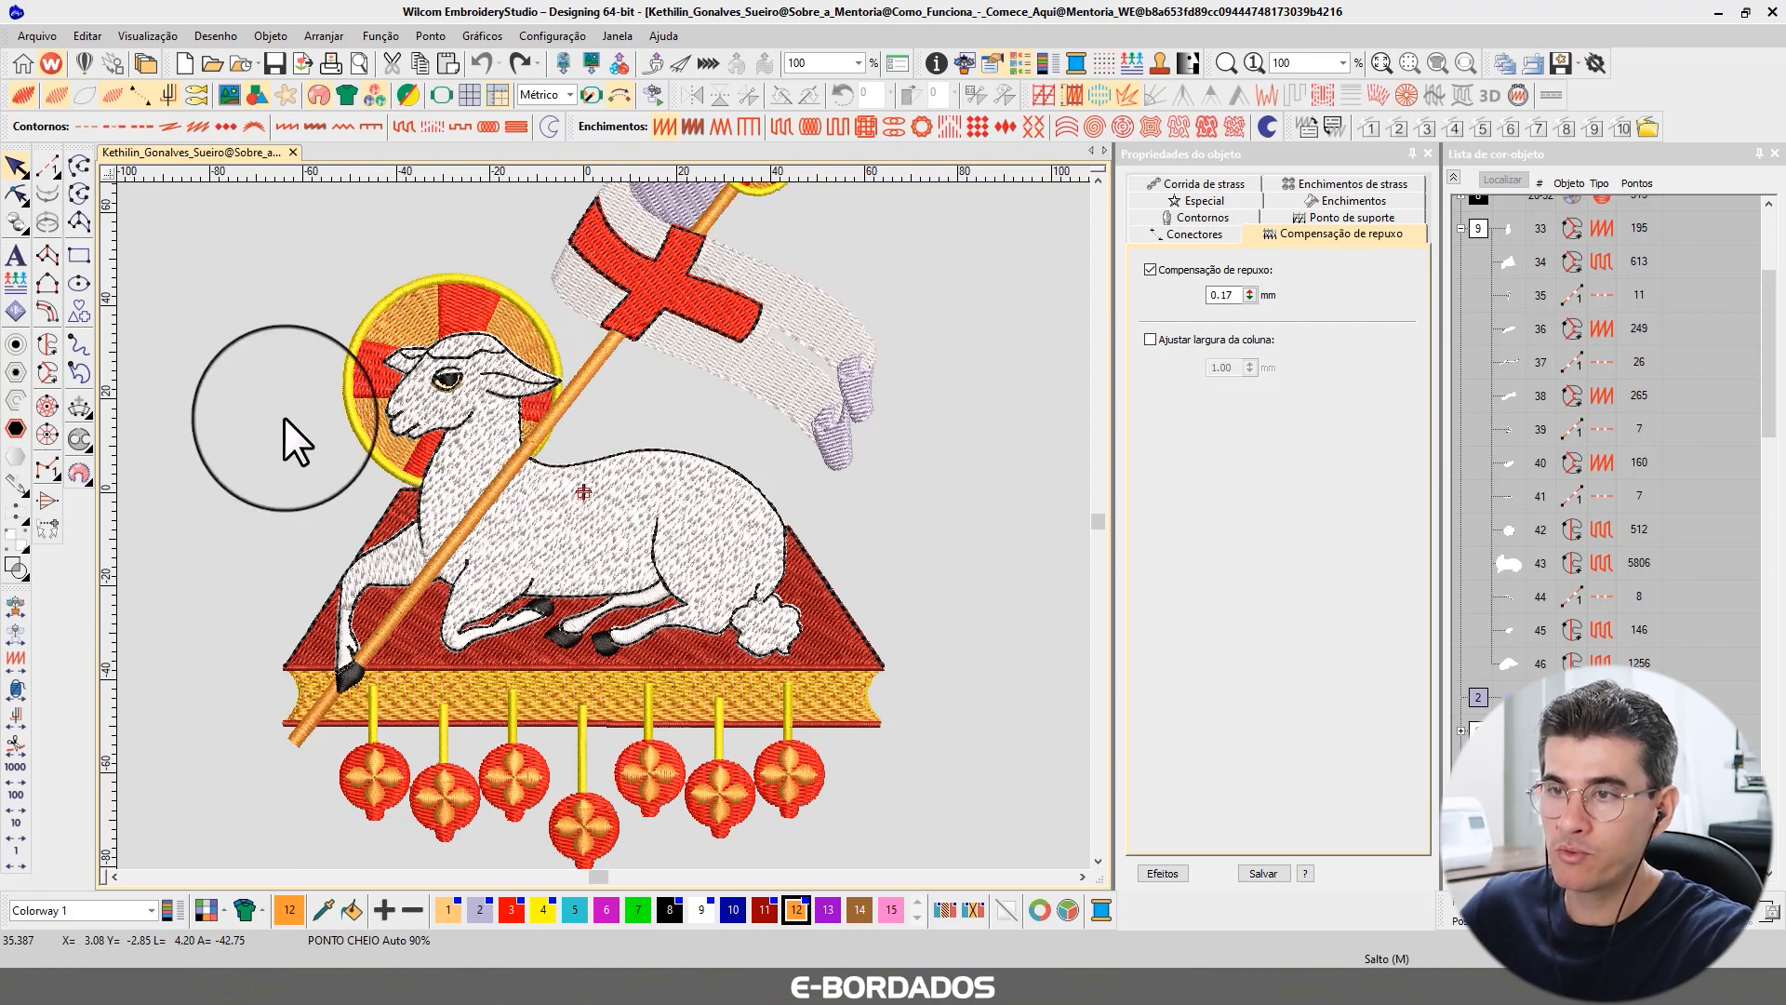
Start a Complex Fill shape, placing boundary points around the halo edge and the lamb's head.
{"action": "scroll", "coordinate": [228, 400], "scroll_direction": "up", "scroll_amount": 3}
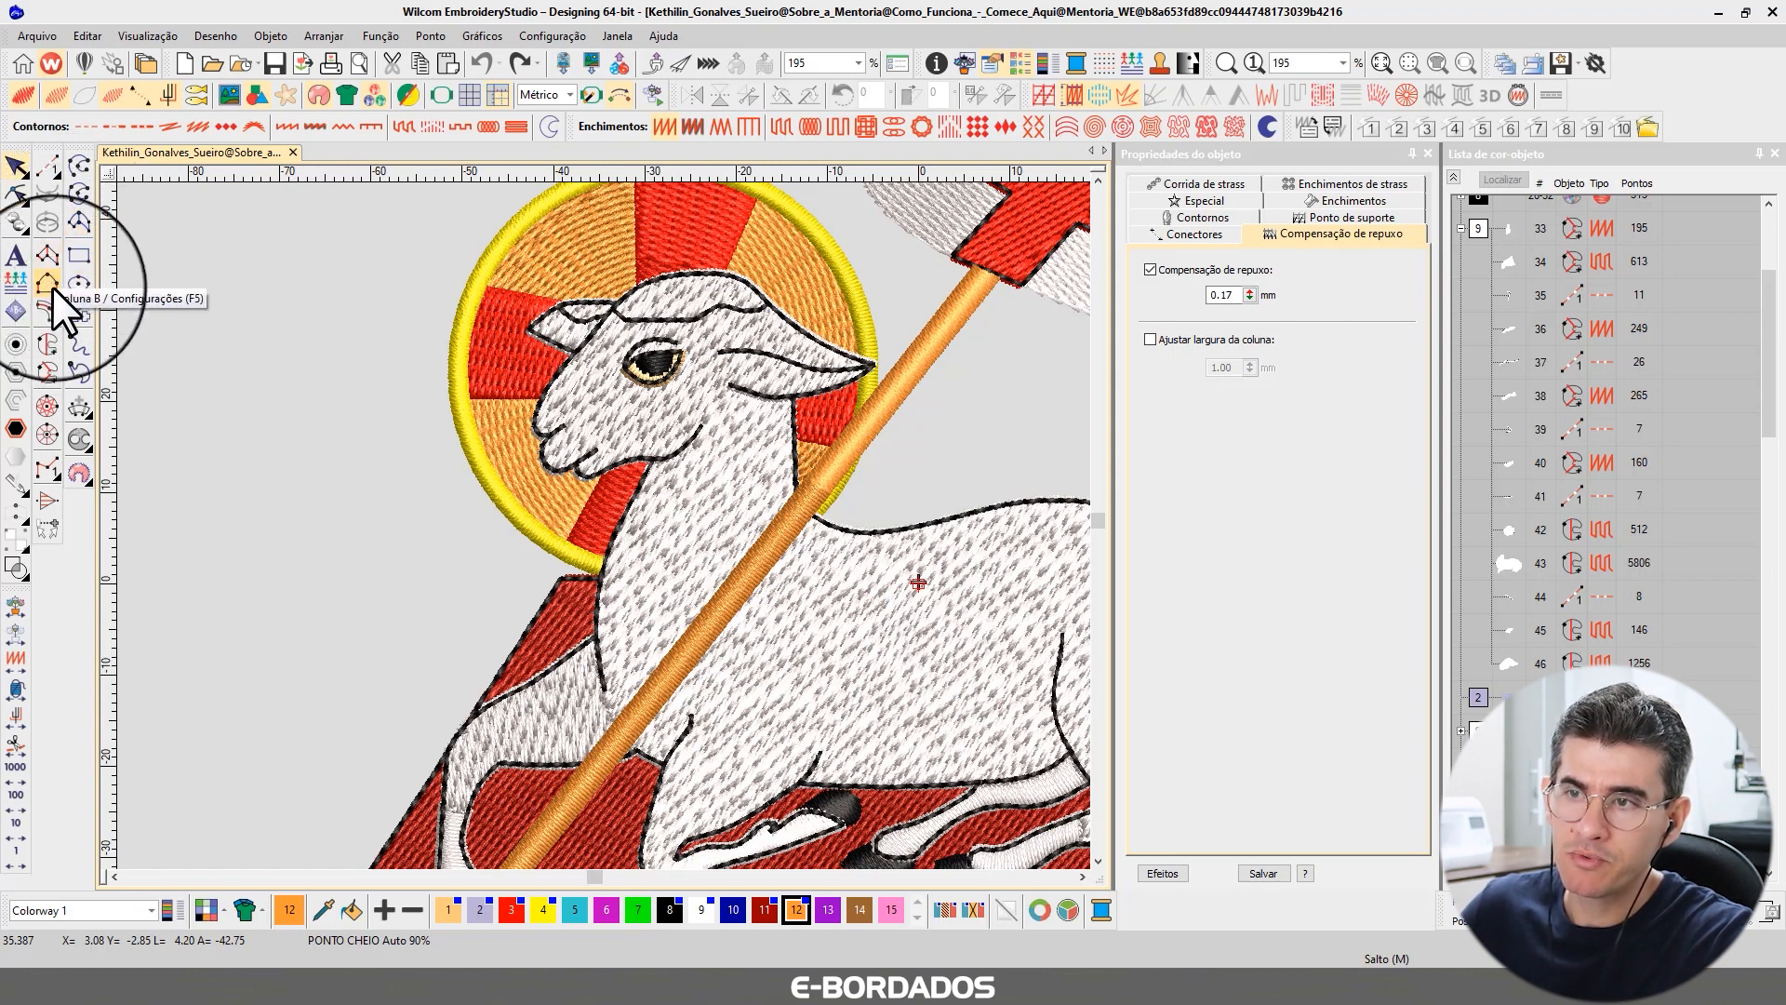
{"action": "left_click", "coordinate": [49, 372]}
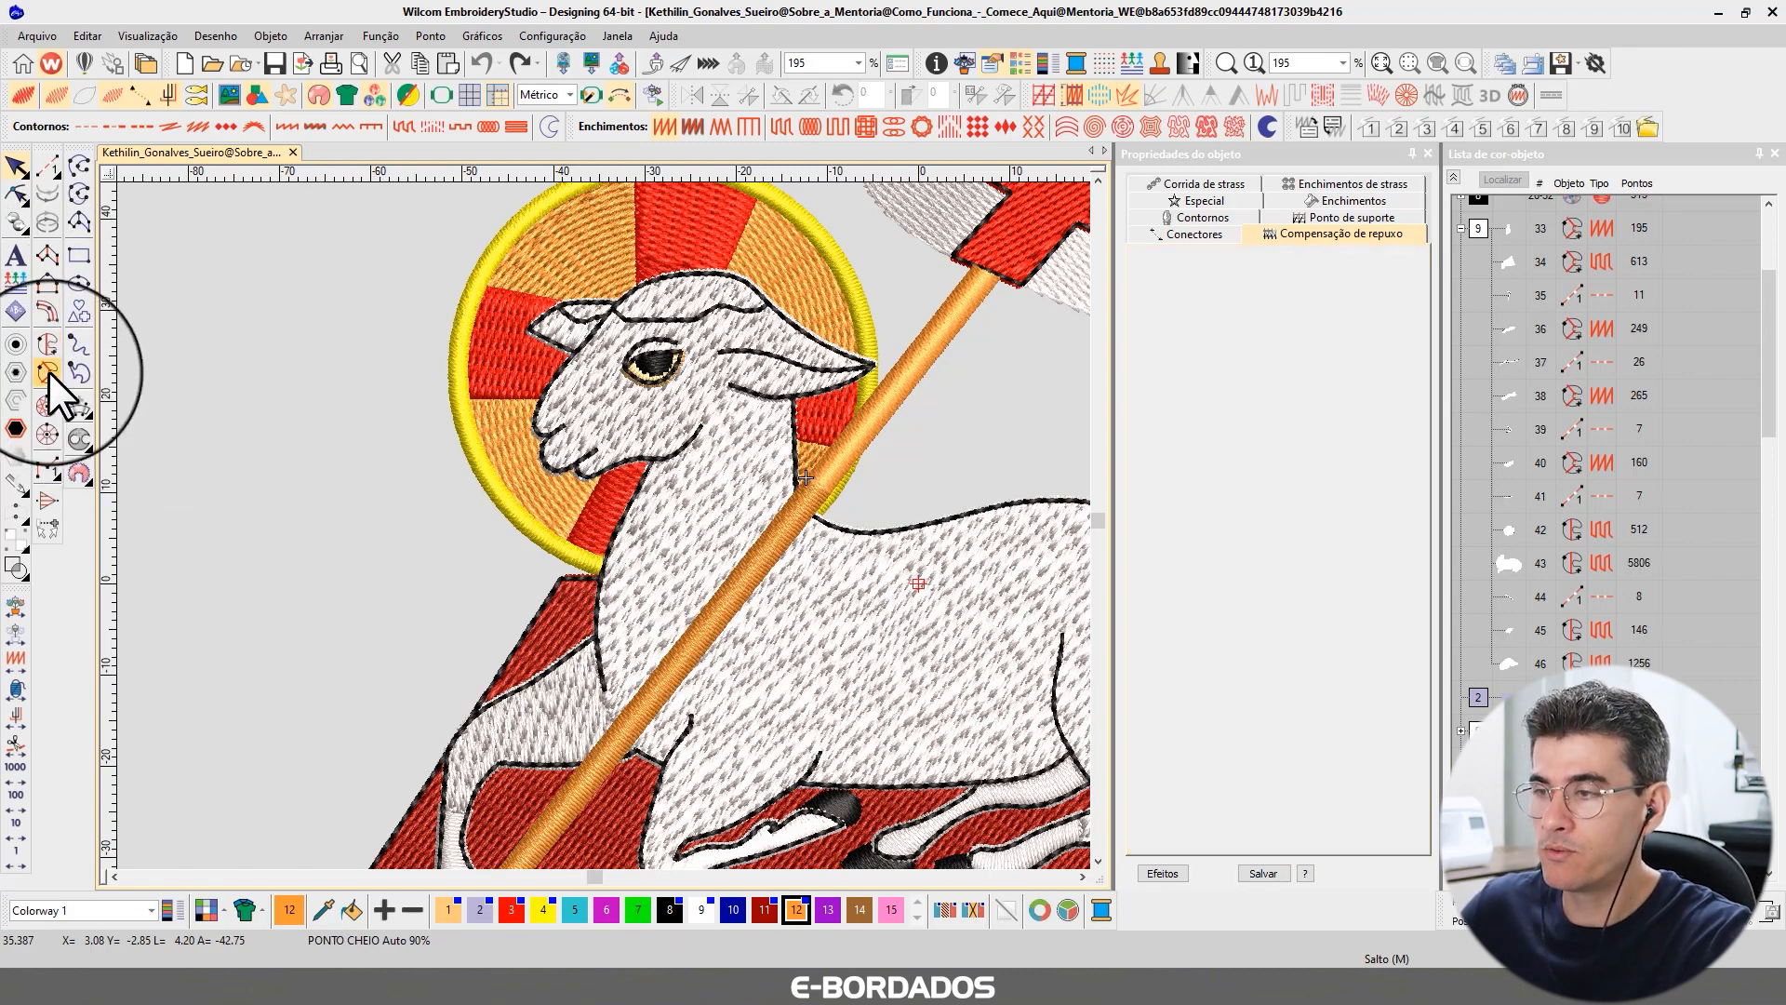
{"action": "left_click", "coordinate": [605, 571]}
{"action": "left_click", "coordinate": [514, 510]}
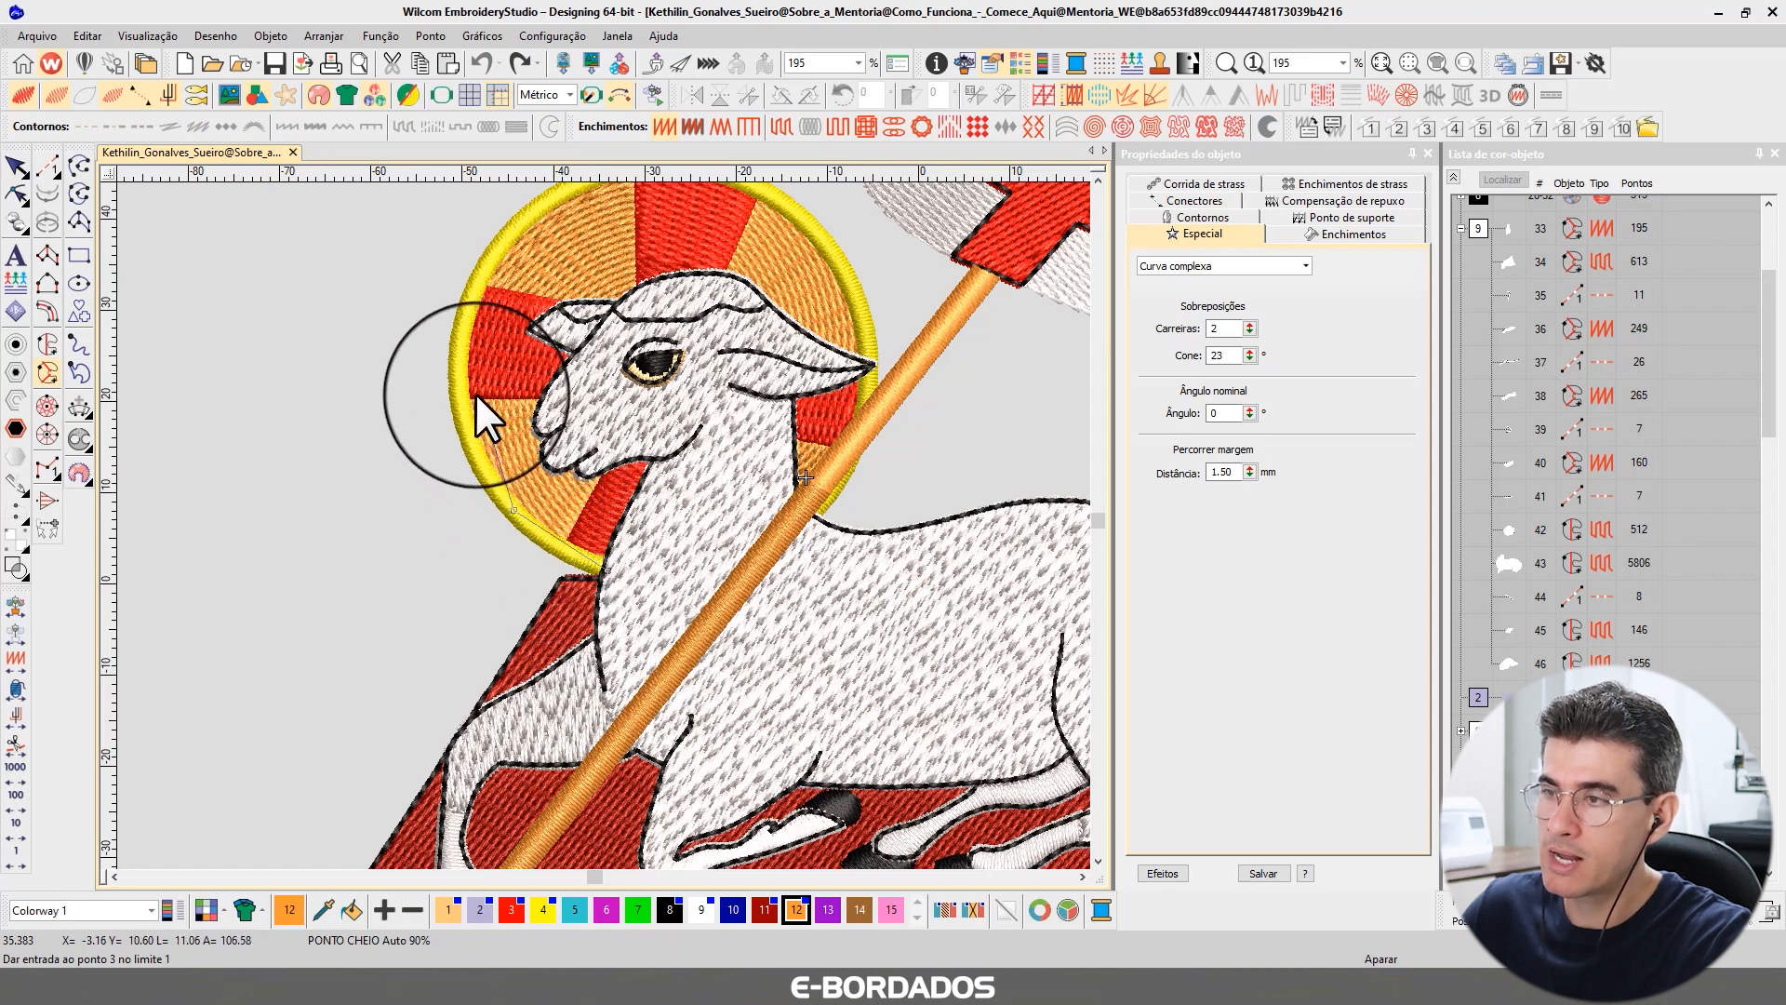
{"action": "left_click", "coordinate": [456, 366]}
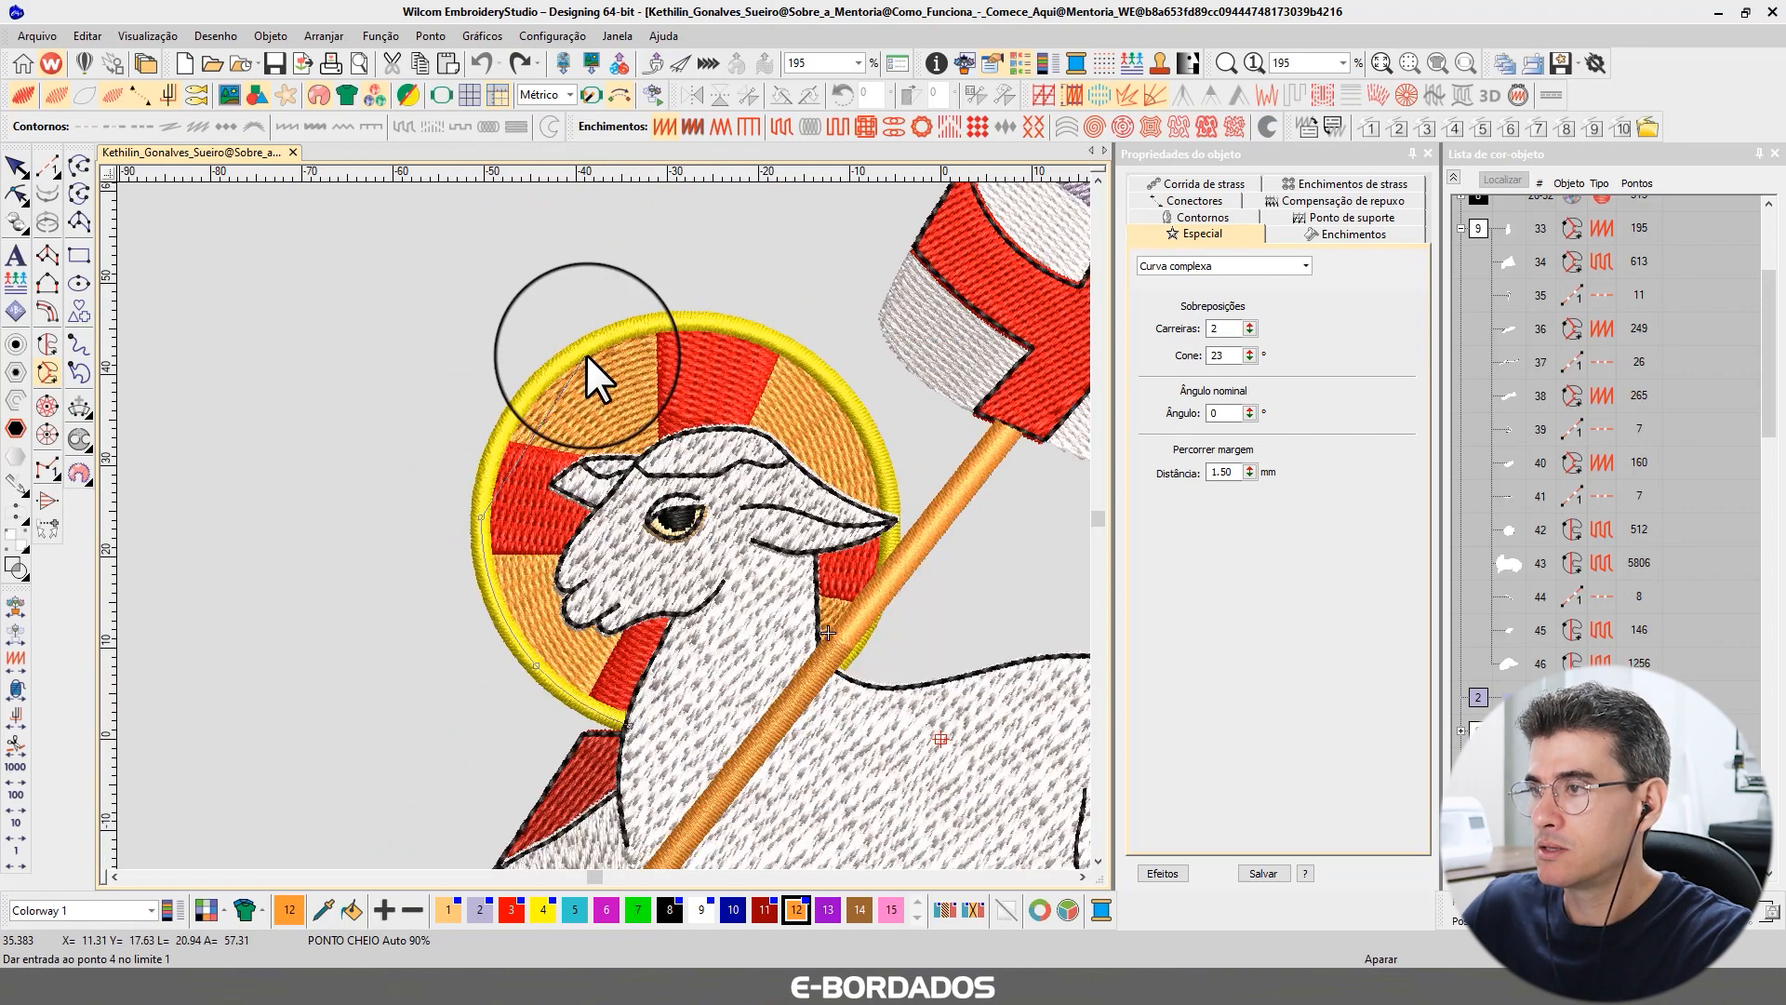
{"action": "left_click", "coordinate": [596, 342]}
{"action": "left_click", "coordinate": [753, 332]}
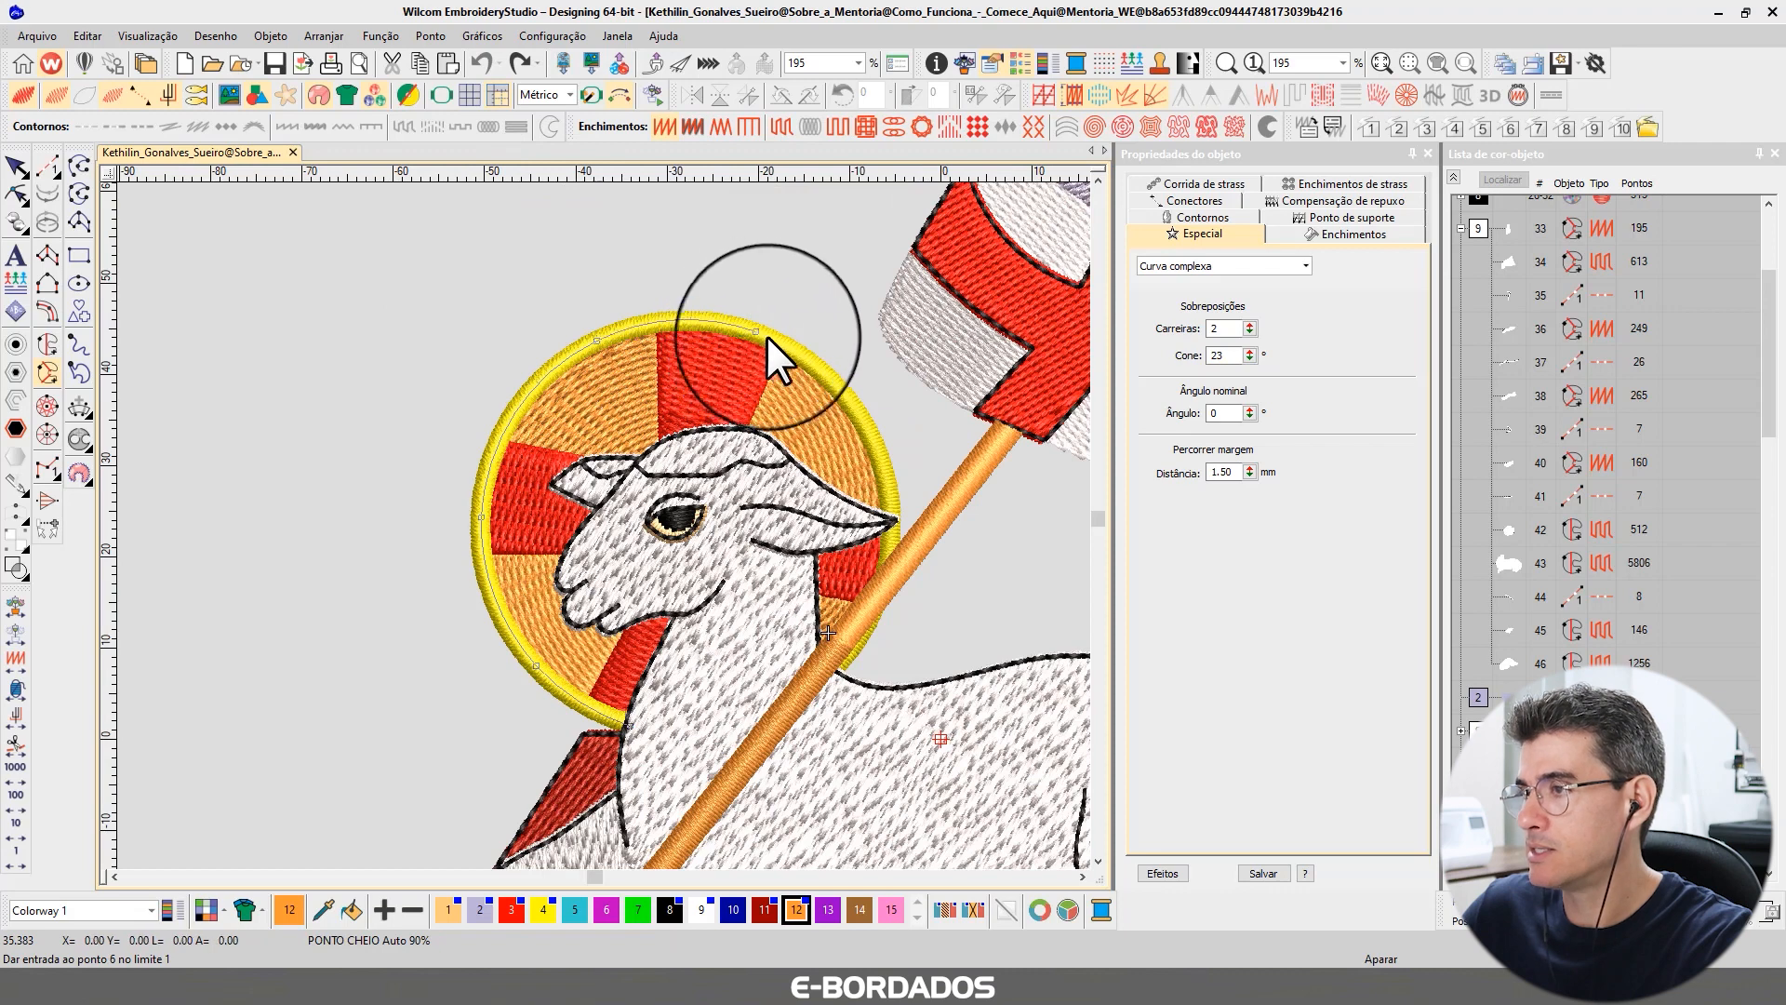
{"action": "left_click", "coordinate": [842, 398]}
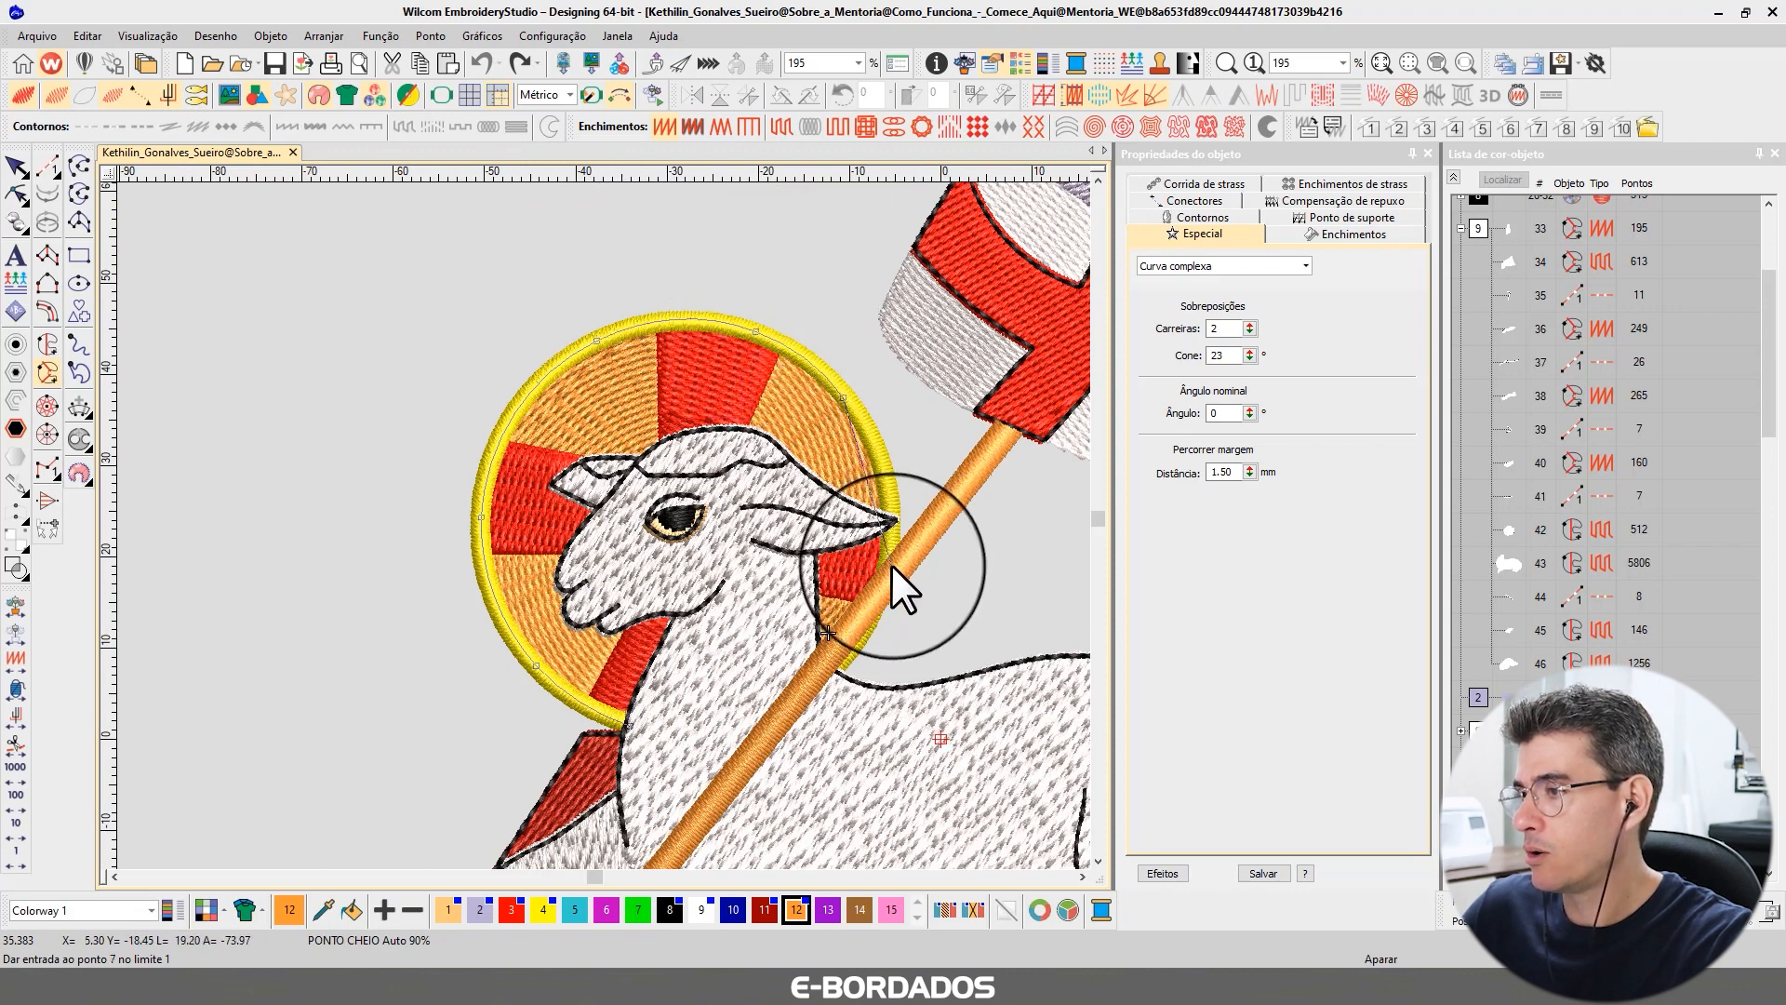
{"action": "left_click", "coordinate": [892, 564]}
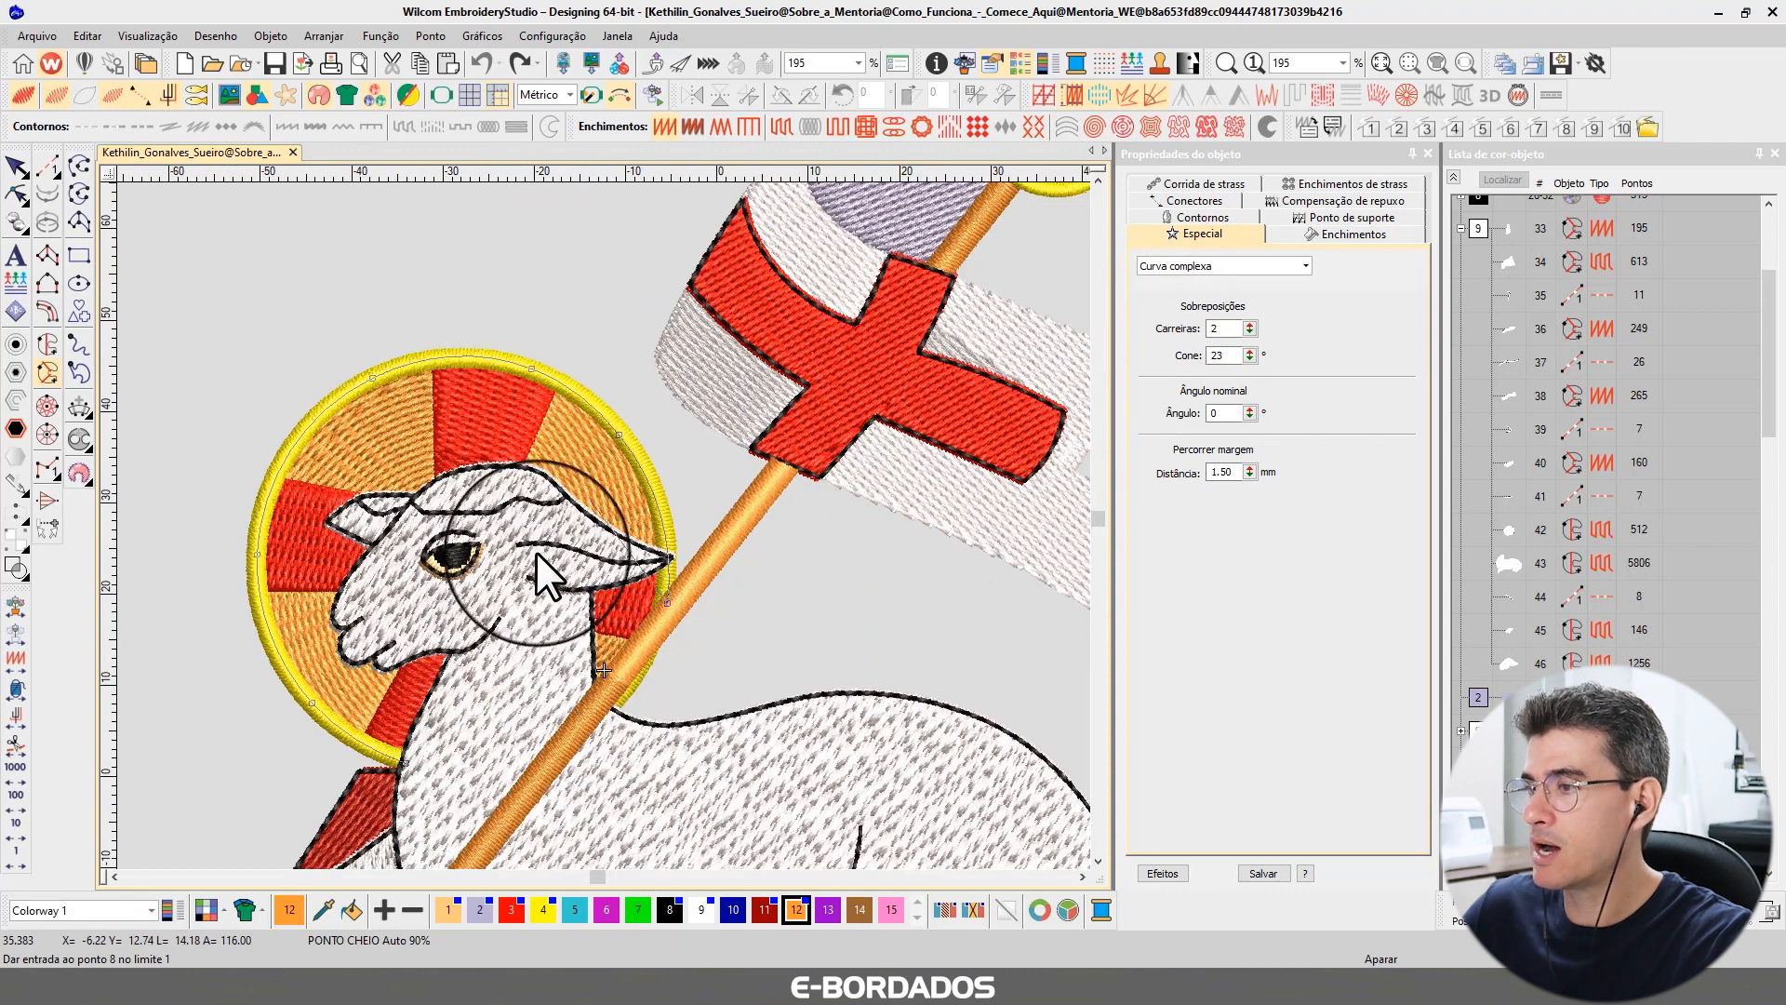
{"action": "left_click", "coordinate": [607, 691]}
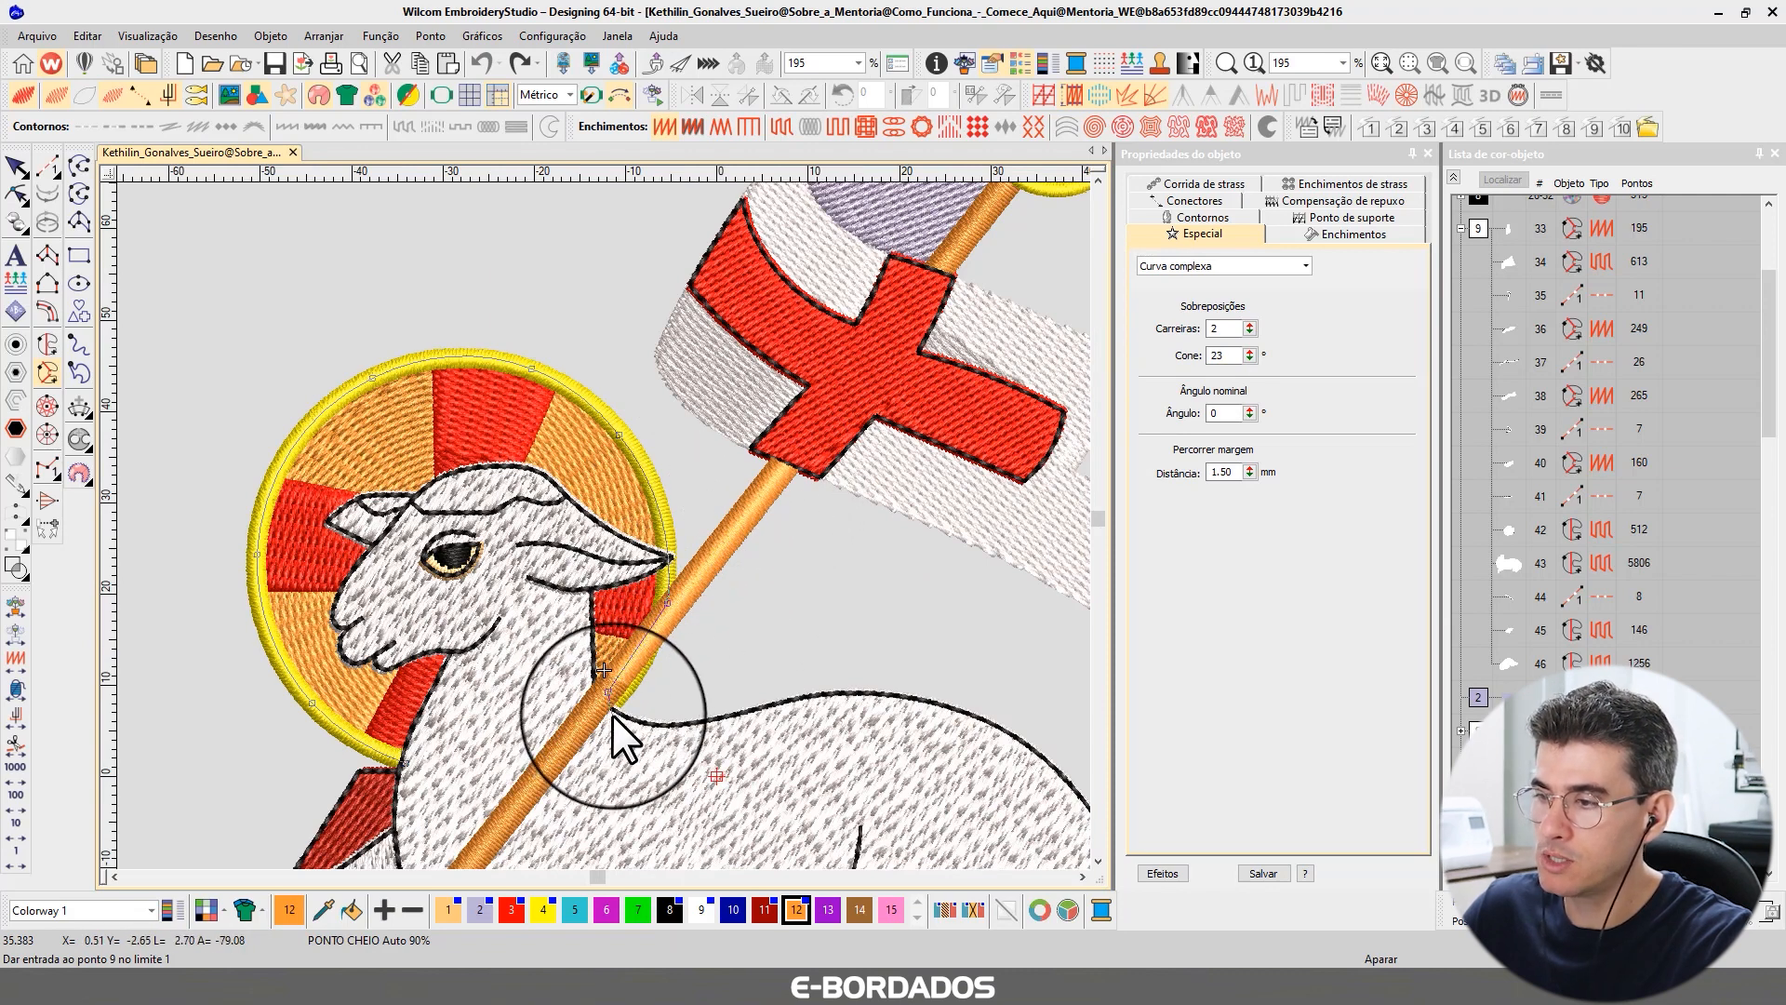
Continue placing Complex Fill boundary points along the lamb's back down to its hindquarters.
{"action": "left_click", "coordinate": [607, 711]}
{"action": "left_click", "coordinate": [675, 726]}
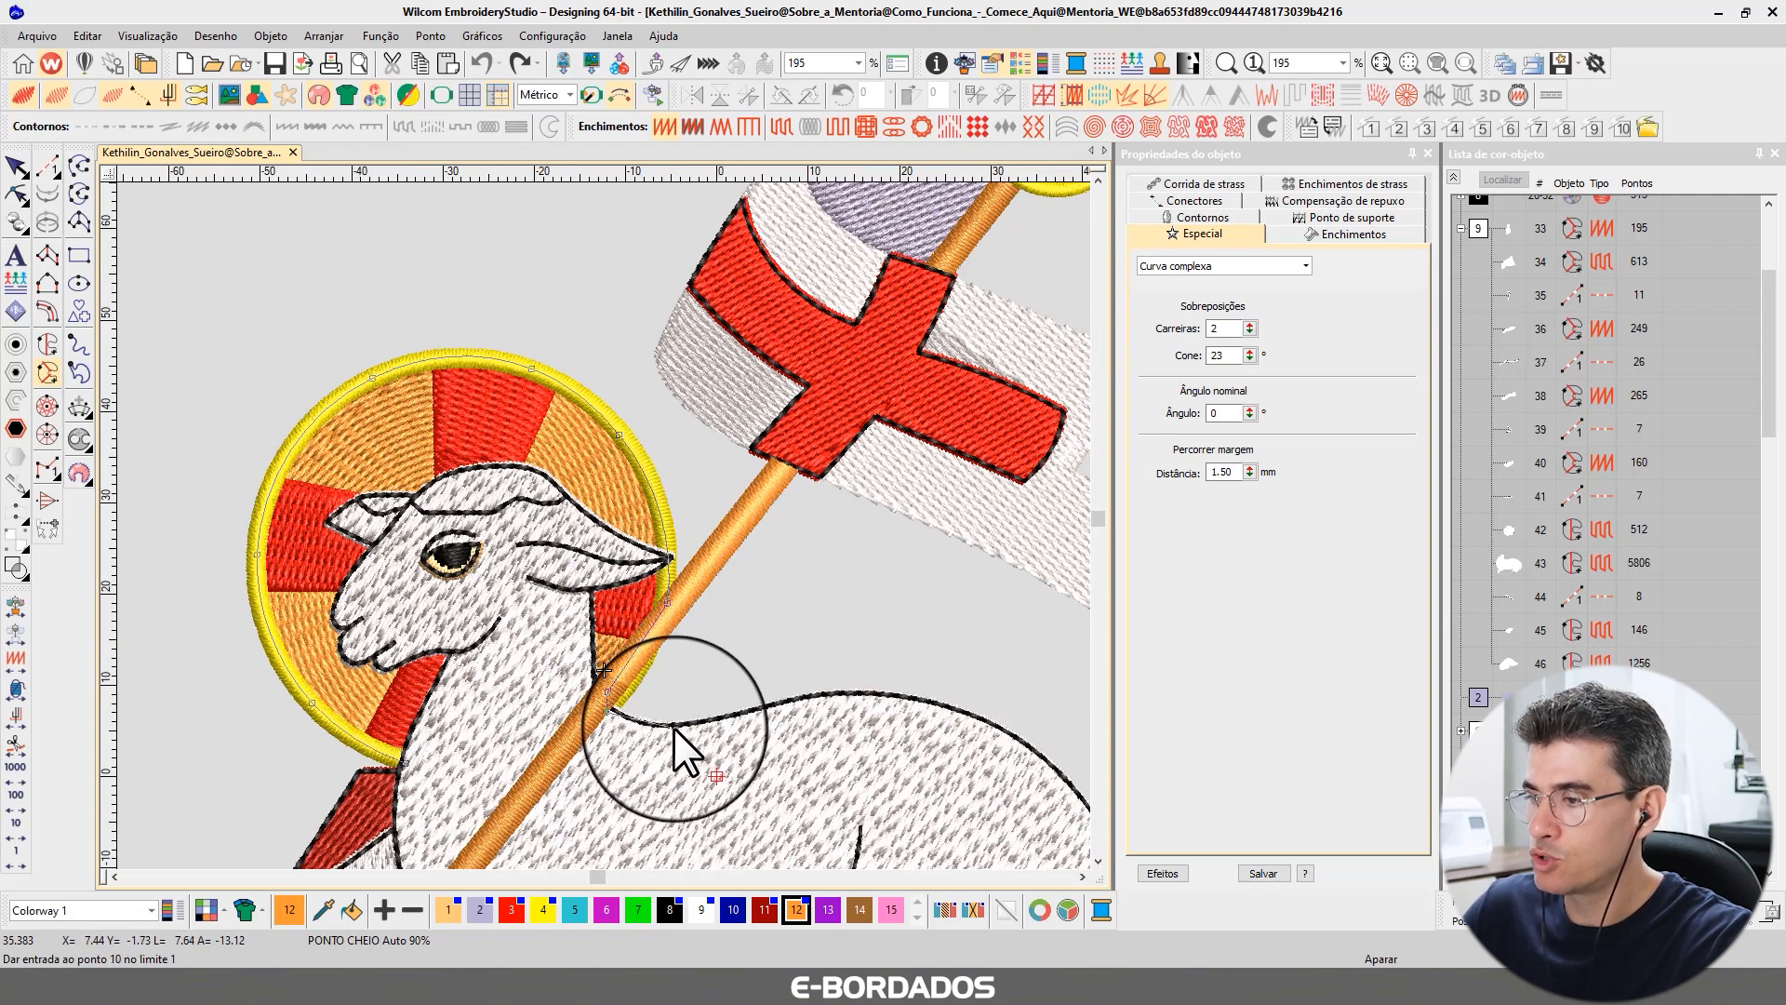
{"action": "left_click", "coordinate": [779, 710]}
{"action": "left_click", "coordinate": [883, 697]}
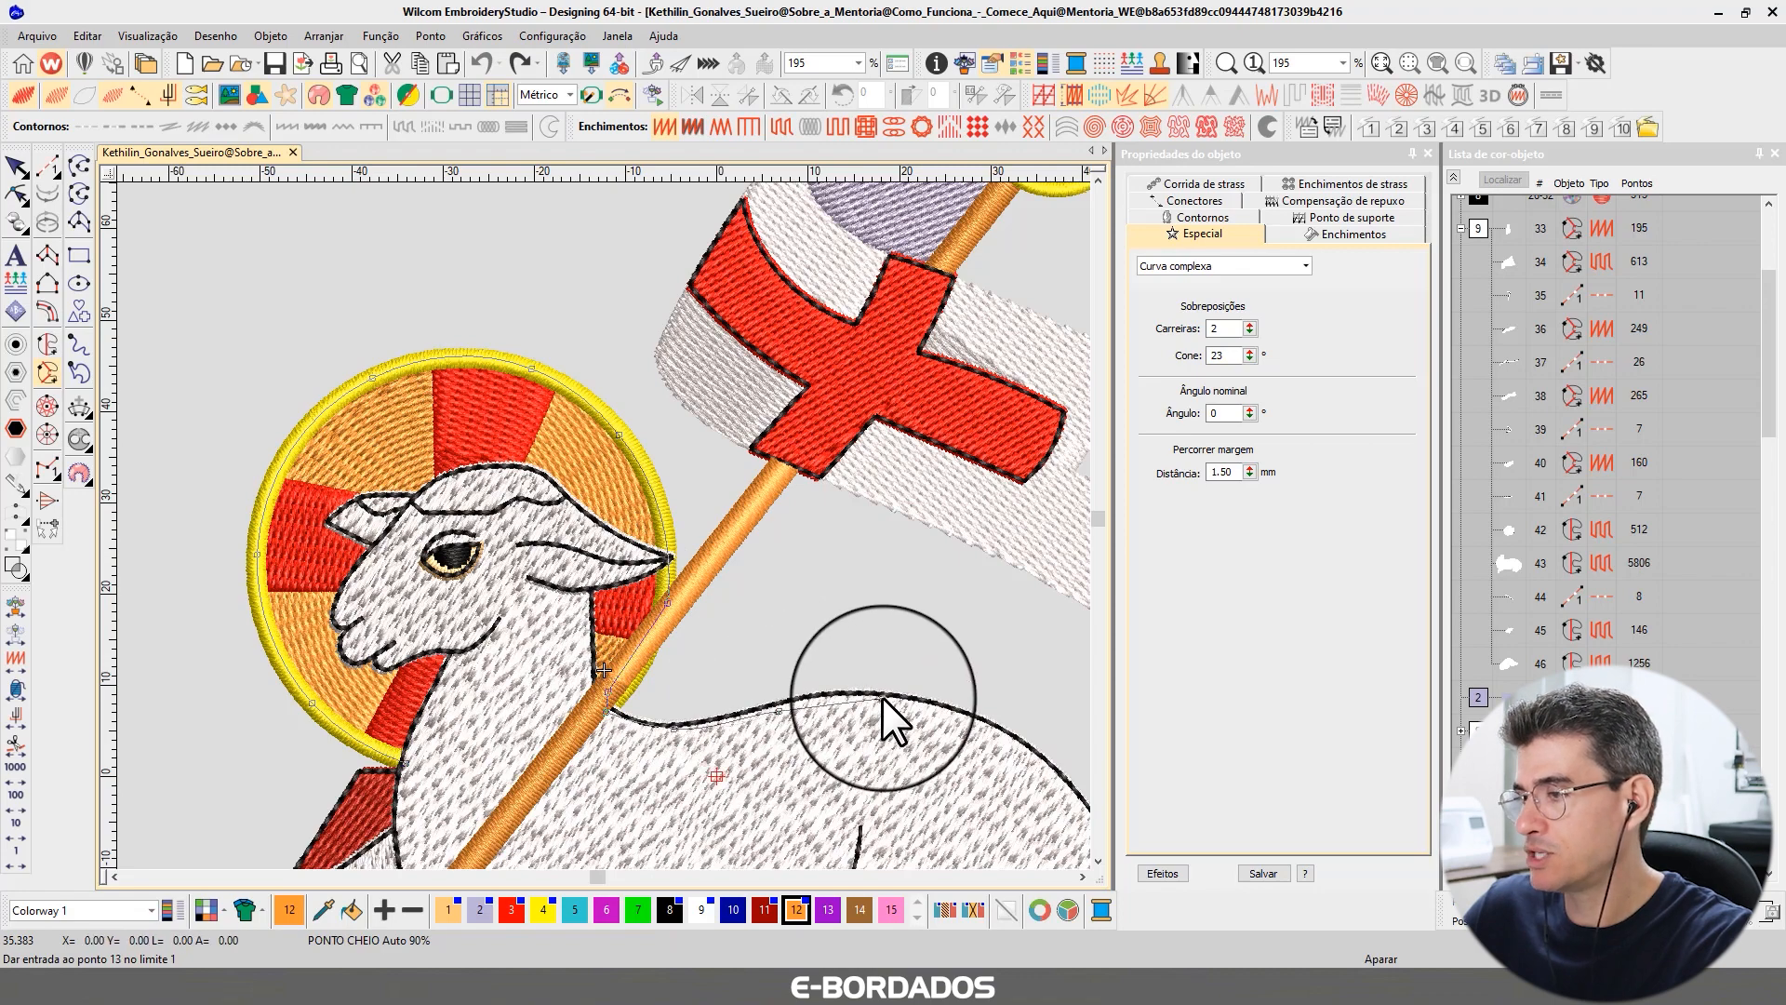
{"action": "left_click", "coordinate": [995, 729]}
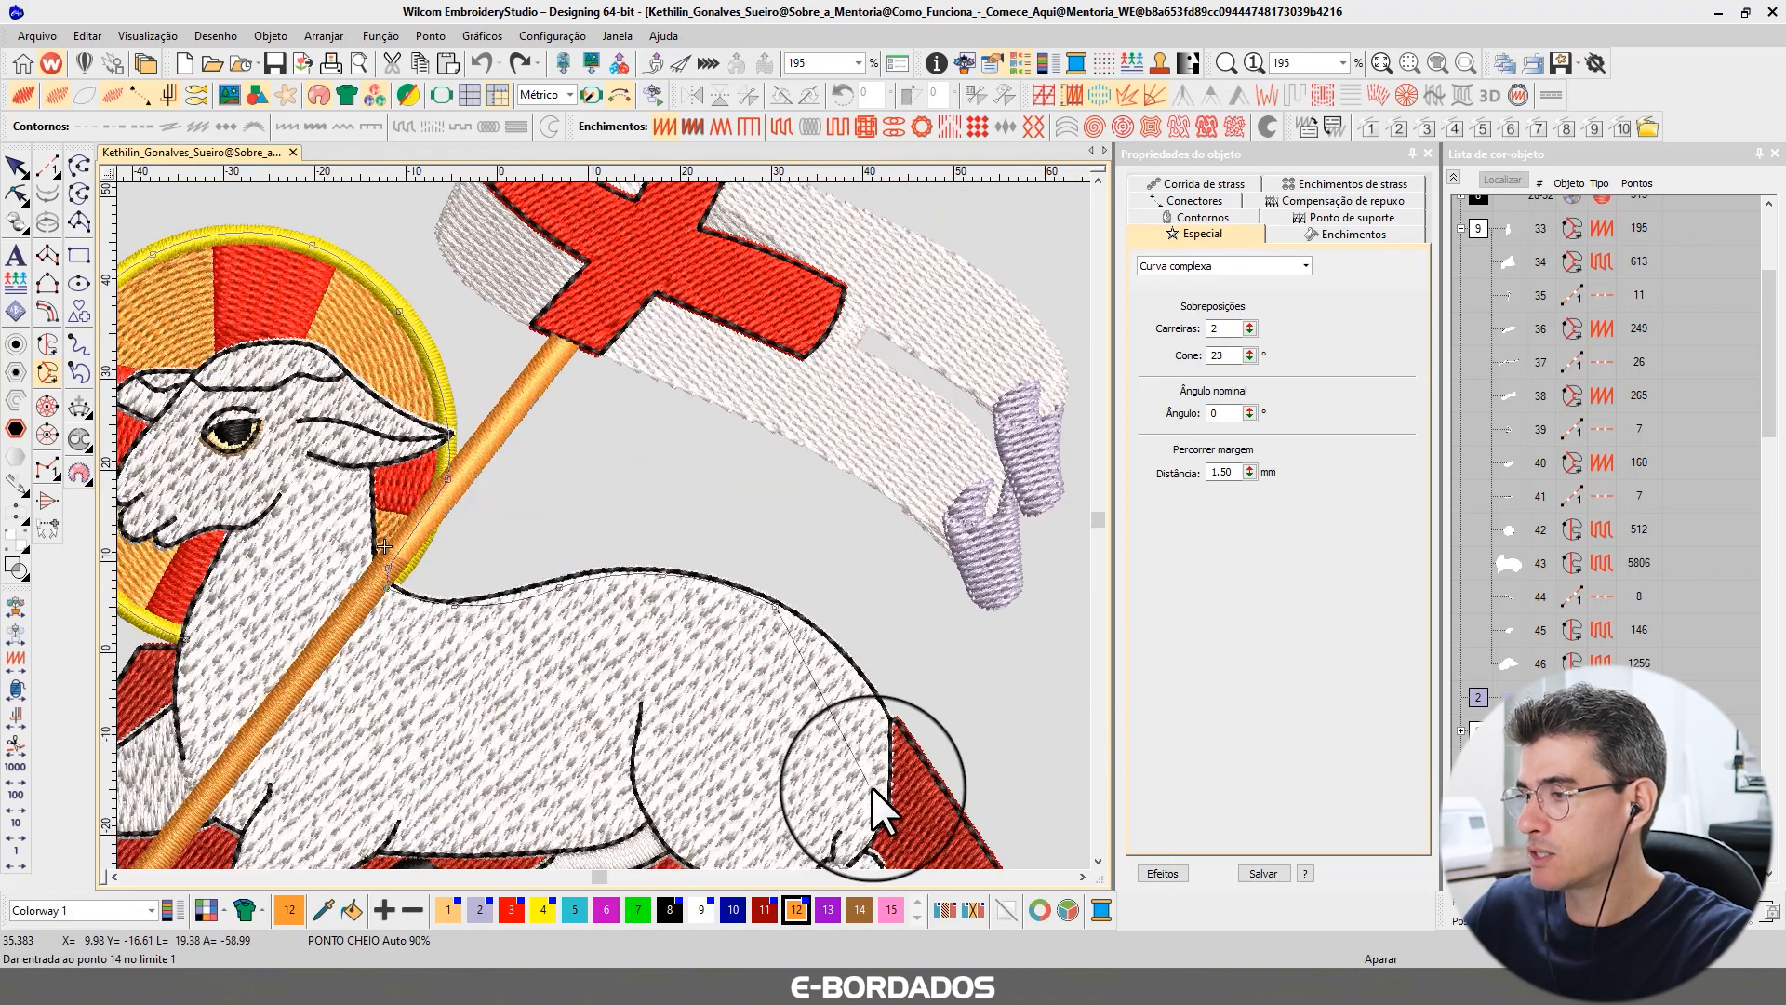
{"action": "left_click", "coordinate": [834, 651]}
{"action": "left_click", "coordinate": [893, 723]}
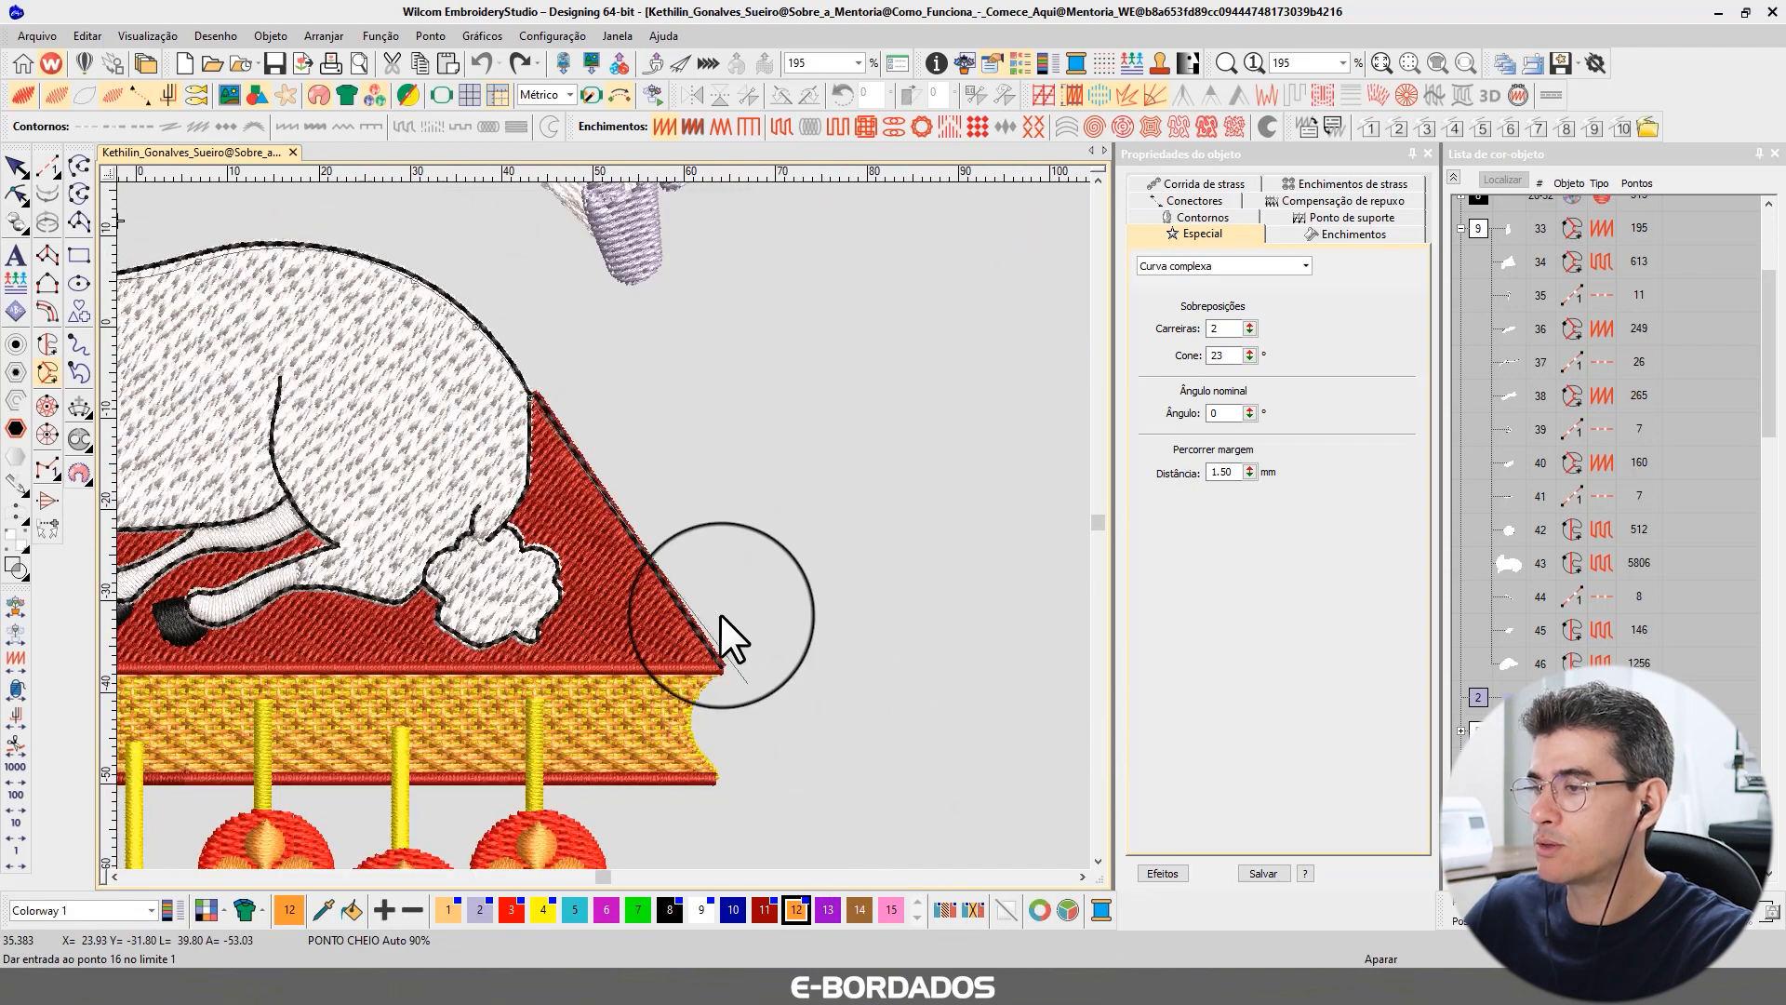
Place boundary points around the book's right corner, along its bottom edge, and up its left corner.
{"action": "left_click", "coordinate": [718, 666]}
{"action": "left_click", "coordinate": [689, 696]}
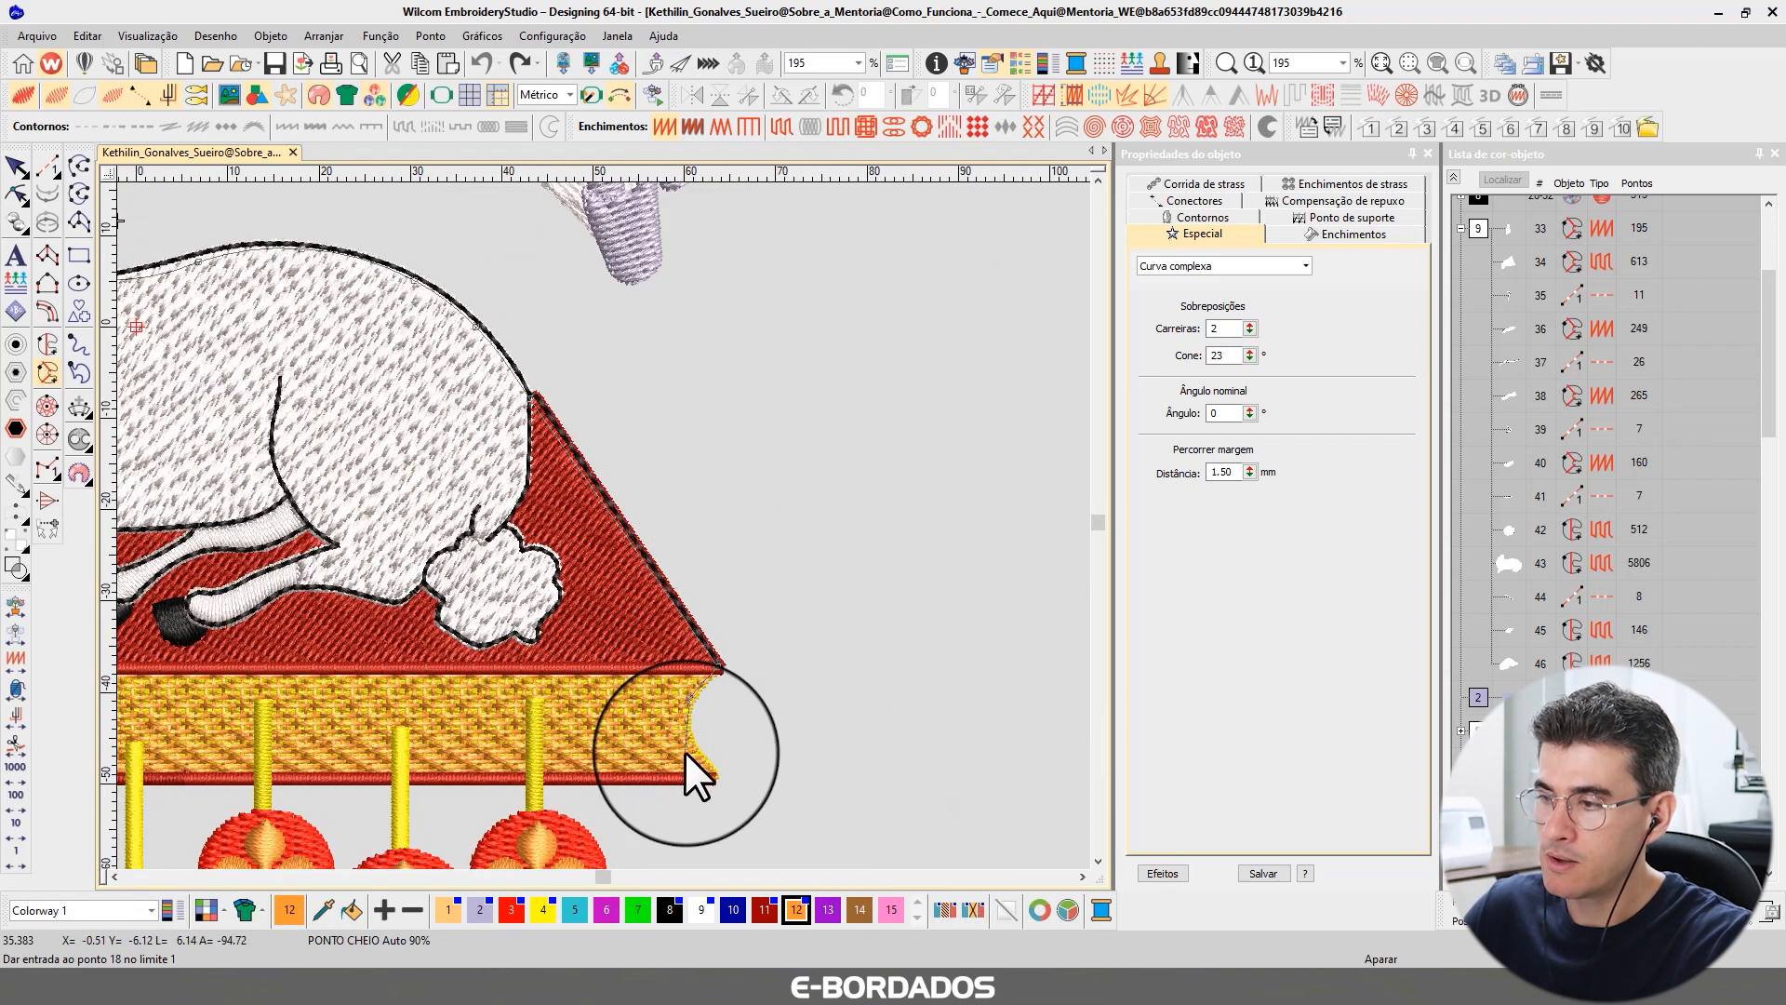
{"action": "left_click", "coordinate": [684, 740]}
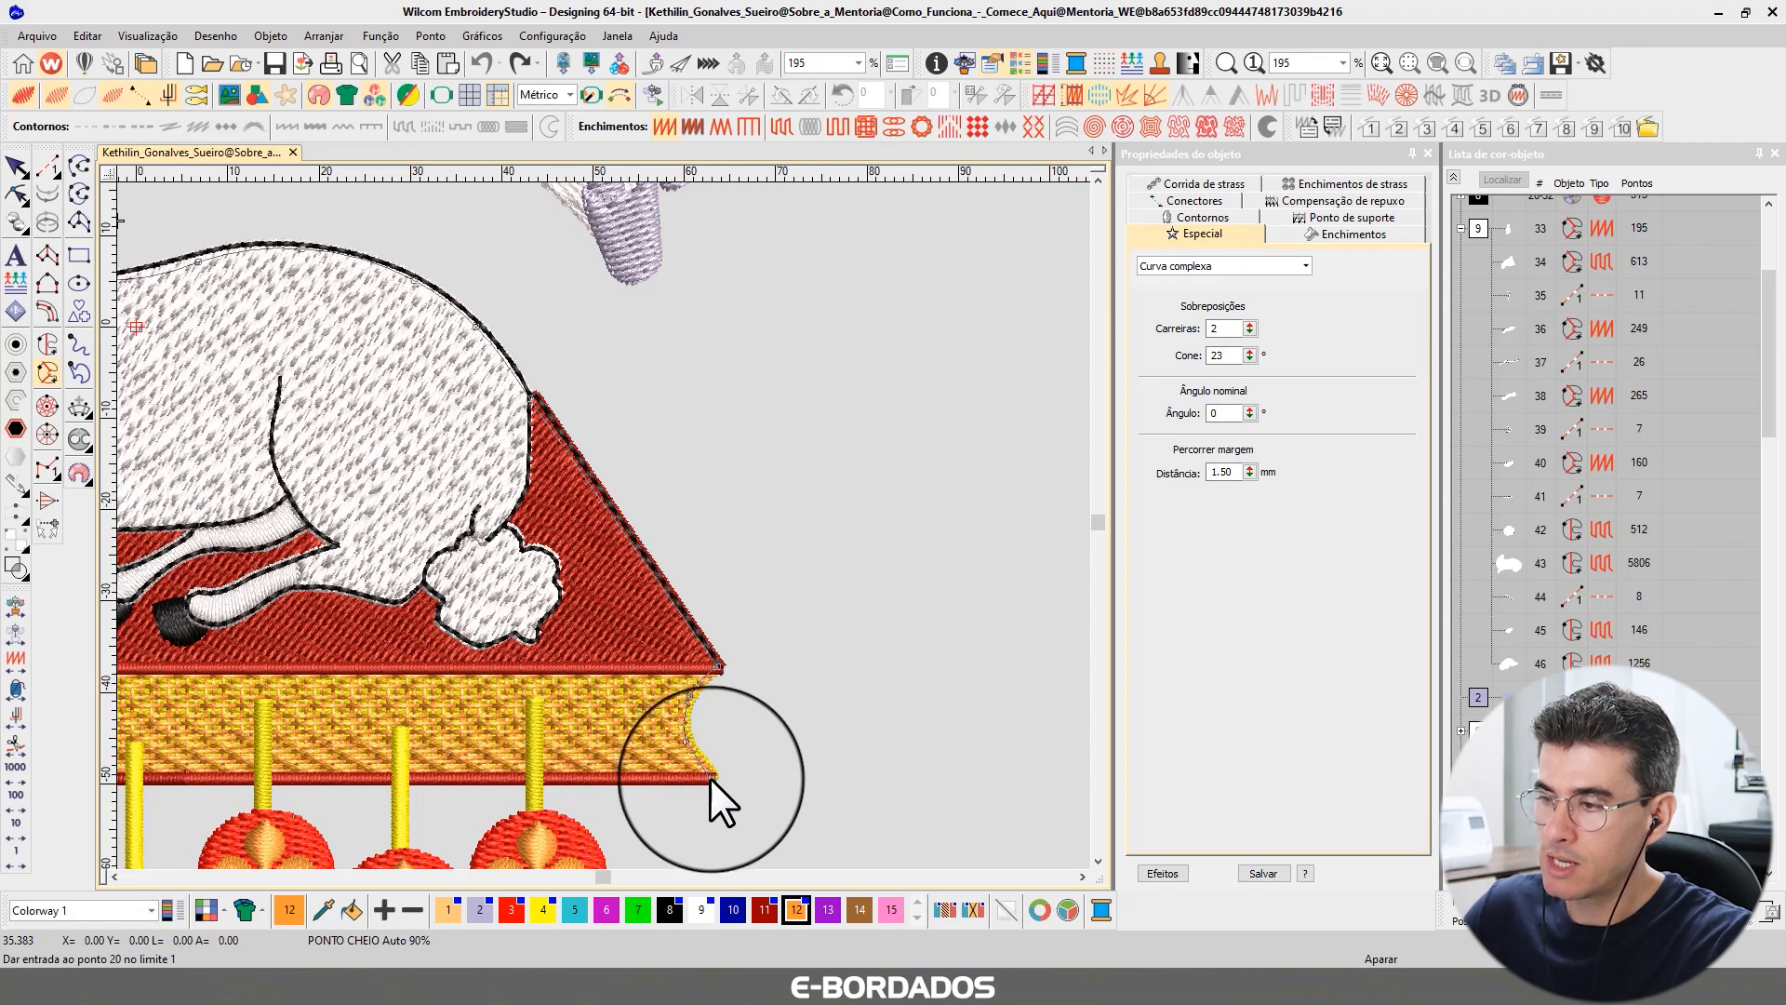
{"action": "left_click", "coordinate": [711, 778]}
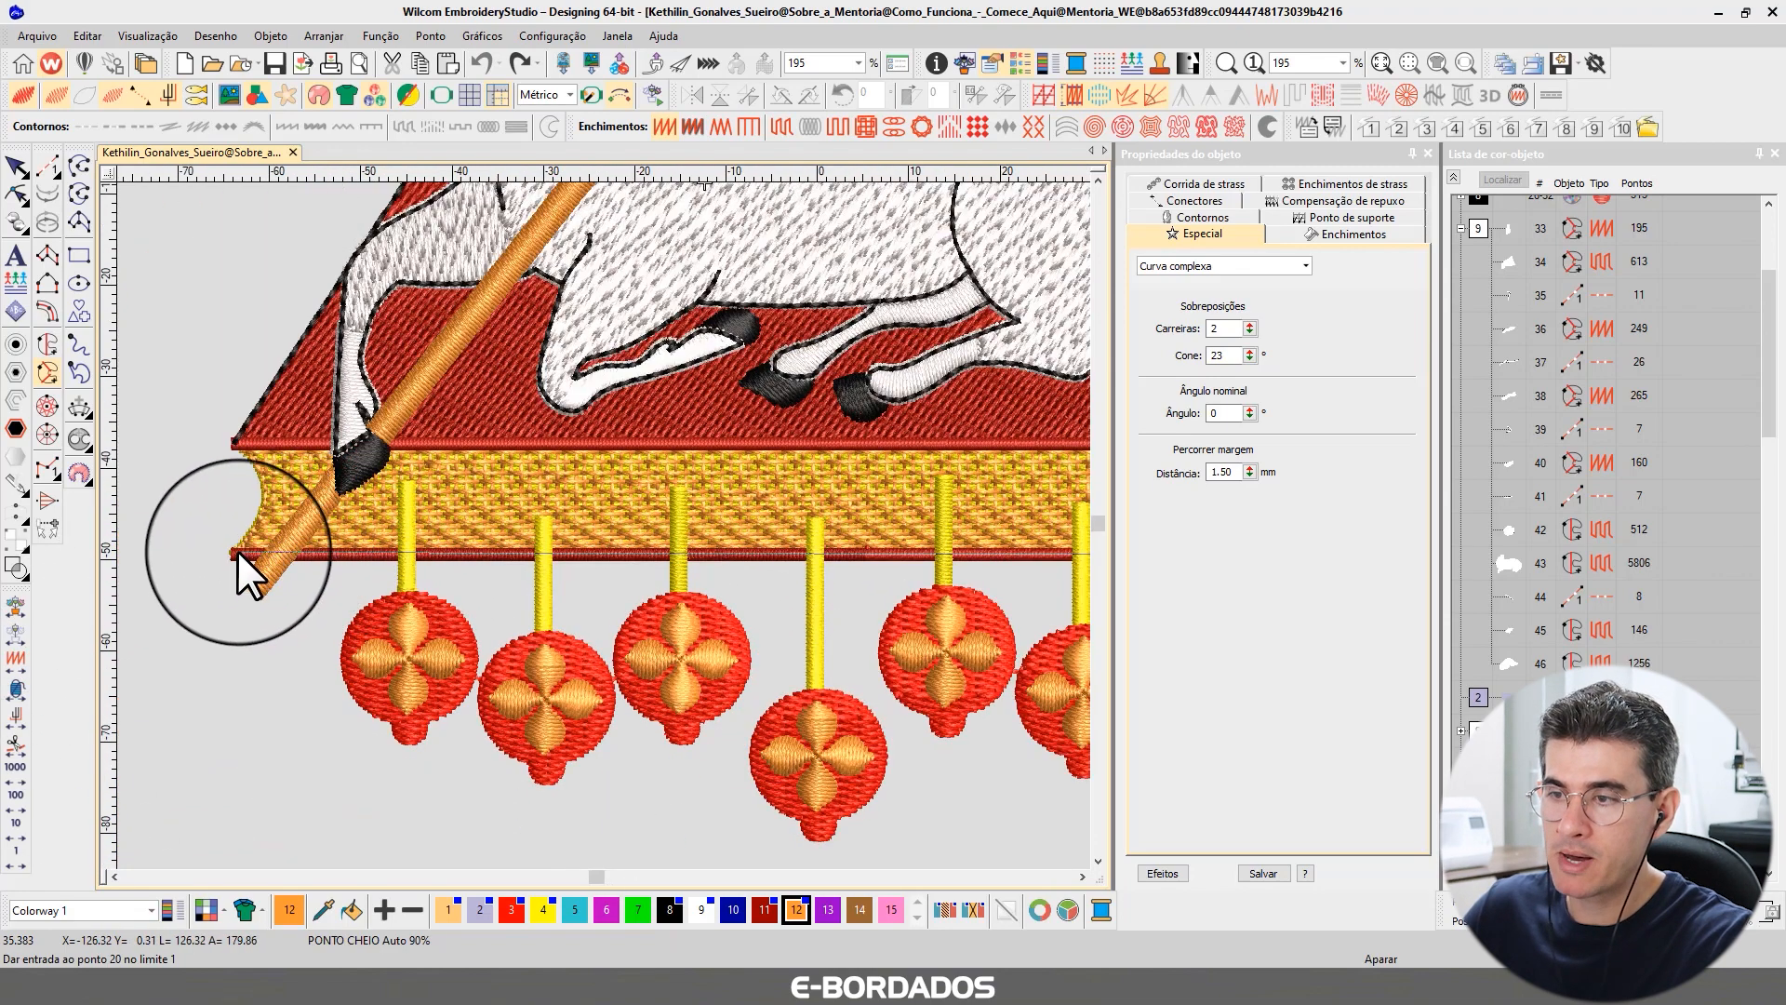
{"action": "left_click", "coordinate": [238, 549]}
{"action": "left_click", "coordinate": [265, 510]}
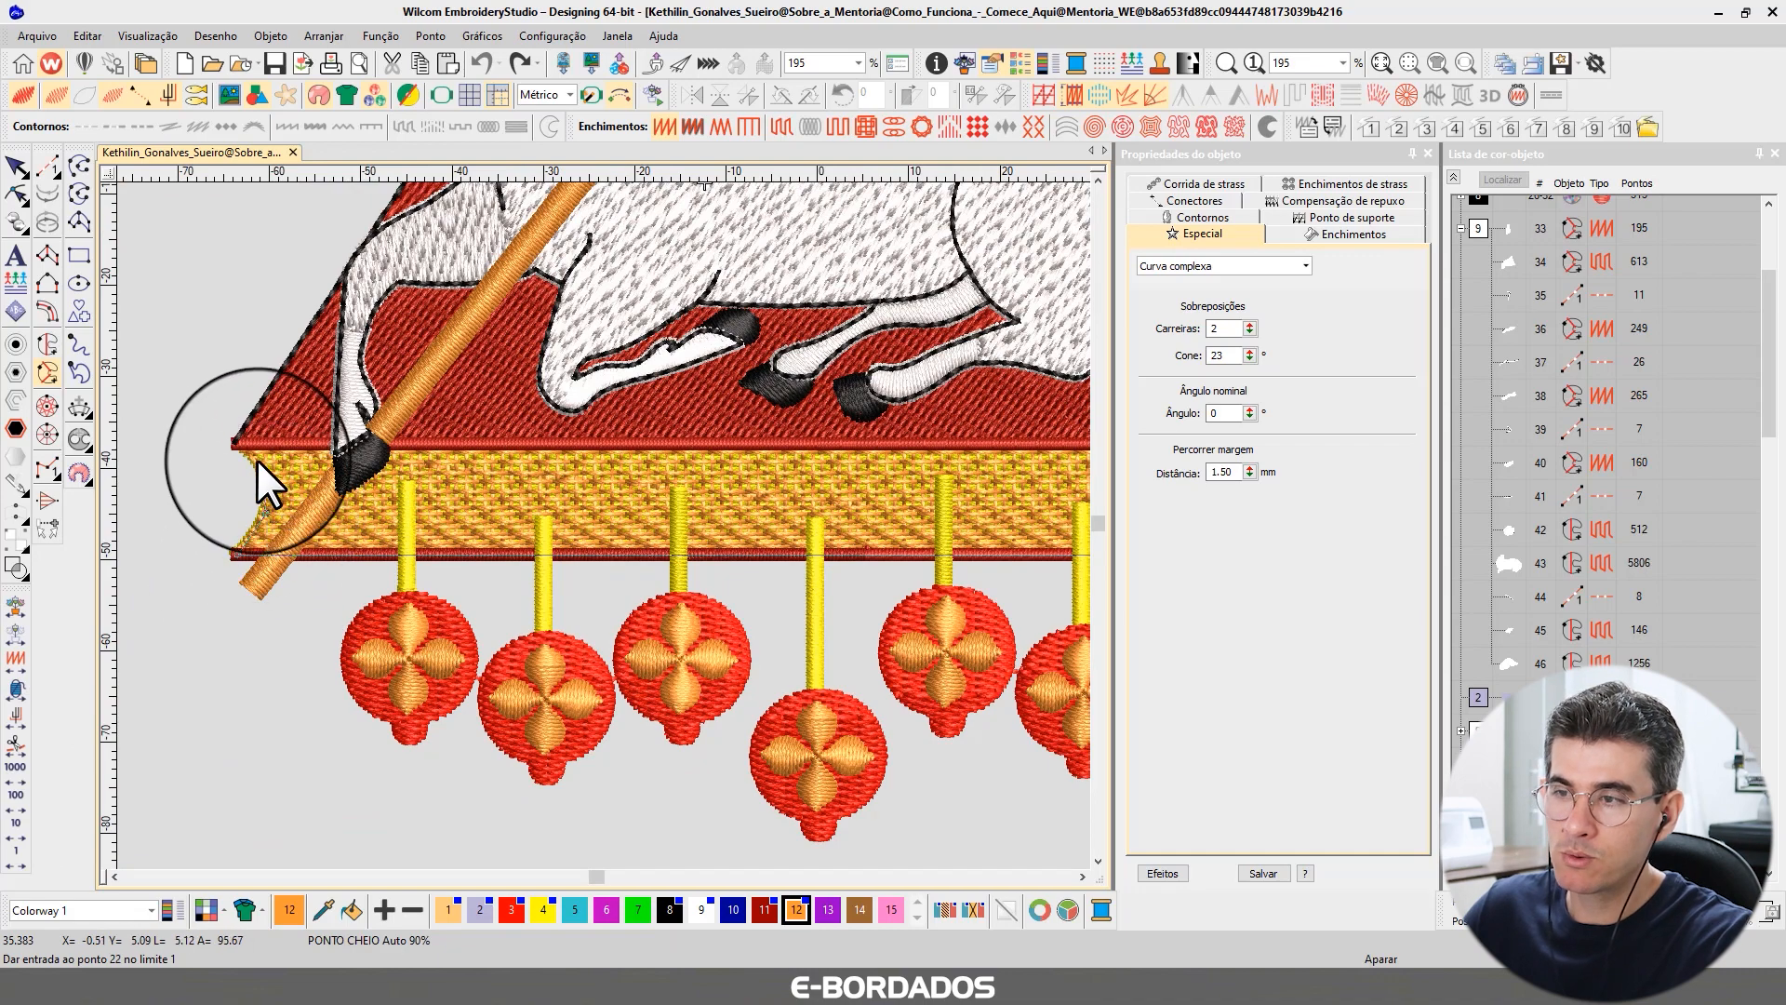
{"action": "left_click", "coordinate": [240, 438]}
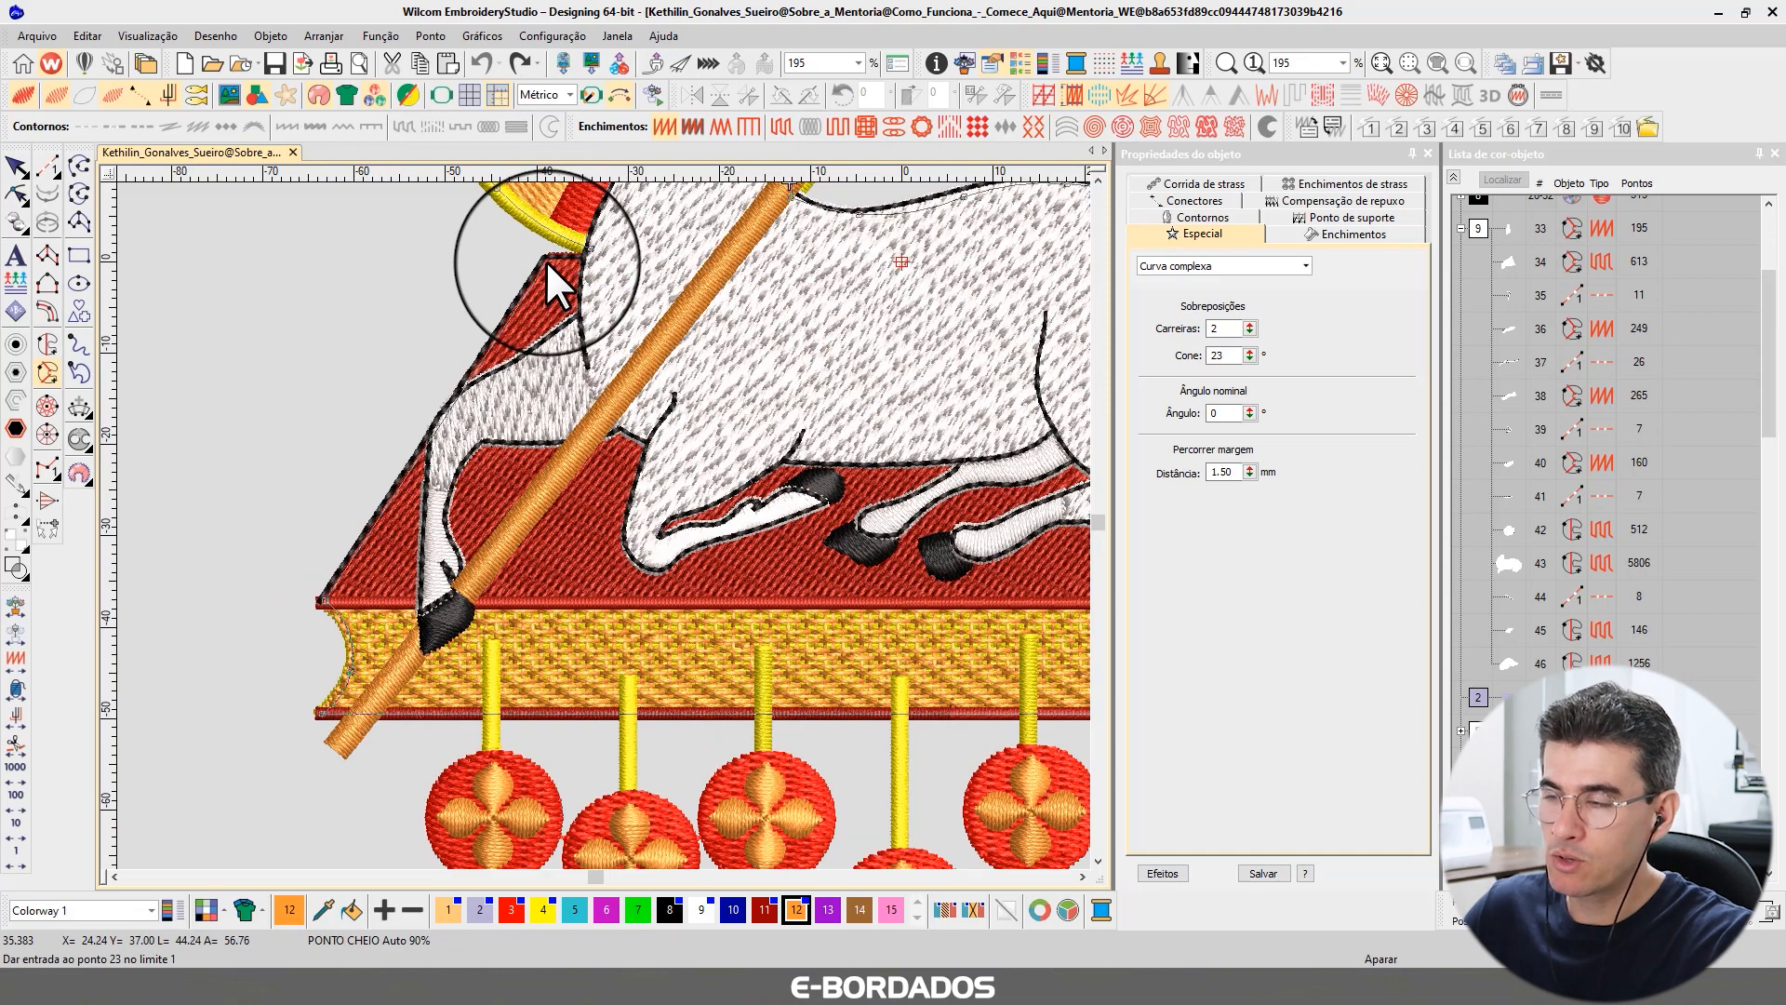
Add the last boundary point near the halo's lower left, then close the shape accepting the default angle and entry/exit points.
{"action": "scroll", "coordinate": [599, 532], "scroll_direction": "up", "scroll_amount": 4}
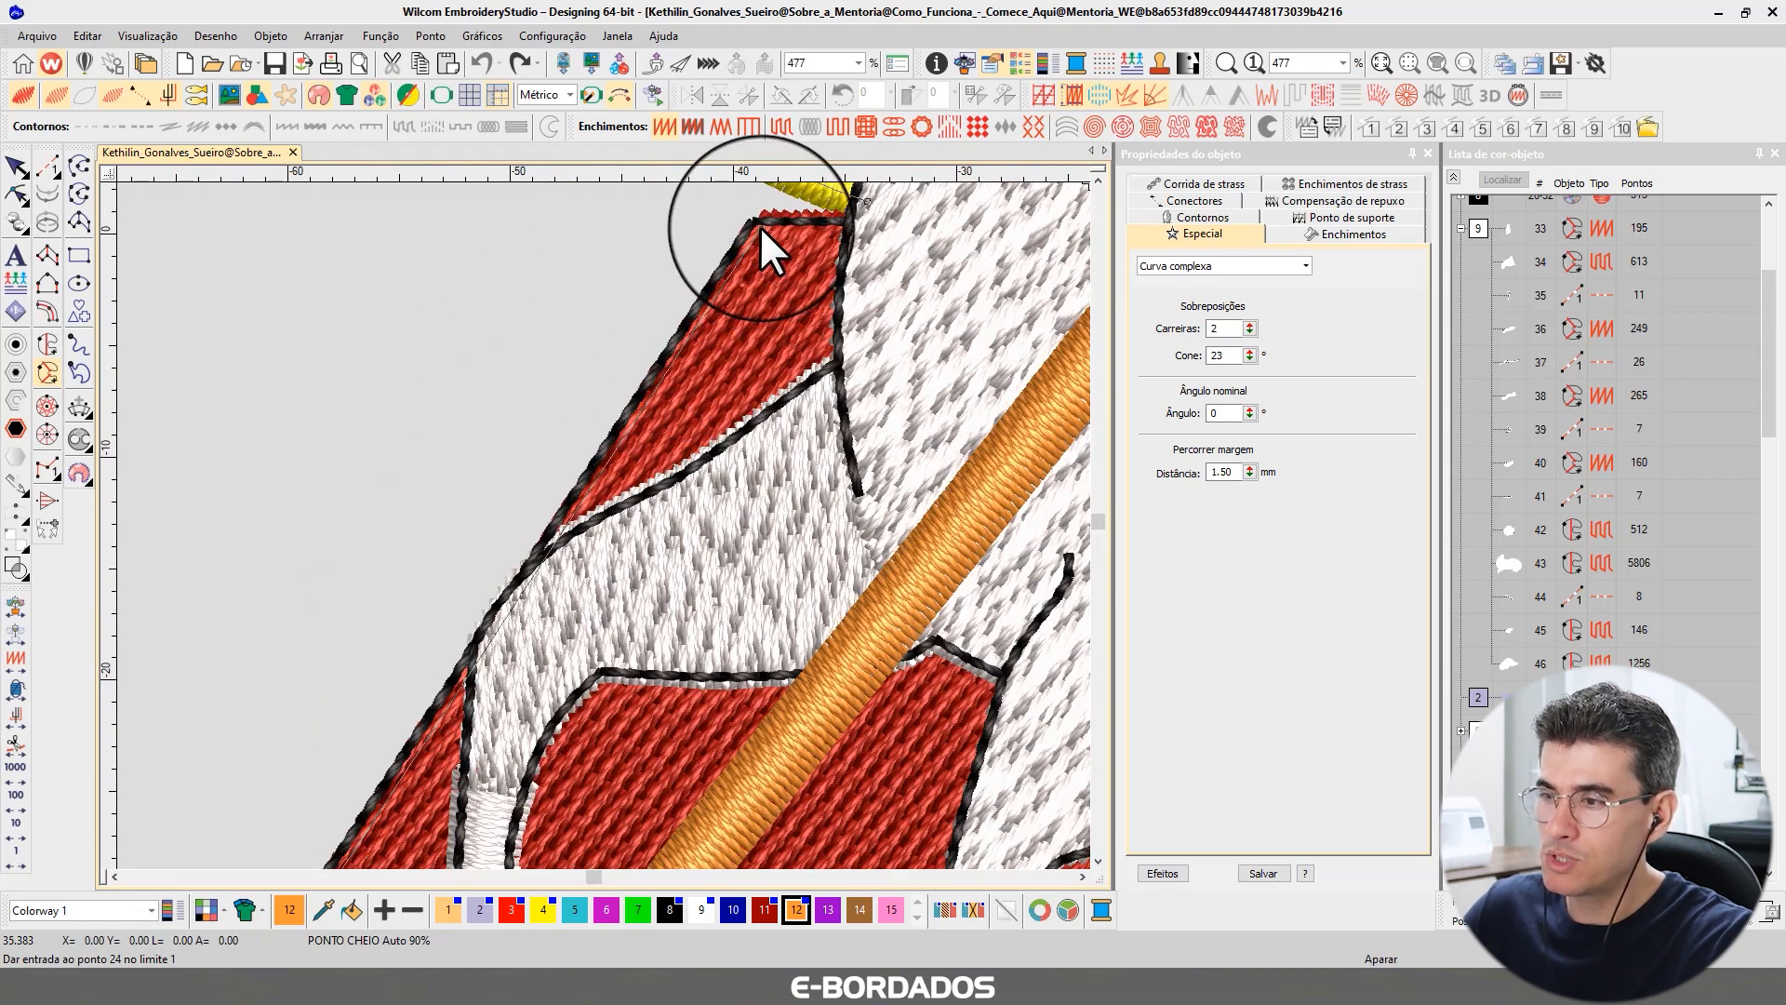
{"action": "left_click", "coordinate": [861, 220]}
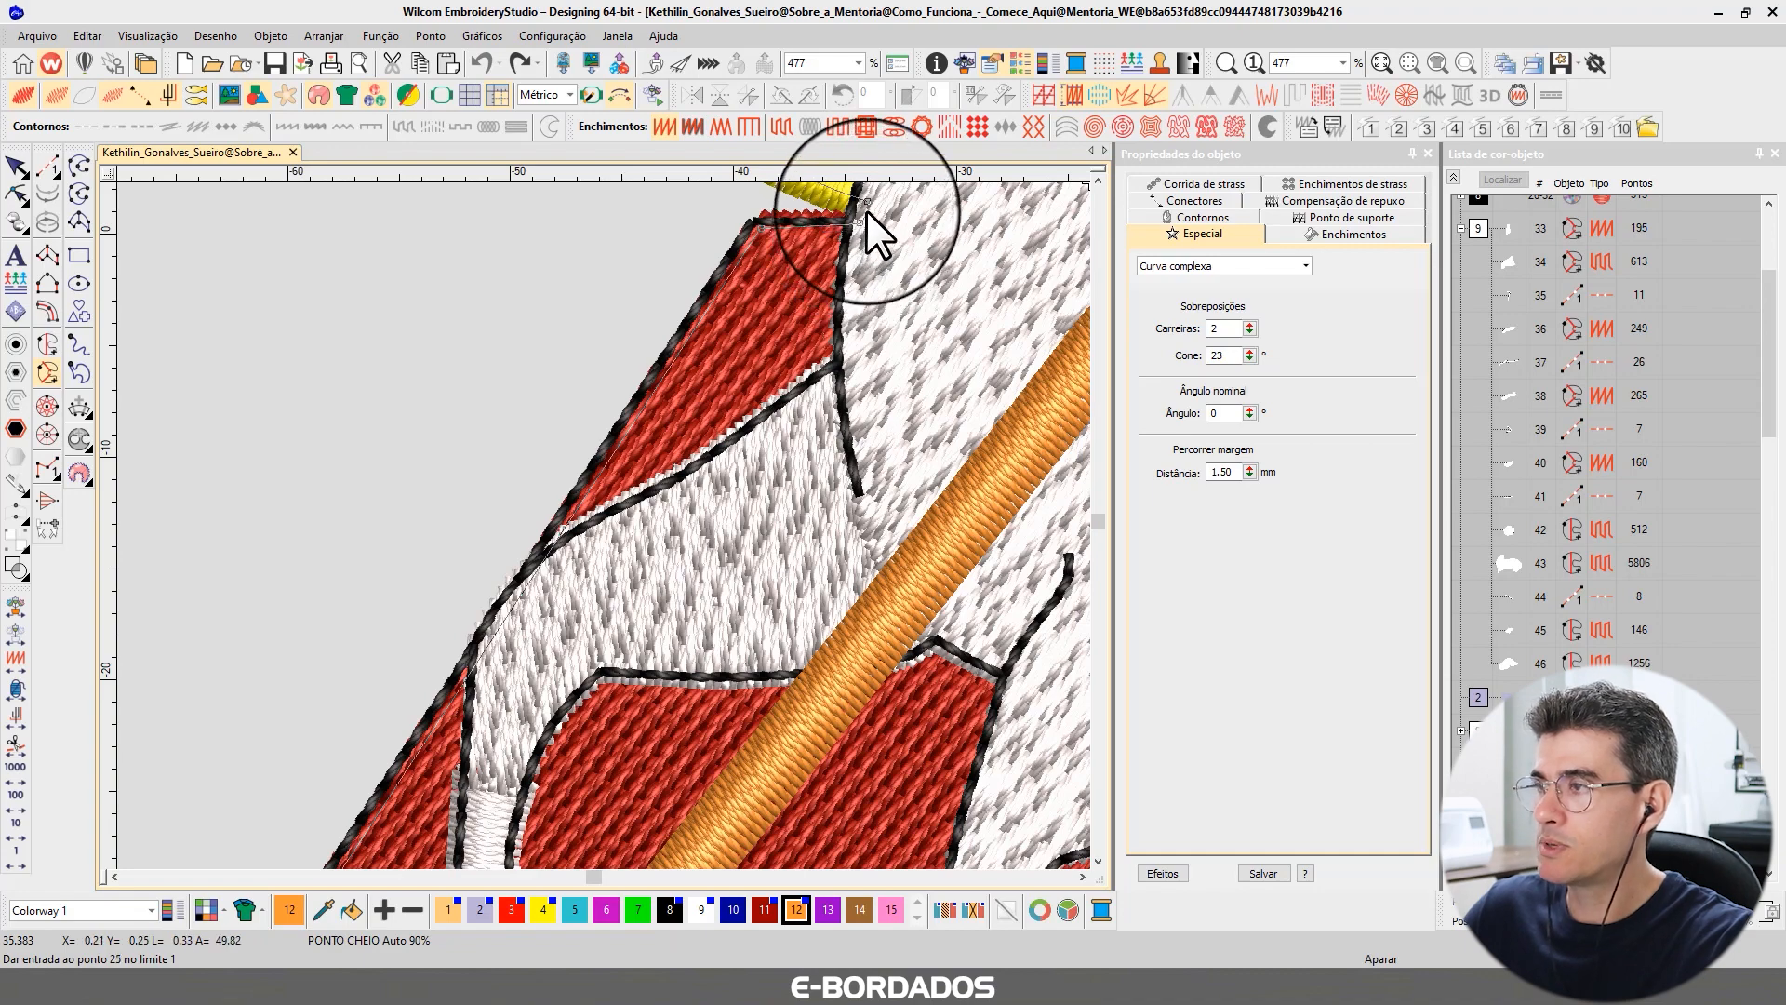
{"action": "scroll", "coordinate": [603, 525], "scroll_direction": "down", "scroll_amount": 8}
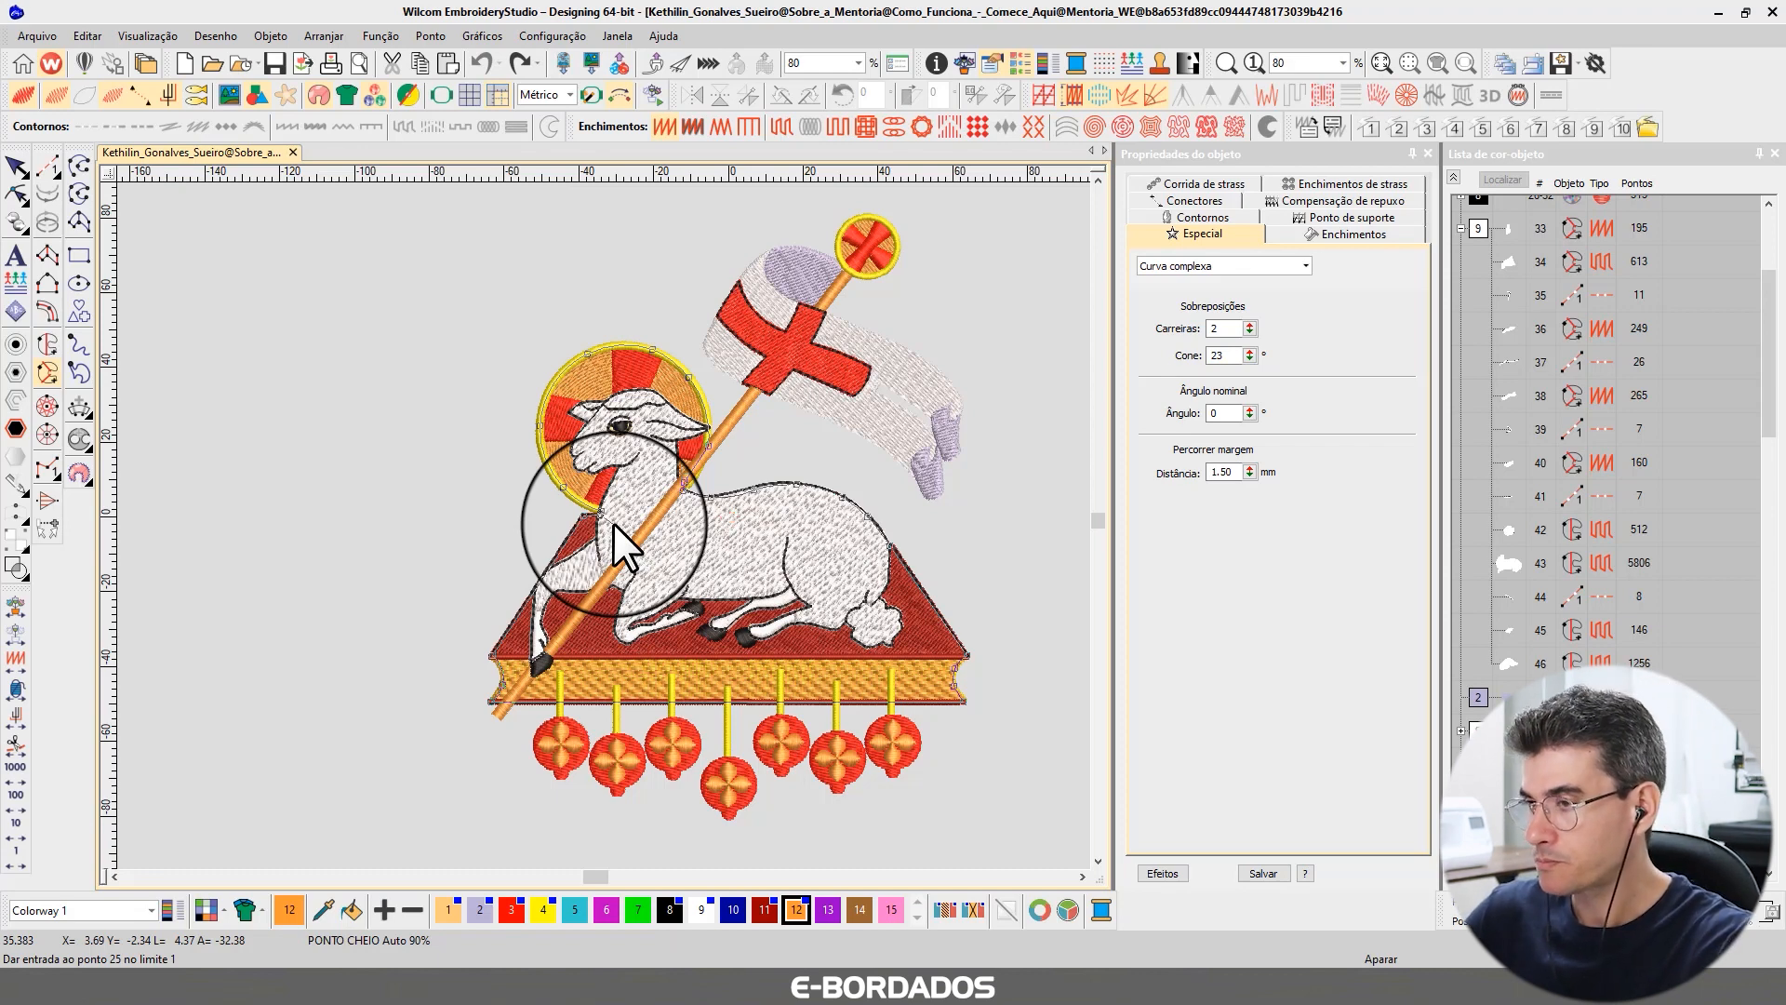
{"action": "key", "text": "Return"}
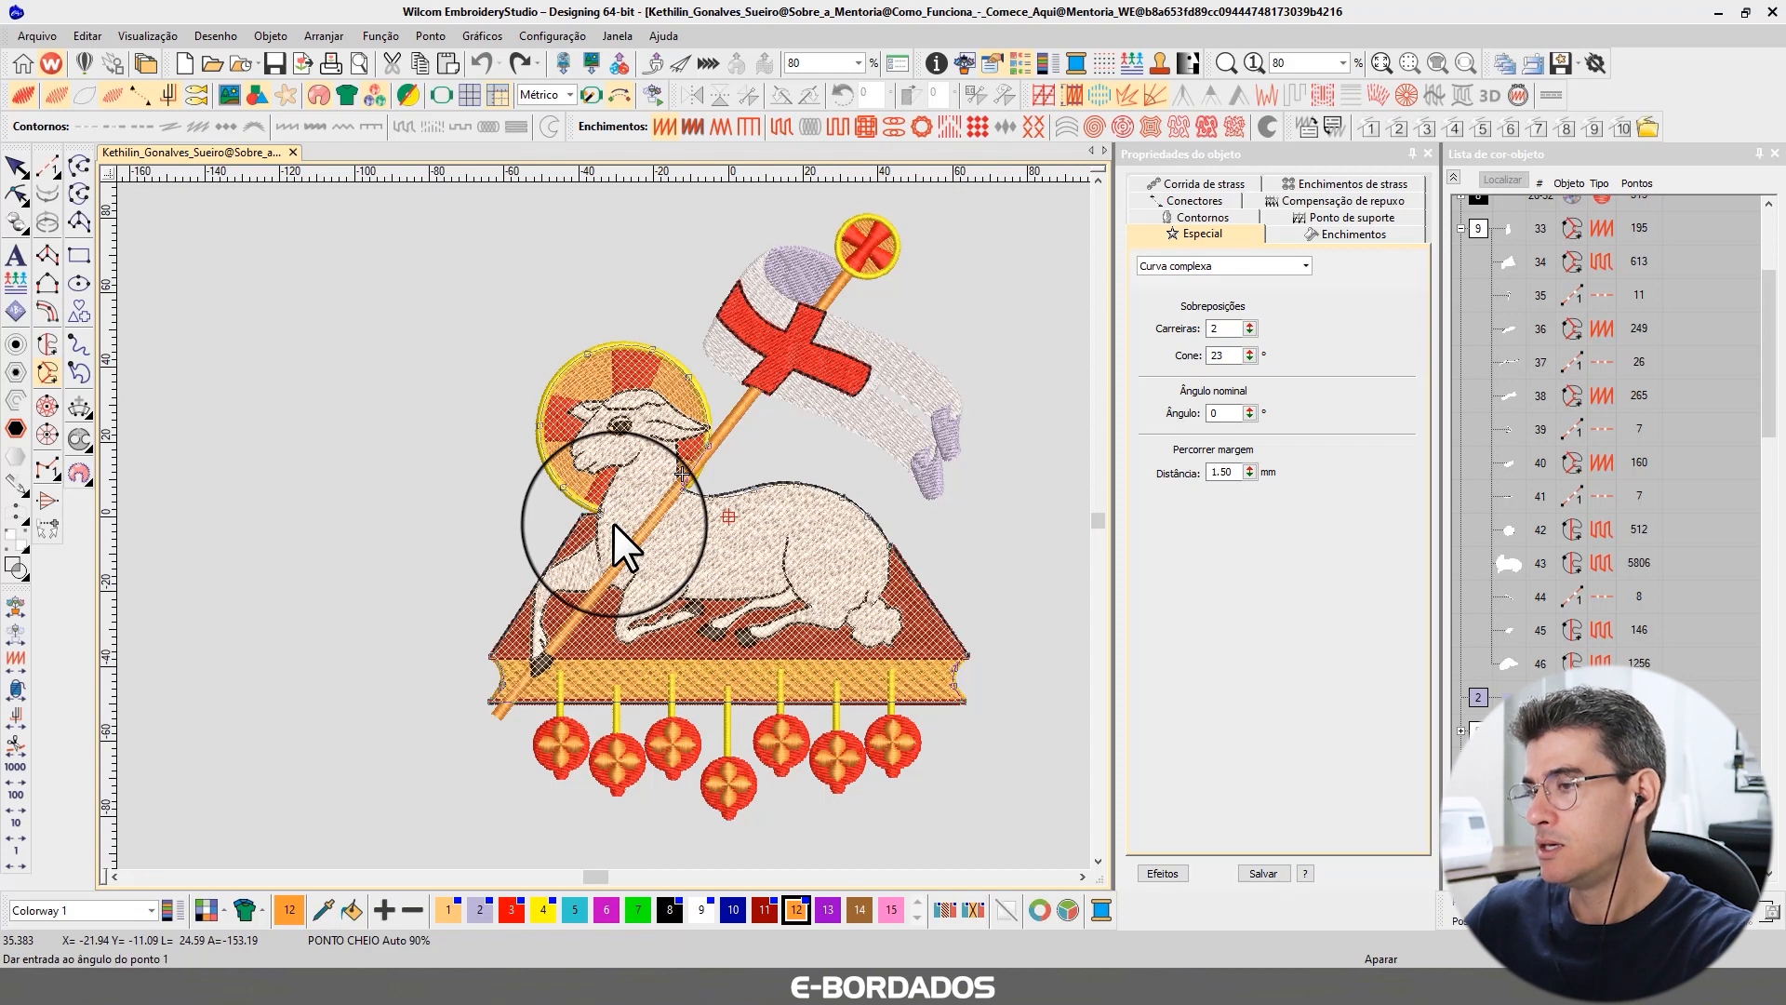
{"action": "key", "text": "Return"}
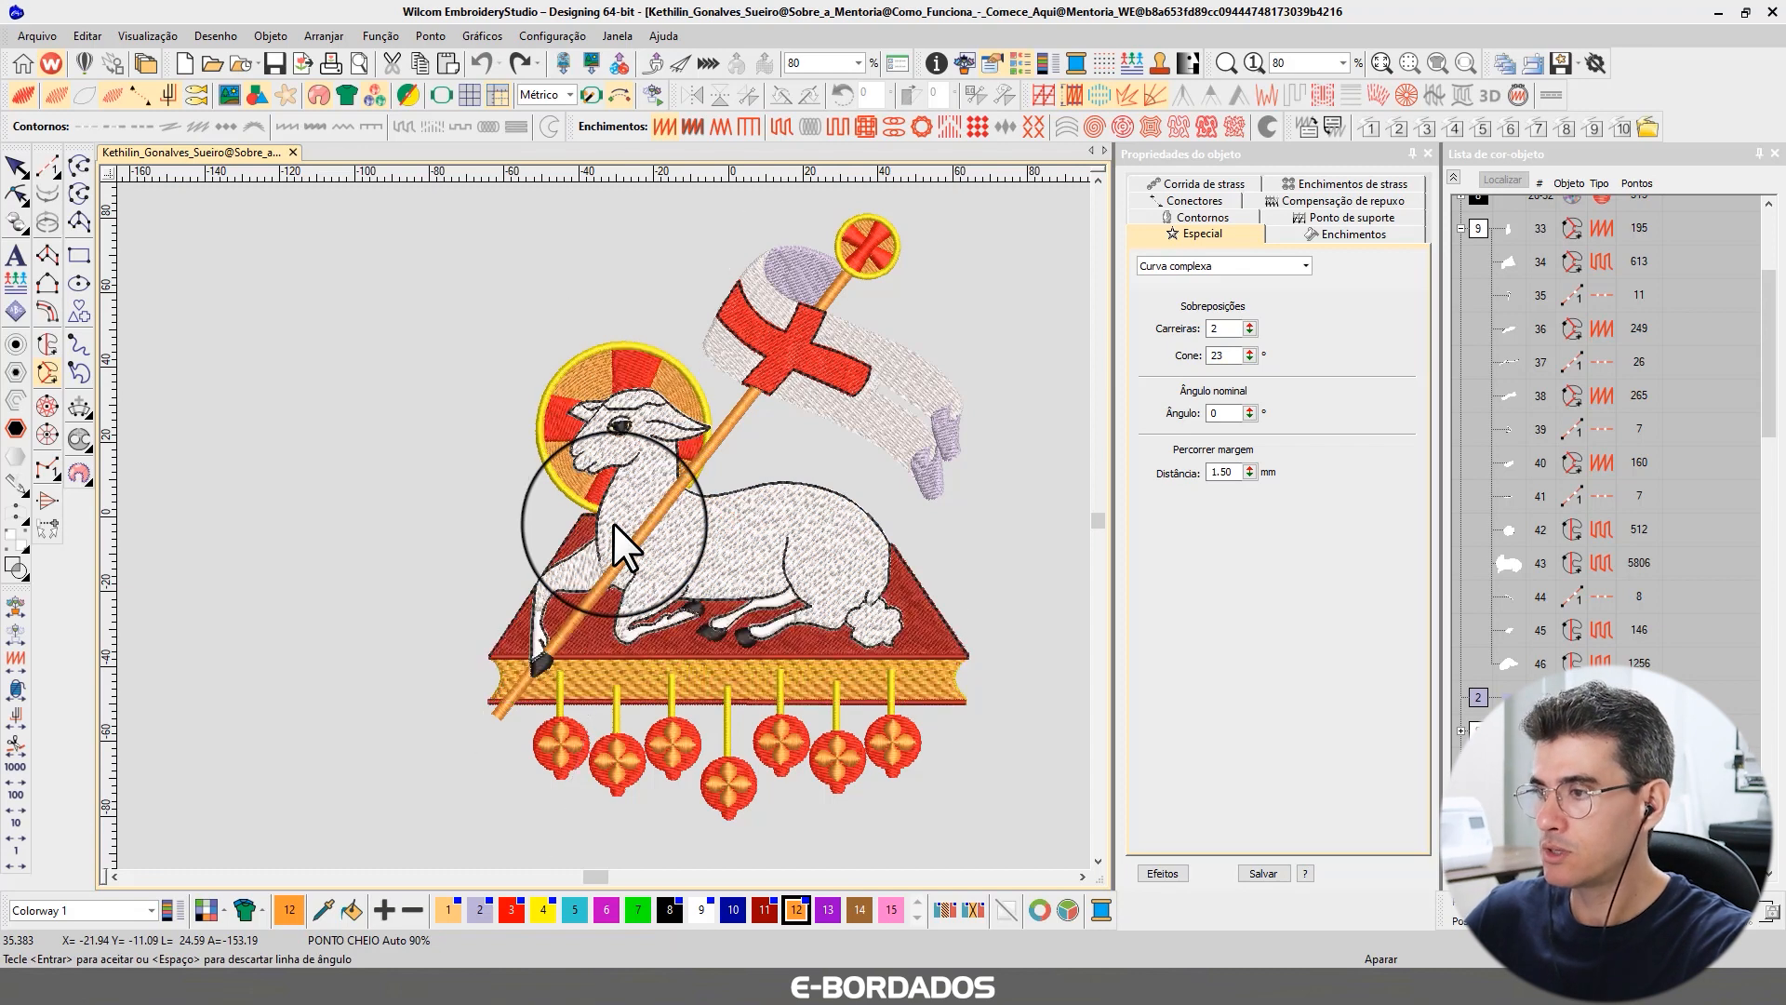
{"action": "key", "text": "Return"}
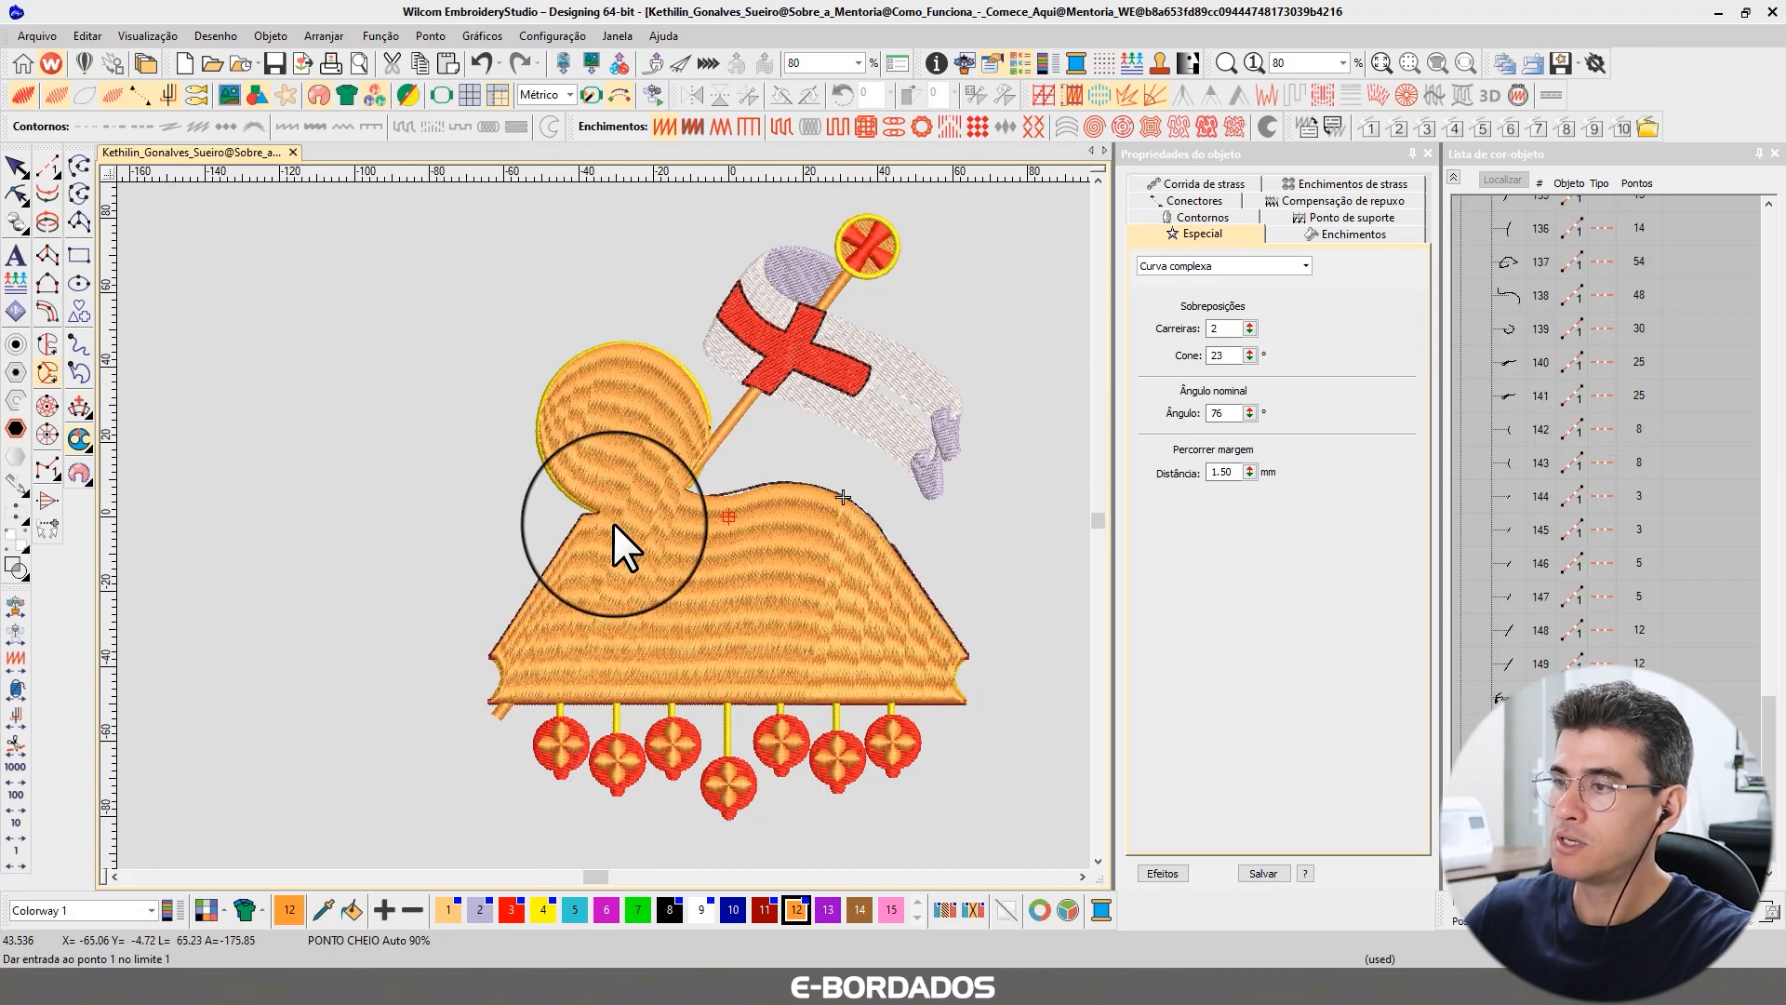
Recolor the new Complex Fill shape to dark blue thread color 10.
{"action": "left_click", "coordinate": [16, 167]}
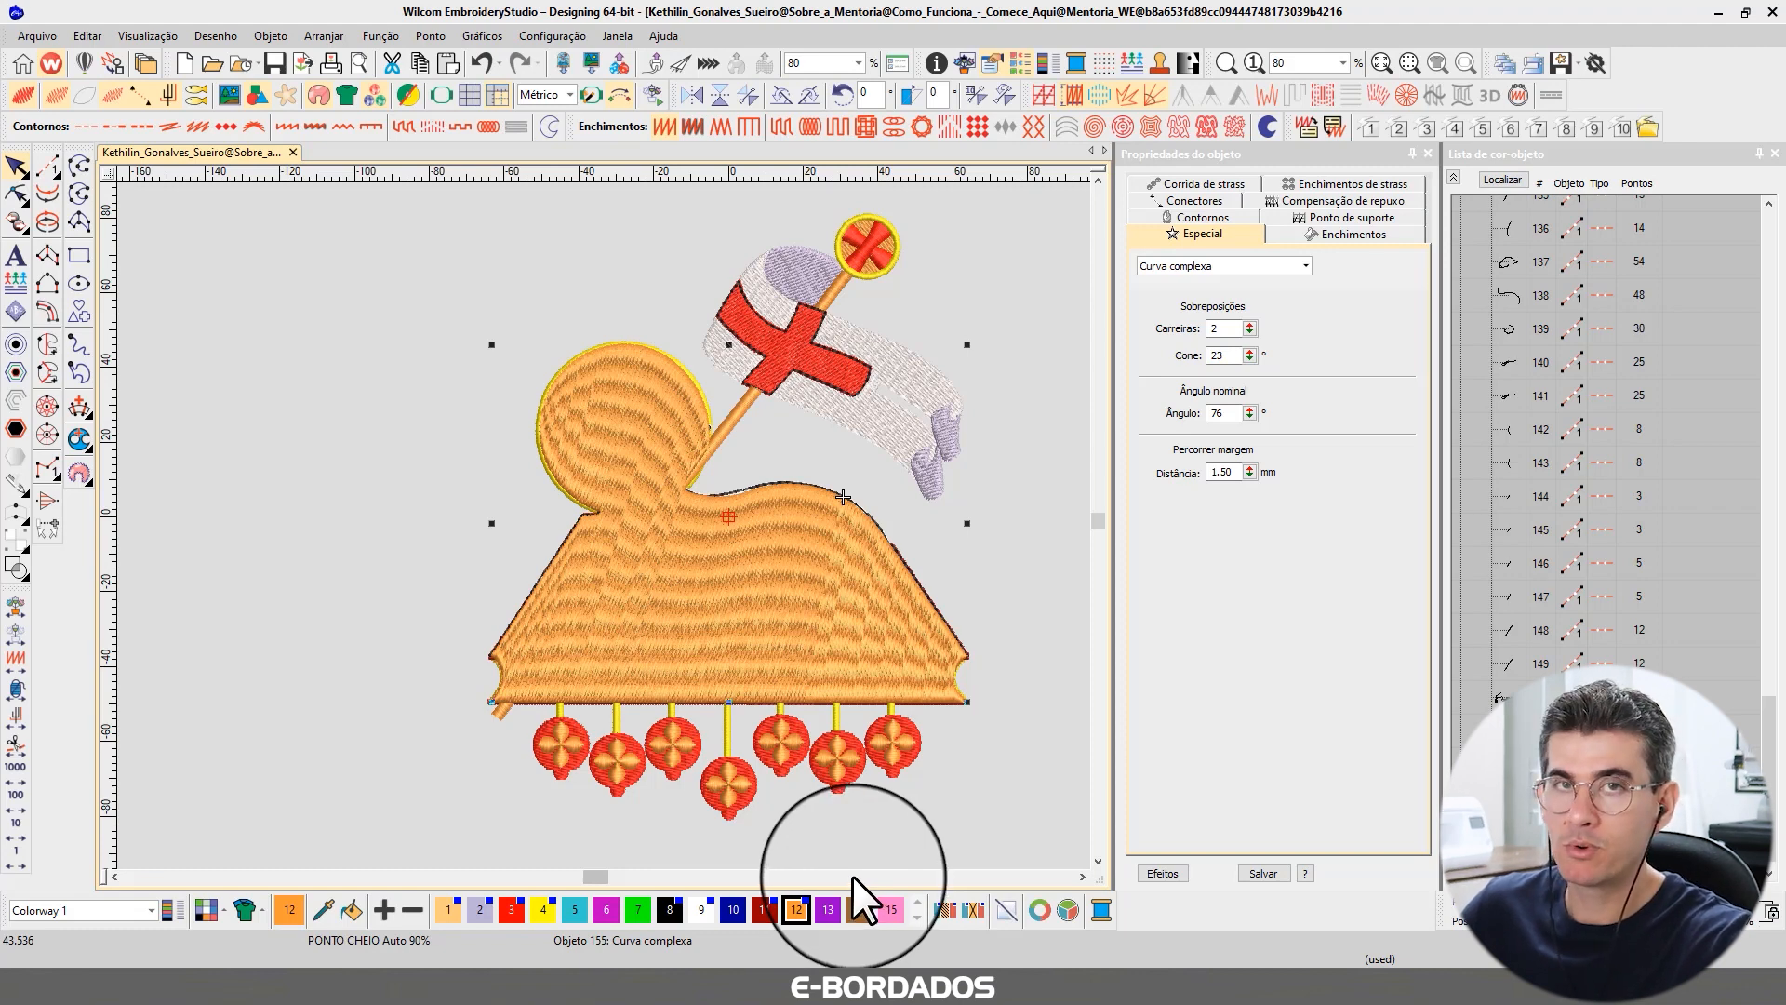
{"action": "left_click", "coordinate": [741, 916]}
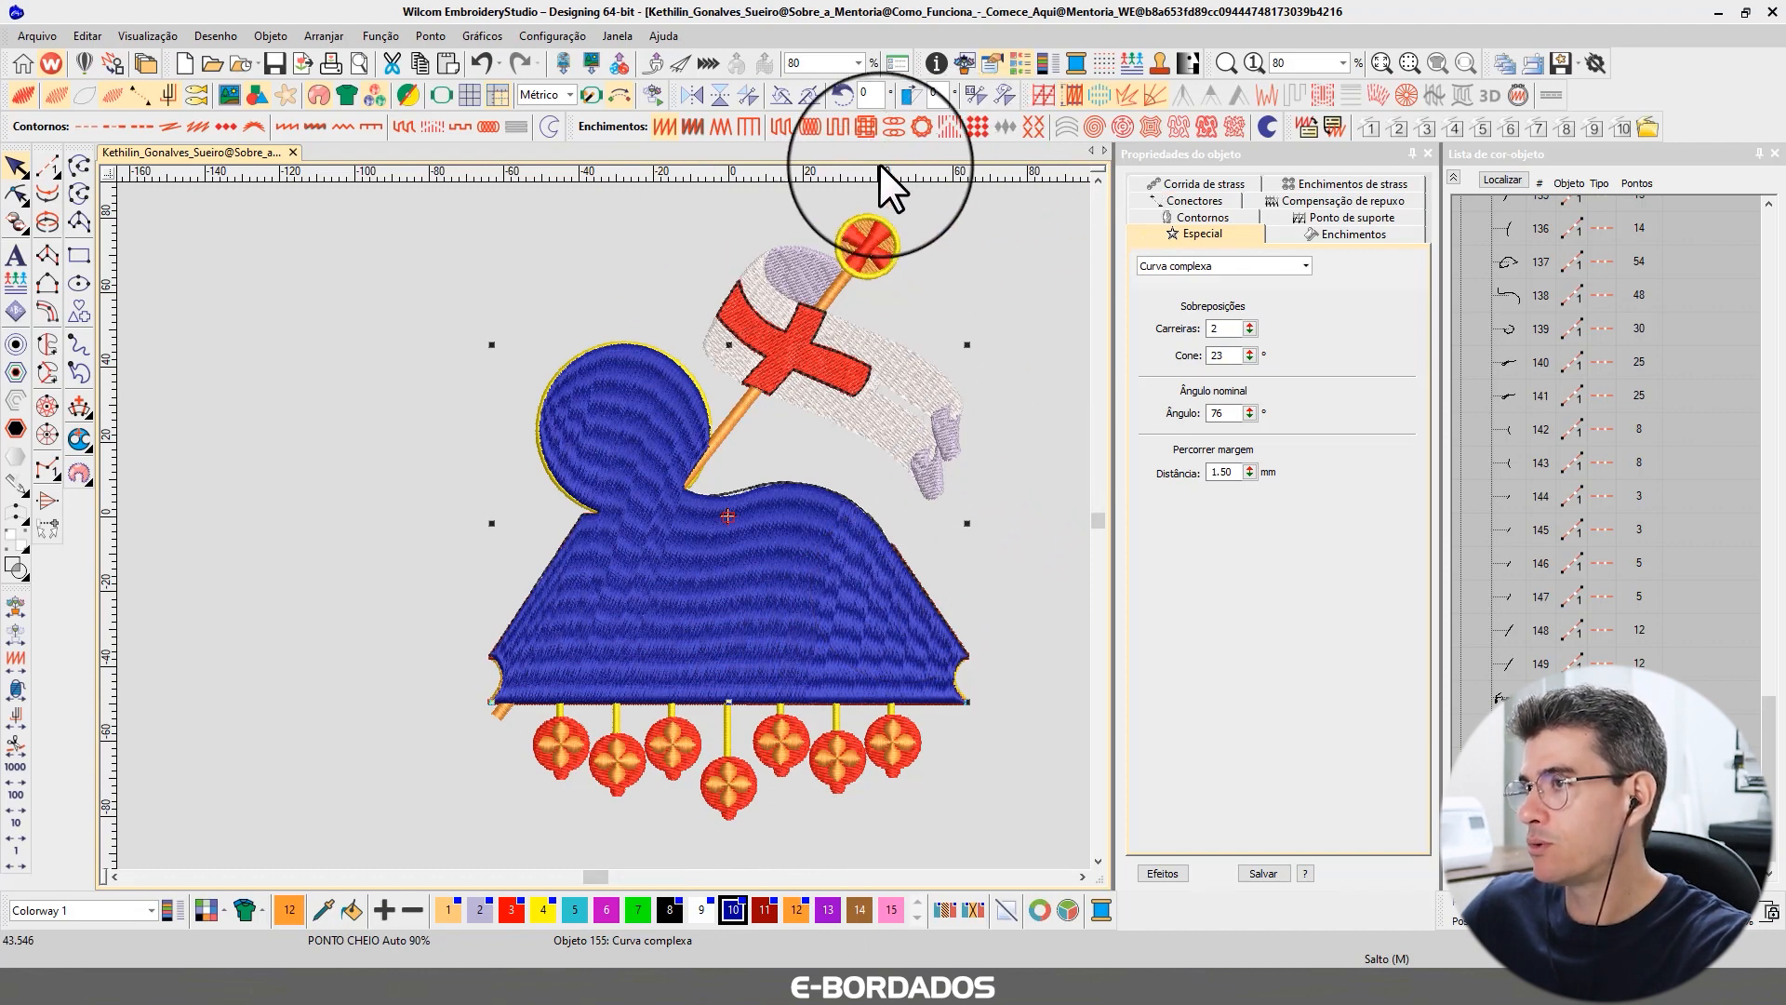
Switch the shape to a Tatami fill and set its stitch spacing to 4.00 mm.
{"action": "left_click", "coordinate": [780, 126]}
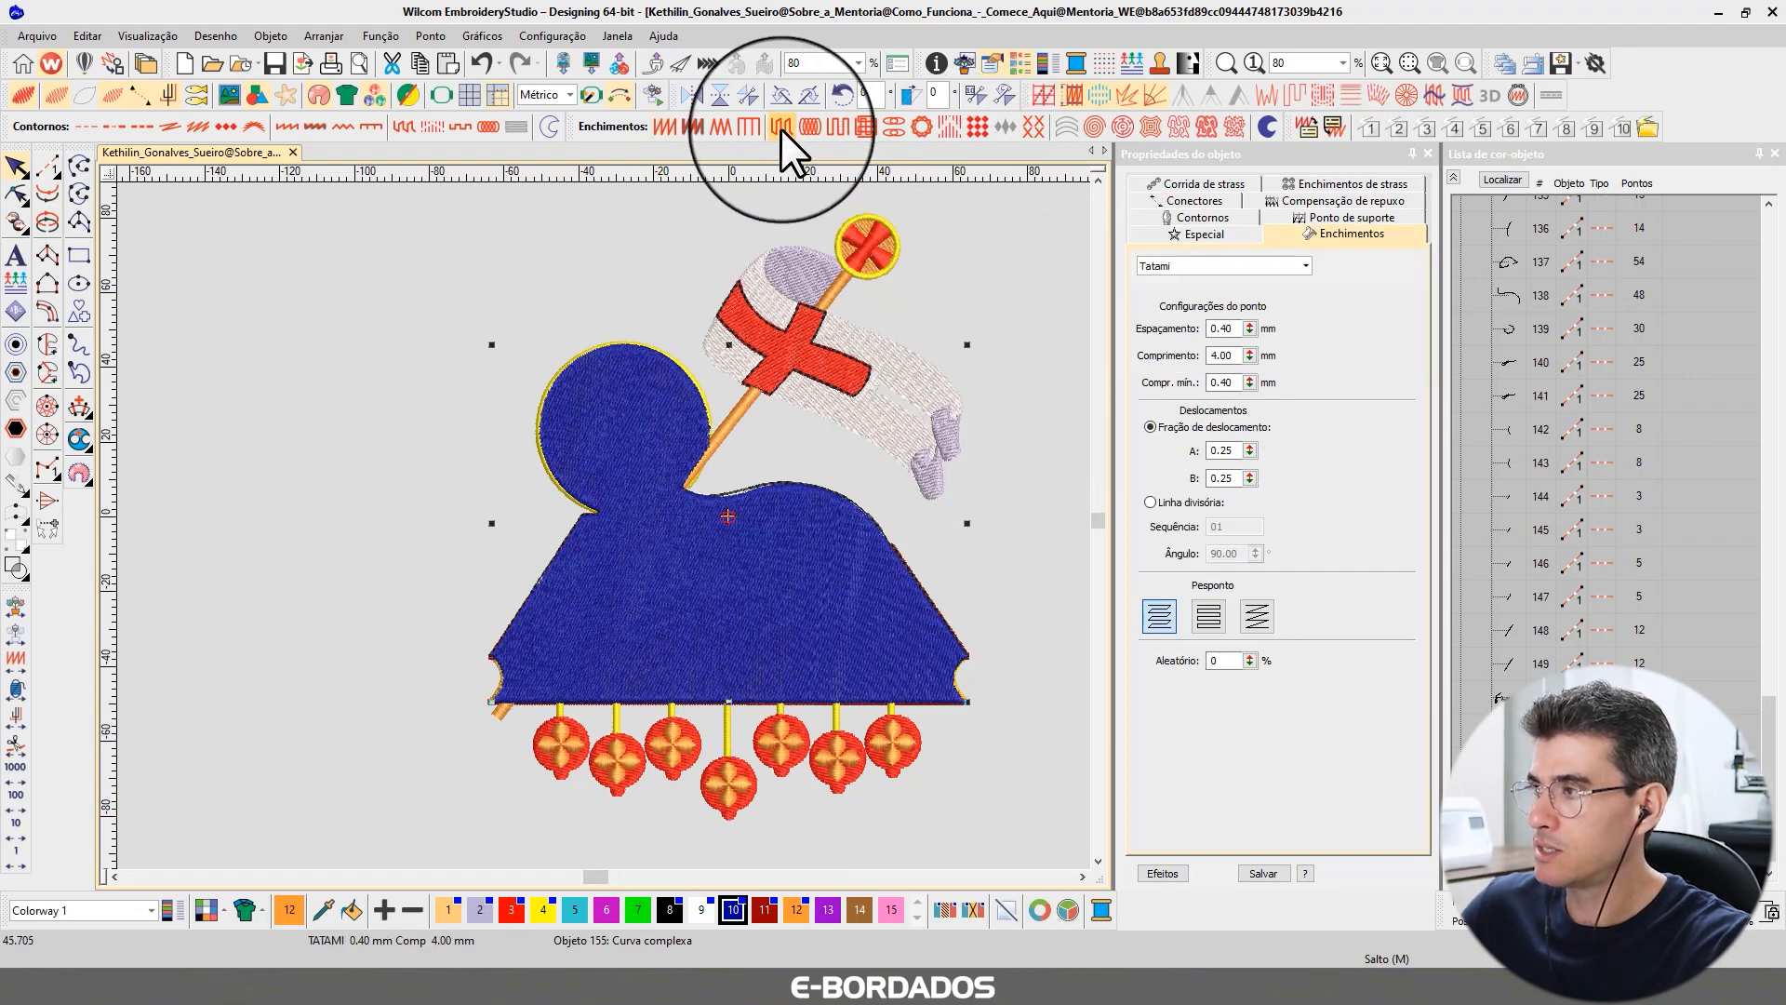
{"action": "double_click", "coordinate": [1226, 328]}
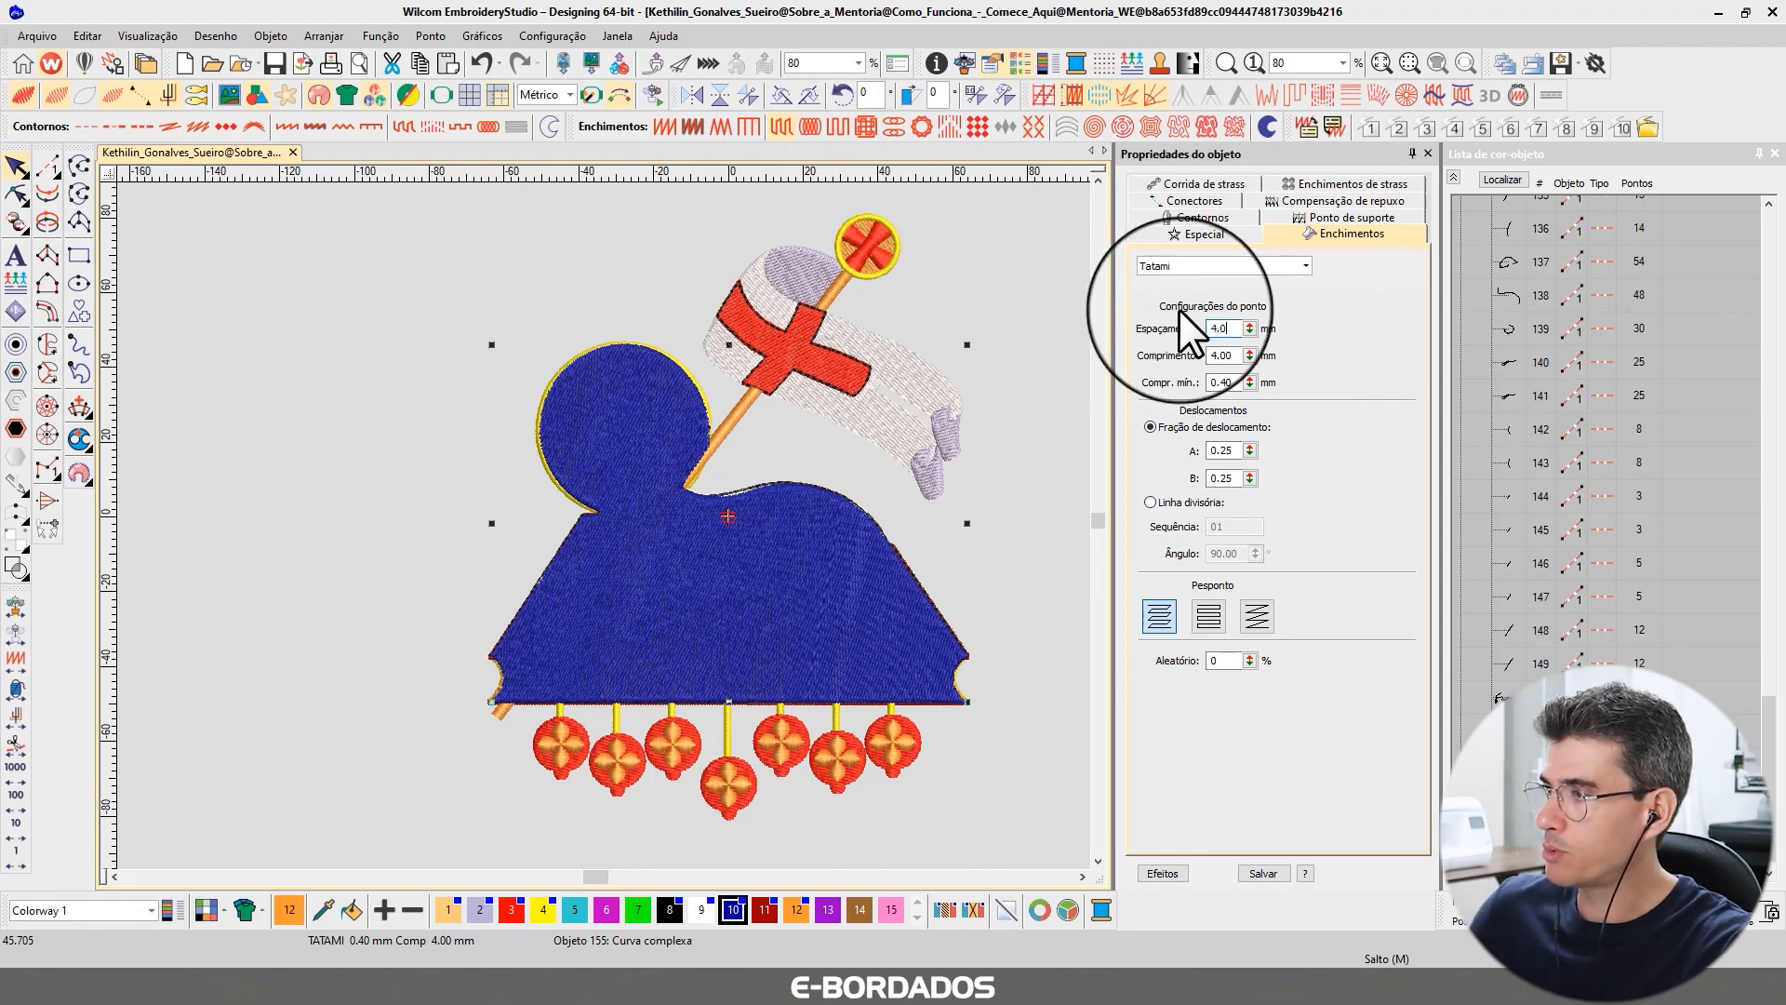
{"action": "type", "text": "4.0"}
{"action": "key", "text": "Return"}
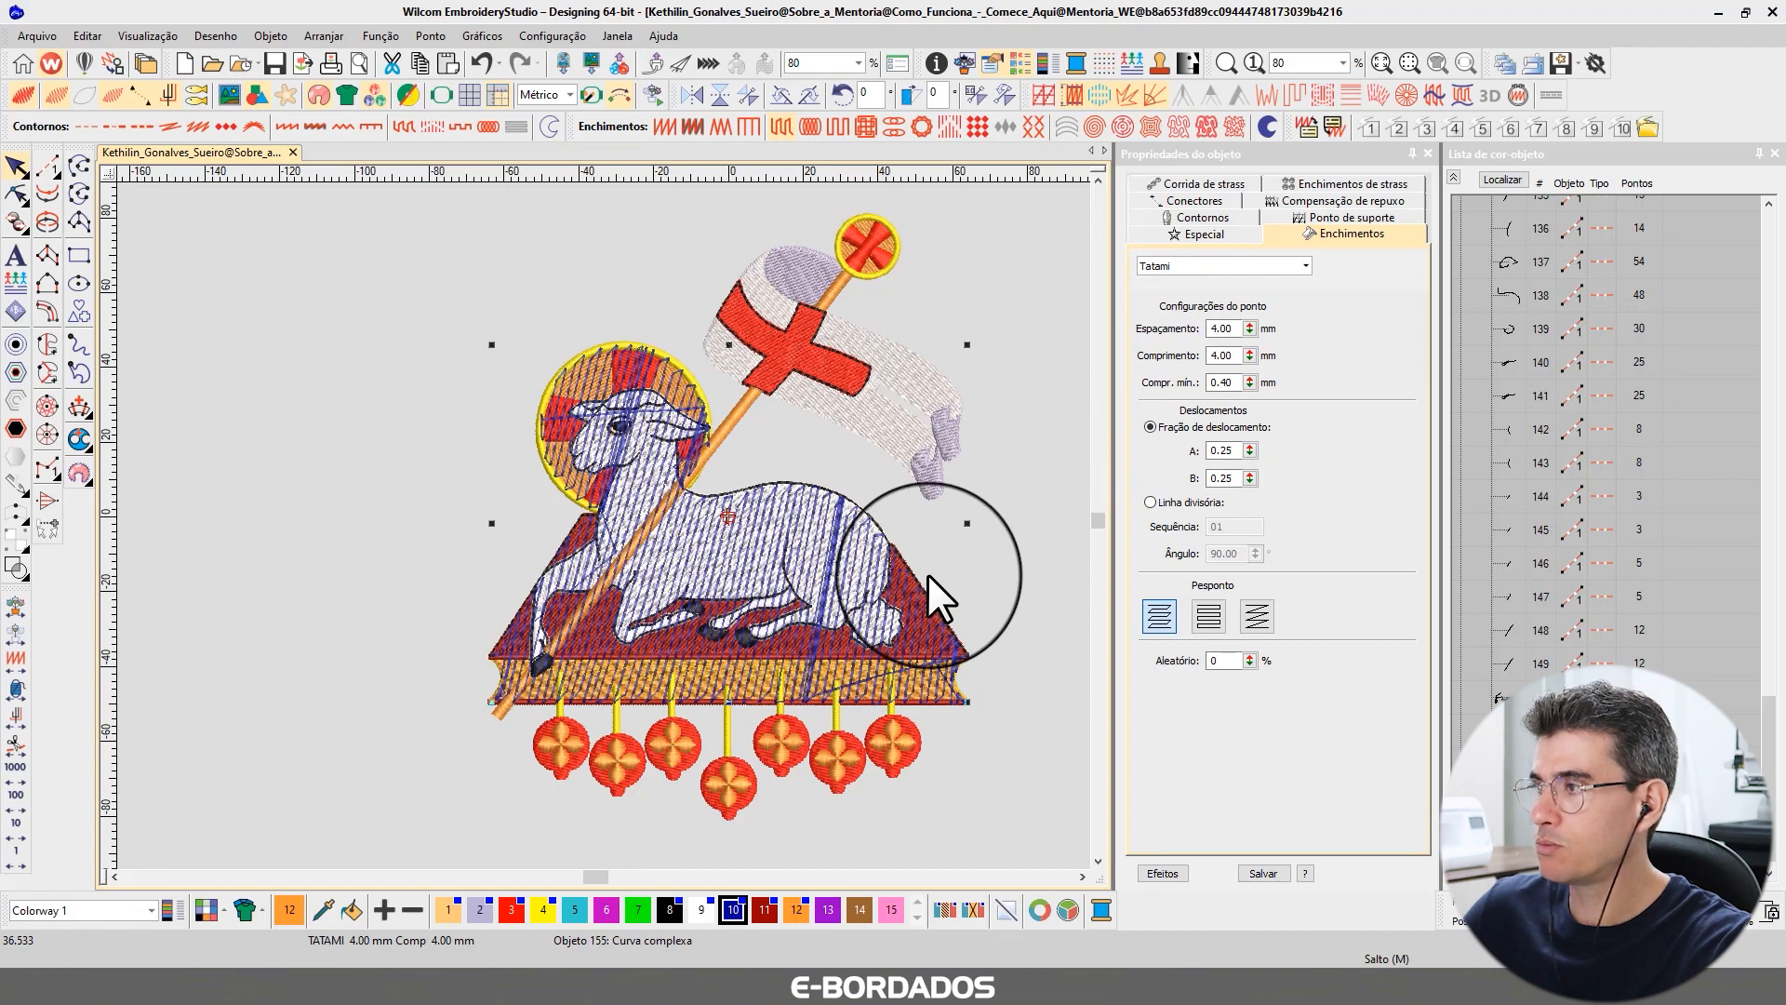
Examine the shape's Tatami fill spacing and length settings and the underlay tab.
{"action": "scroll", "coordinate": [601, 524], "scroll_direction": "up", "scroll_amount": 2}
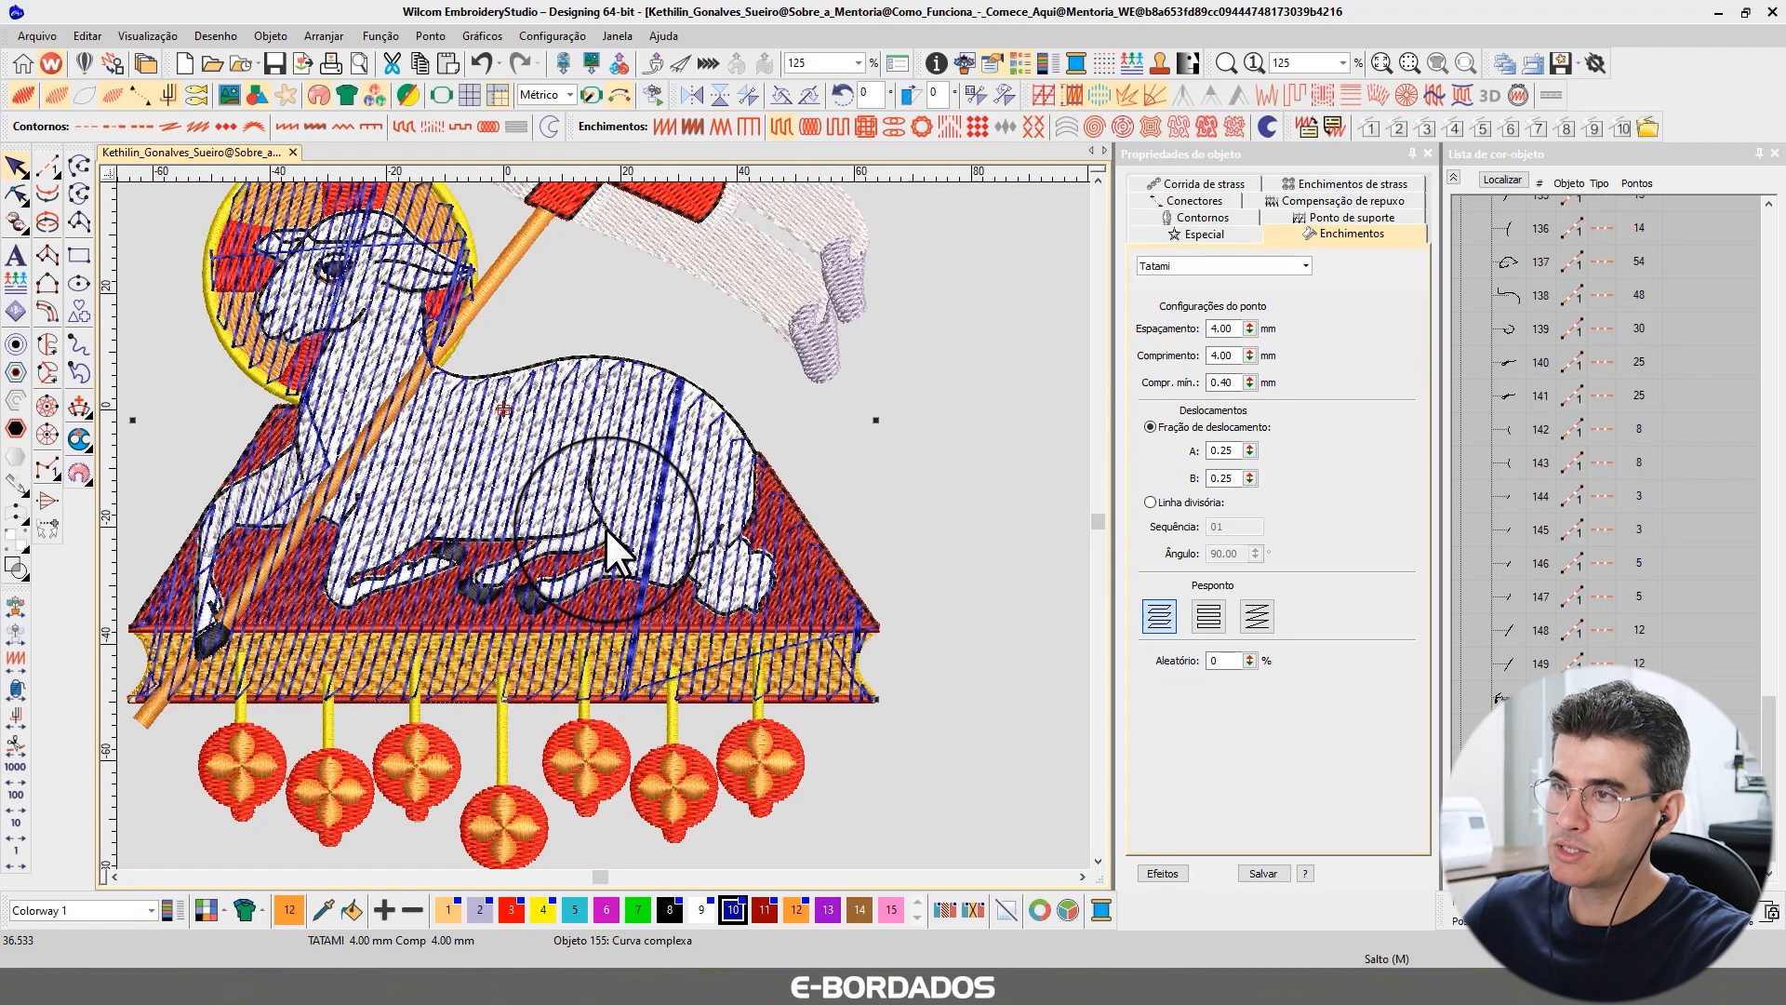
{"action": "scroll", "coordinate": [605, 528], "scroll_direction": "down", "scroll_amount": 2}
{"action": "scroll", "coordinate": [605, 522], "scroll_direction": "up", "scroll_amount": 2}
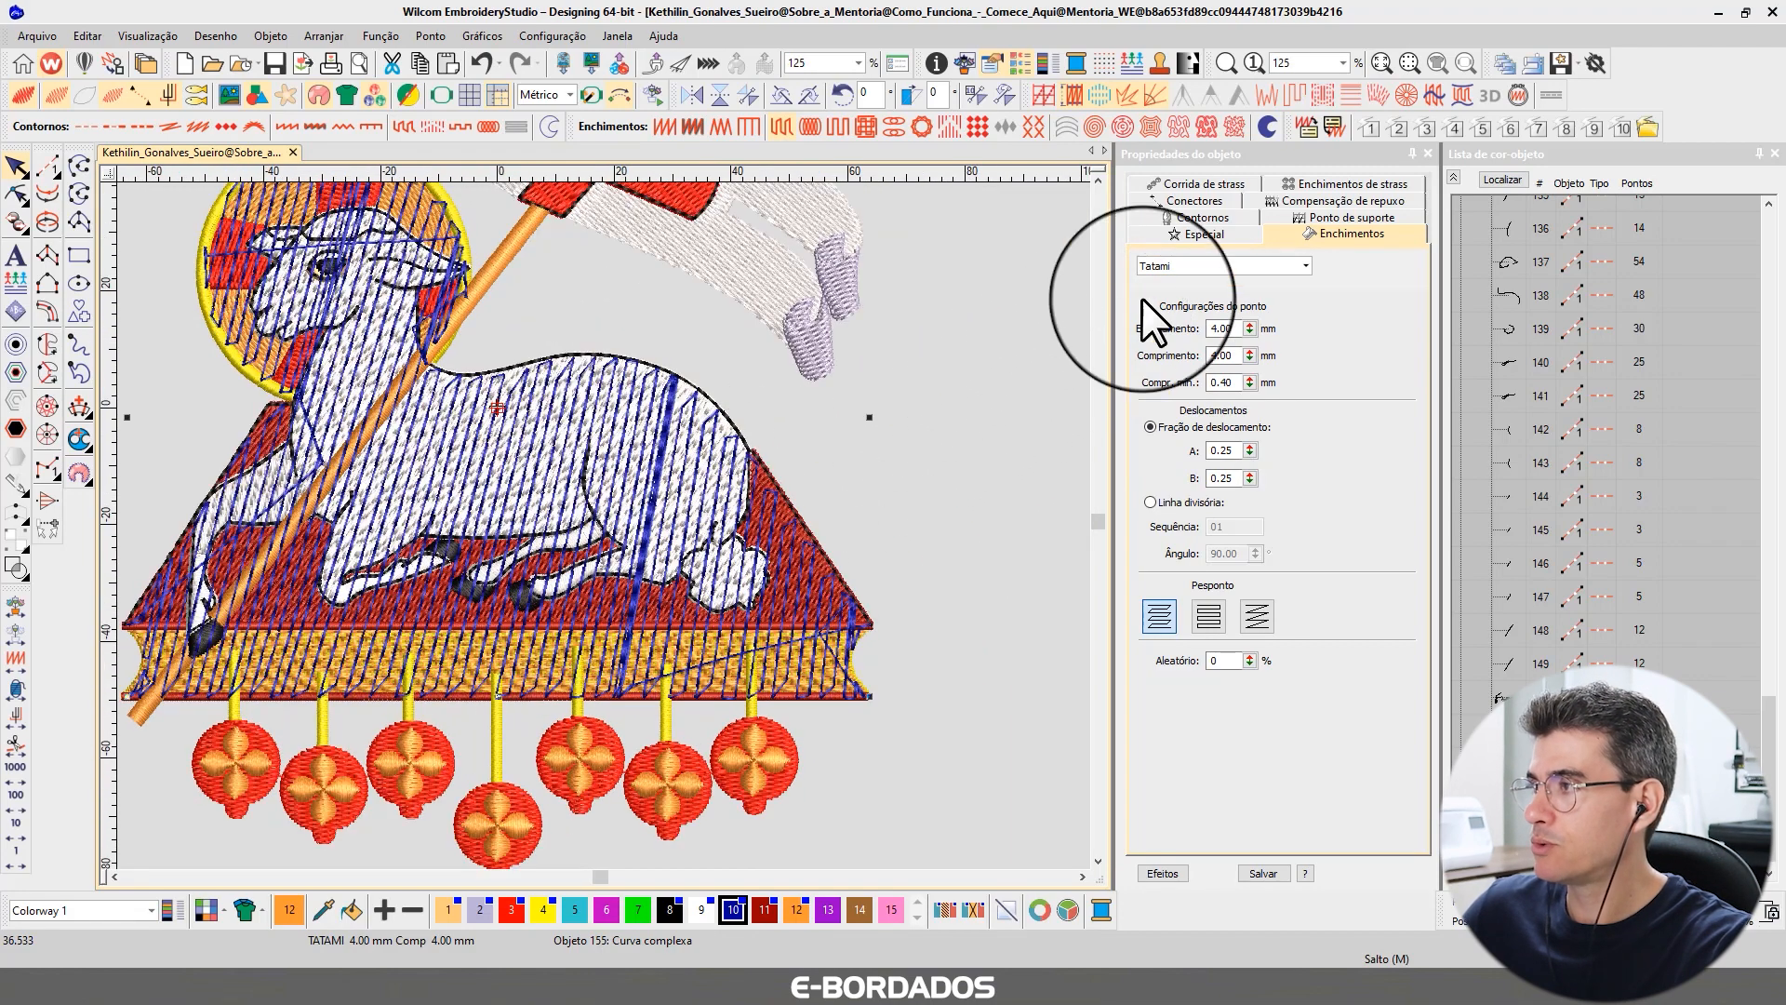
{"action": "left_click", "coordinate": [1334, 219]}
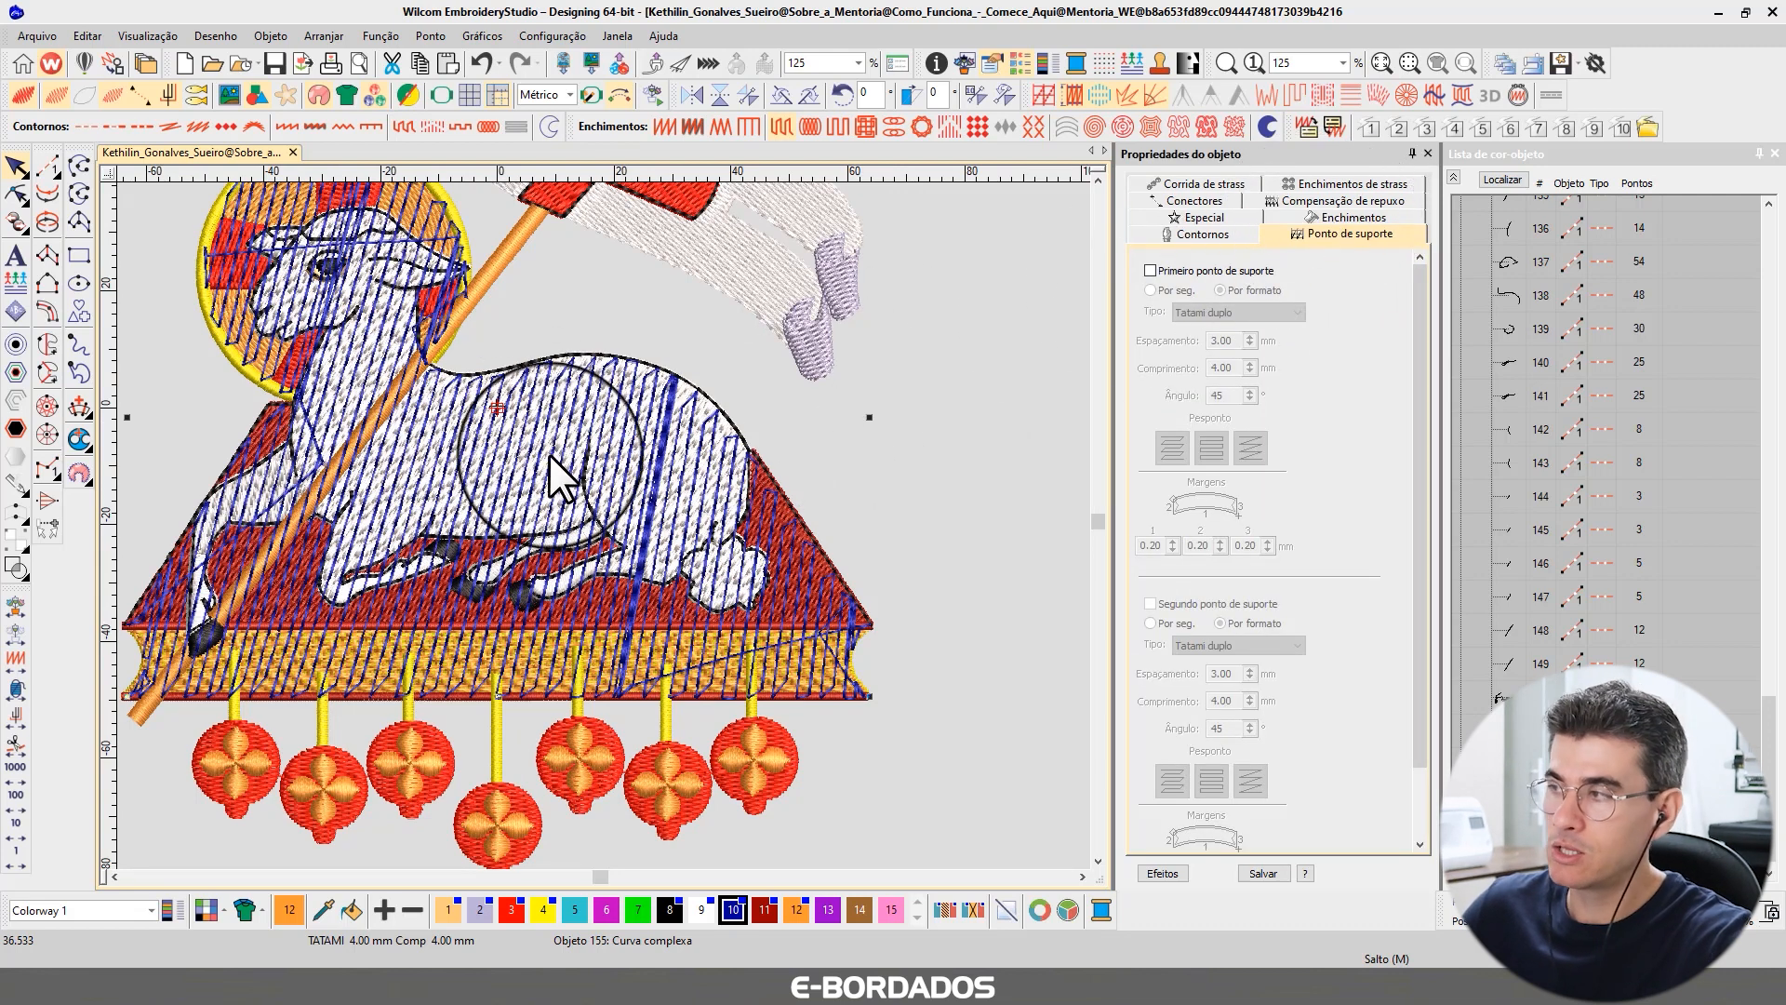
{"action": "left_click", "coordinate": [1327, 218]}
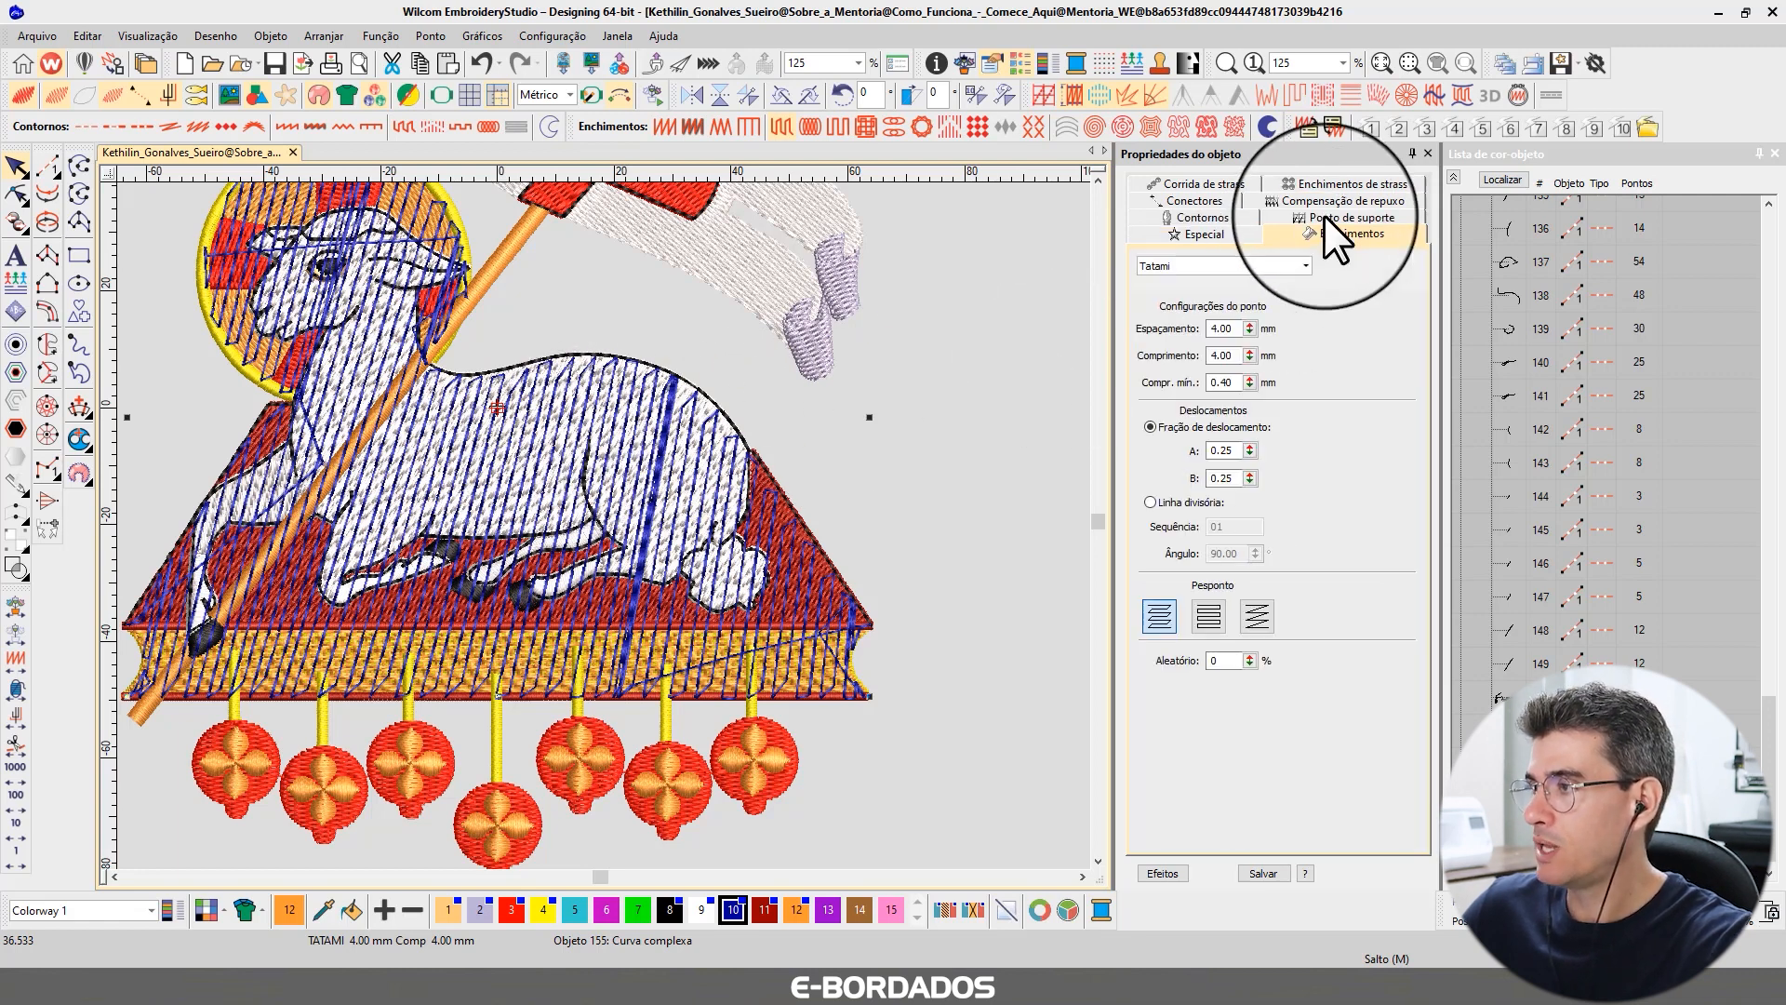
{"action": "double_click", "coordinate": [1221, 328]}
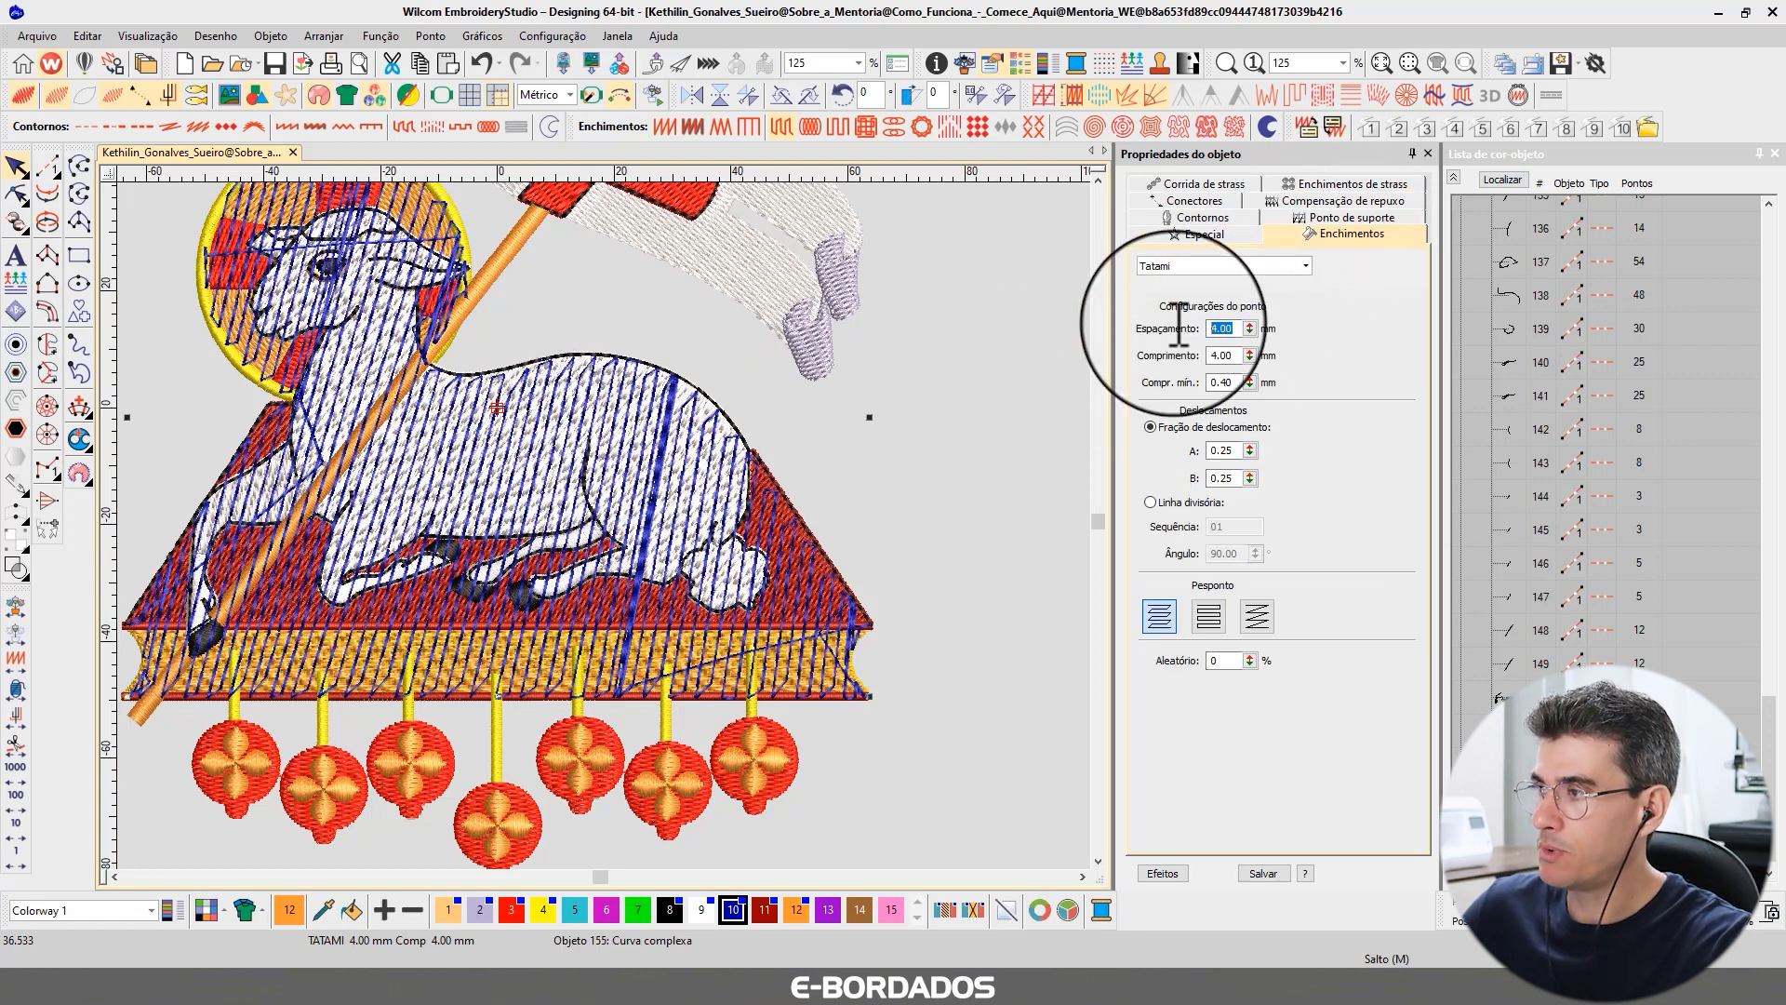
{"action": "double_click", "coordinate": [1220, 355]}
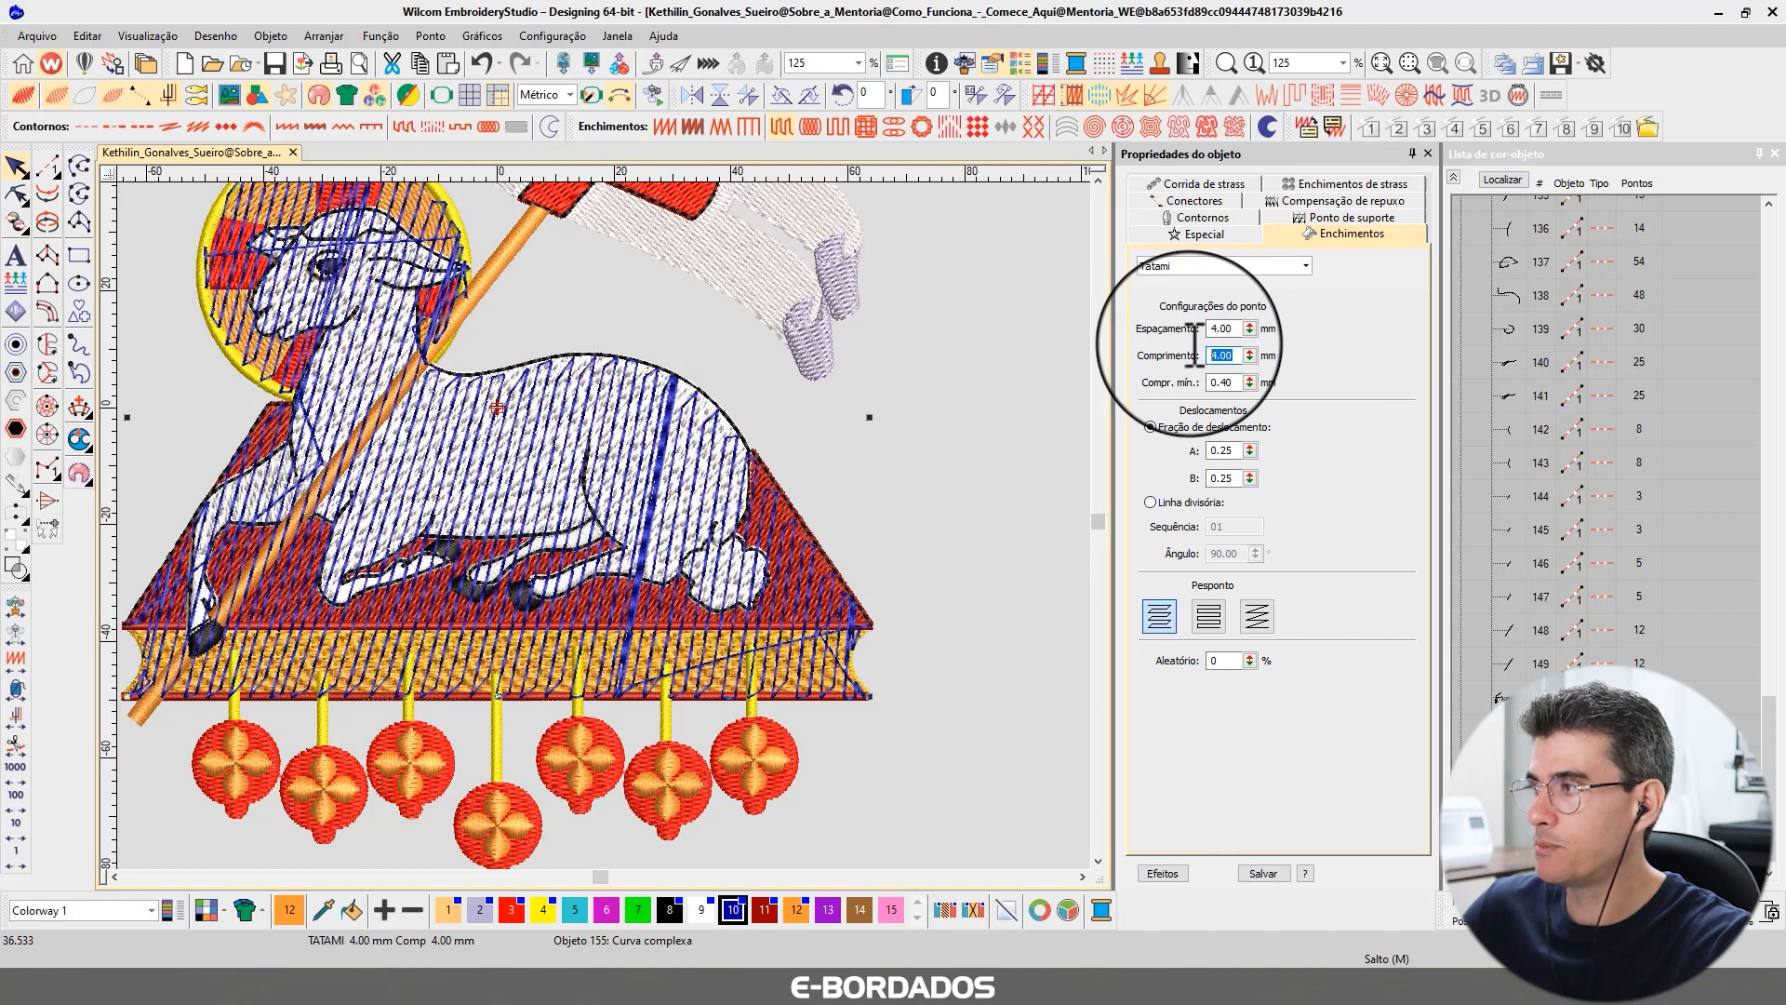
Enable the first underlay for the shape and set its type to Tatami.
{"action": "left_click", "coordinate": [1308, 218]}
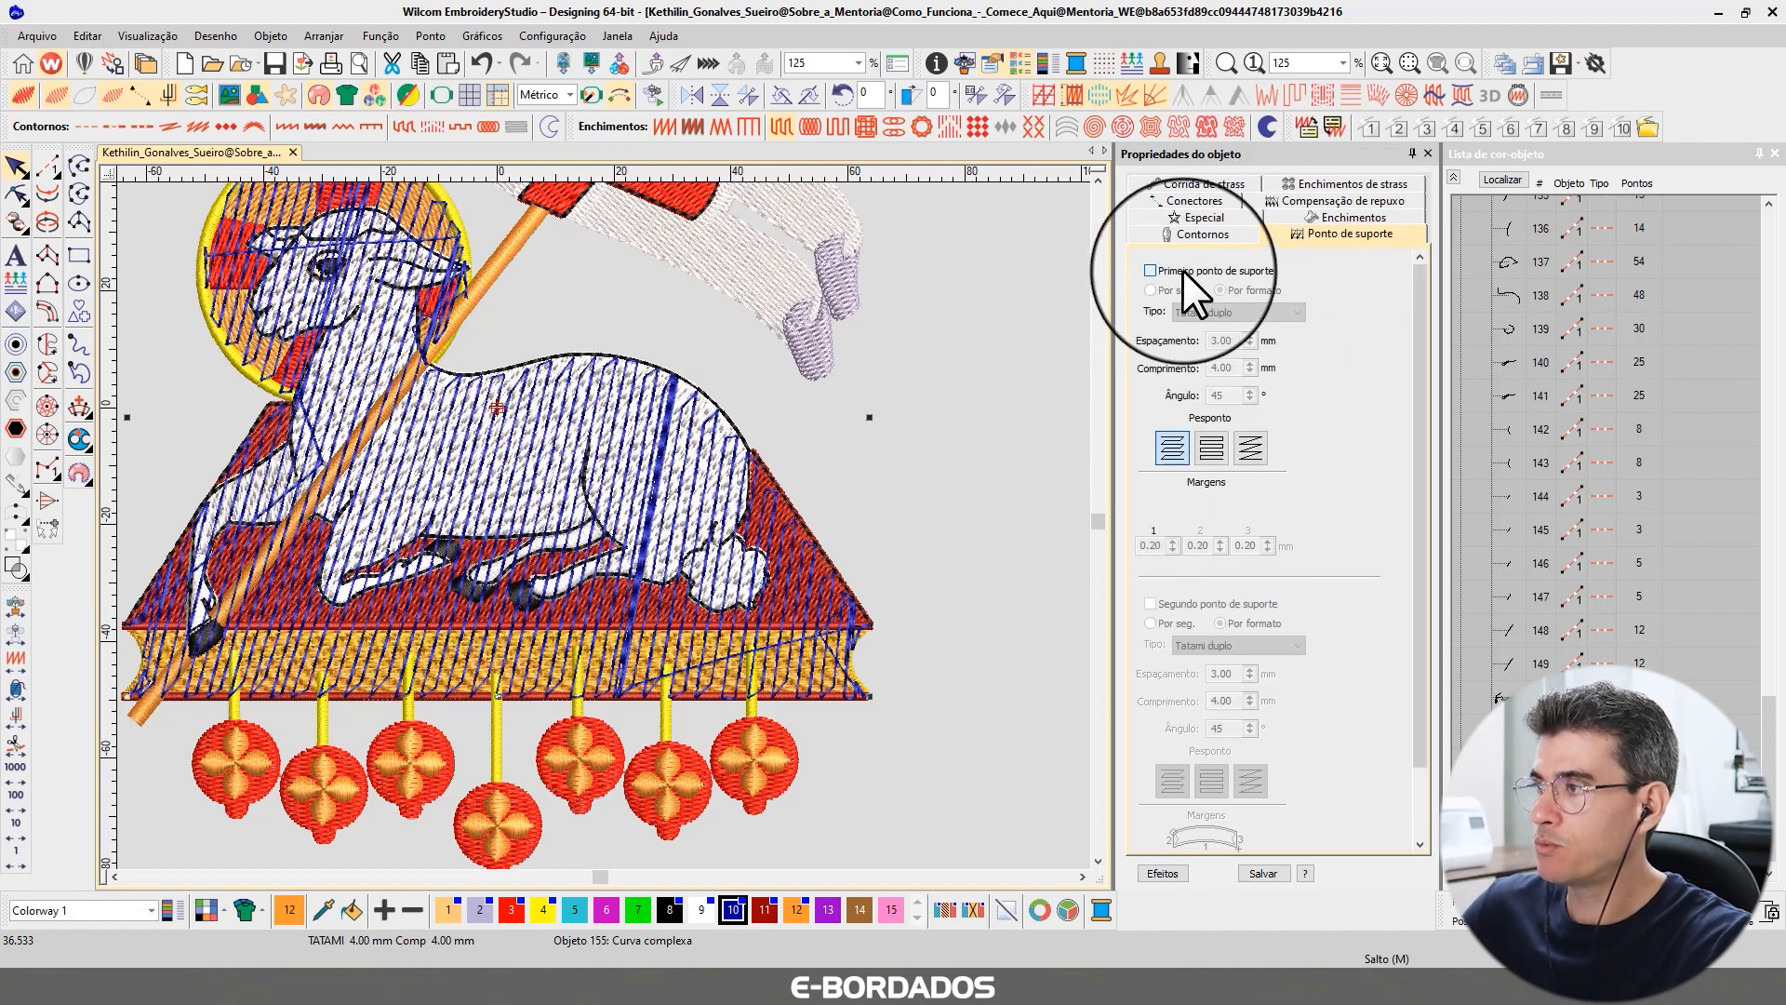
{"action": "left_click", "coordinate": [1182, 269]}
{"action": "left_click", "coordinate": [1215, 314]}
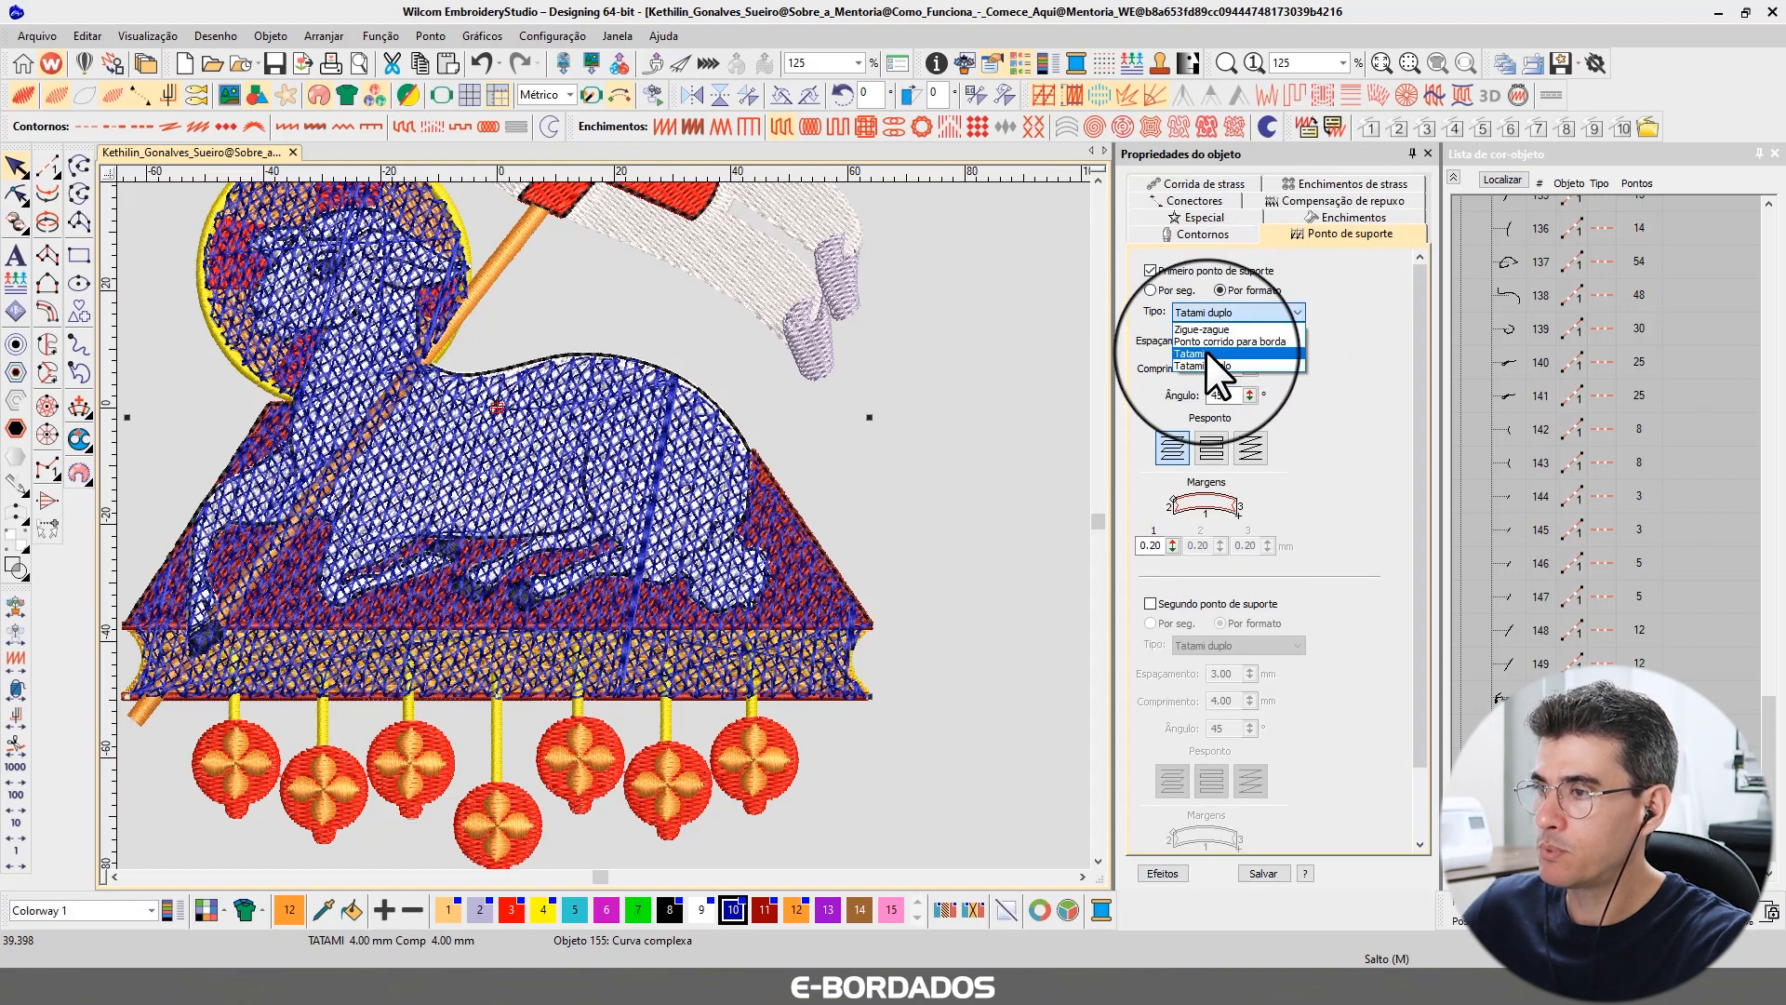
{"action": "left_click", "coordinate": [1206, 353]}
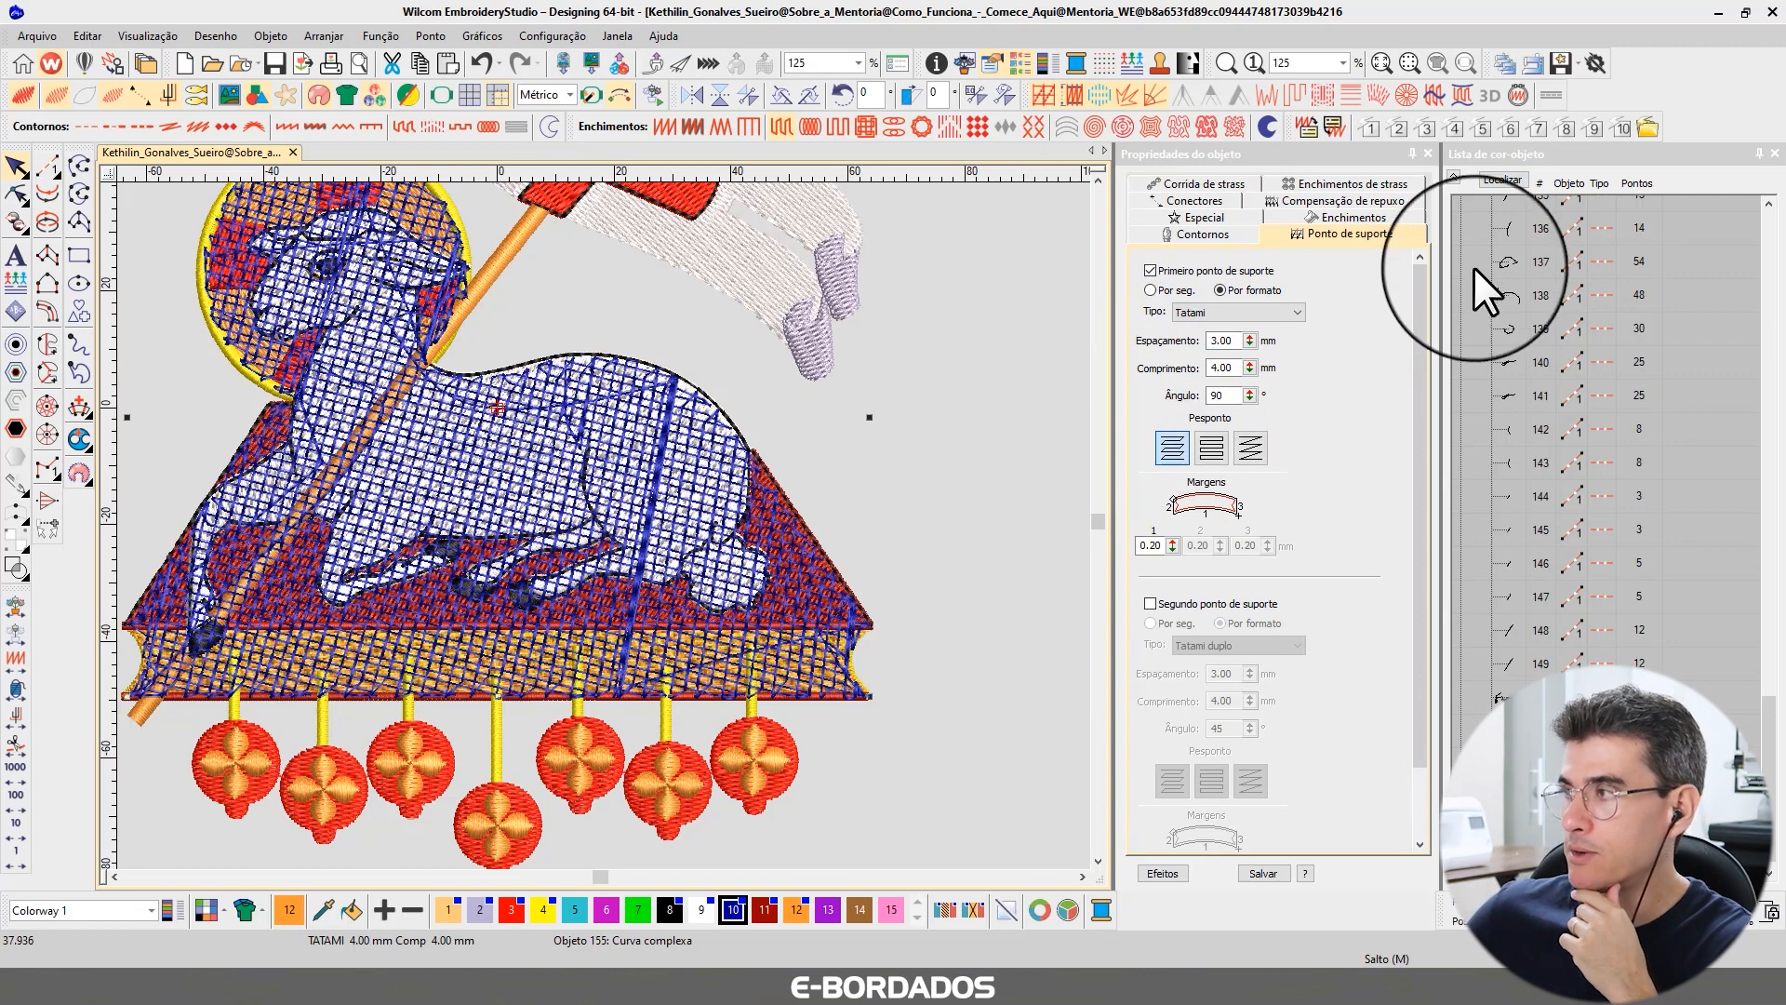
View the new fill shape on its own, hiding the other design objects.
{"action": "left_click", "coordinate": [1494, 180]}
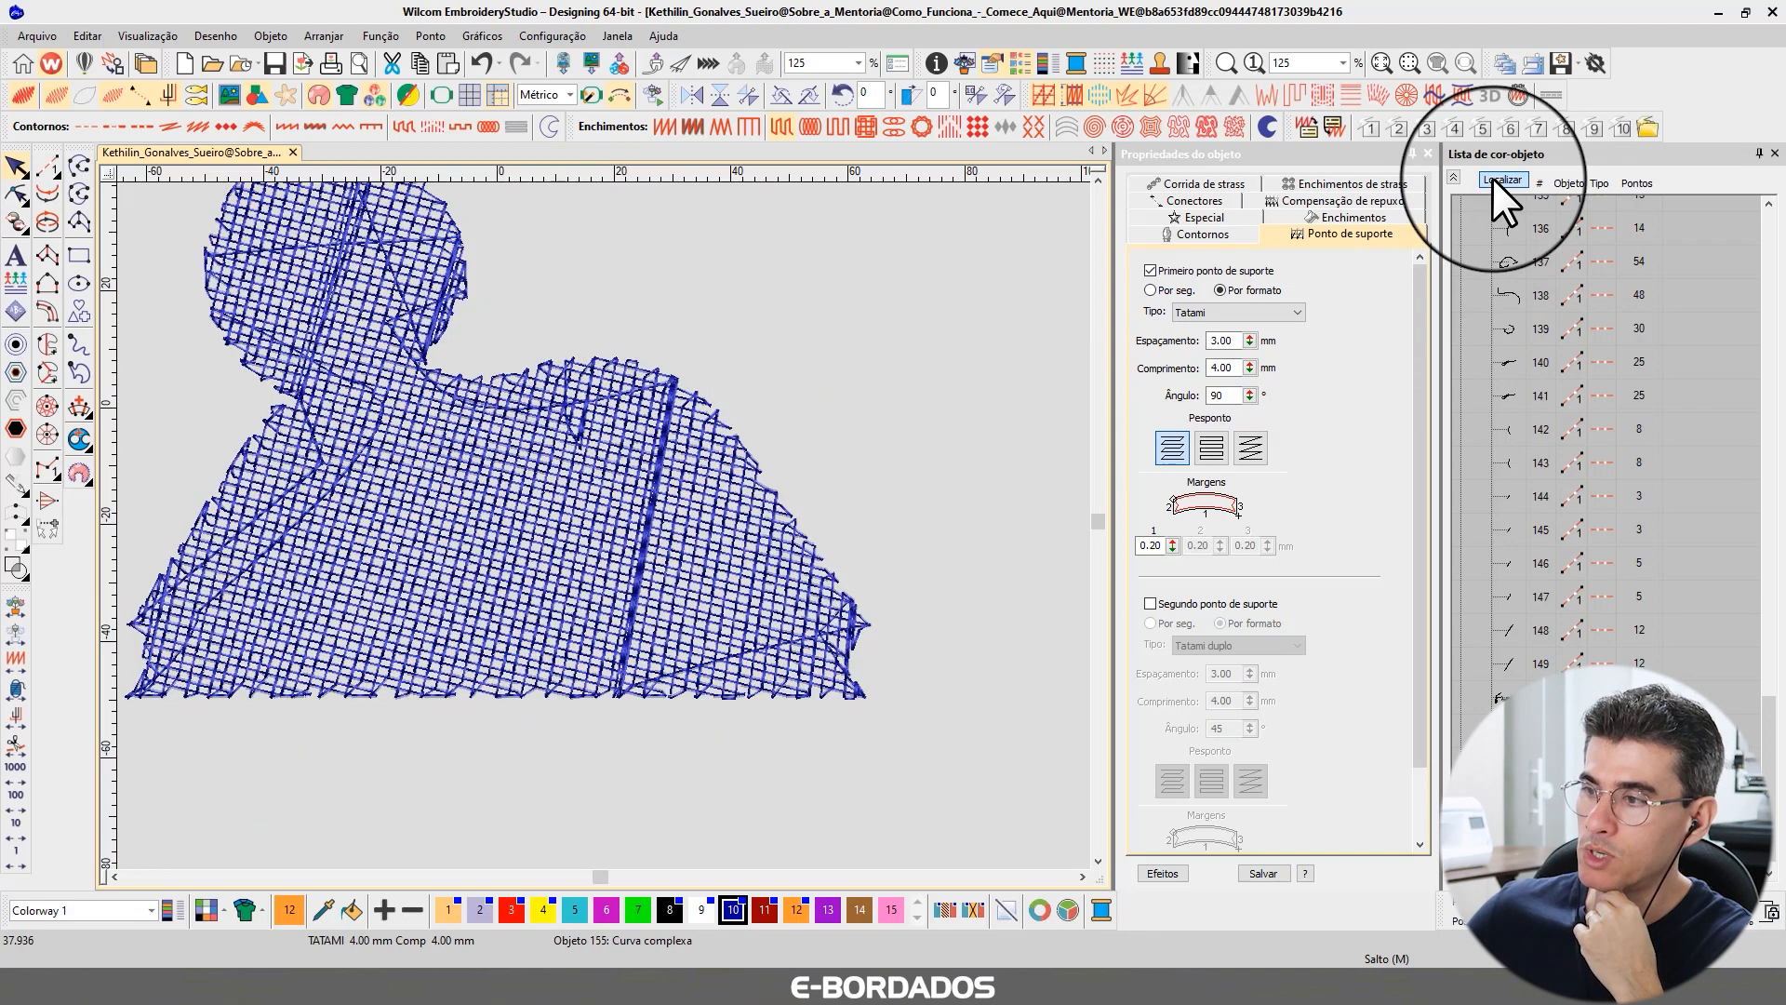
{"action": "left_click", "coordinate": [1492, 176]}
{"action": "scroll", "coordinate": [599, 525], "scroll_direction": "down", "scroll_amount": 2}
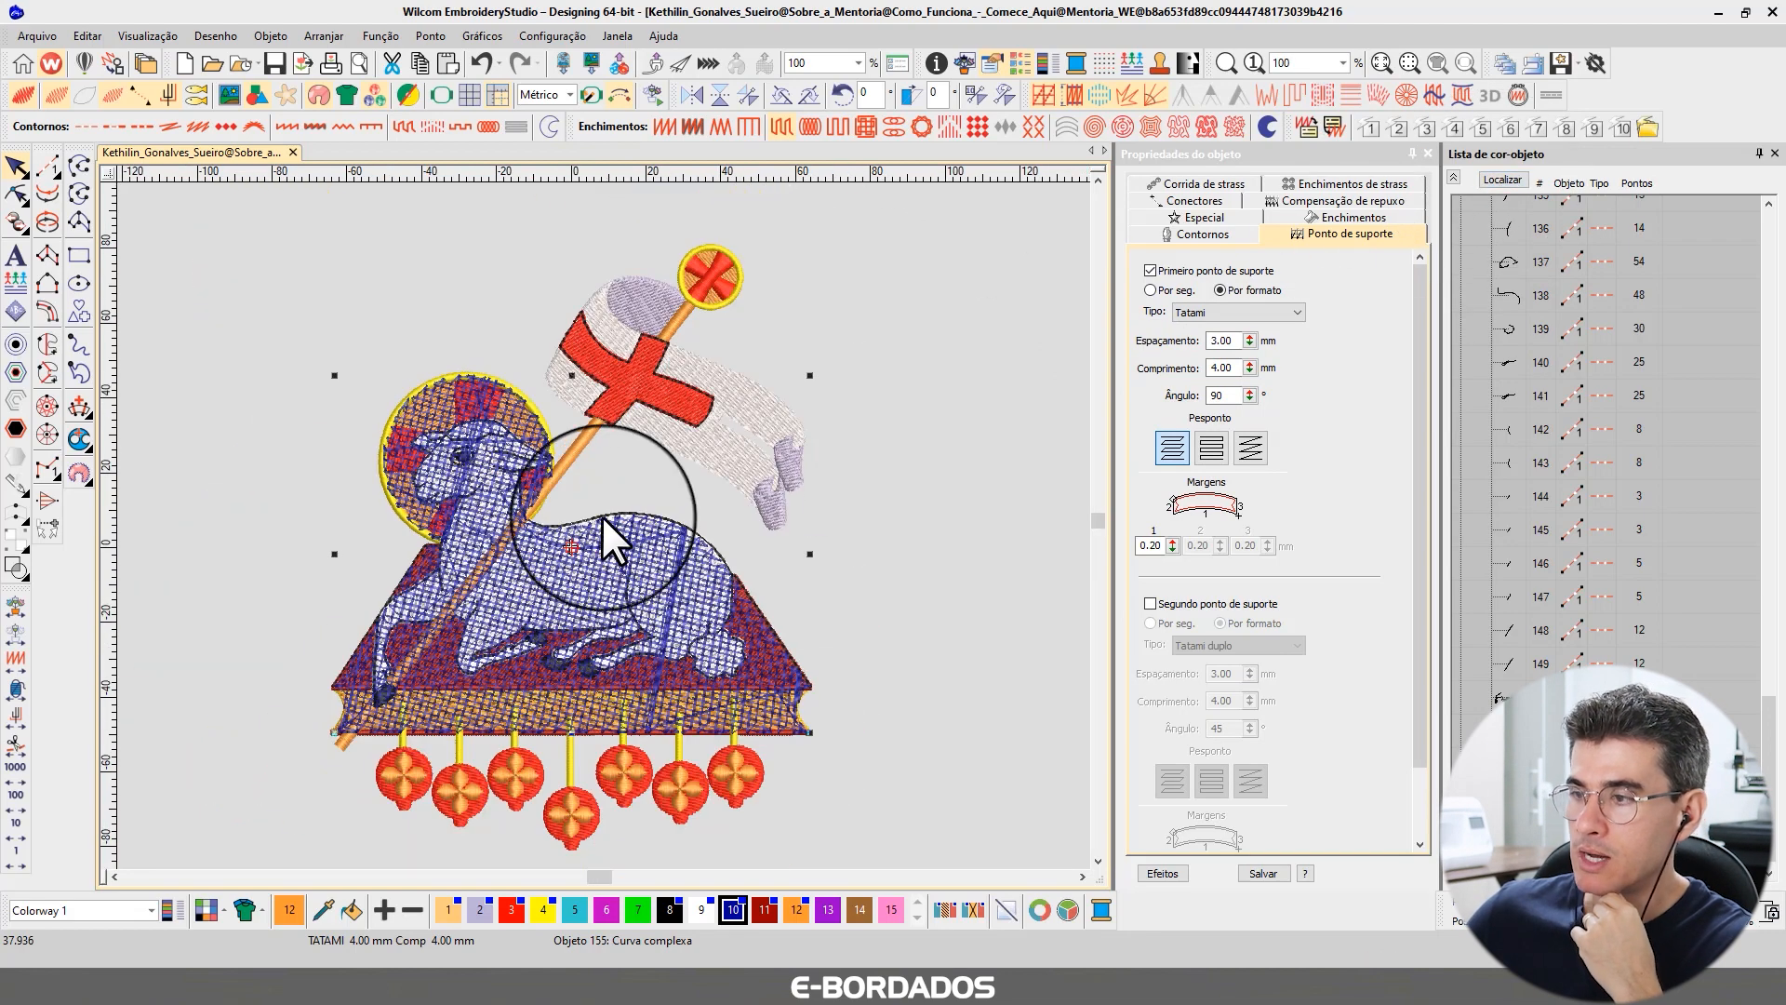
{"action": "key", "text": "shift+s"}
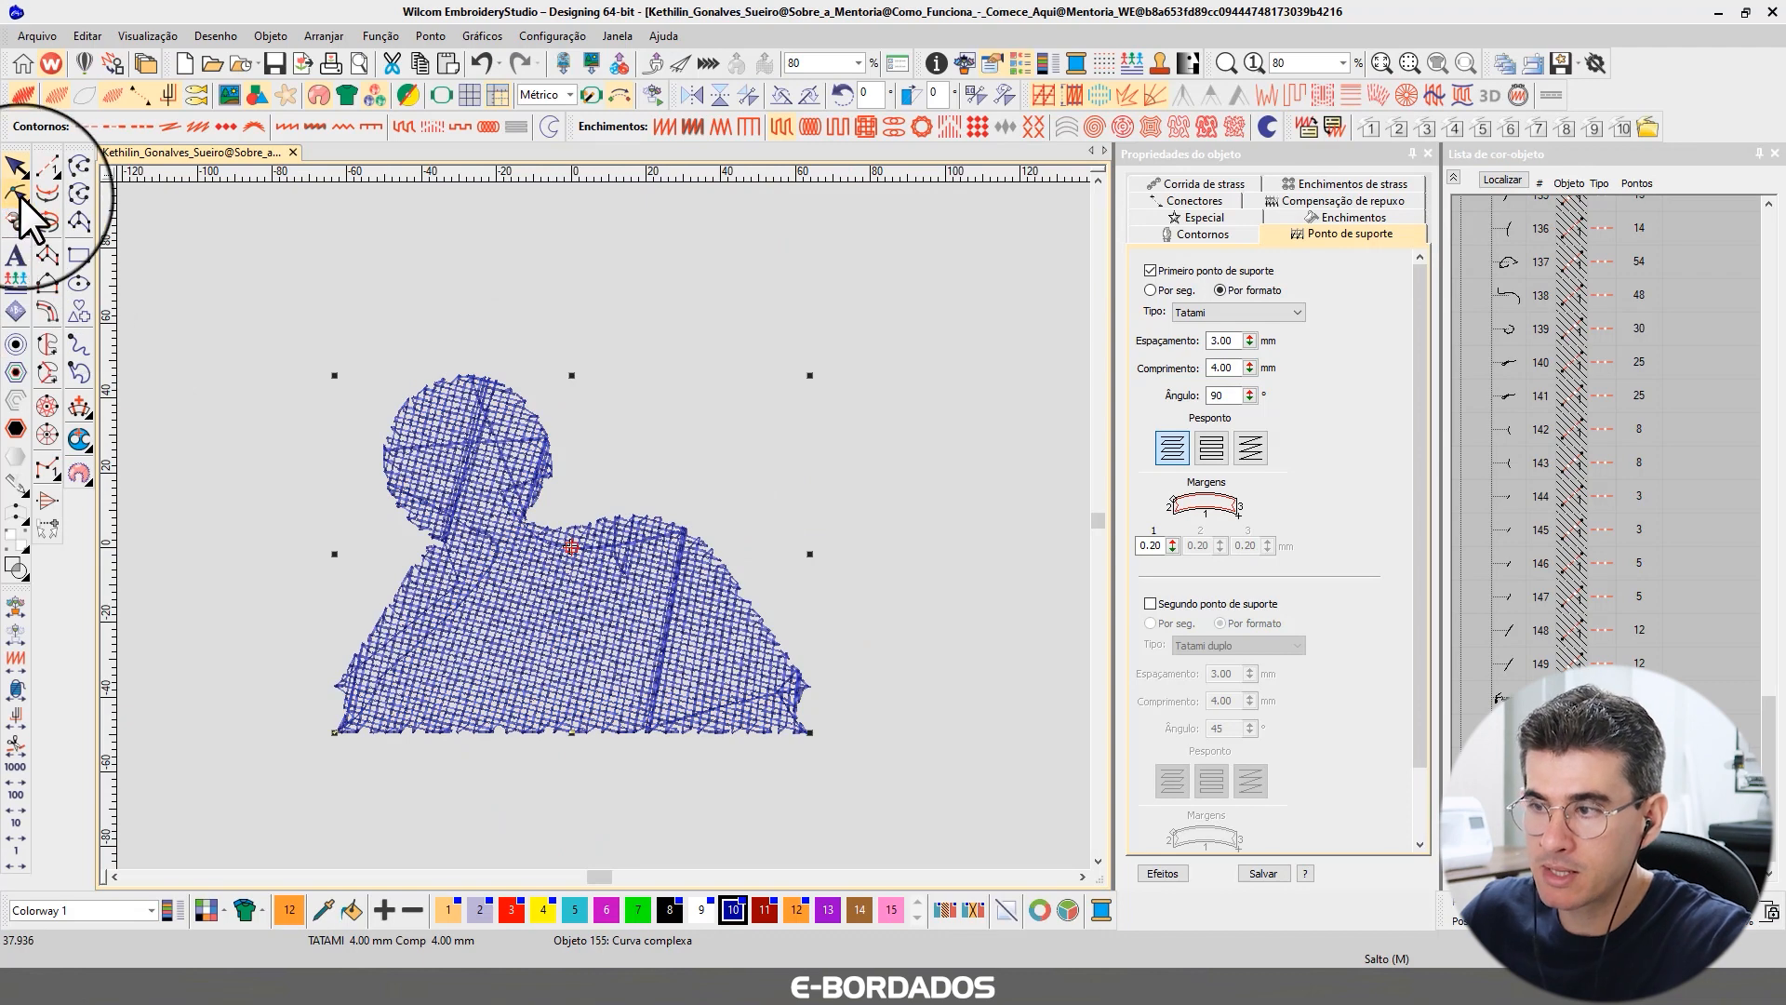
Inspect the new fill shape's boundary nodes with the Reshape tool.
{"action": "left_click", "coordinate": [19, 195]}
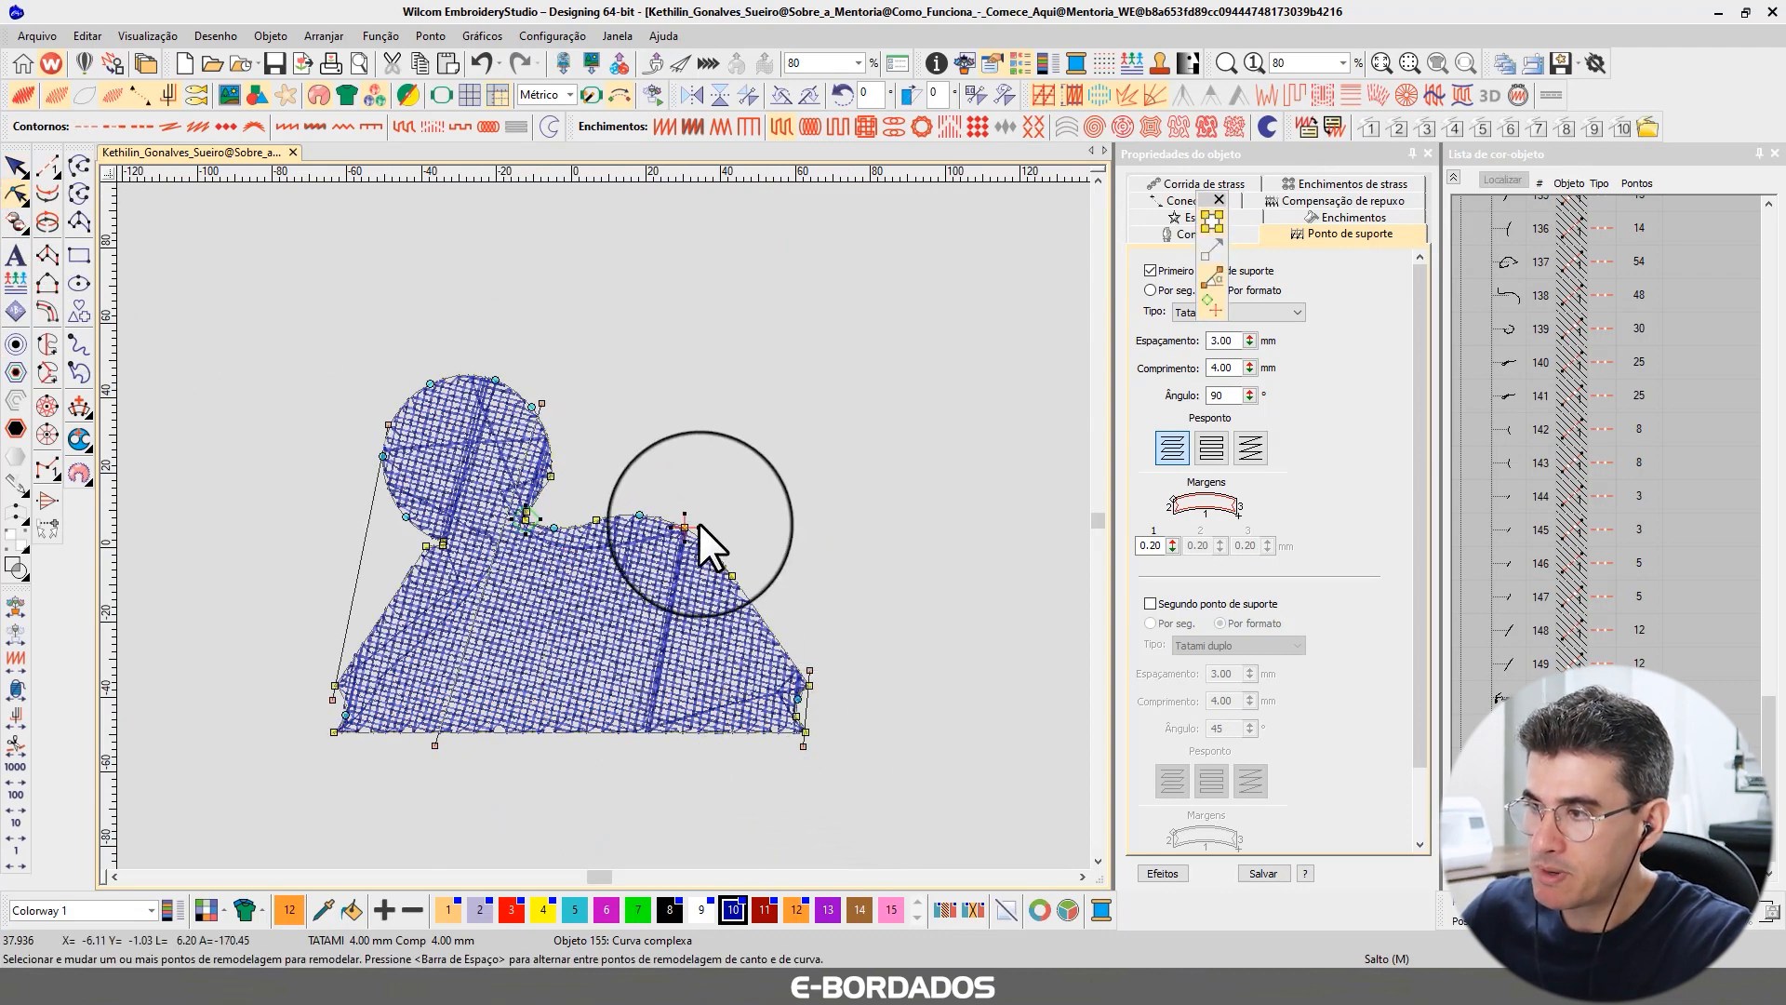
{"action": "left_click", "coordinate": [867, 720]}
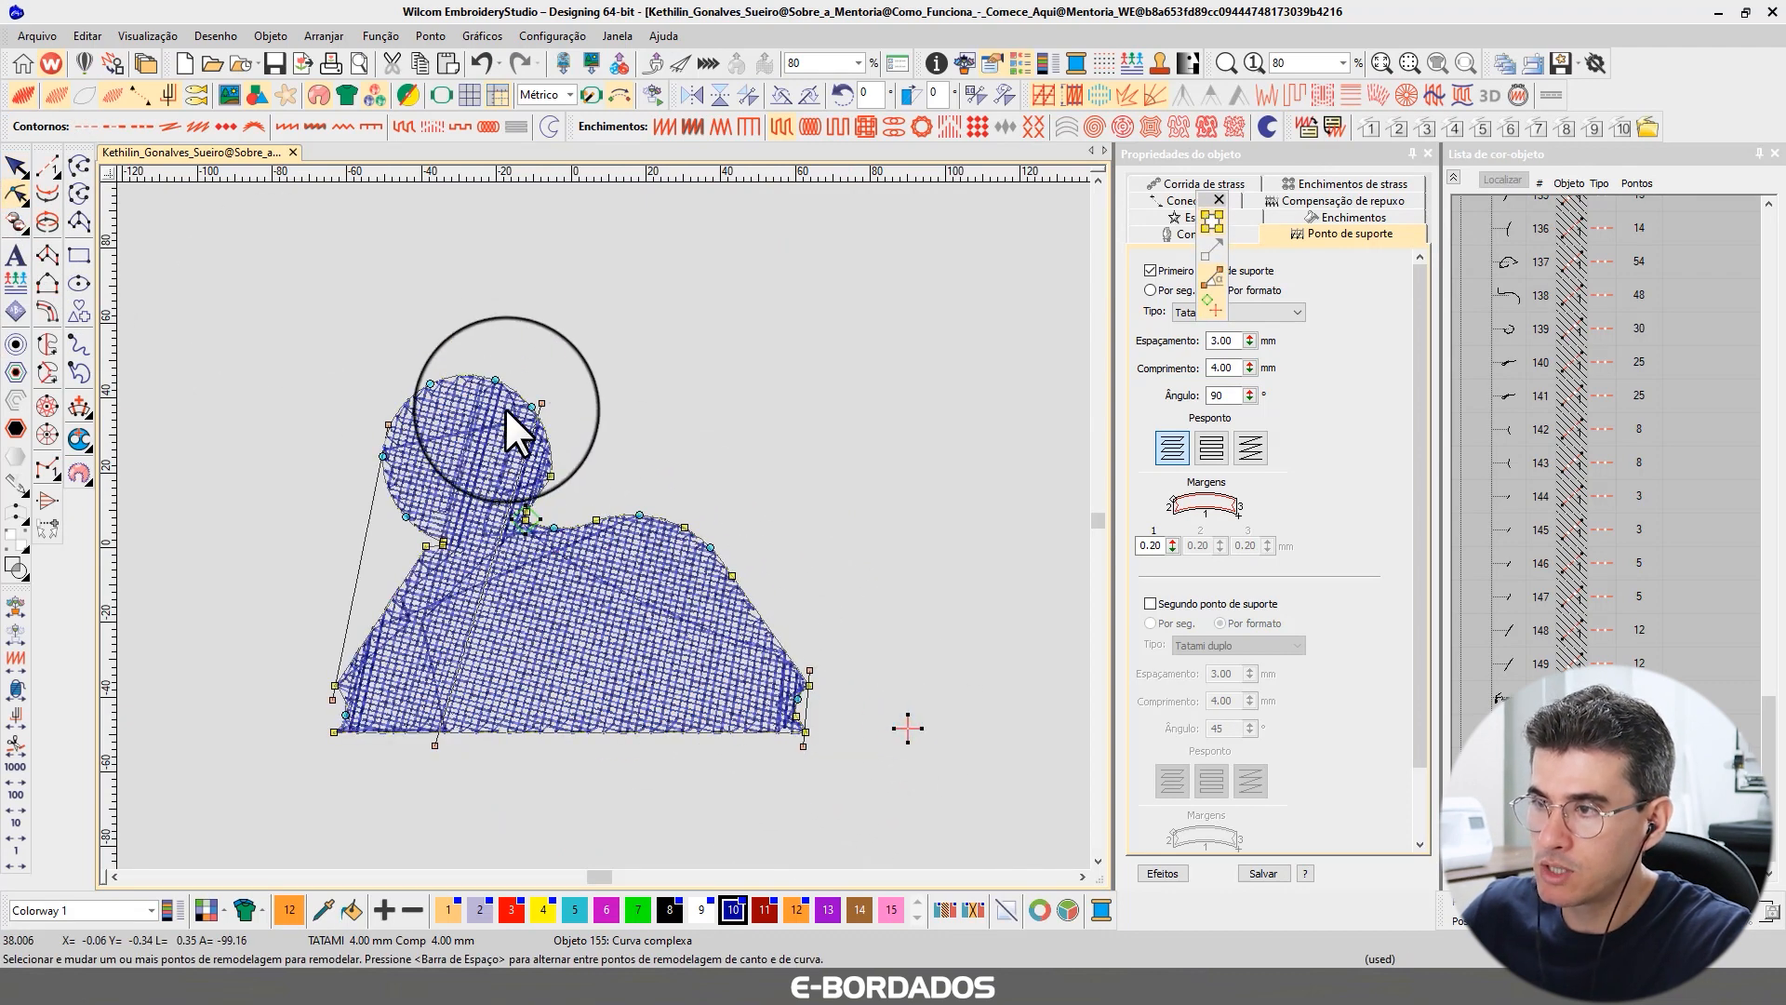
{"action": "left_click", "coordinate": [342, 433]}
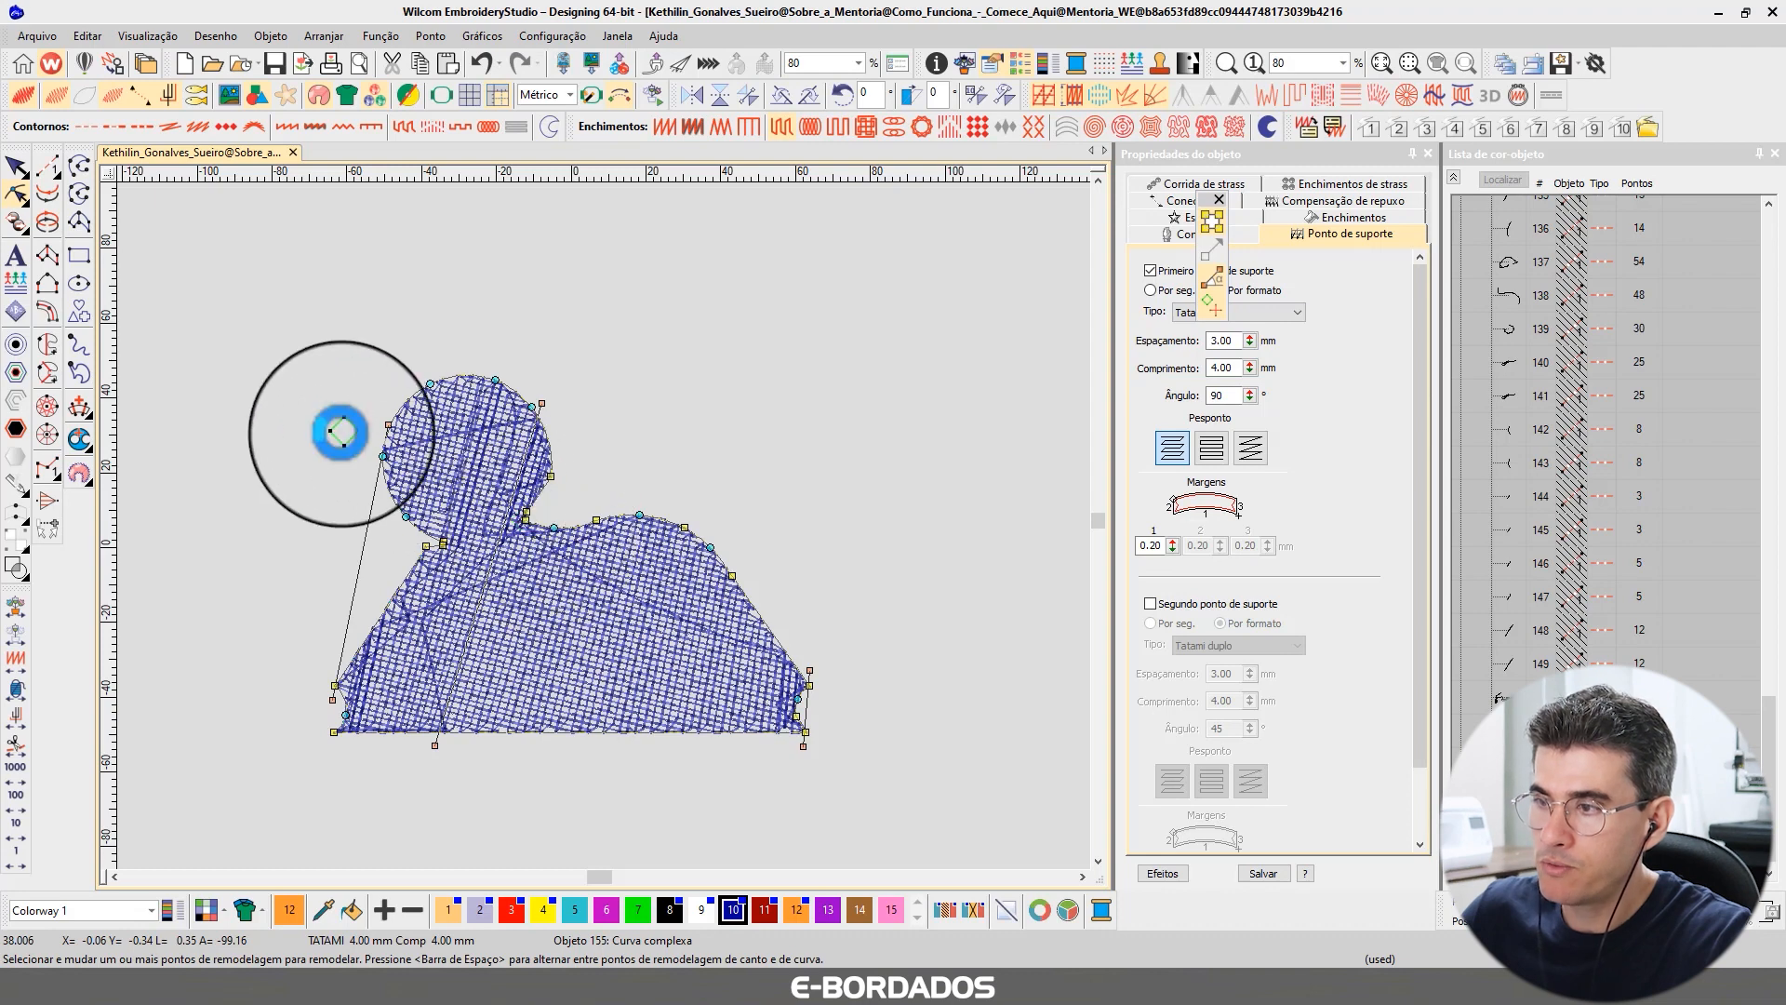
{"action": "left_click", "coordinate": [16, 167]}
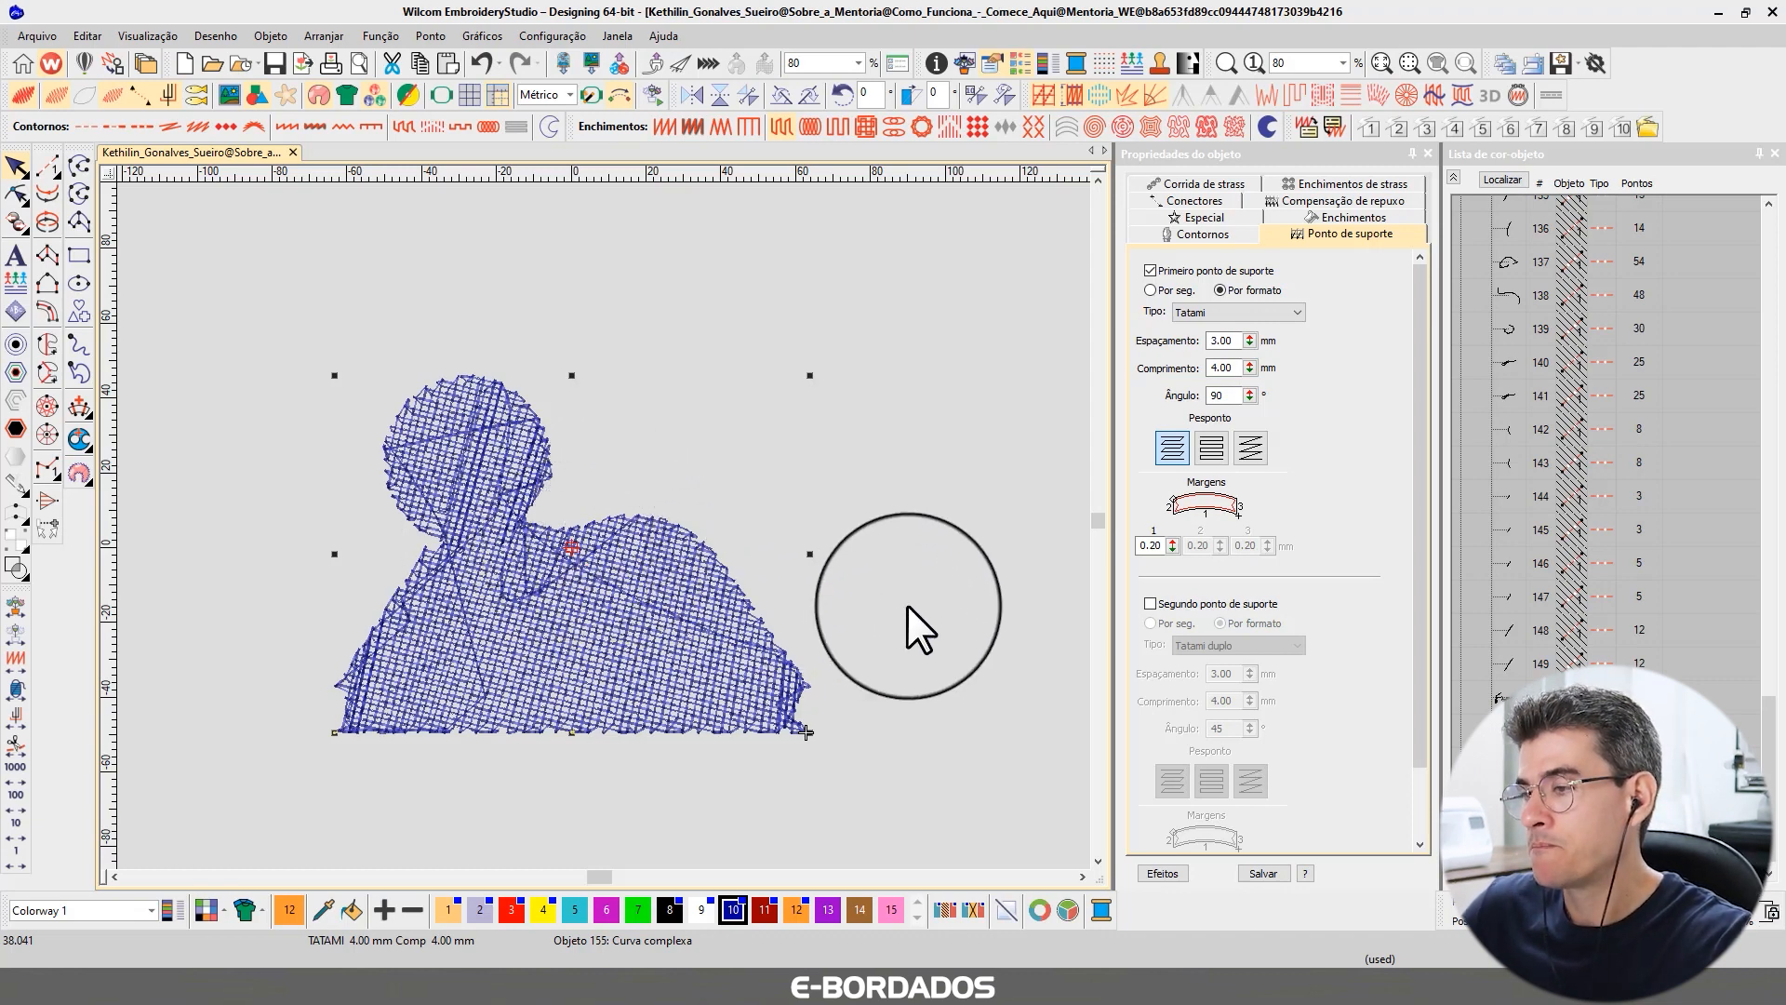
{"action": "left_click", "coordinate": [938, 493]}
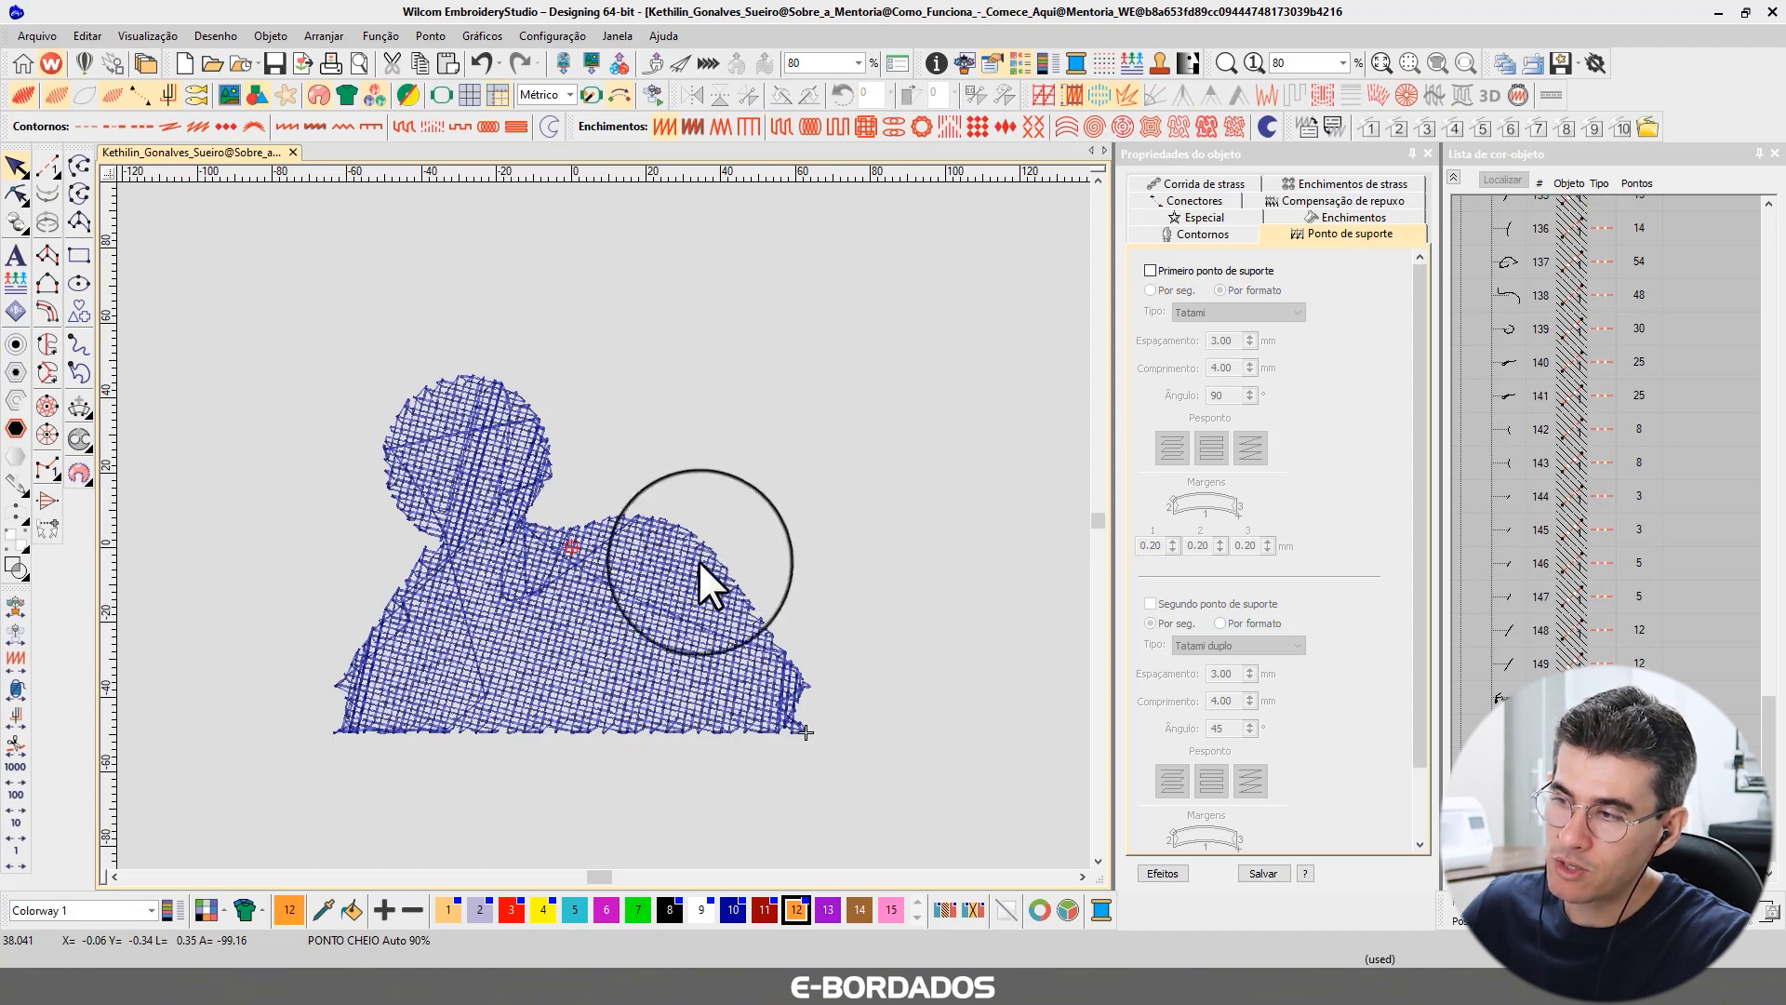
{"action": "left_click", "coordinate": [559, 620]}
{"action": "left_click", "coordinate": [16, 193]}
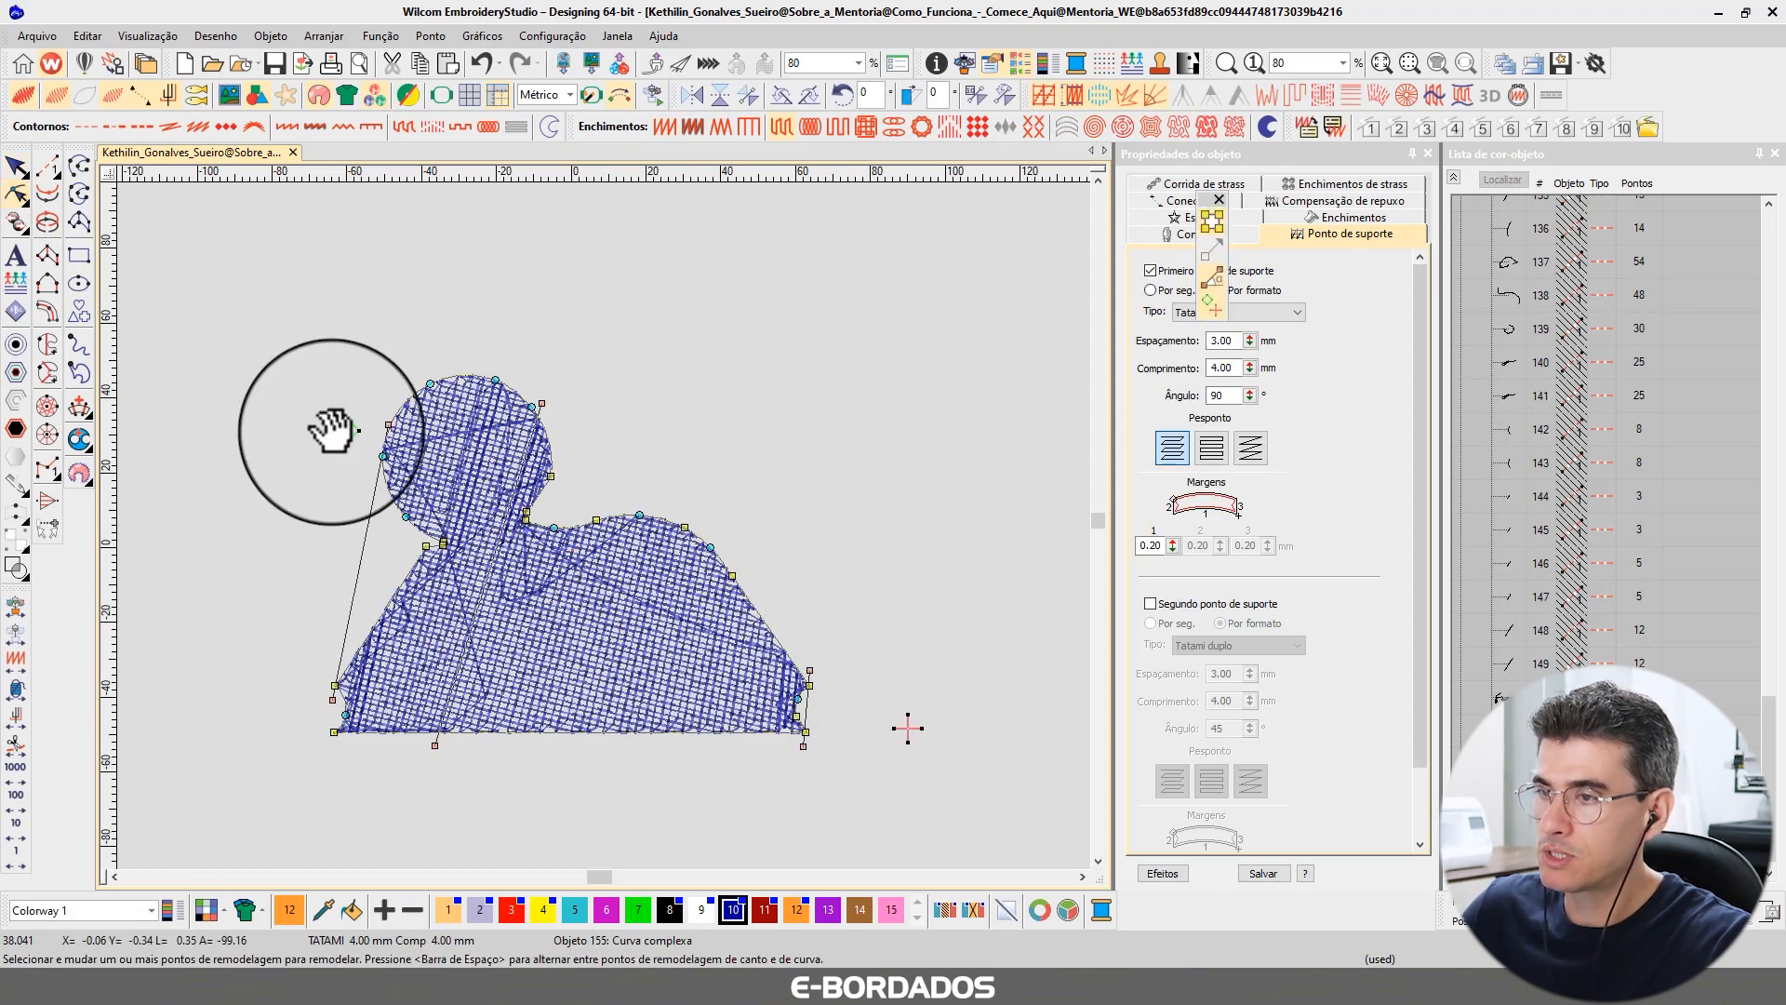
{"action": "left_click_drag", "start_coordinate": [333, 431], "coordinate": [250, 585]}
{"action": "left_click_drag", "start_coordinate": [917, 727], "coordinate": [934, 733]}
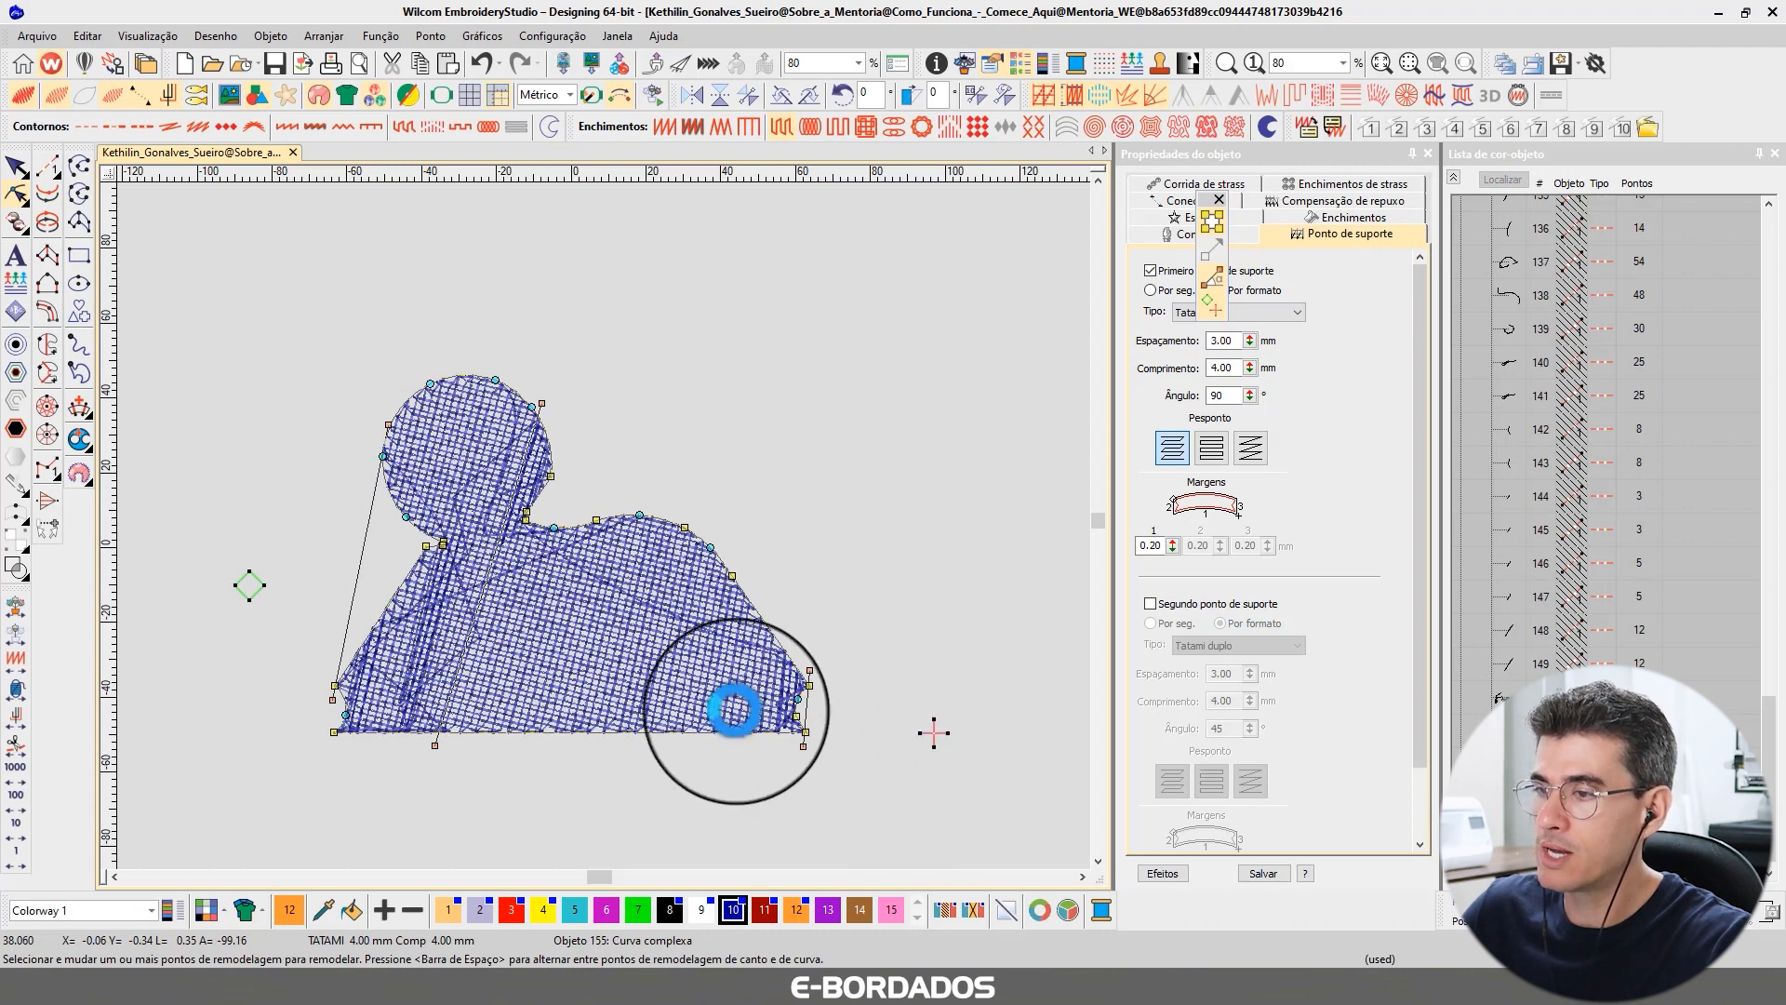
{"action": "left_click", "coordinate": [16, 166]}
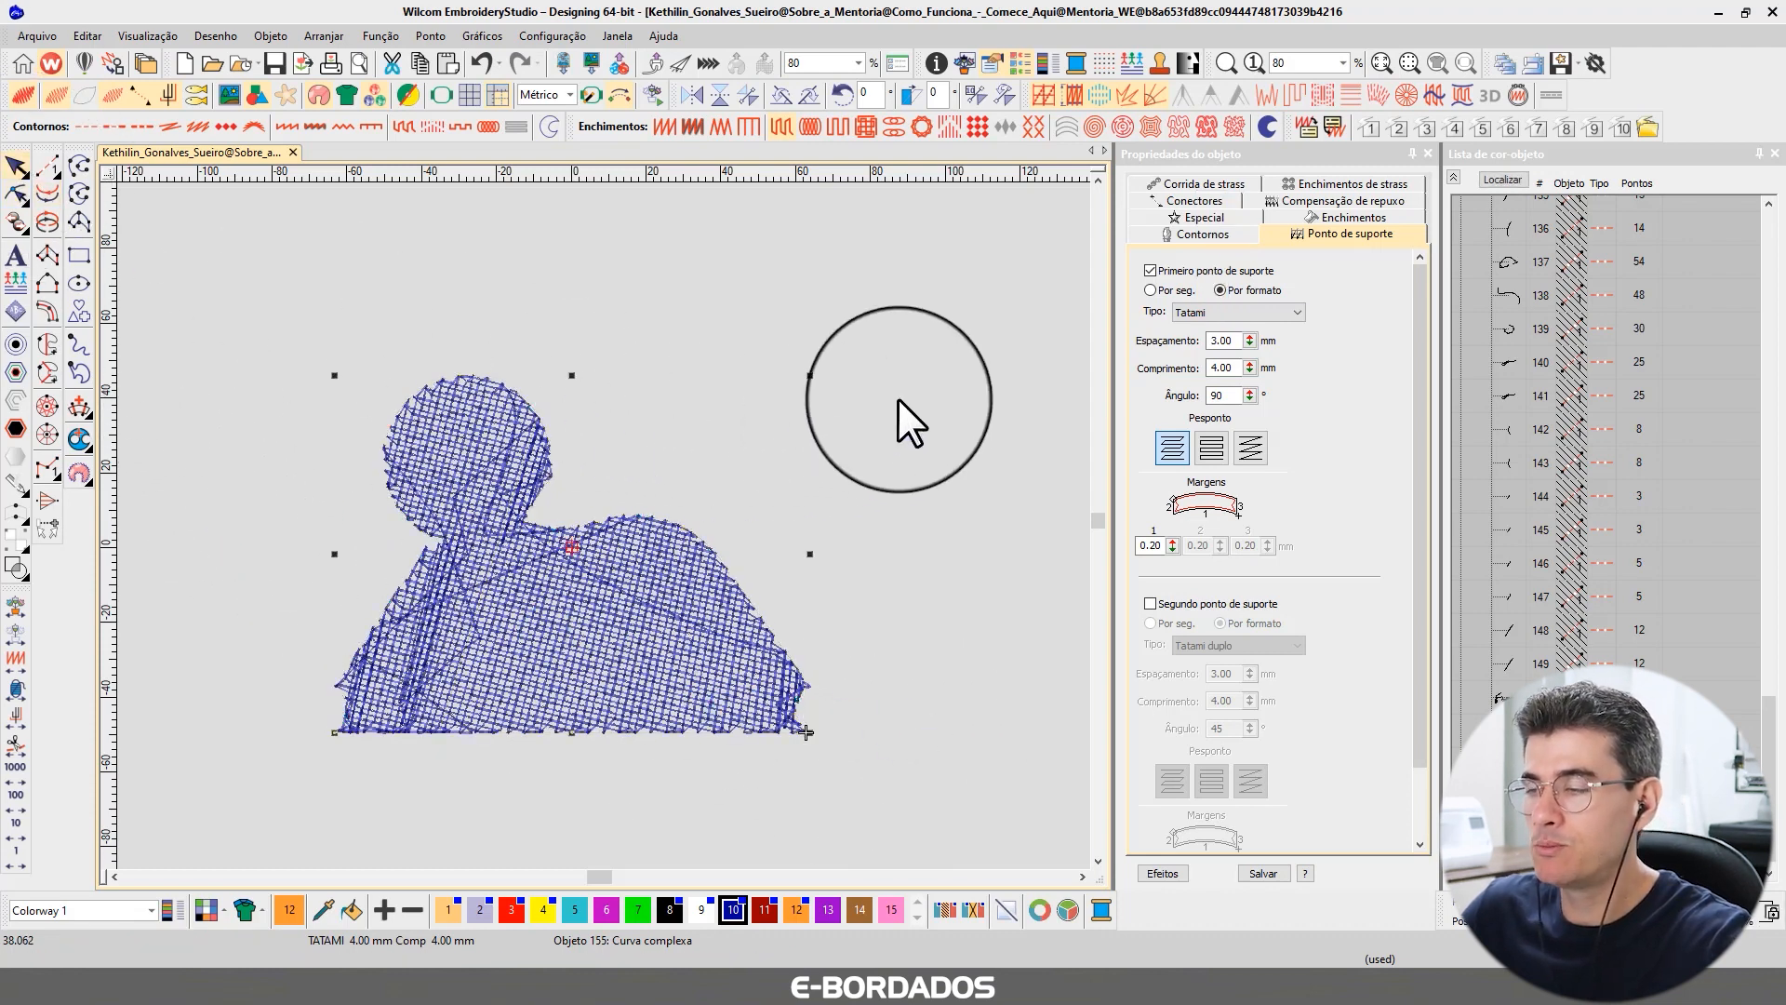
Set the shape's Tatami fill stitch spacing to 3.00 mm.
{"action": "left_click", "coordinate": [894, 347]}
{"action": "left_click", "coordinate": [538, 602]}
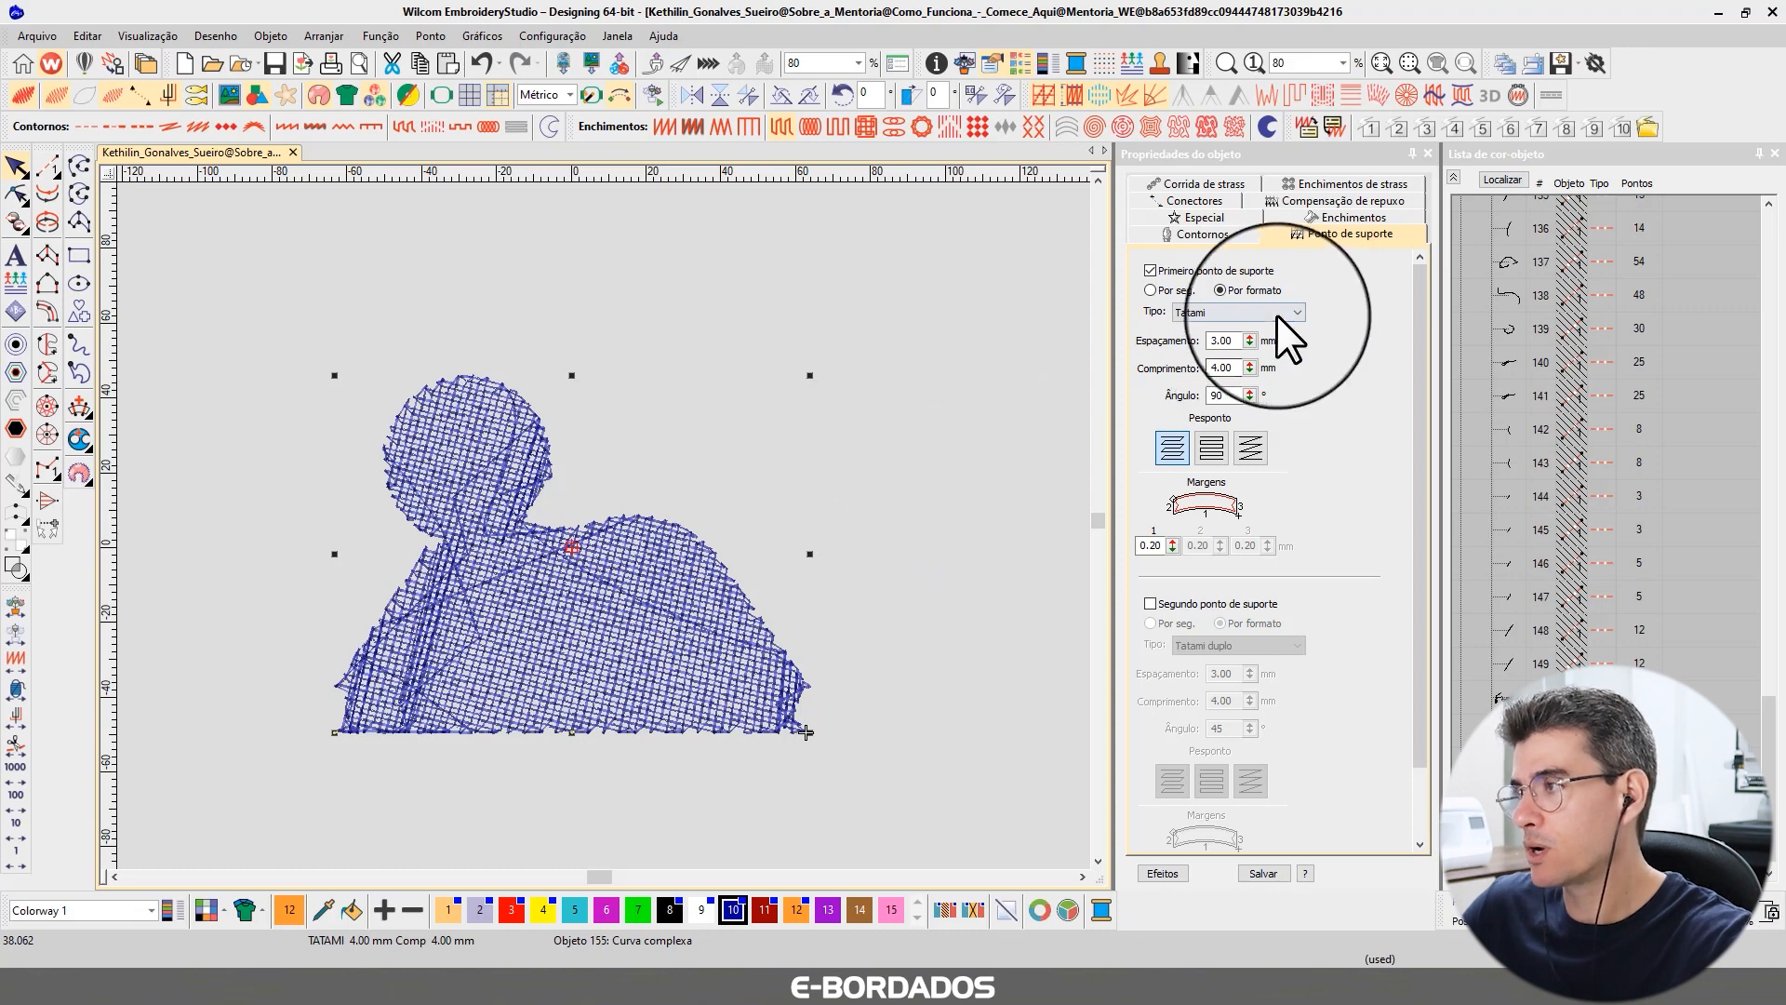
{"action": "left_click", "coordinate": [1321, 217]}
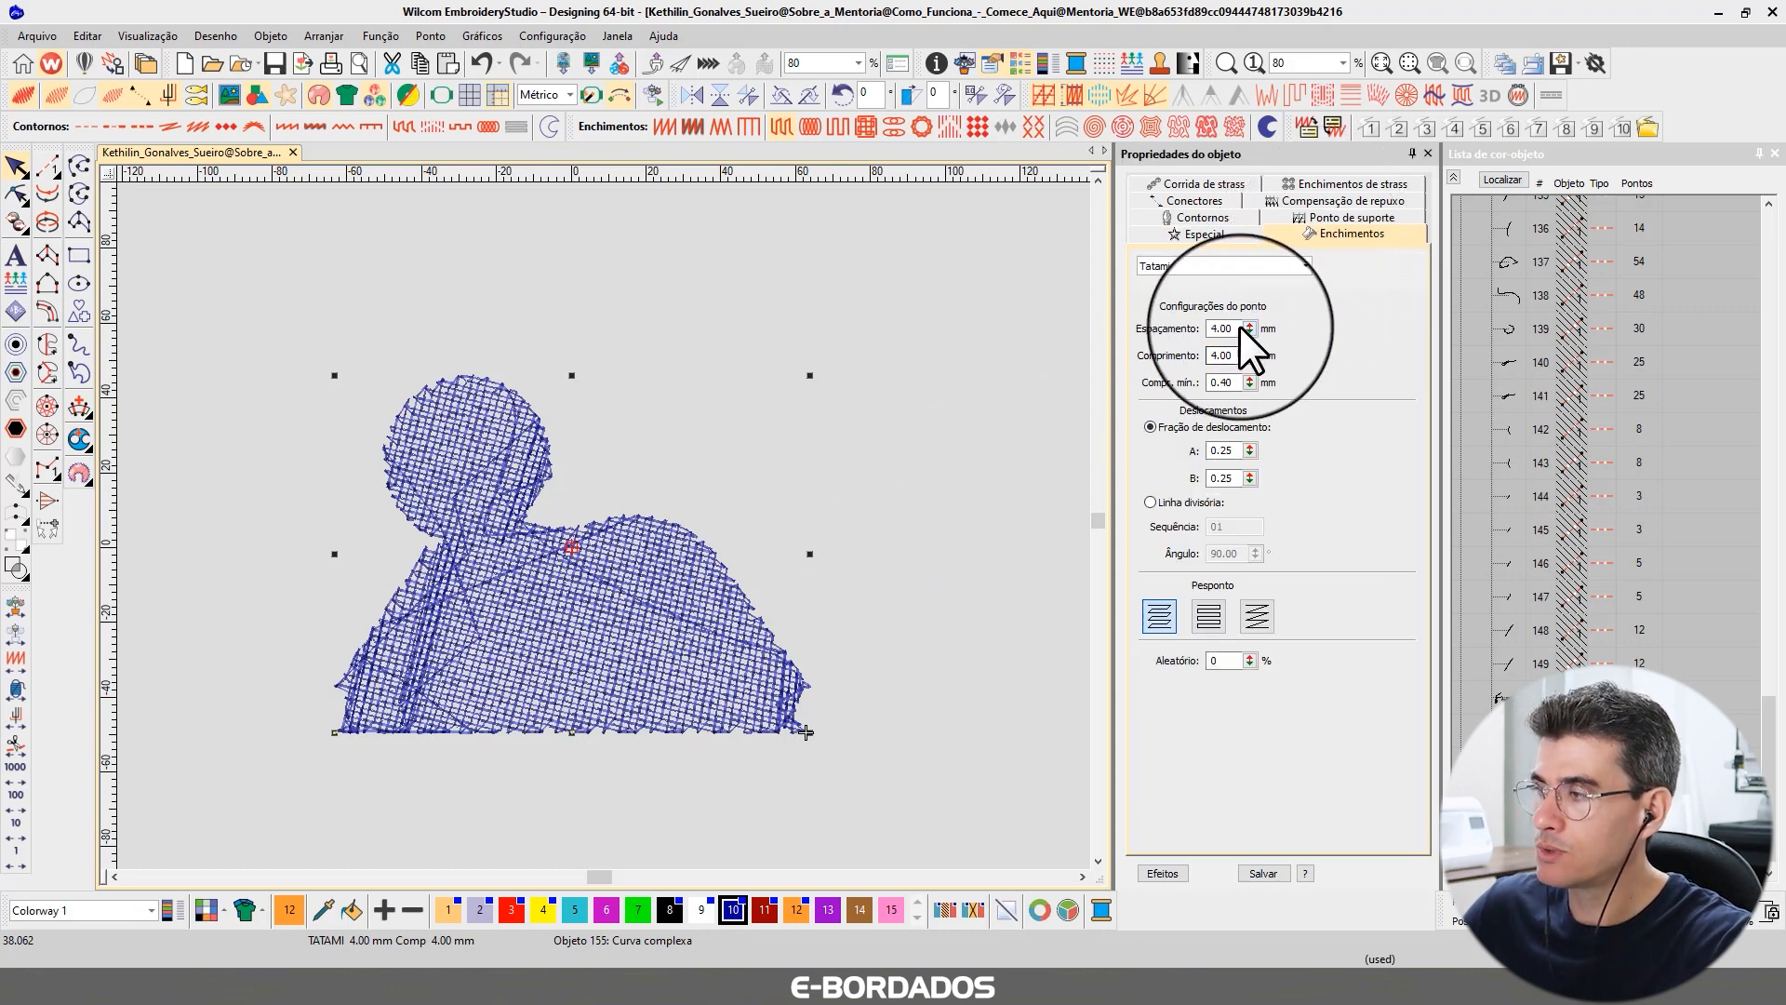
{"action": "left_click", "coordinate": [1327, 218]}
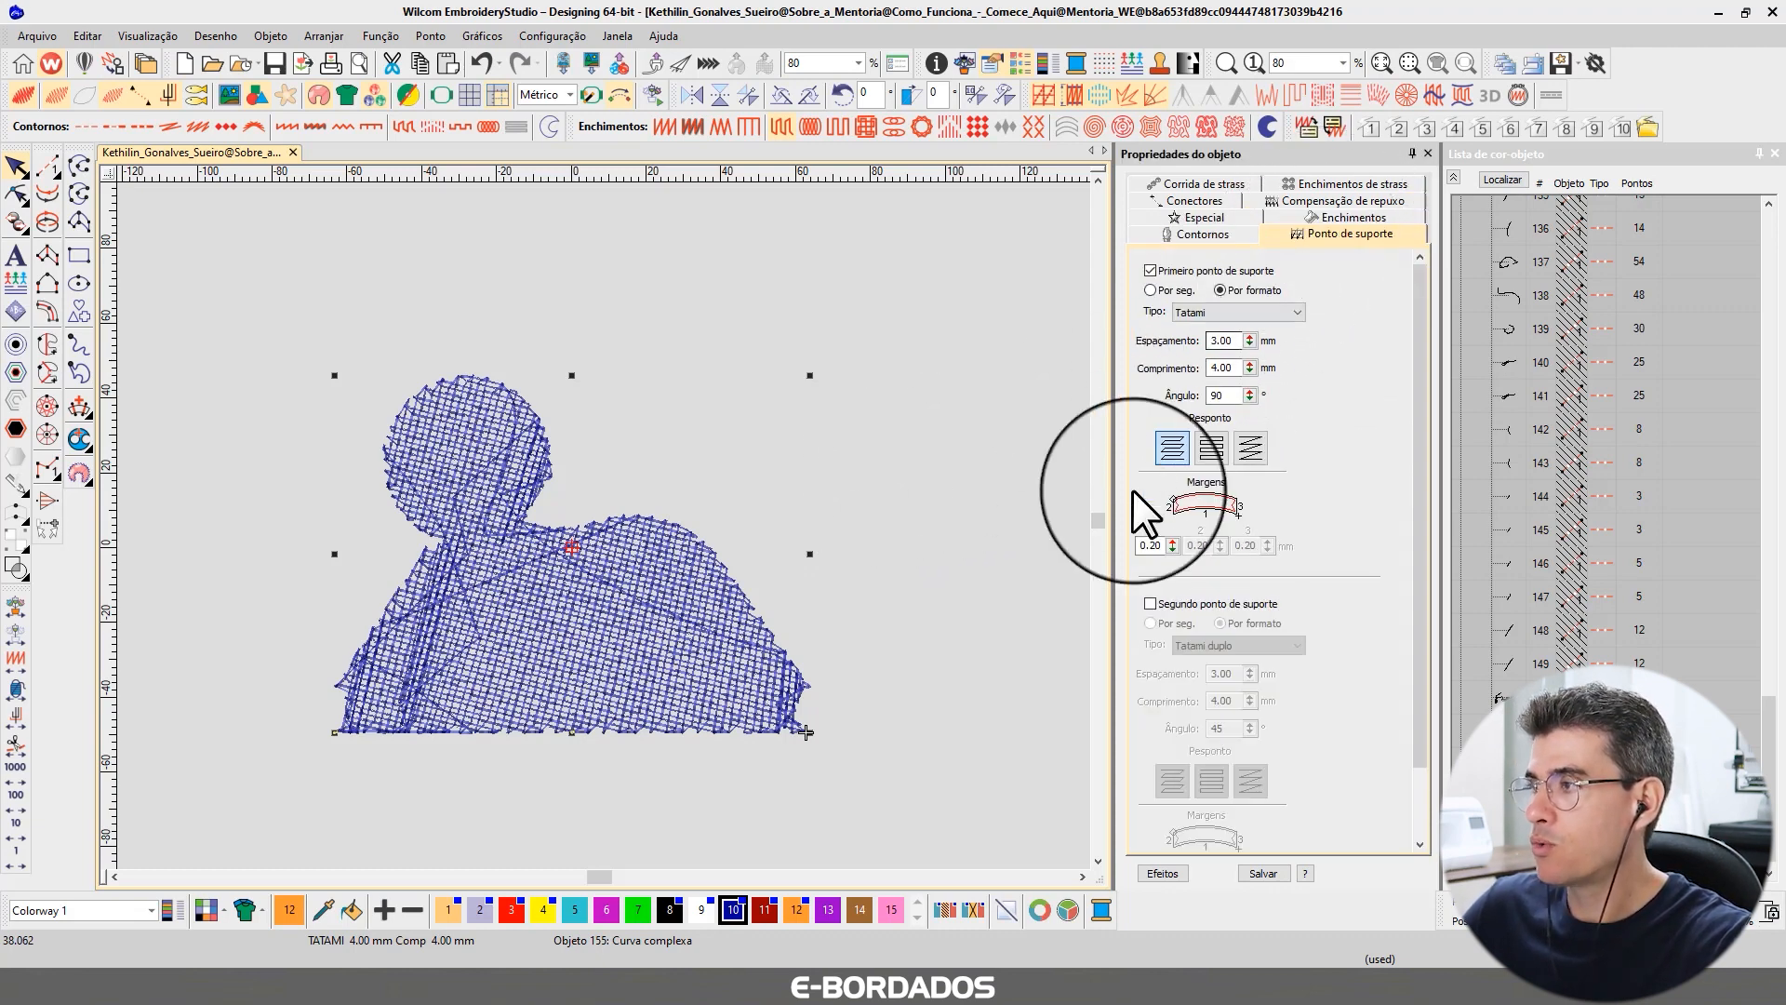
{"action": "left_click_drag", "start_coordinate": [1240, 341], "coordinate": [1165, 340]}
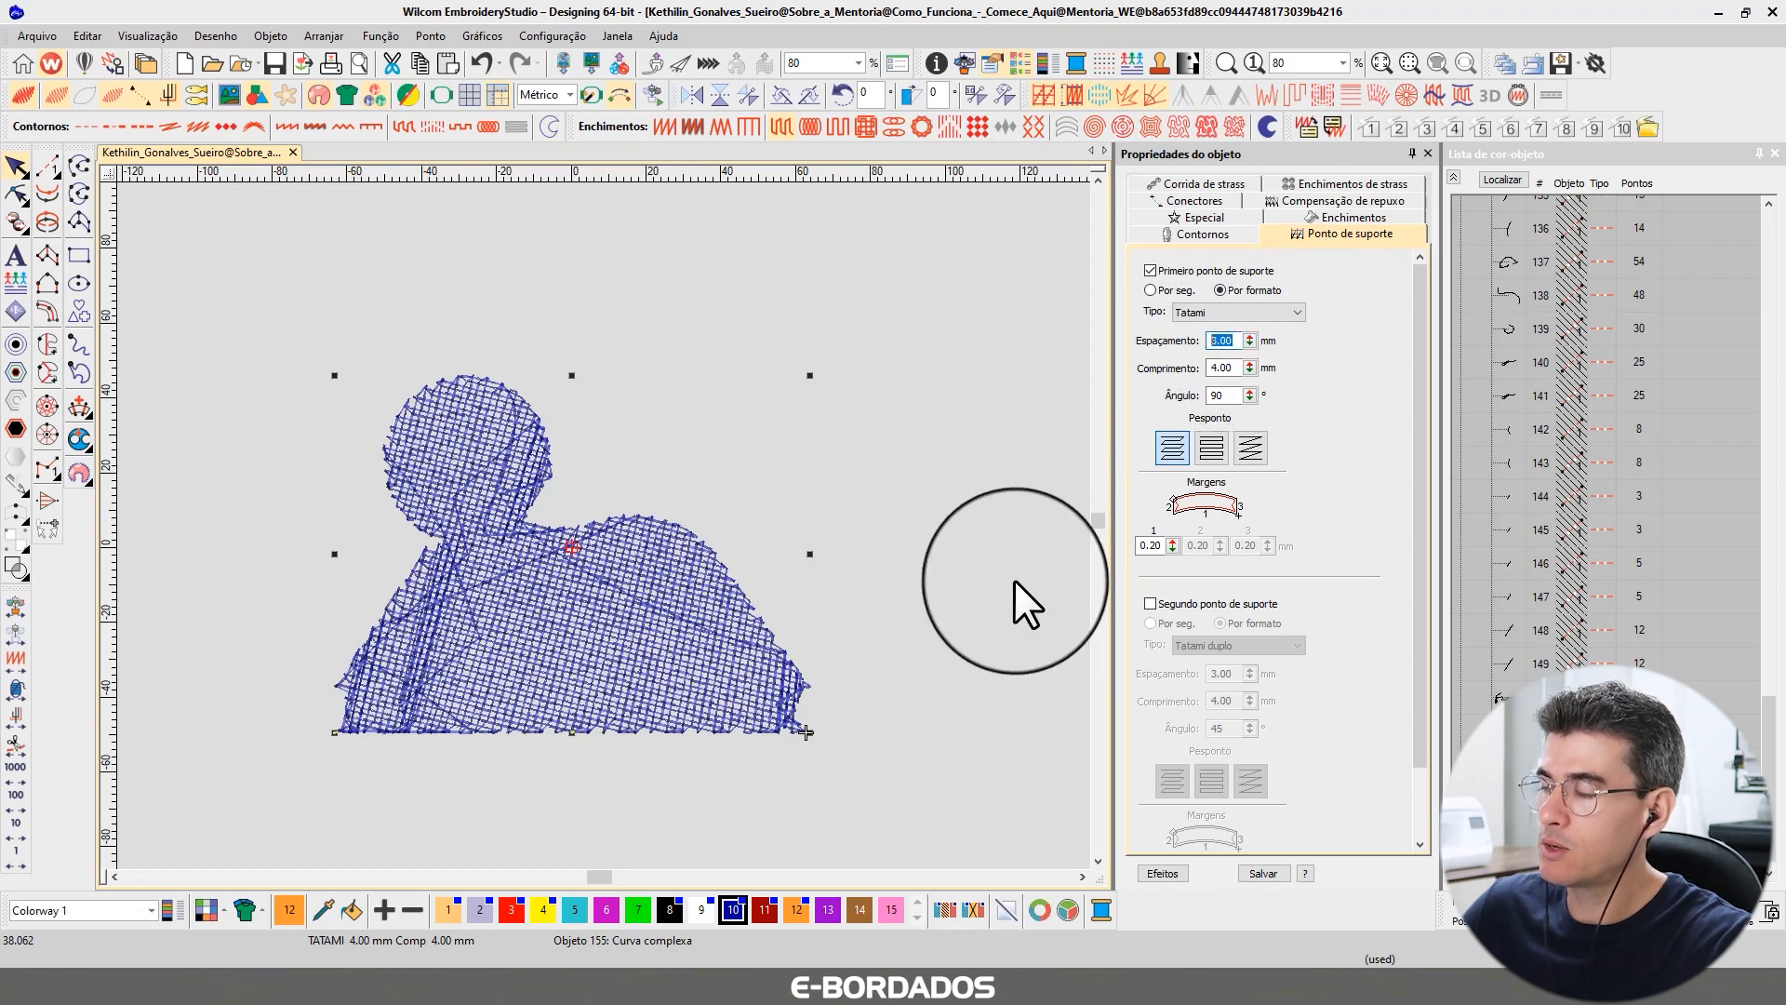
{"action": "left_click", "coordinate": [1328, 219]}
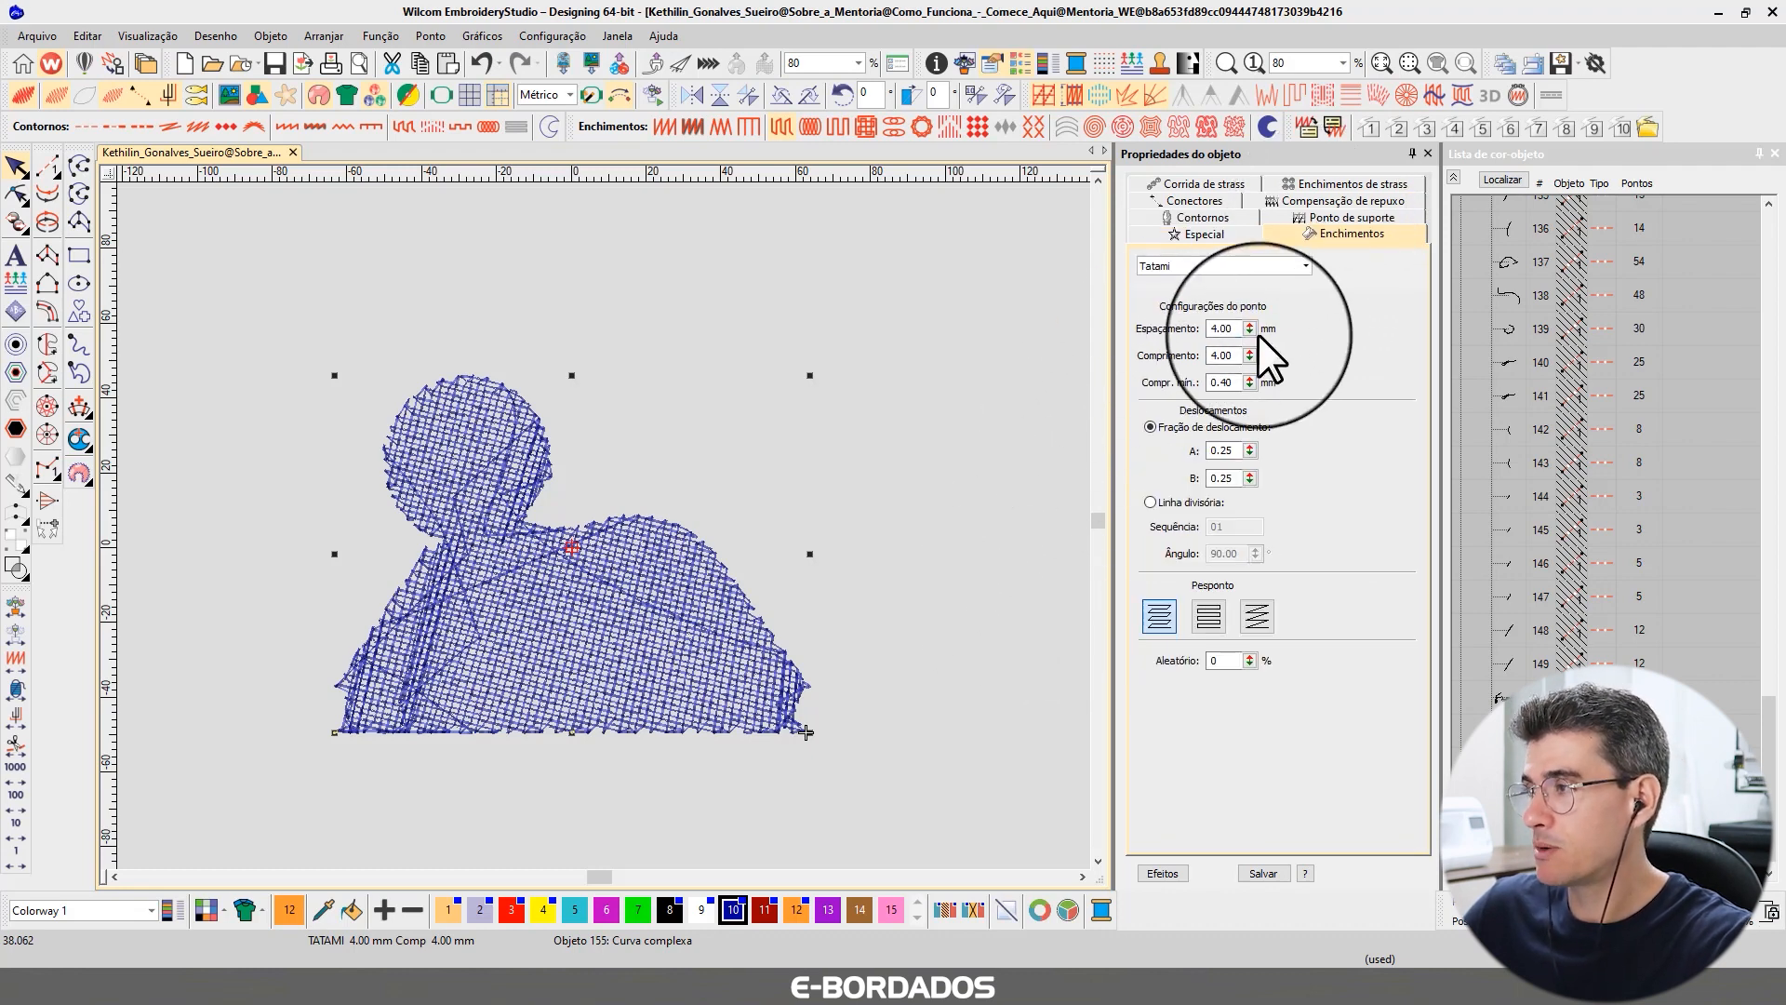
{"action": "left_click_drag", "start_coordinate": [1238, 332], "coordinate": [1159, 320]}
{"action": "type", "text": "3"}
{"action": "key", "text": "Return"}
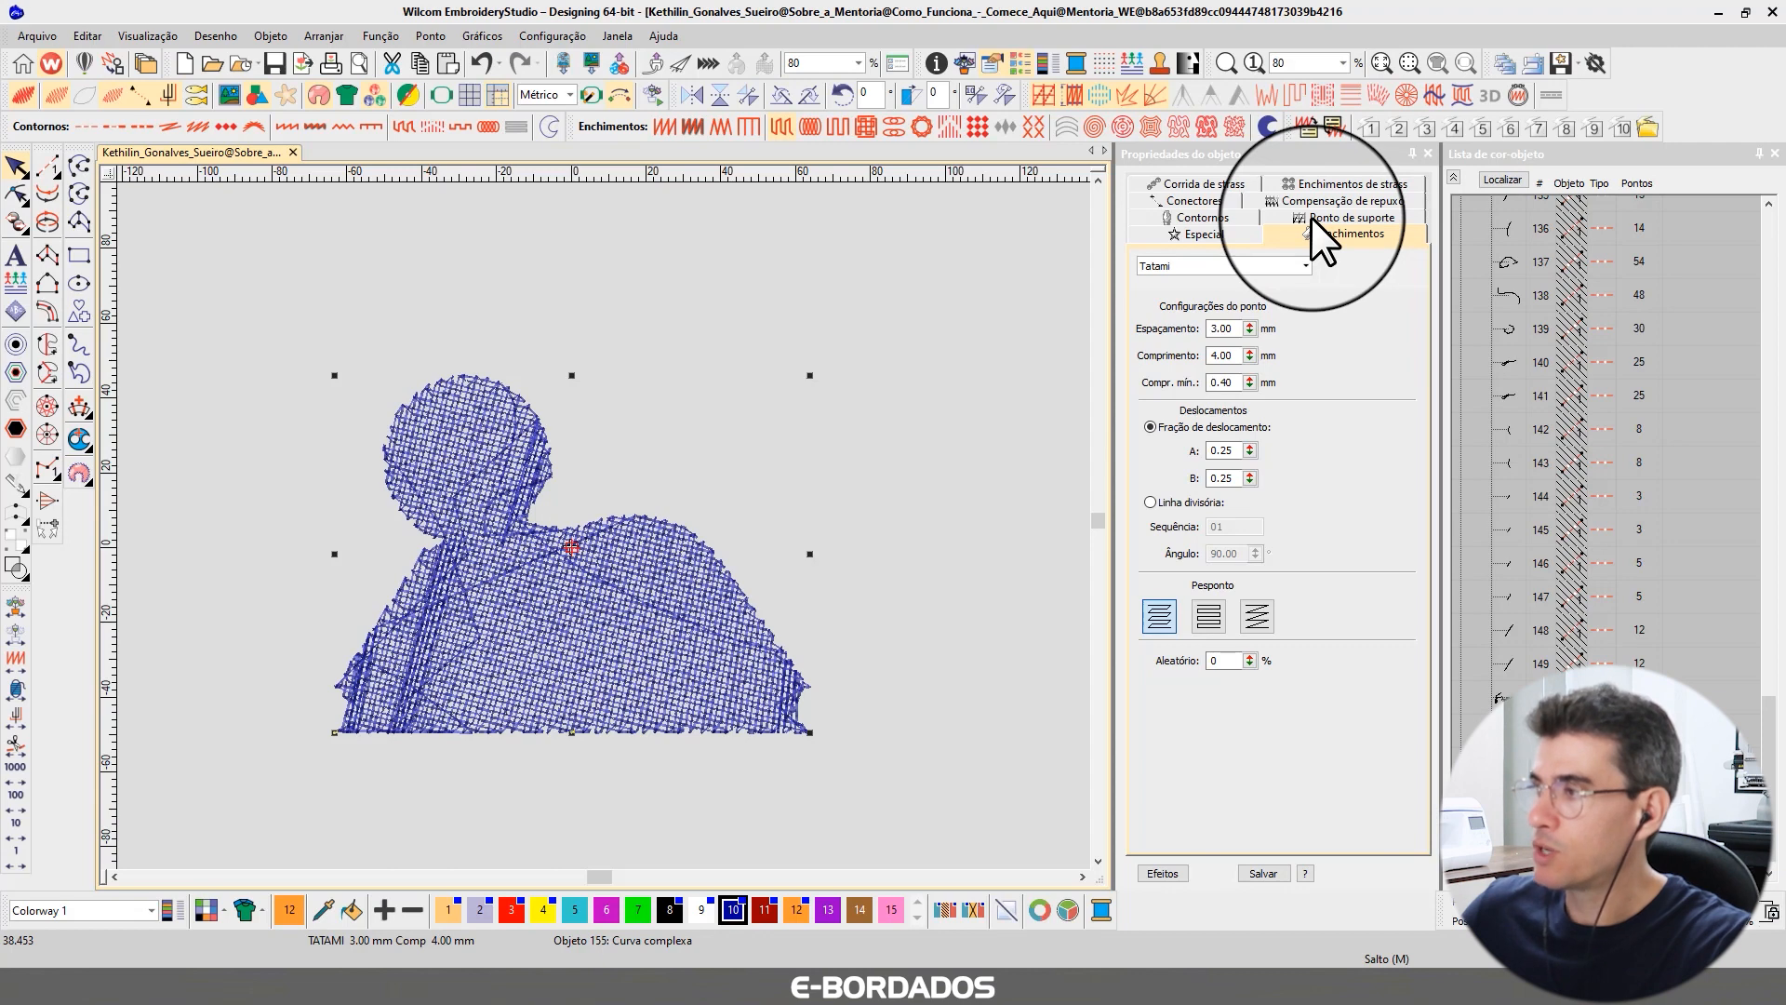
{"action": "left_click_drag", "start_coordinate": [1238, 355], "coordinate": [1197, 357]}
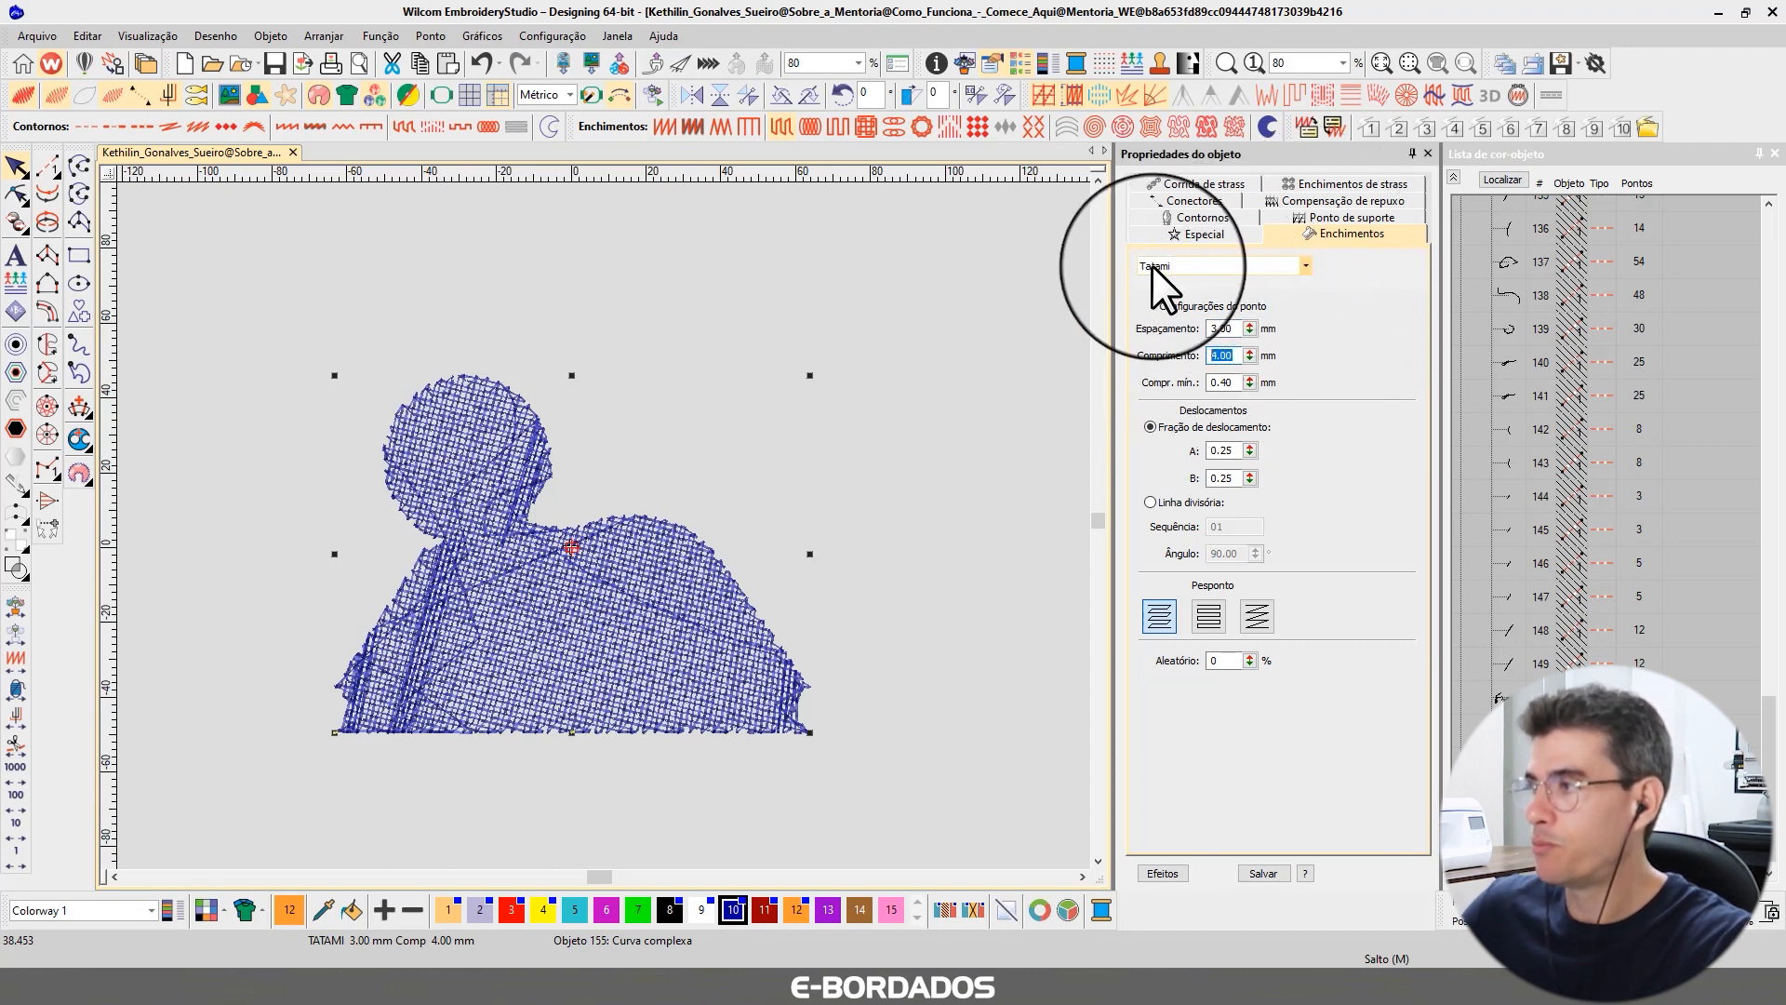
{"action": "left_click", "coordinate": [1339, 217]}
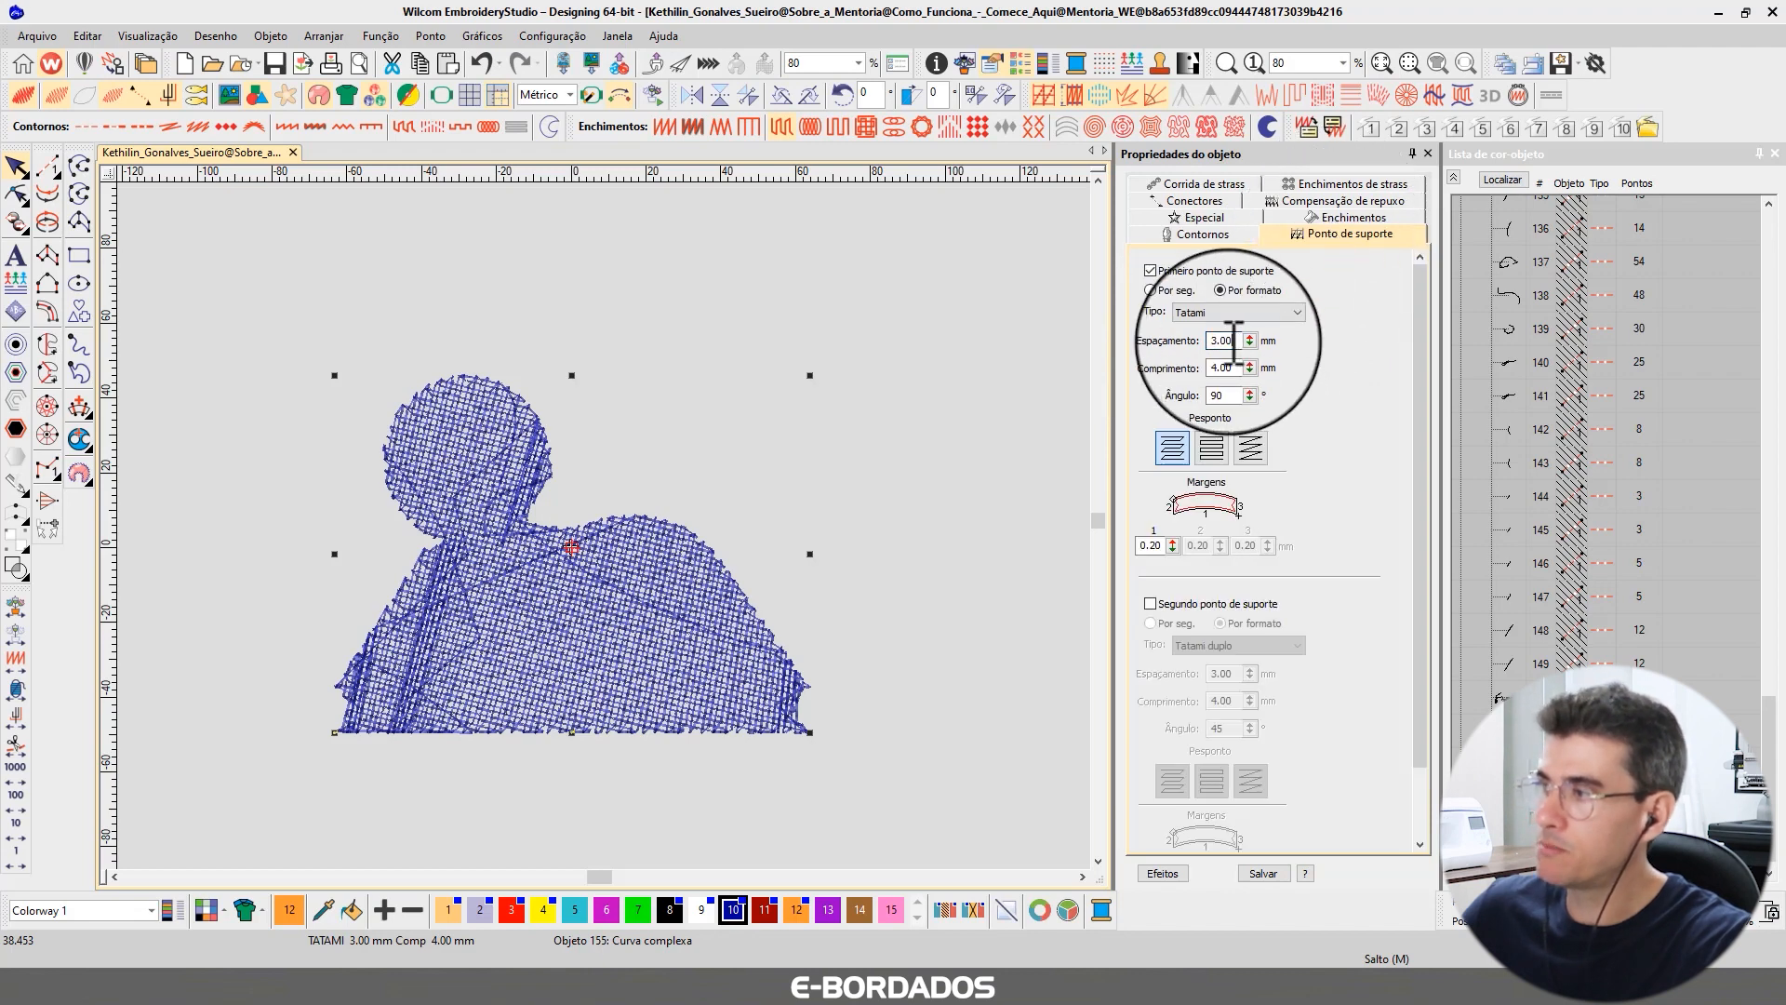
{"action": "double_click", "coordinate": [1221, 368]}
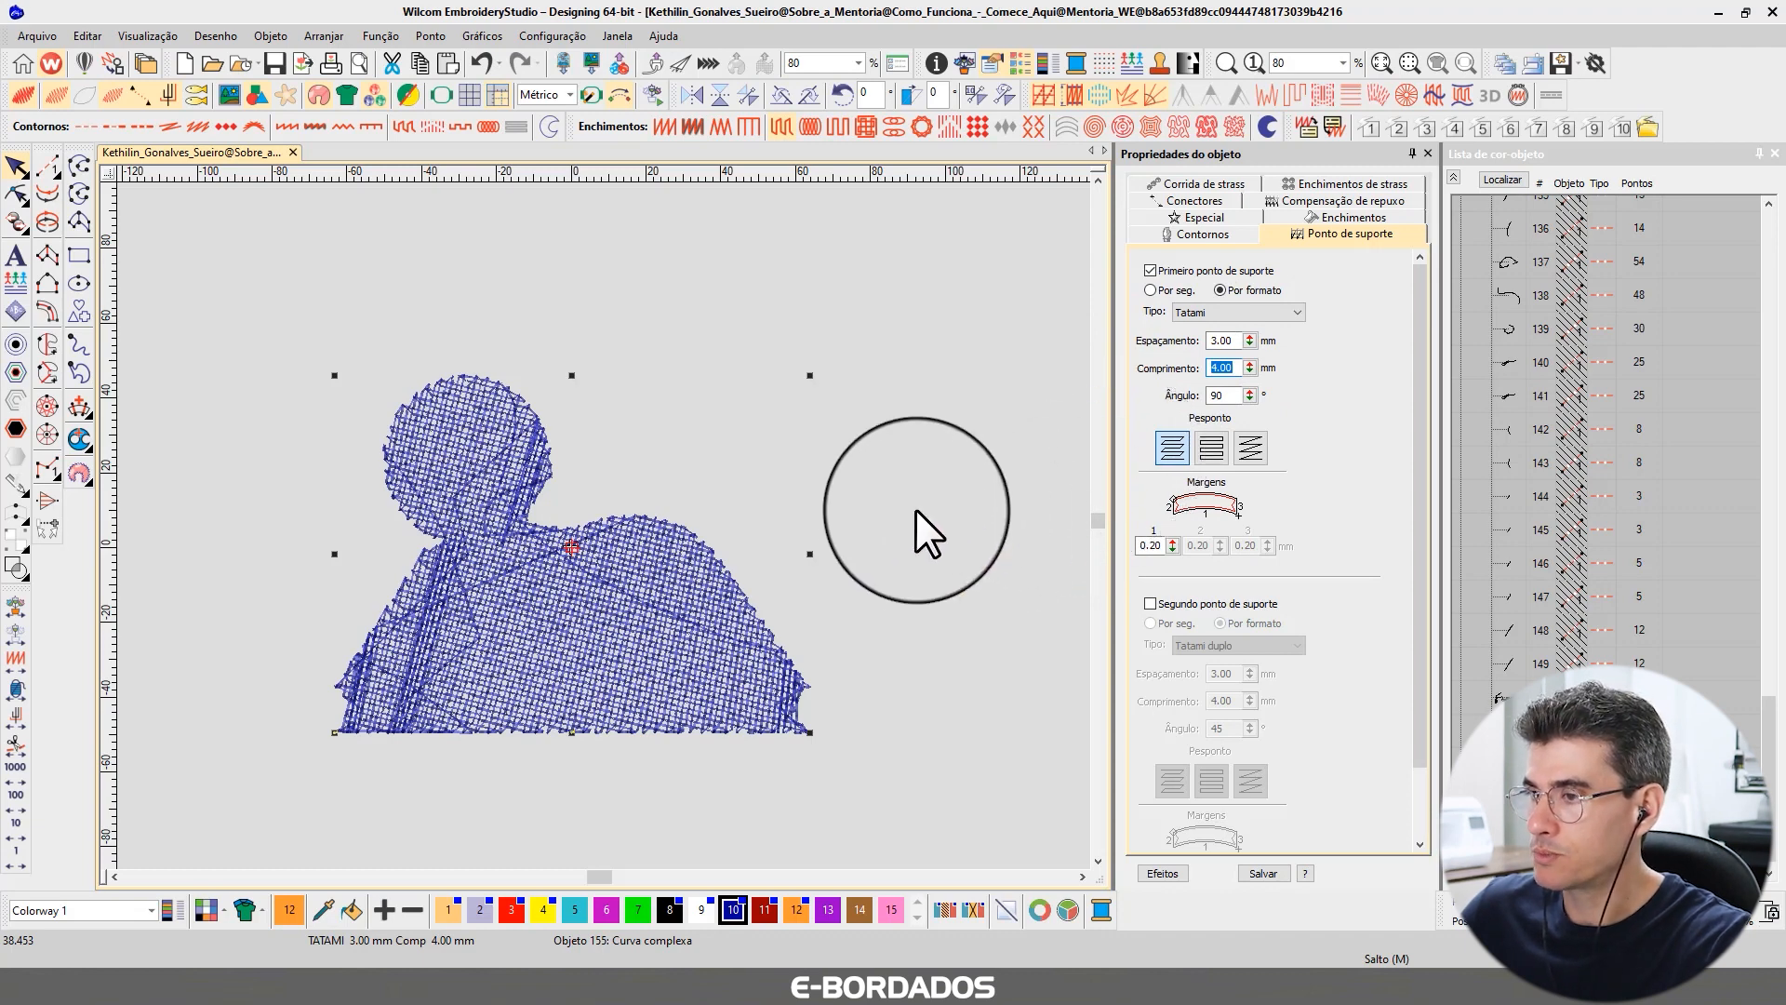
{"action": "left_click", "coordinate": [916, 510]}
Move the new shape to the start of the stitching sequence in the color-object list and show all design objects again.
{"action": "left_click", "coordinate": [1453, 178]}
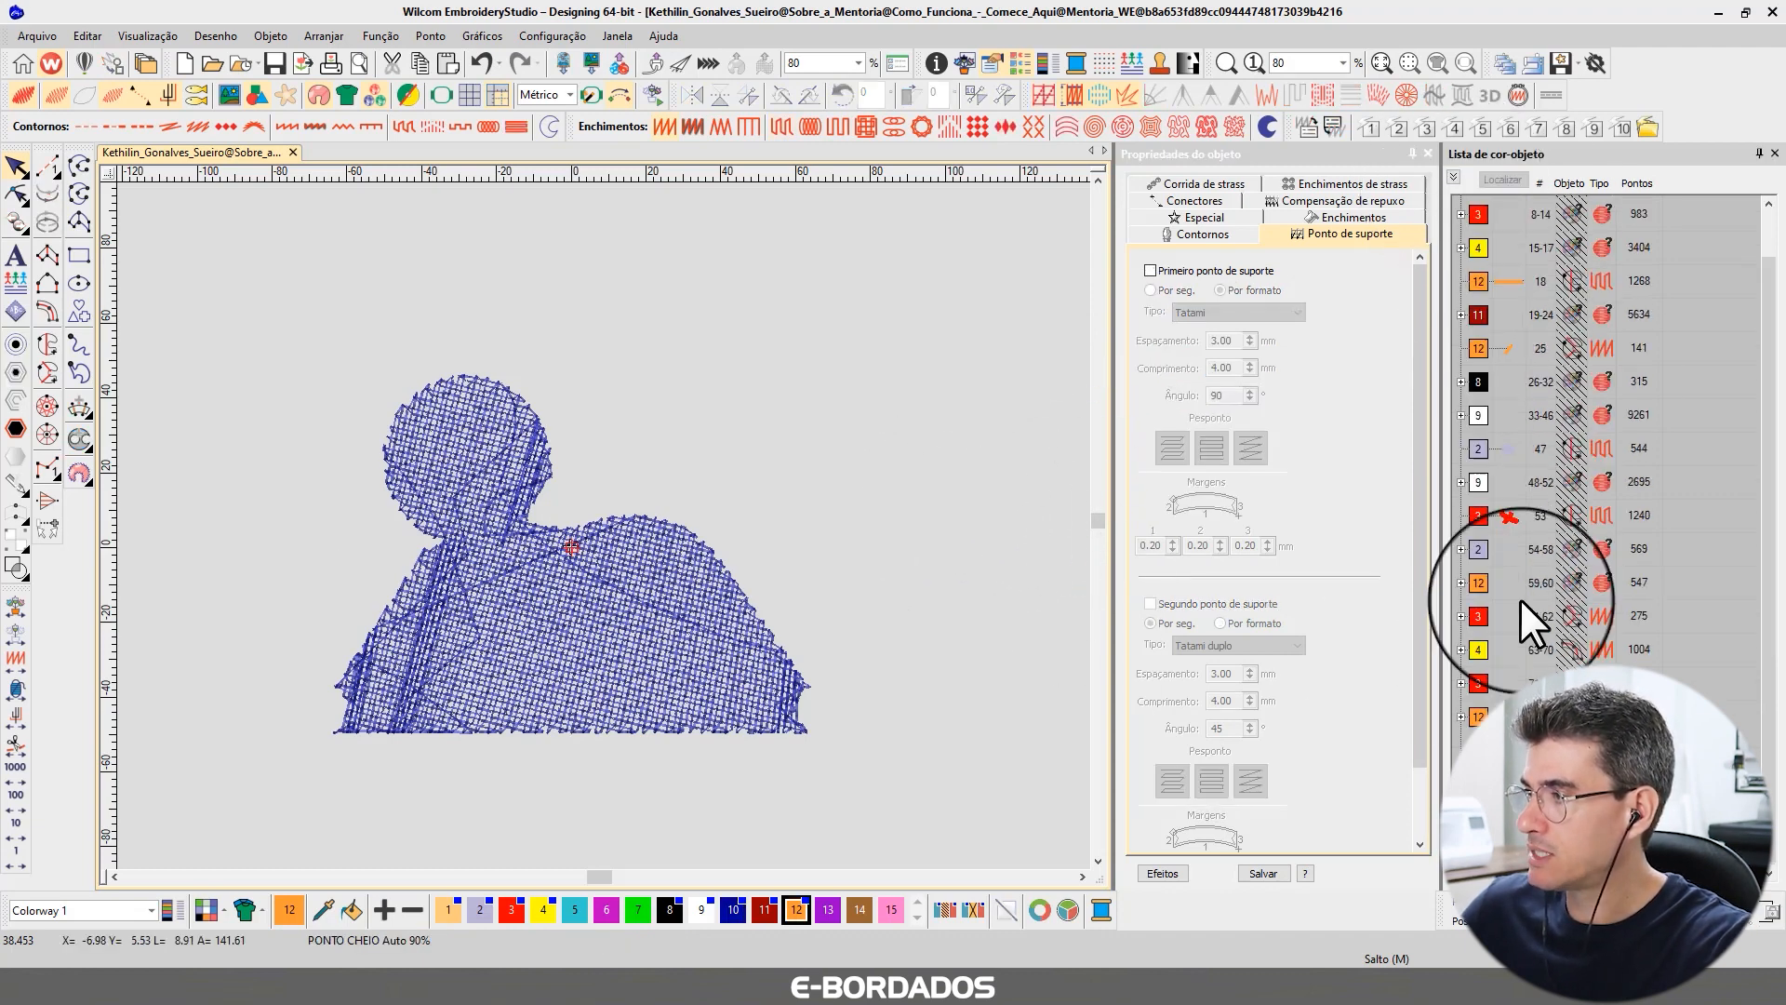
{"action": "left_click_drag", "start_coordinate": [1523, 432], "coordinate": [1488, 229]}
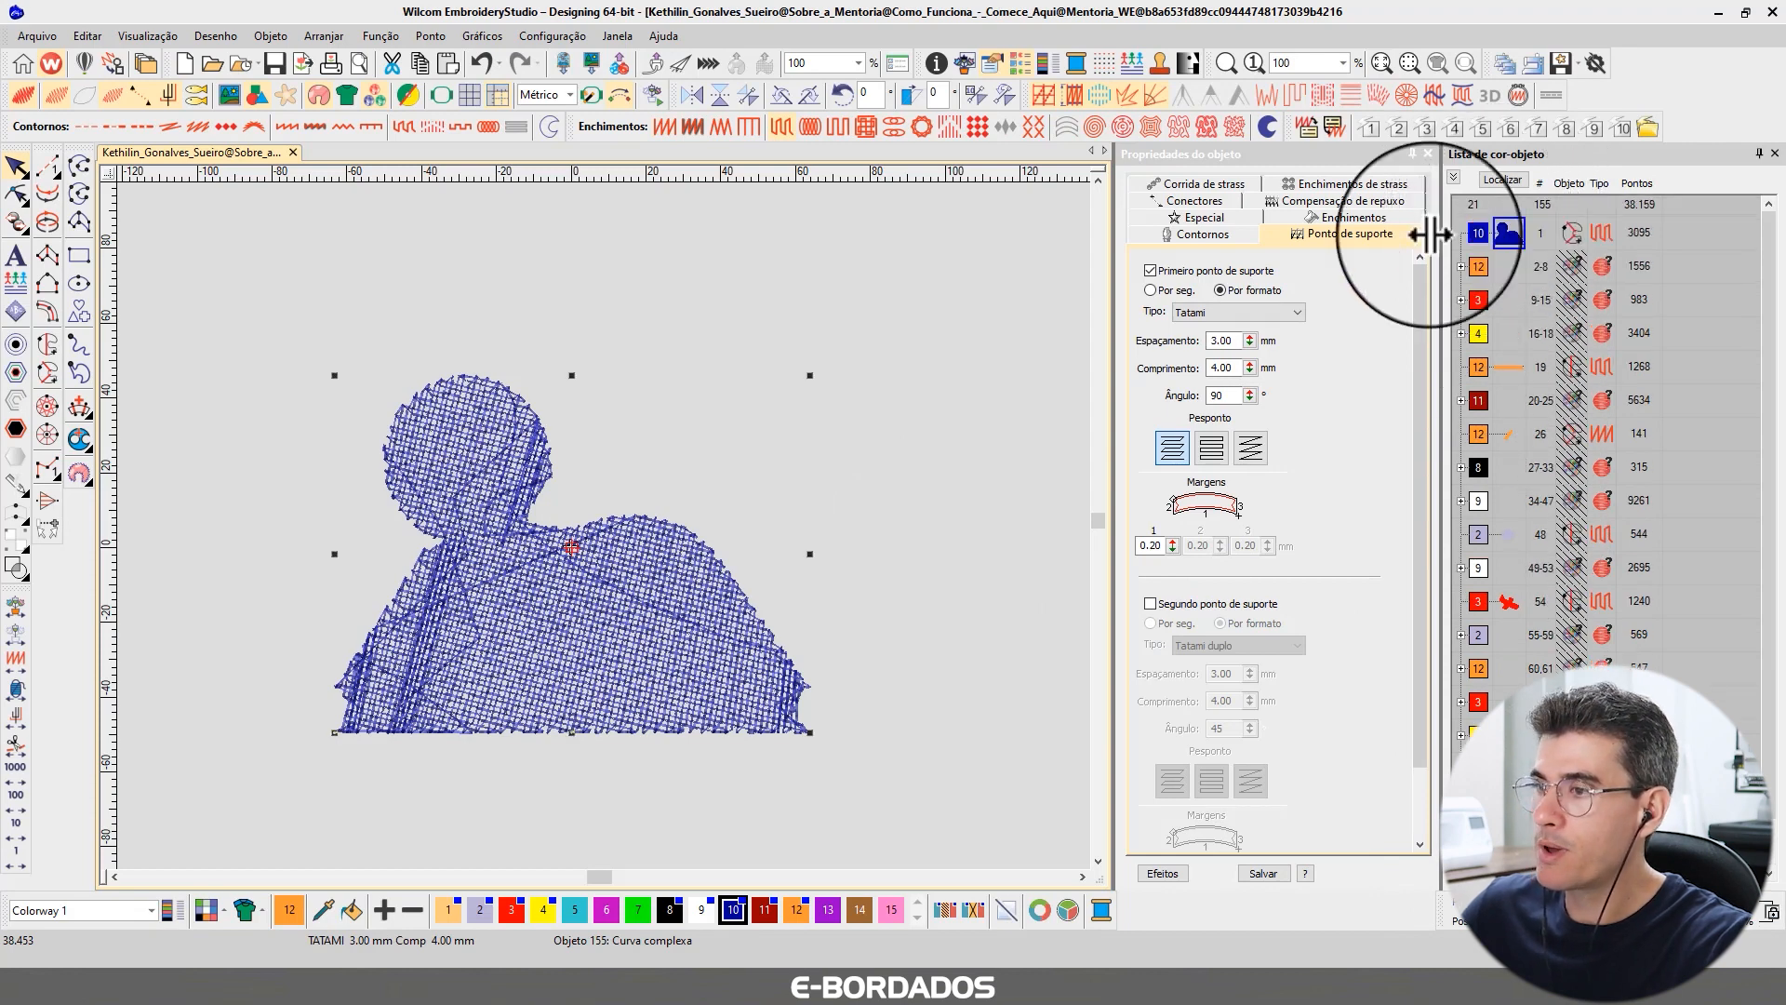
{"action": "left_click", "coordinate": [919, 378]}
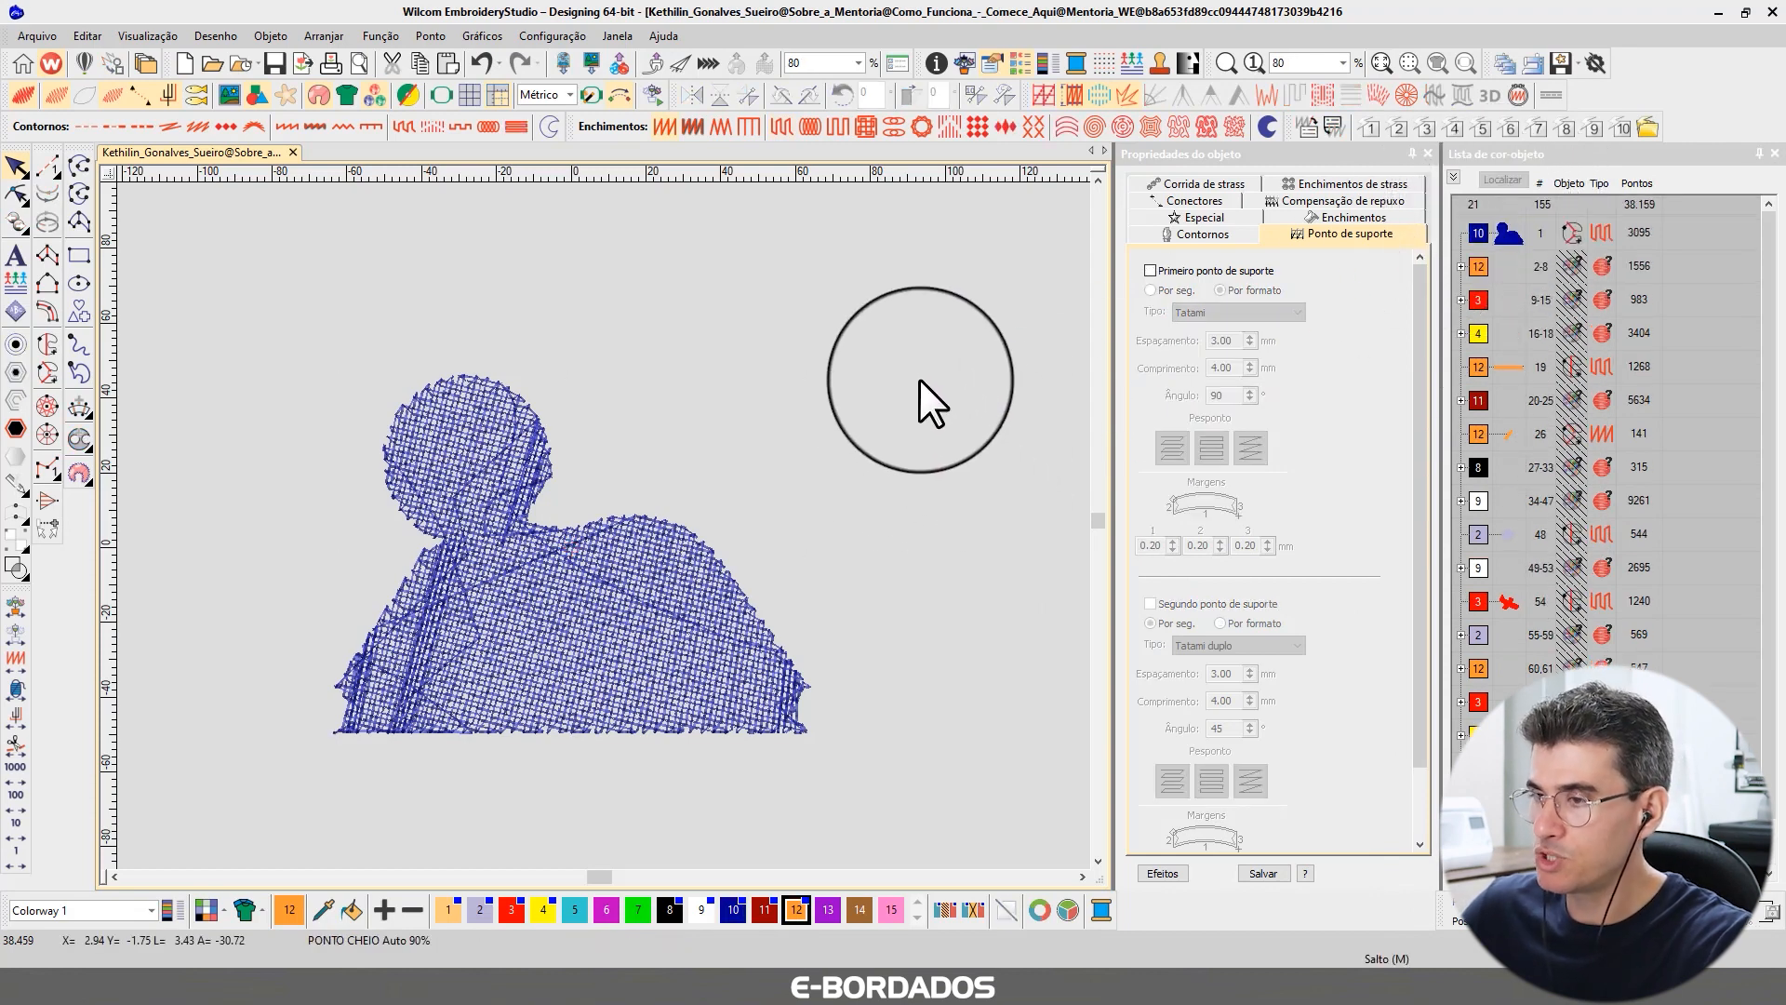
{"action": "key", "text": "shift+s"}
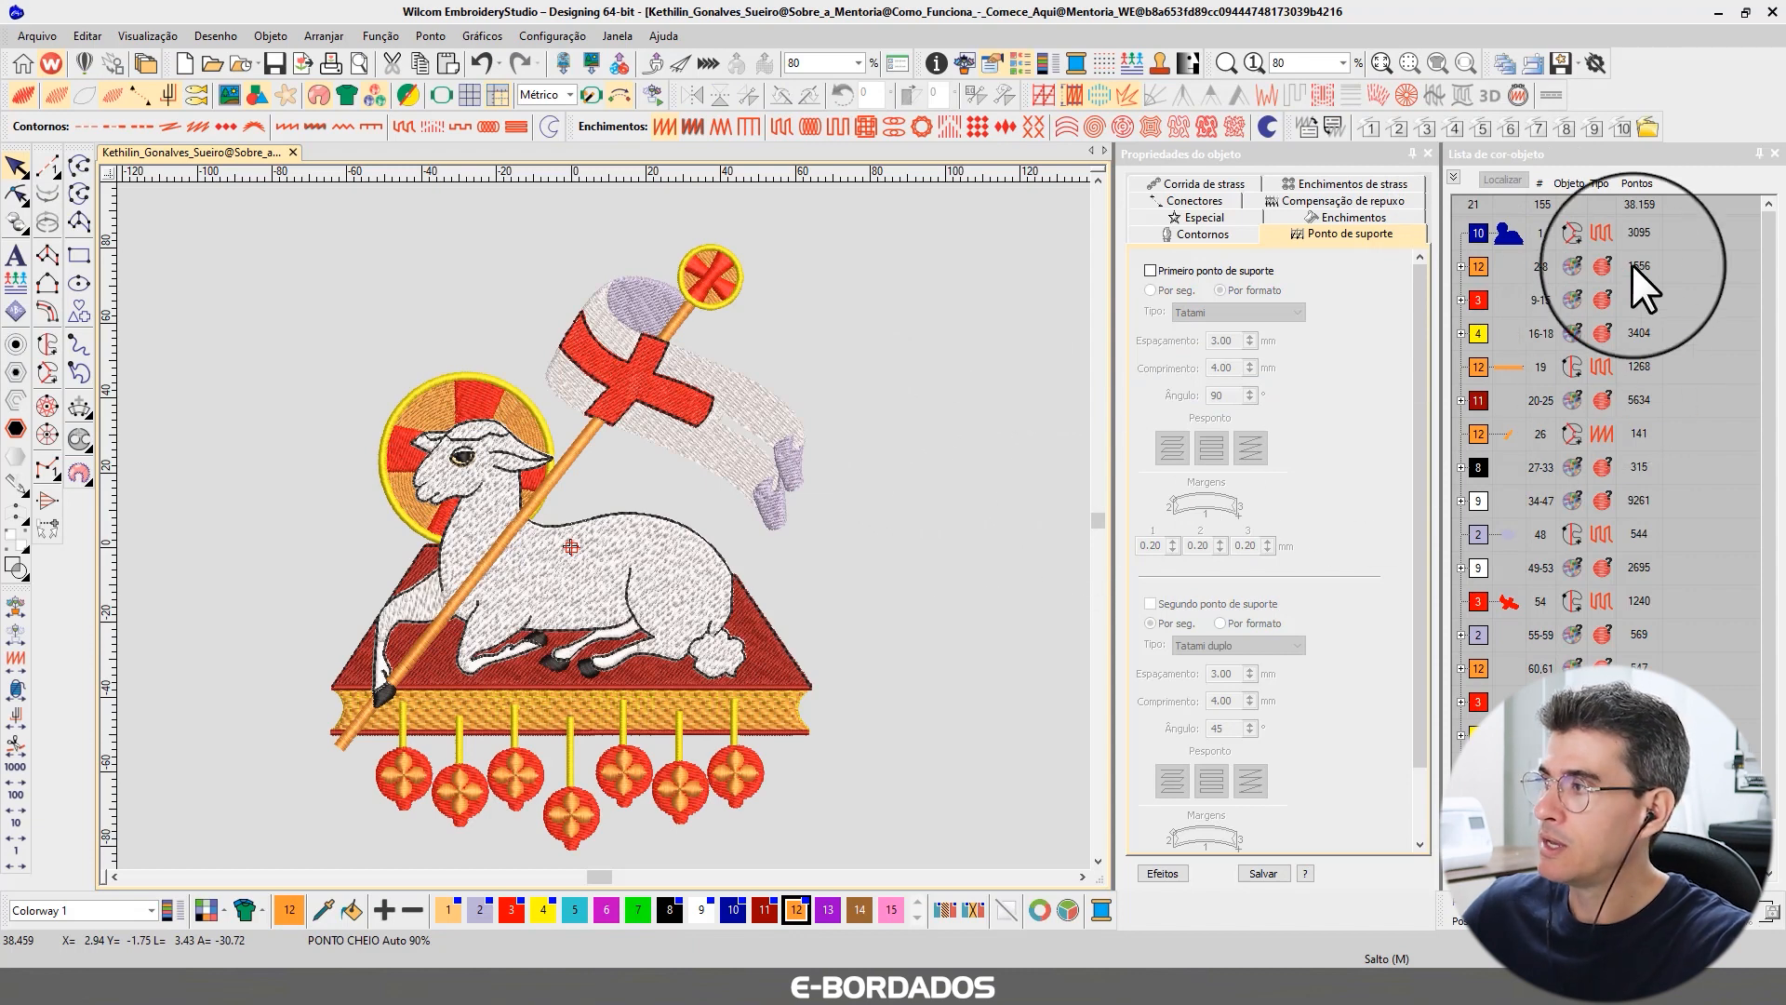
Display the new shape together with the halo and book color groups to check how they overlap.
{"action": "left_click", "coordinate": [1505, 225]}
{"action": "left_click", "coordinate": [1503, 180]}
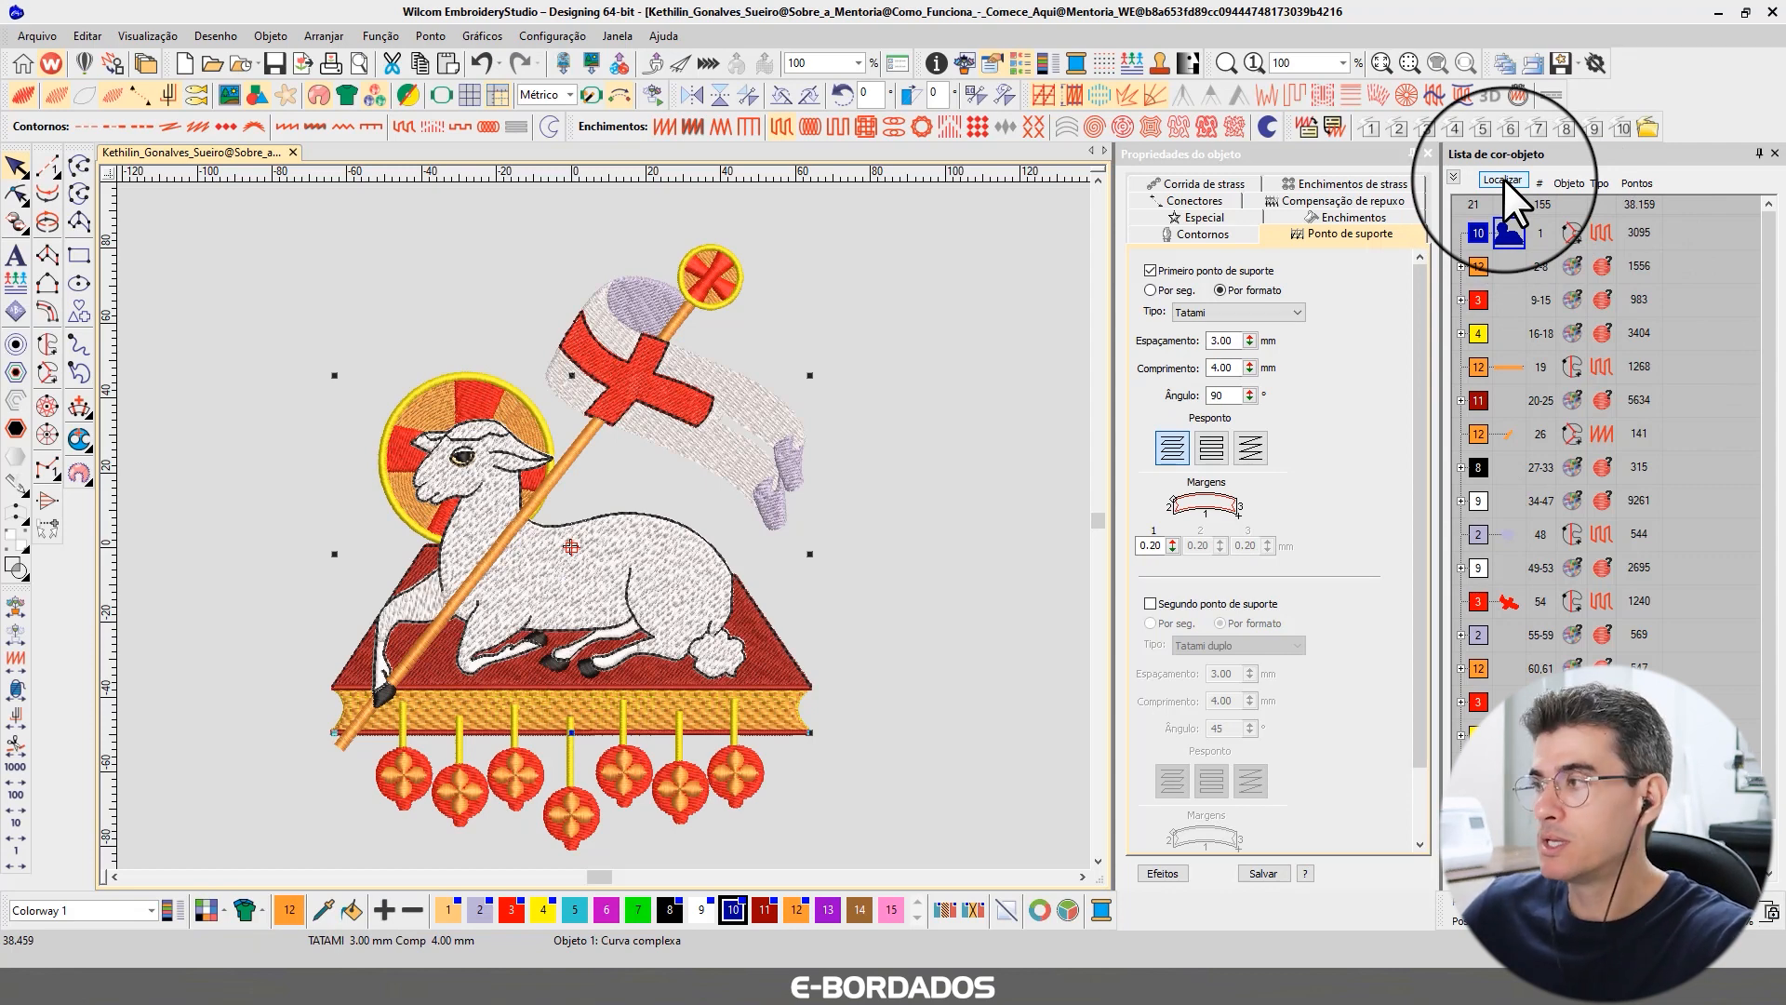
{"action": "left_click", "coordinate": [1480, 265]}
{"action": "left_click", "coordinate": [1509, 180]}
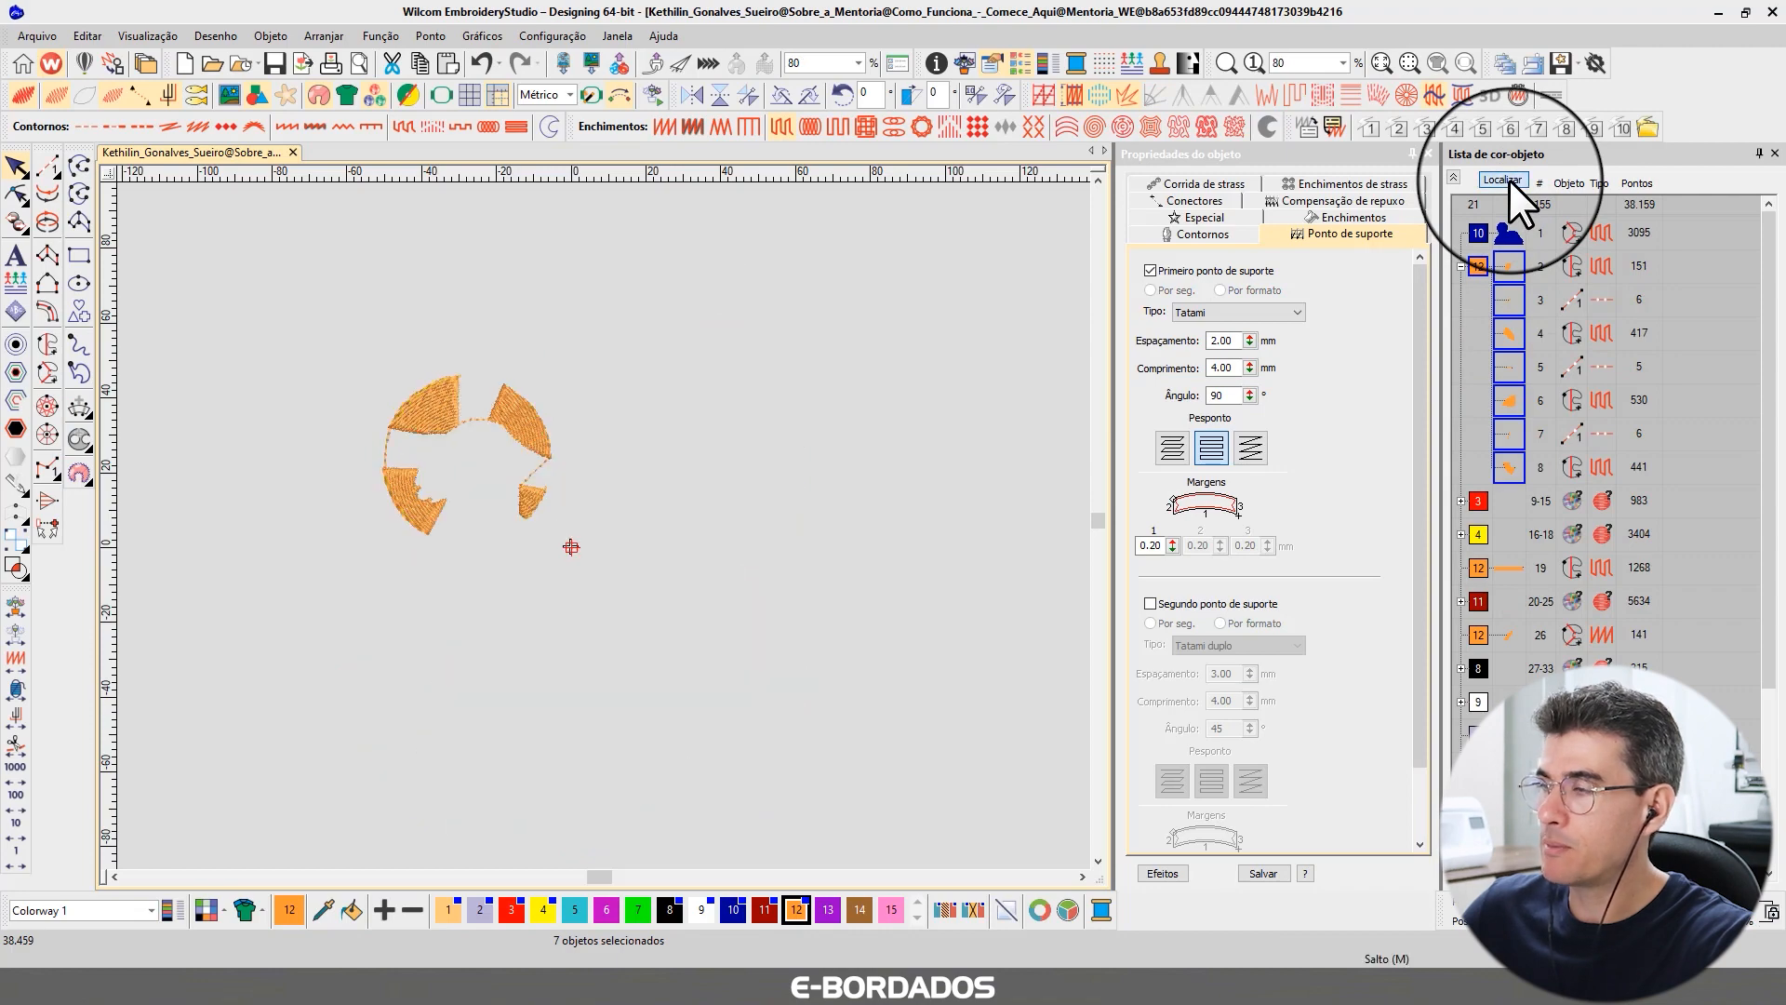
{"action": "left_click", "coordinate": [1498, 225]}
{"action": "left_click", "coordinate": [1505, 176]}
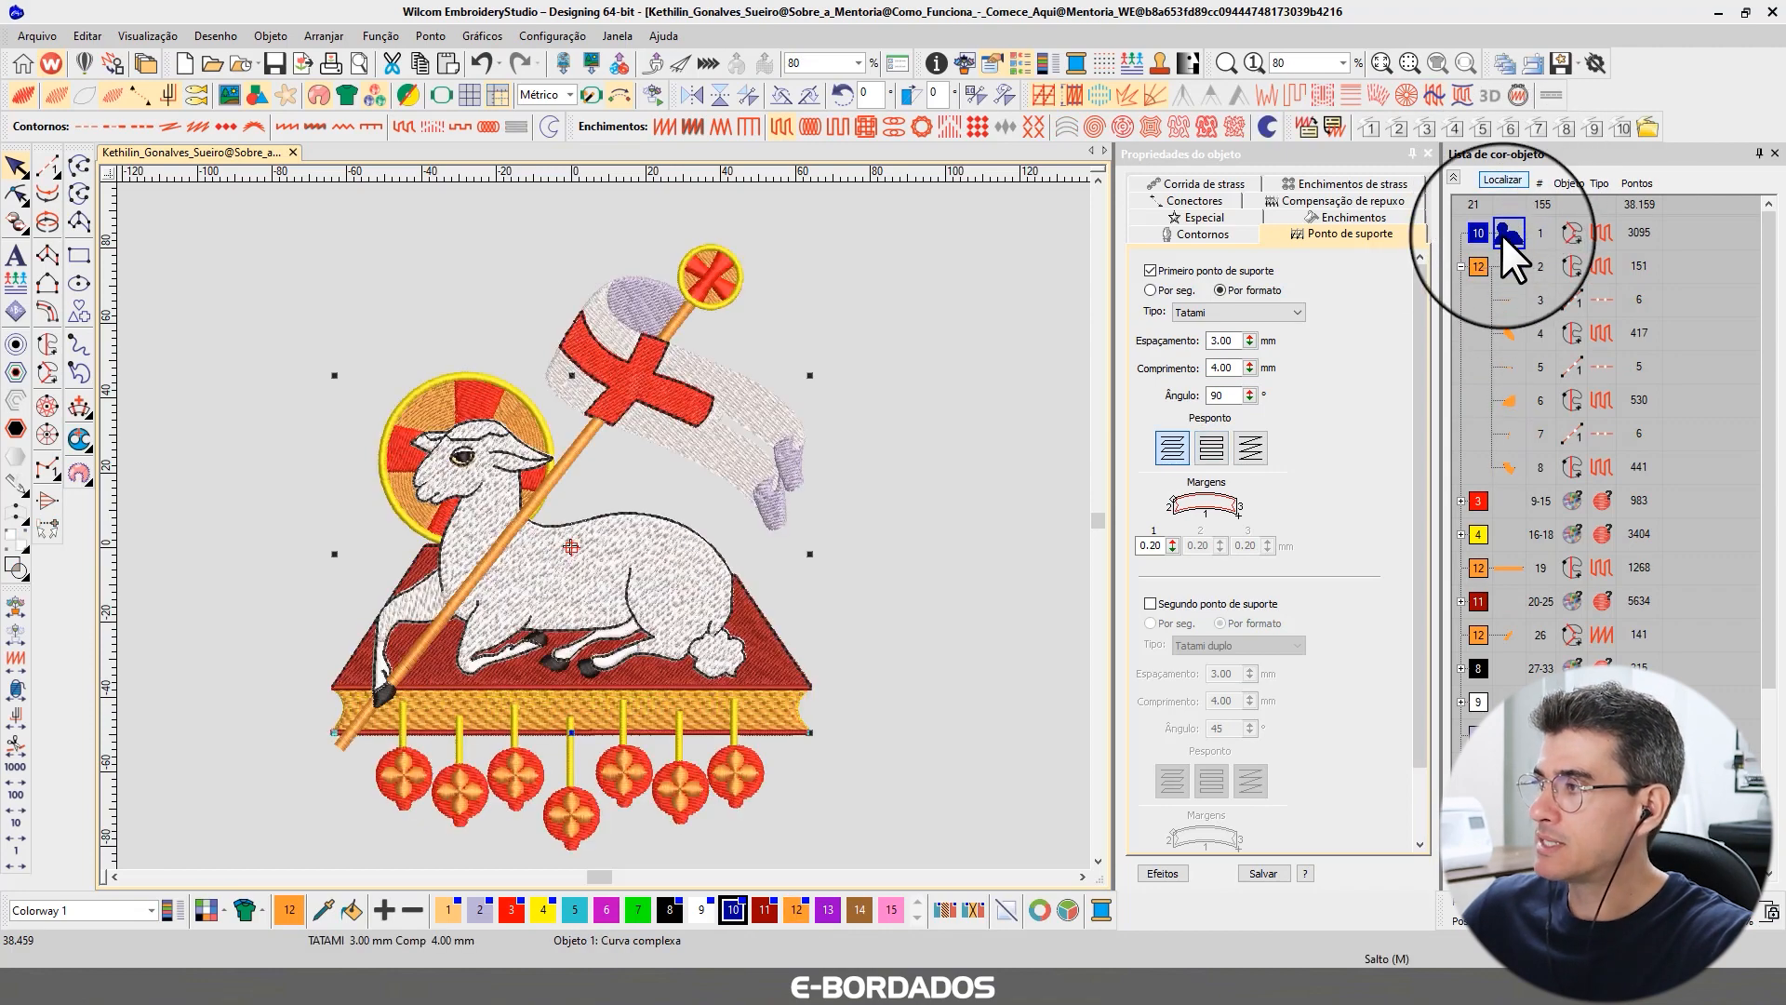
{"action": "left_click", "coordinate": [1480, 266], "text": "ctrl"}
{"action": "left_click", "coordinate": [1500, 179]}
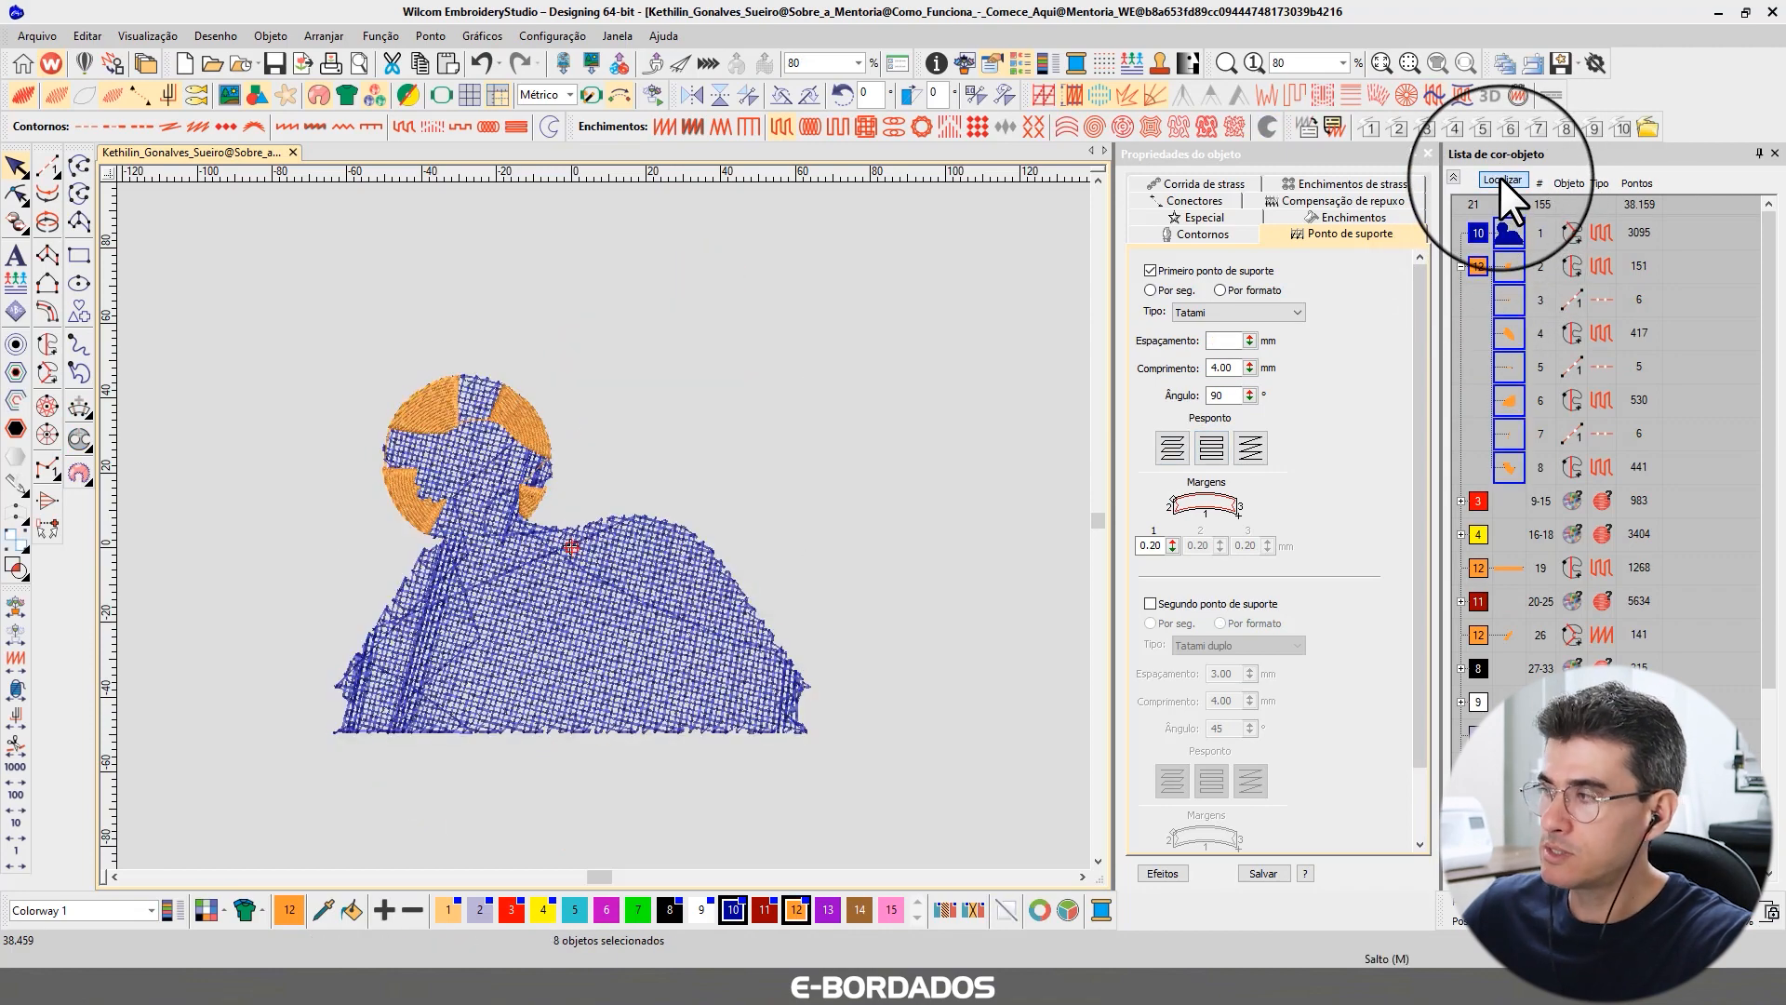
{"action": "left_click", "coordinate": [1500, 177]}
{"action": "left_click", "coordinate": [1479, 501], "text": "ctrl"}
{"action": "left_click", "coordinate": [1515, 174]}
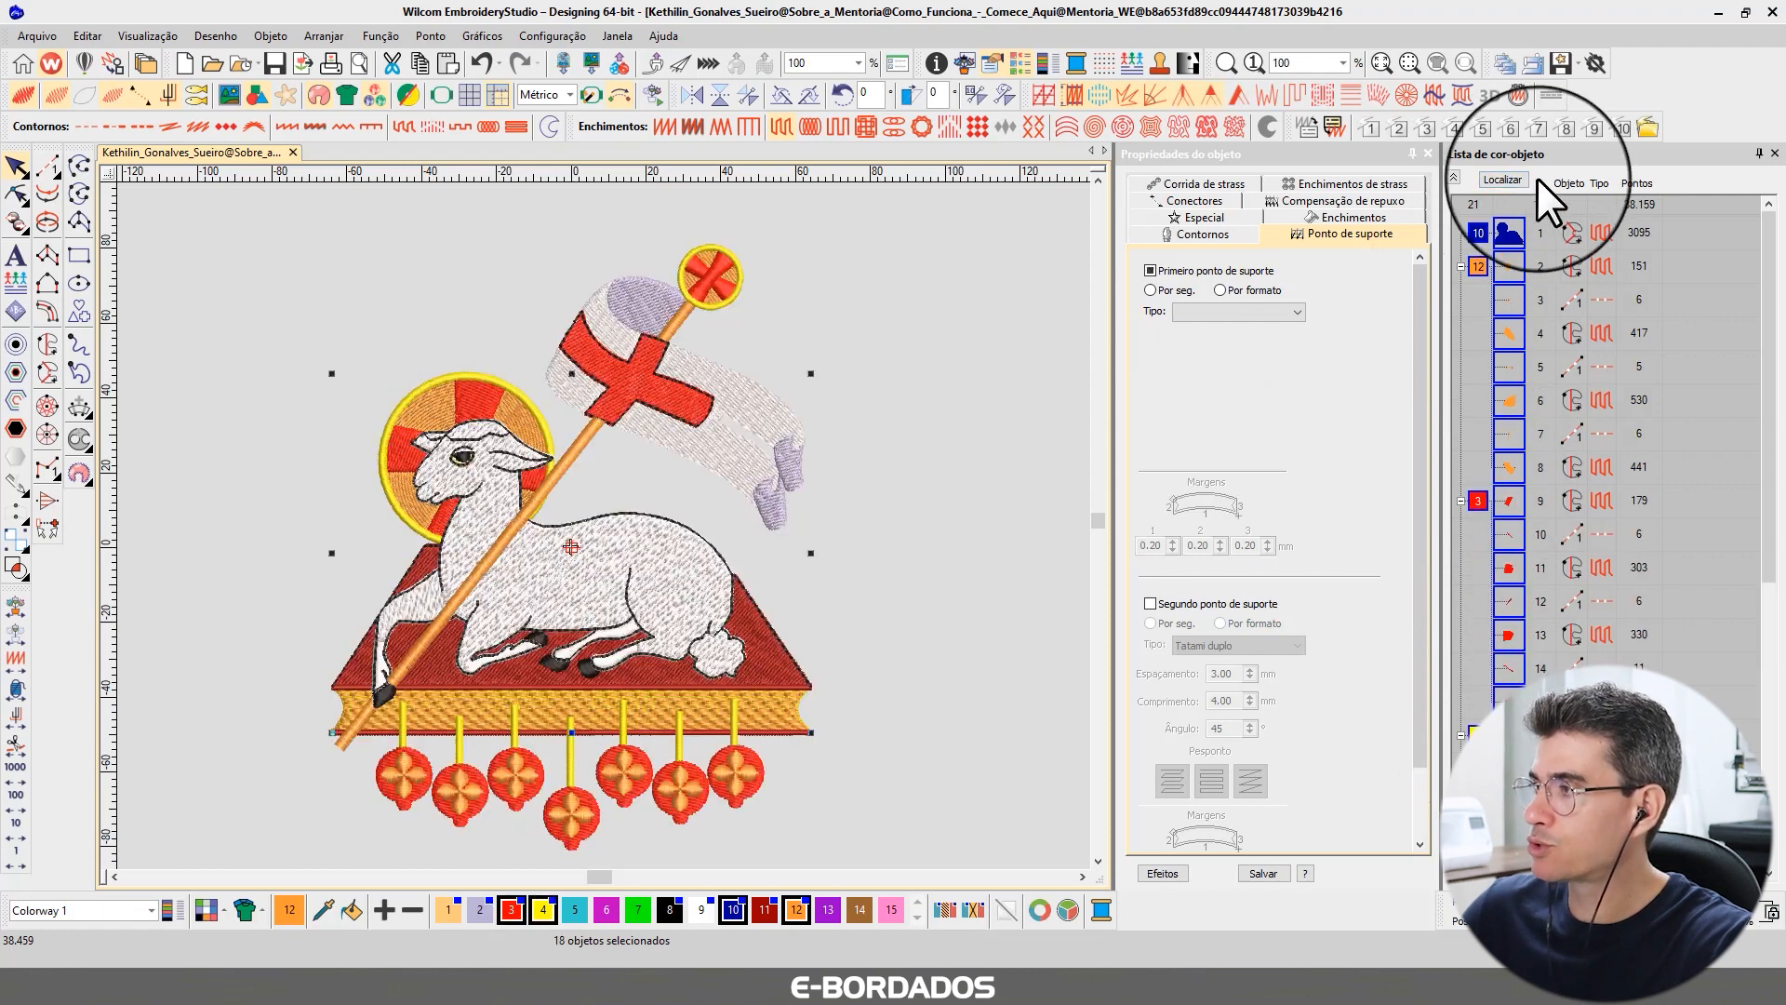
{"action": "left_click", "coordinate": [1504, 179]}
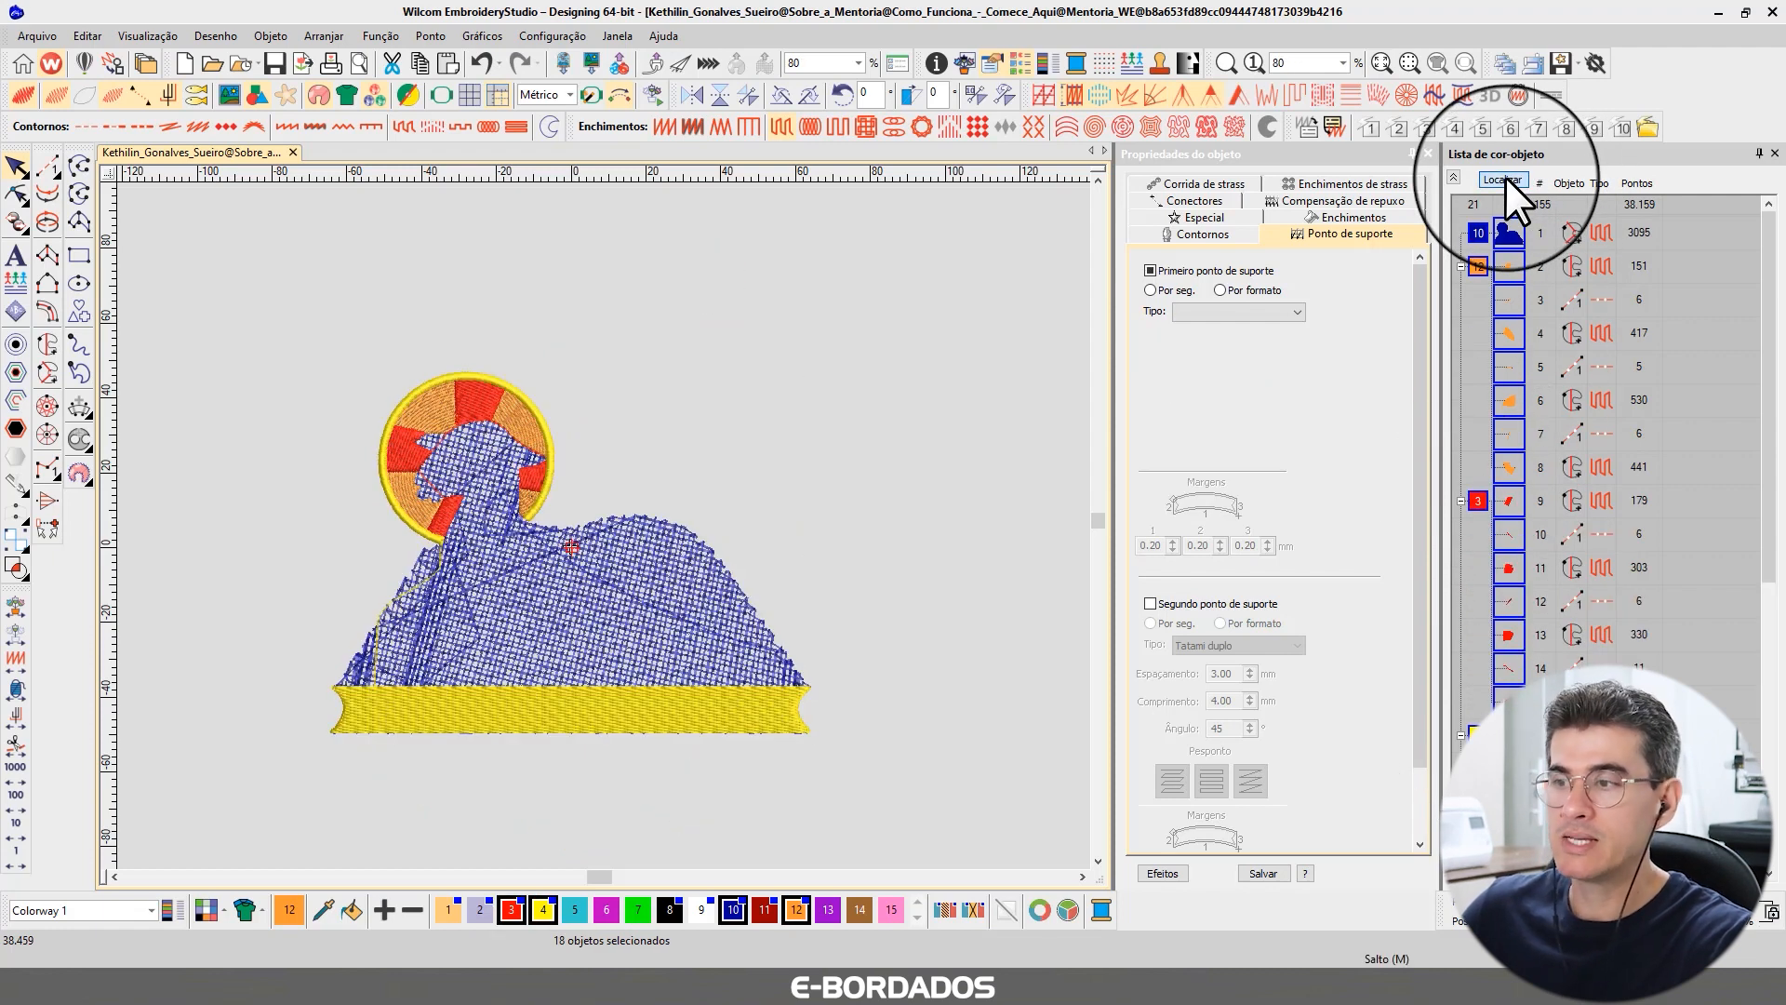
{"action": "left_click", "coordinate": [1506, 176]}
{"action": "left_click", "coordinate": [1499, 226]}
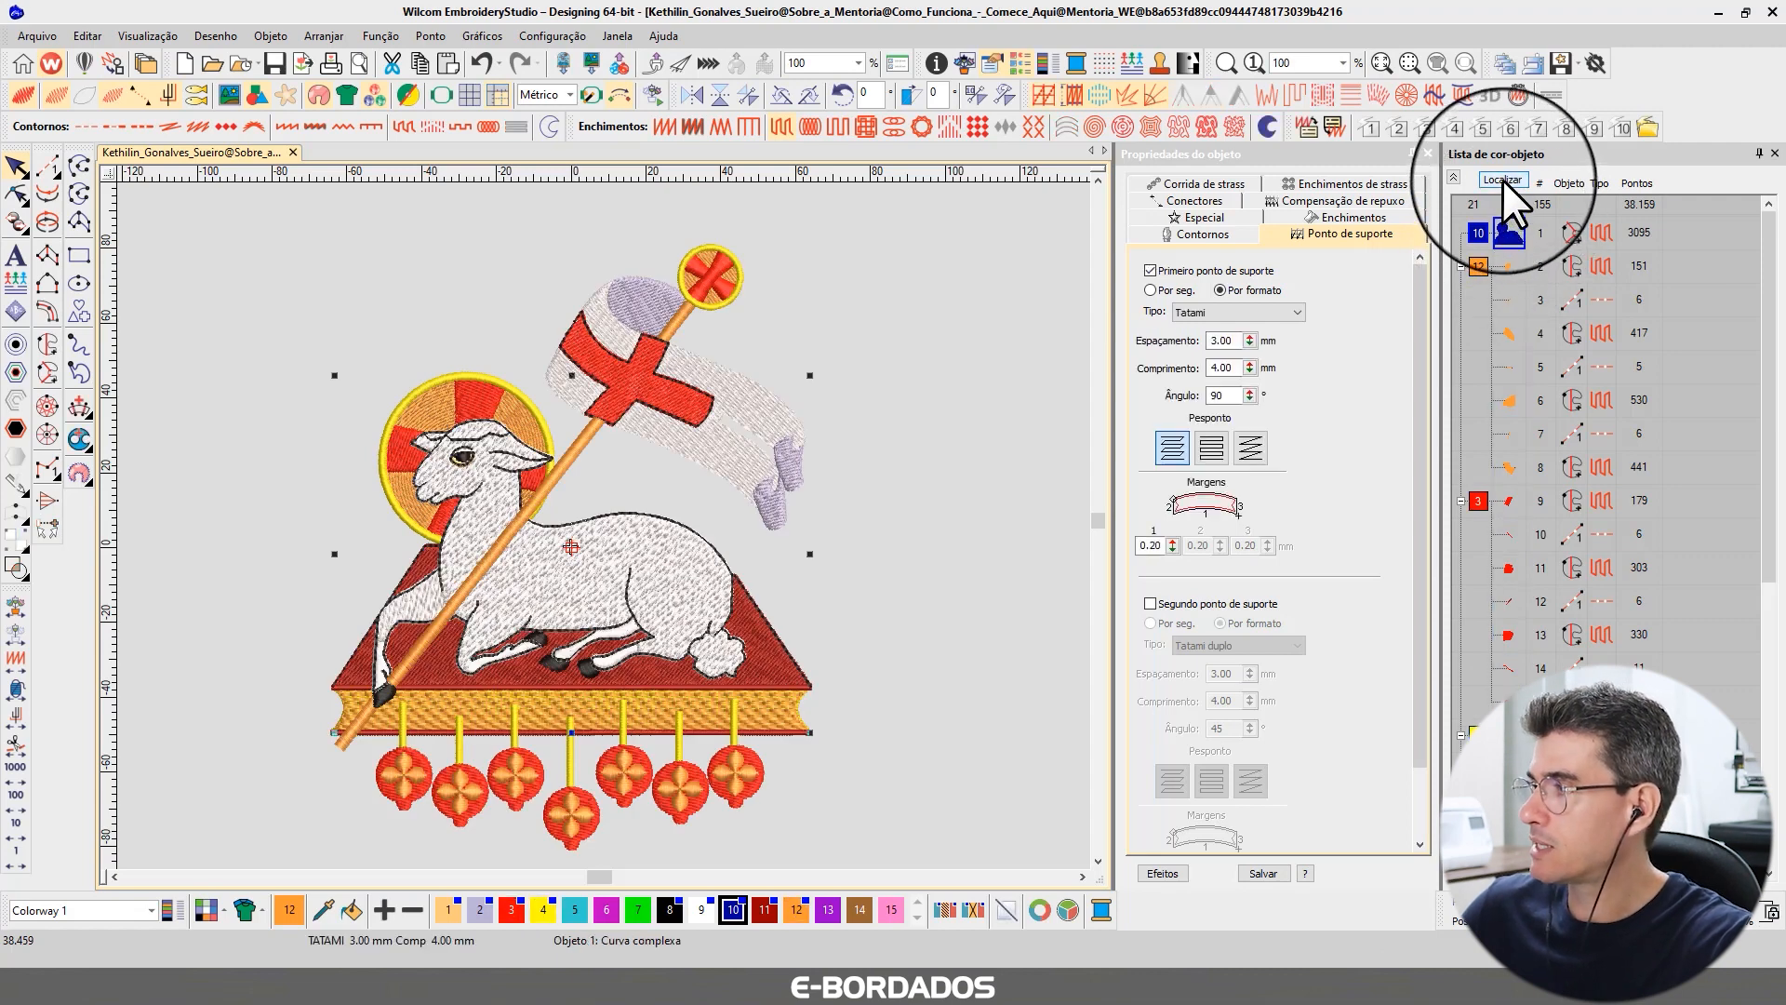
{"action": "left_click", "coordinate": [1504, 181]}
{"action": "left_click", "coordinate": [1503, 181]}
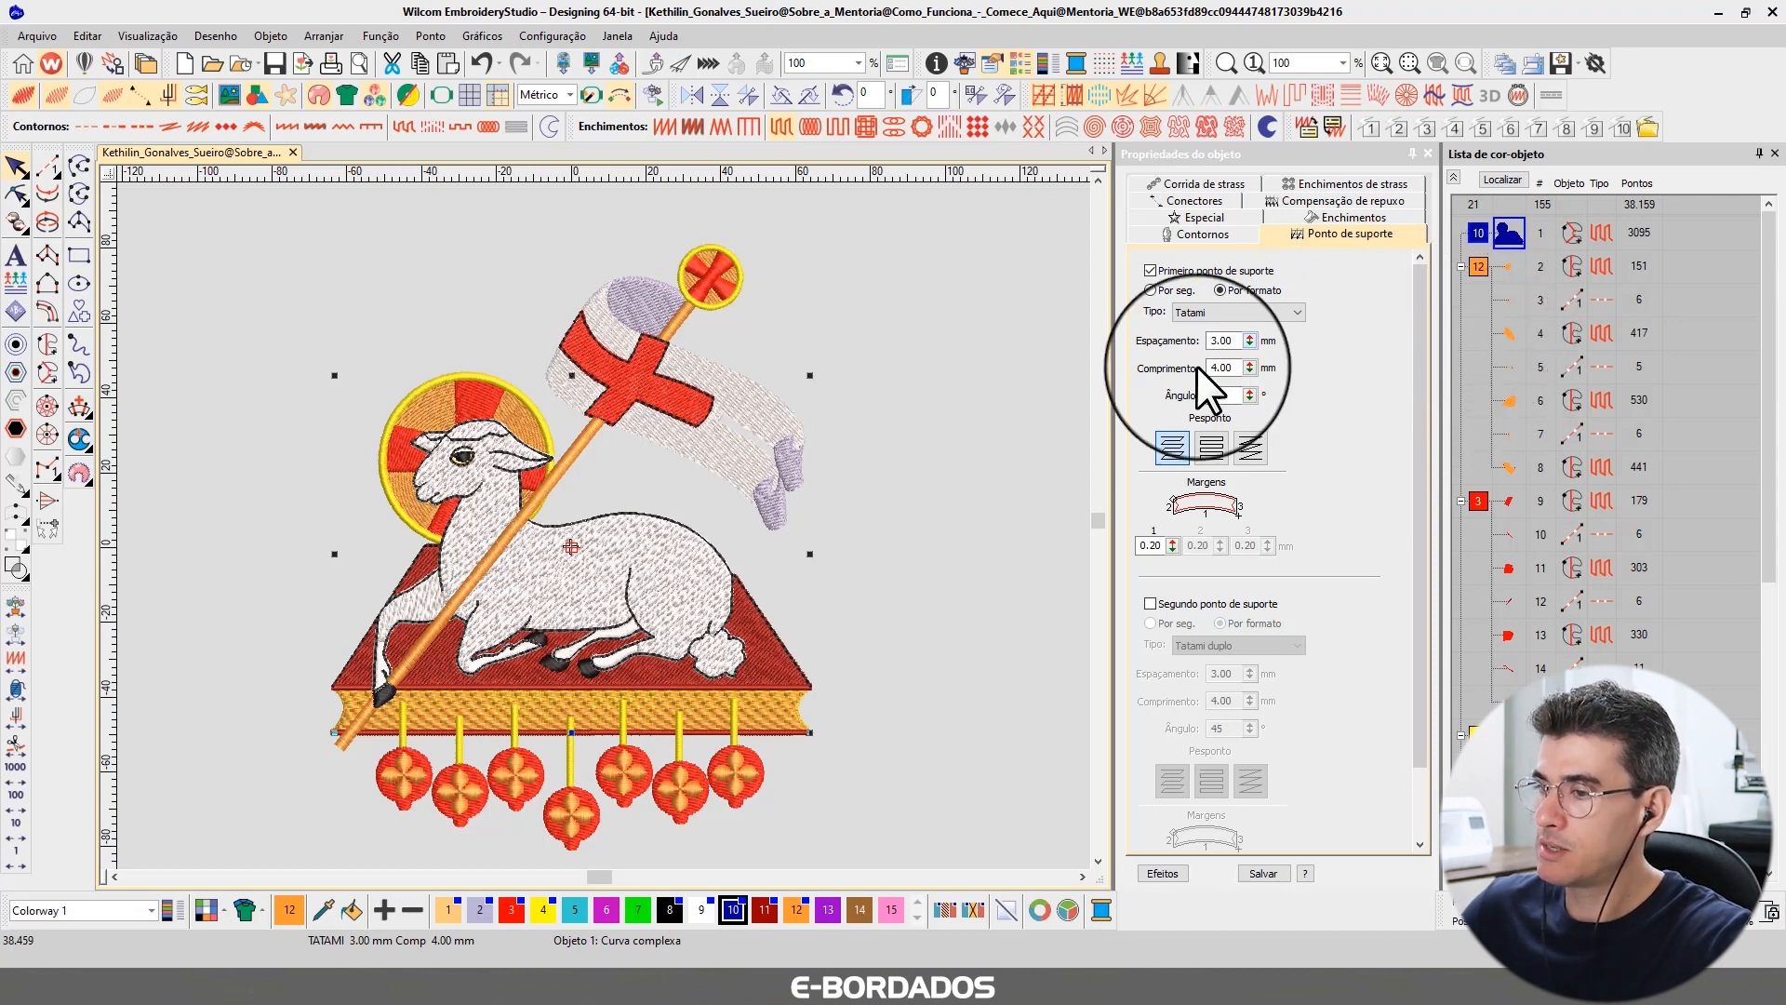
Compare the lamb's Tatami fill settings with those of the new shape.
{"action": "left_click", "coordinate": [731, 911]}
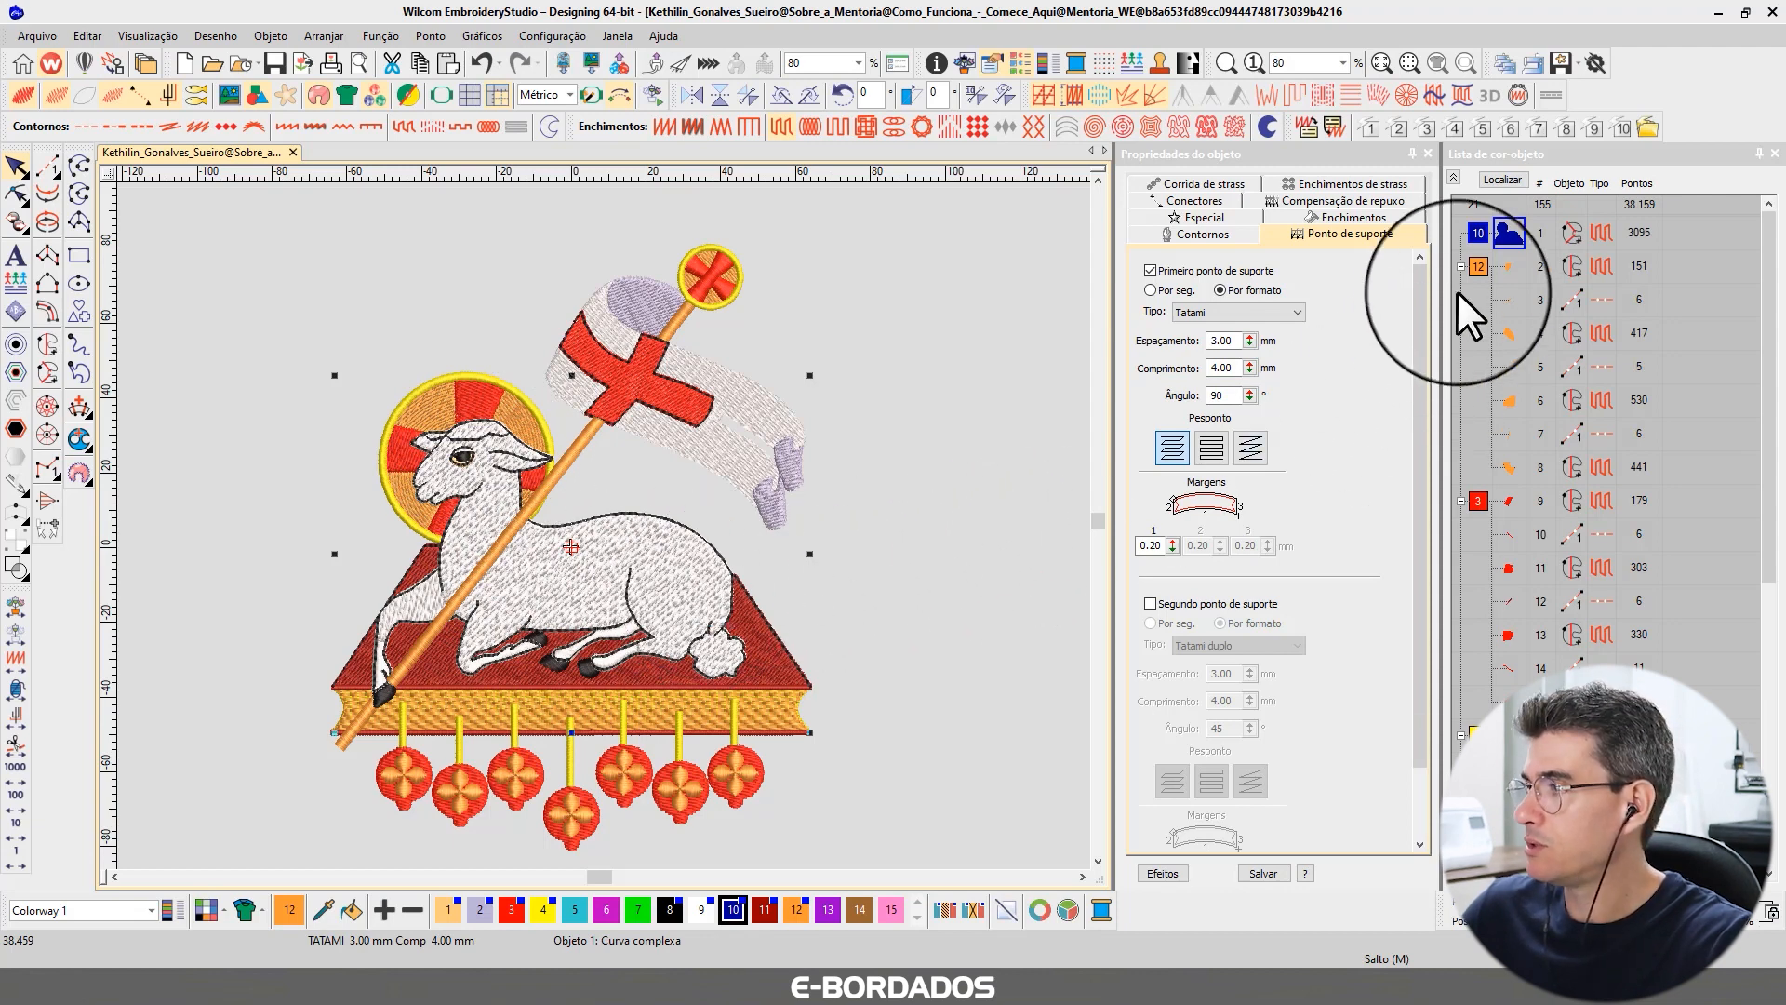
{"action": "left_click", "coordinate": [1454, 178]}
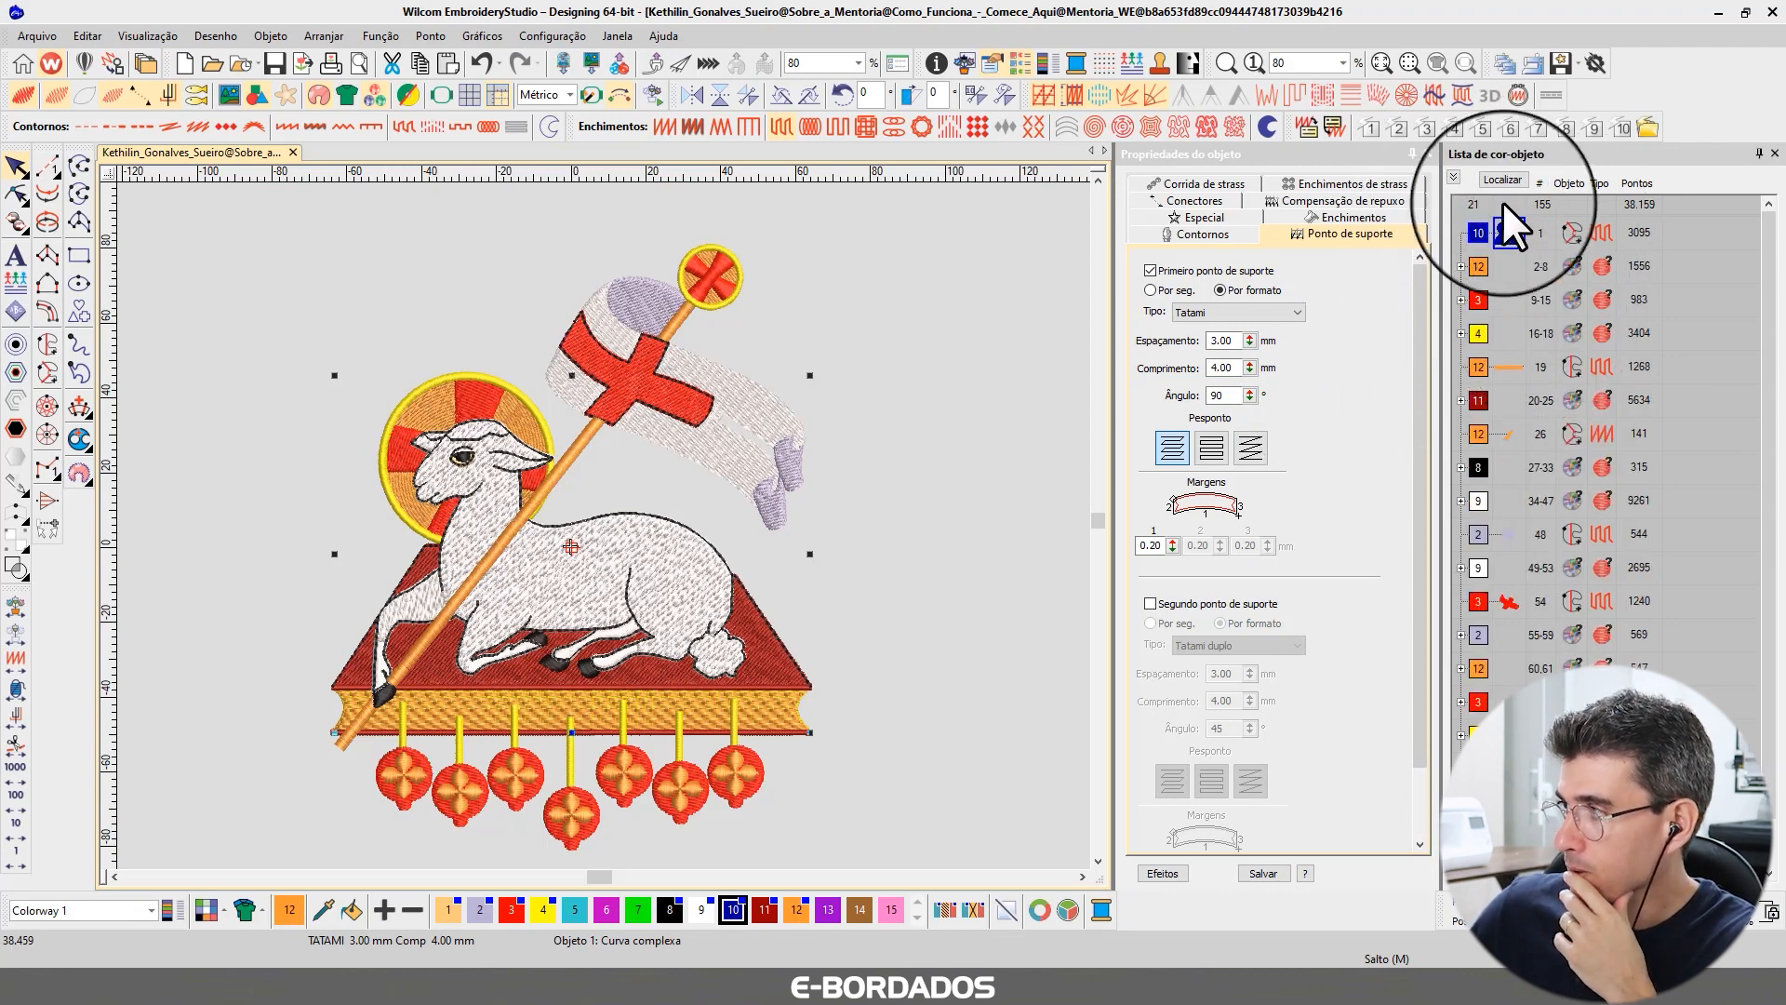
{"action": "left_click", "coordinate": [1497, 177]}
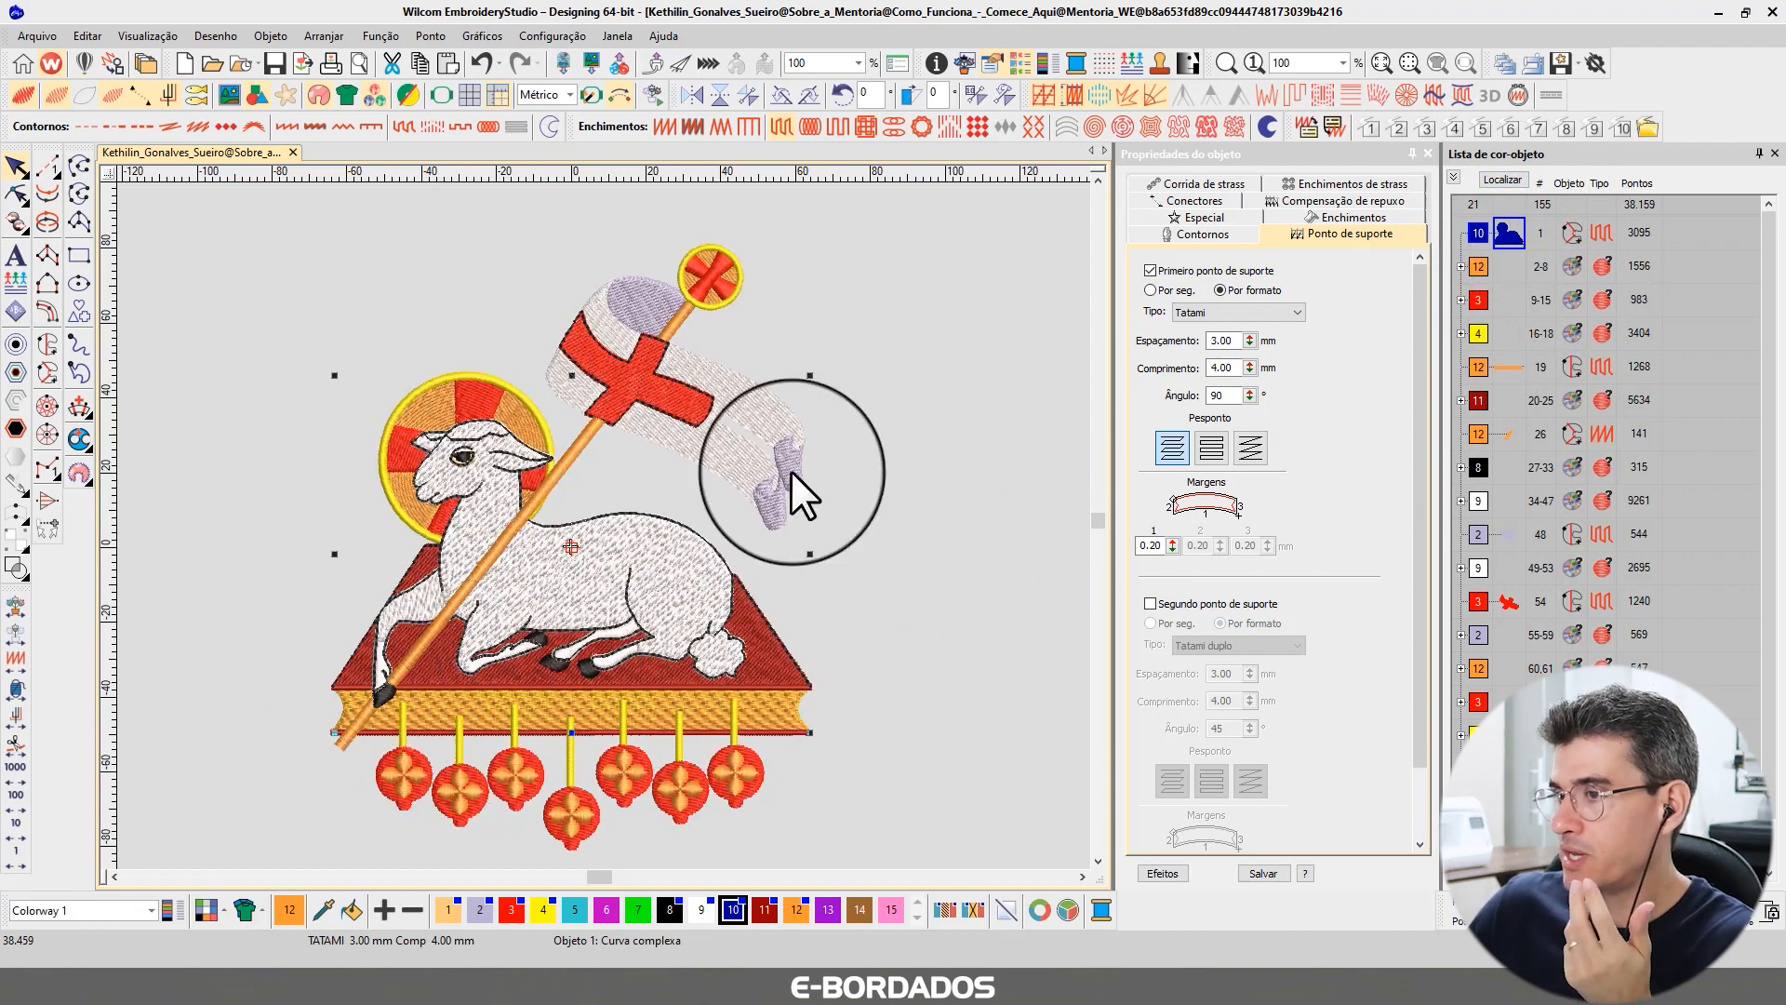
{"action": "left_click", "coordinate": [534, 575]}
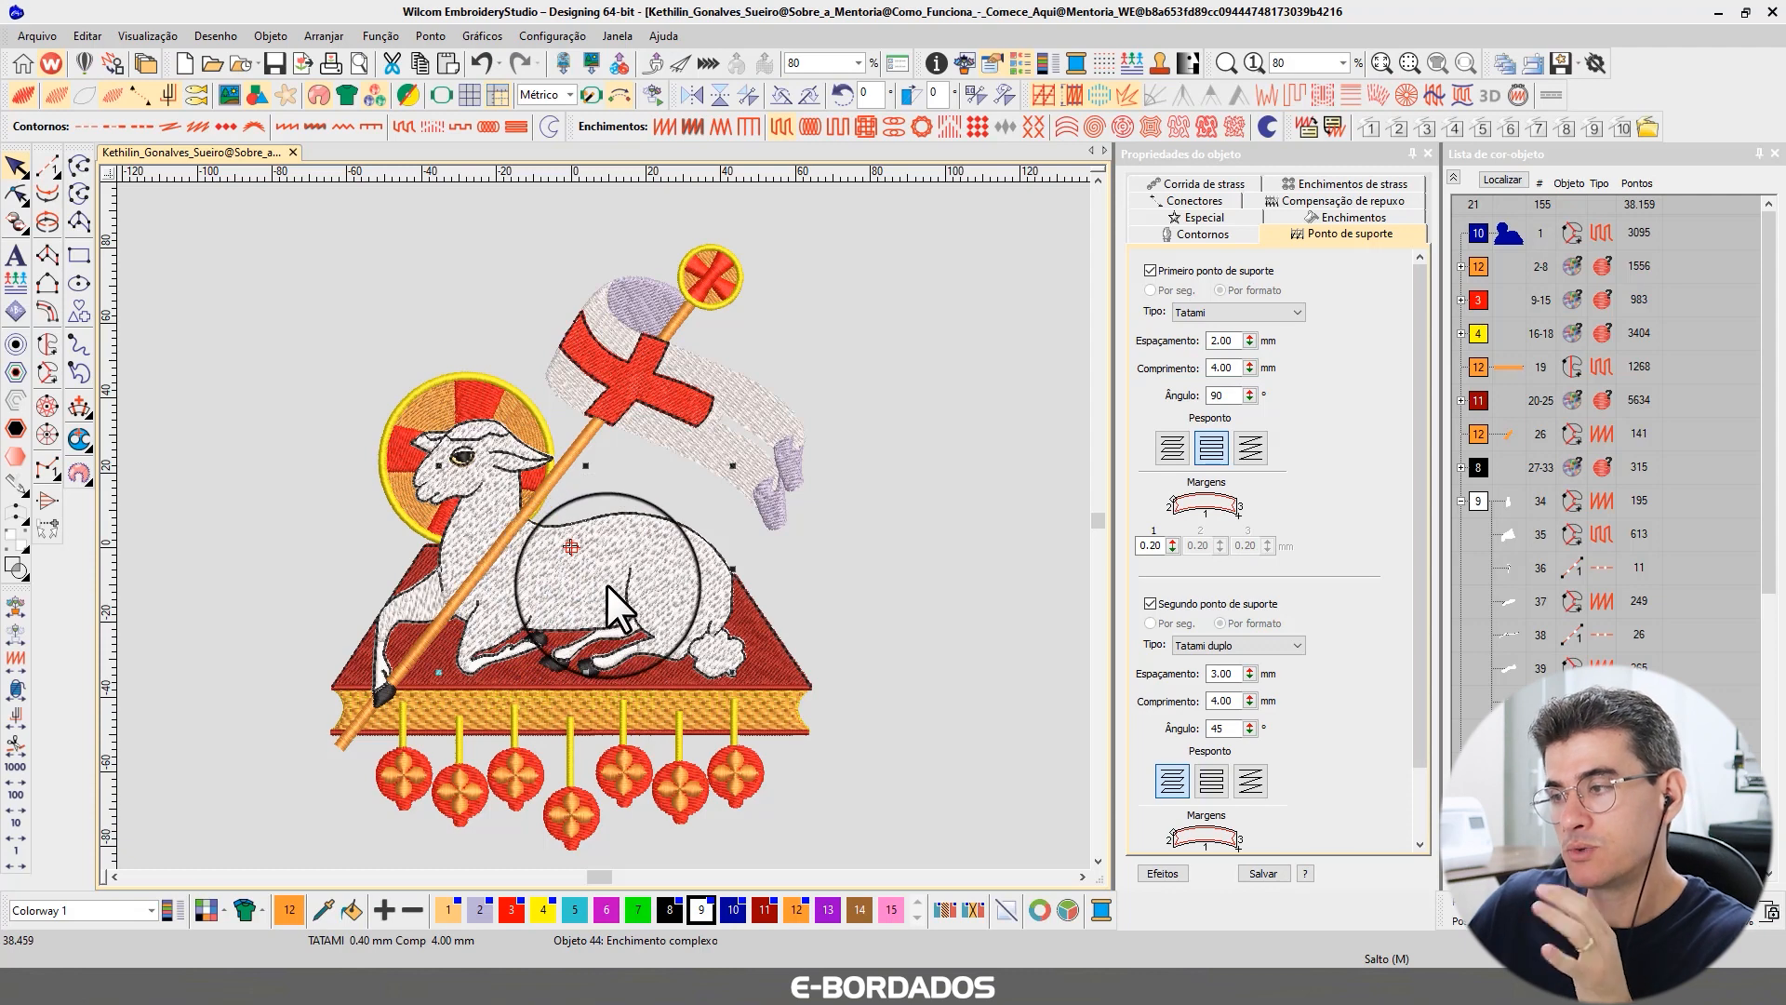
{"action": "left_click", "coordinate": [1353, 216]}
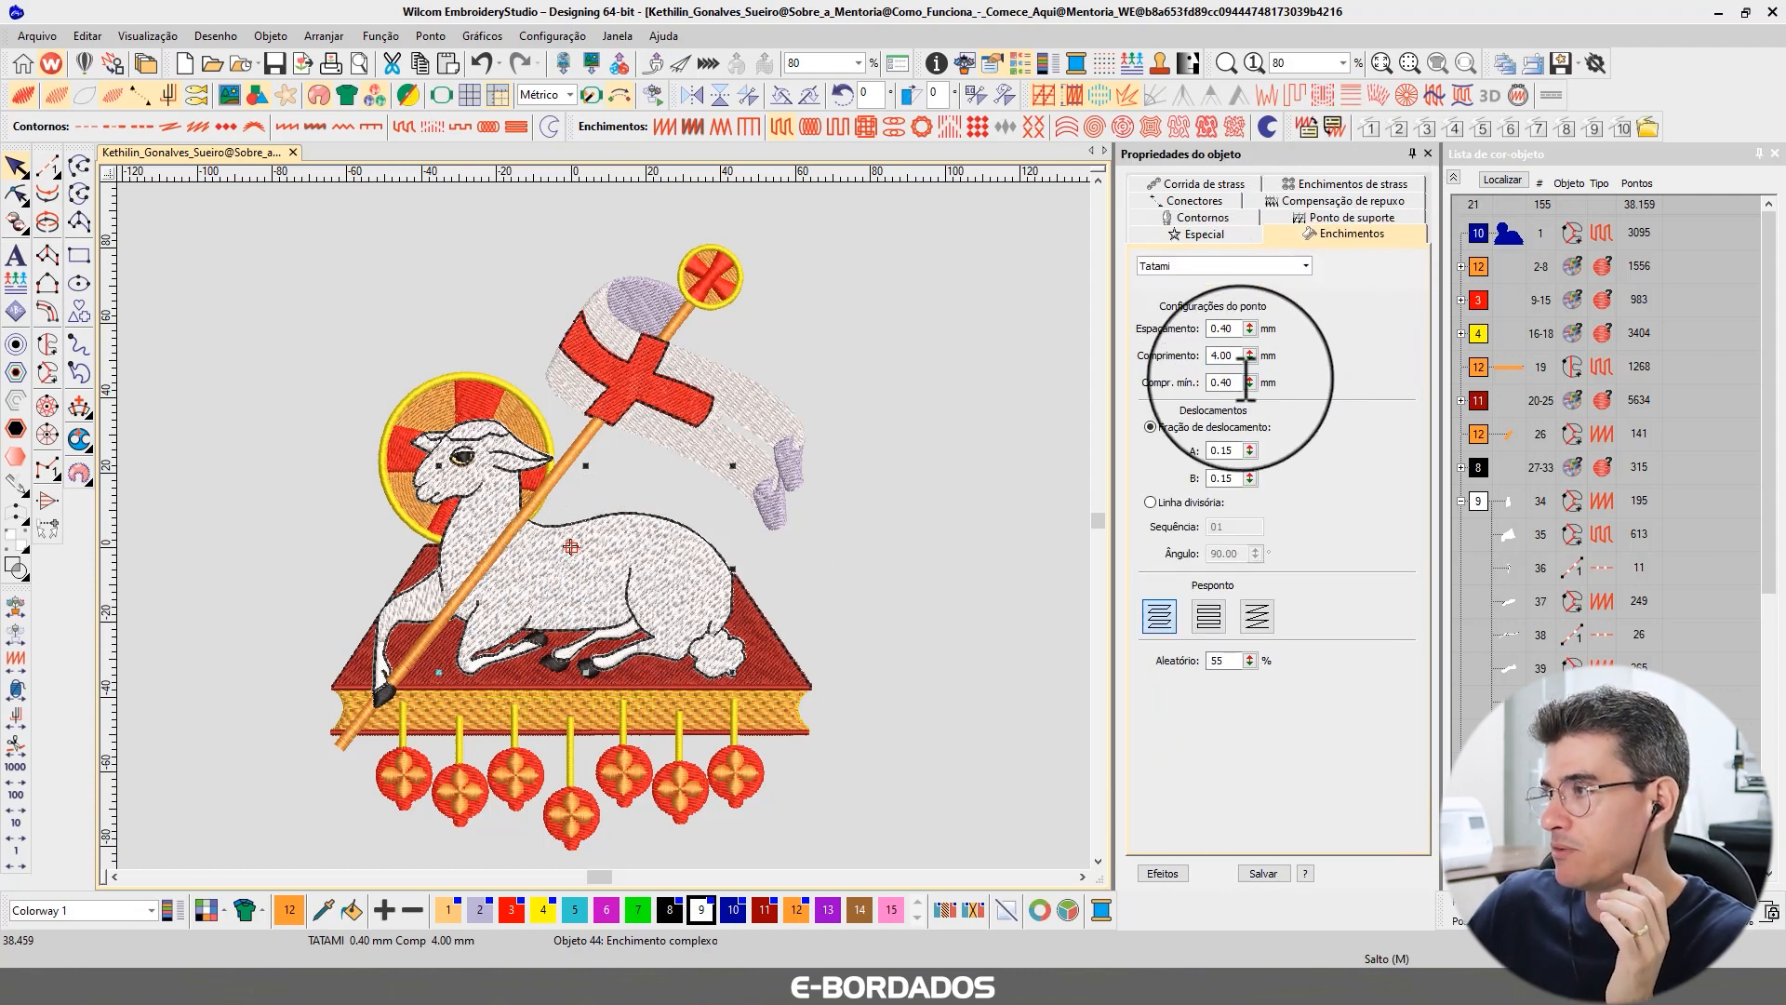
{"action": "left_click", "coordinate": [1509, 234]}
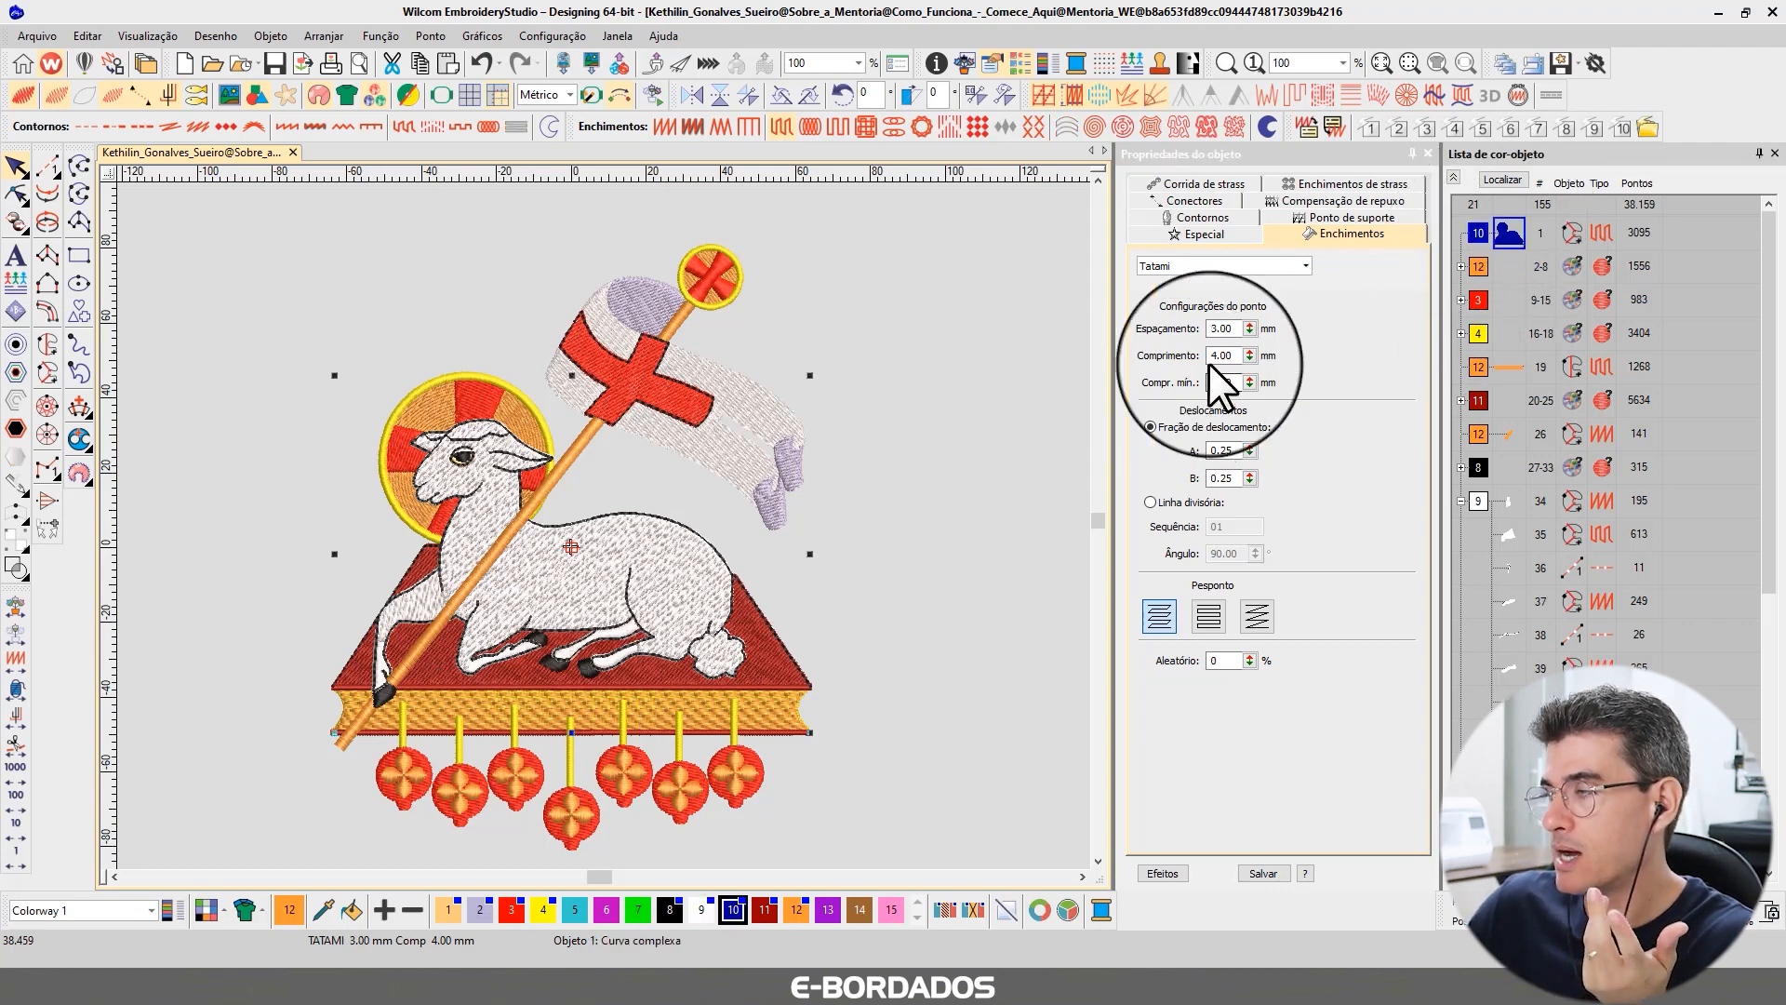
Assign thread color 12 to the new lamb-and-book shape.
{"action": "left_click", "coordinate": [1500, 181]}
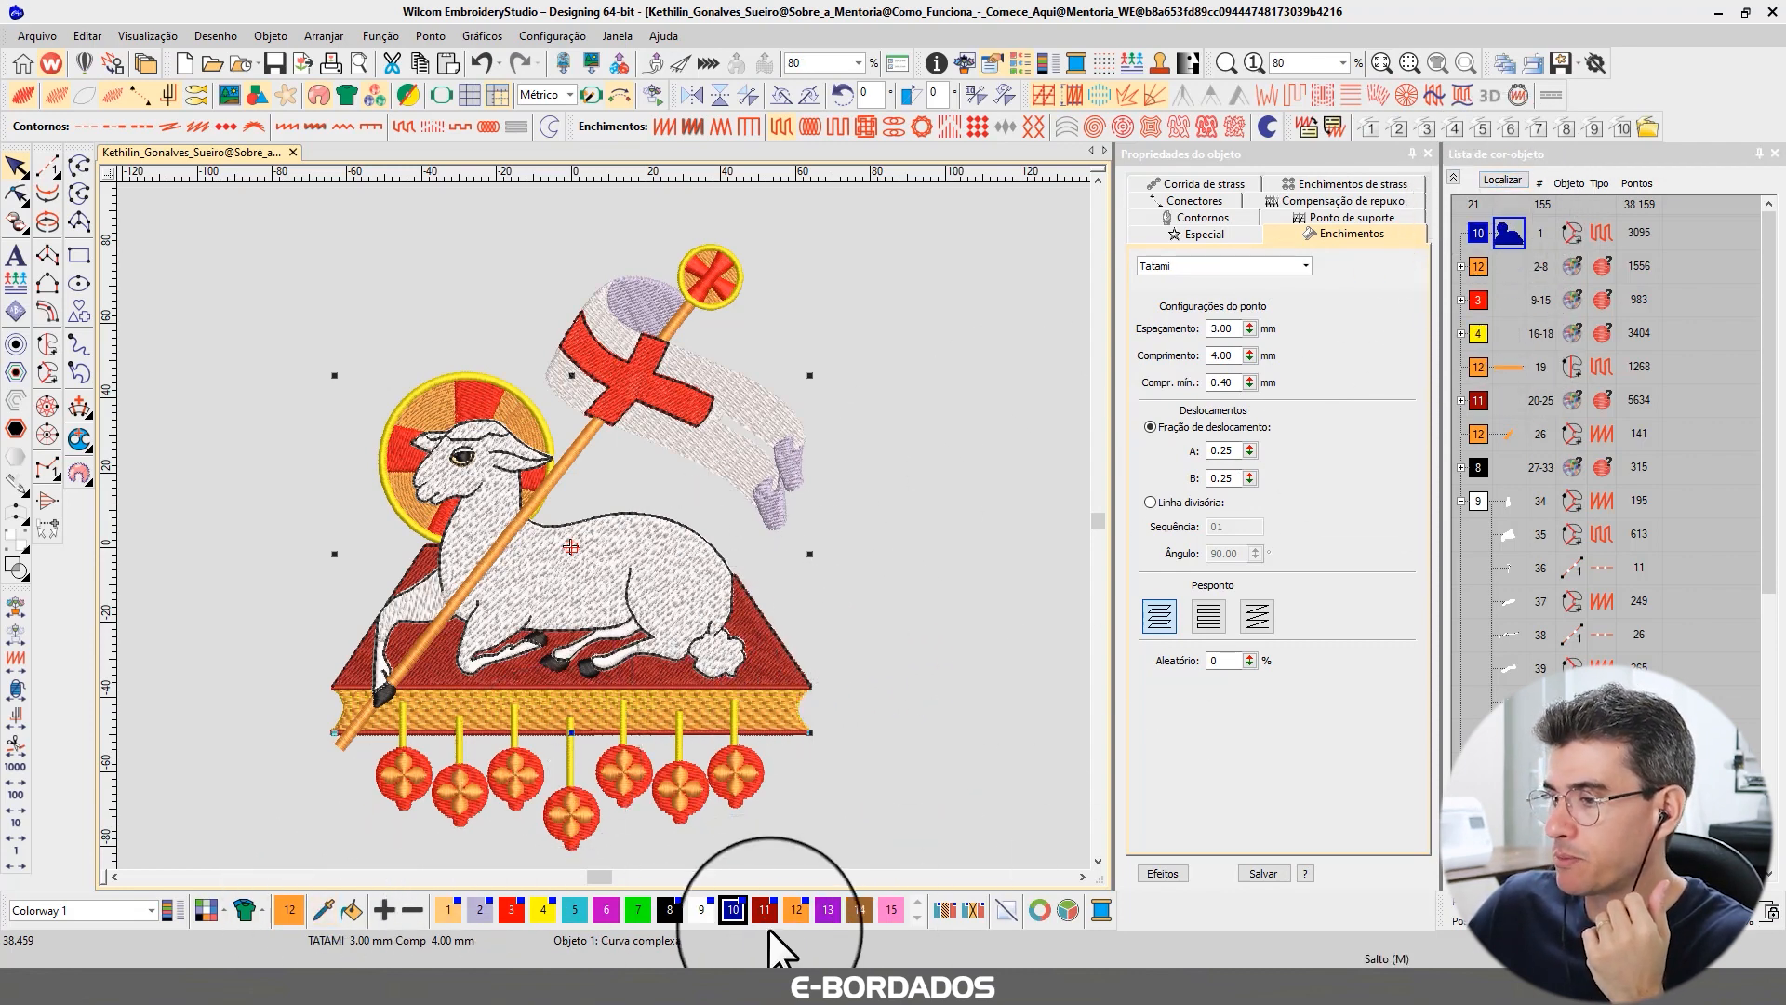
{"action": "left_click", "coordinate": [796, 910]}
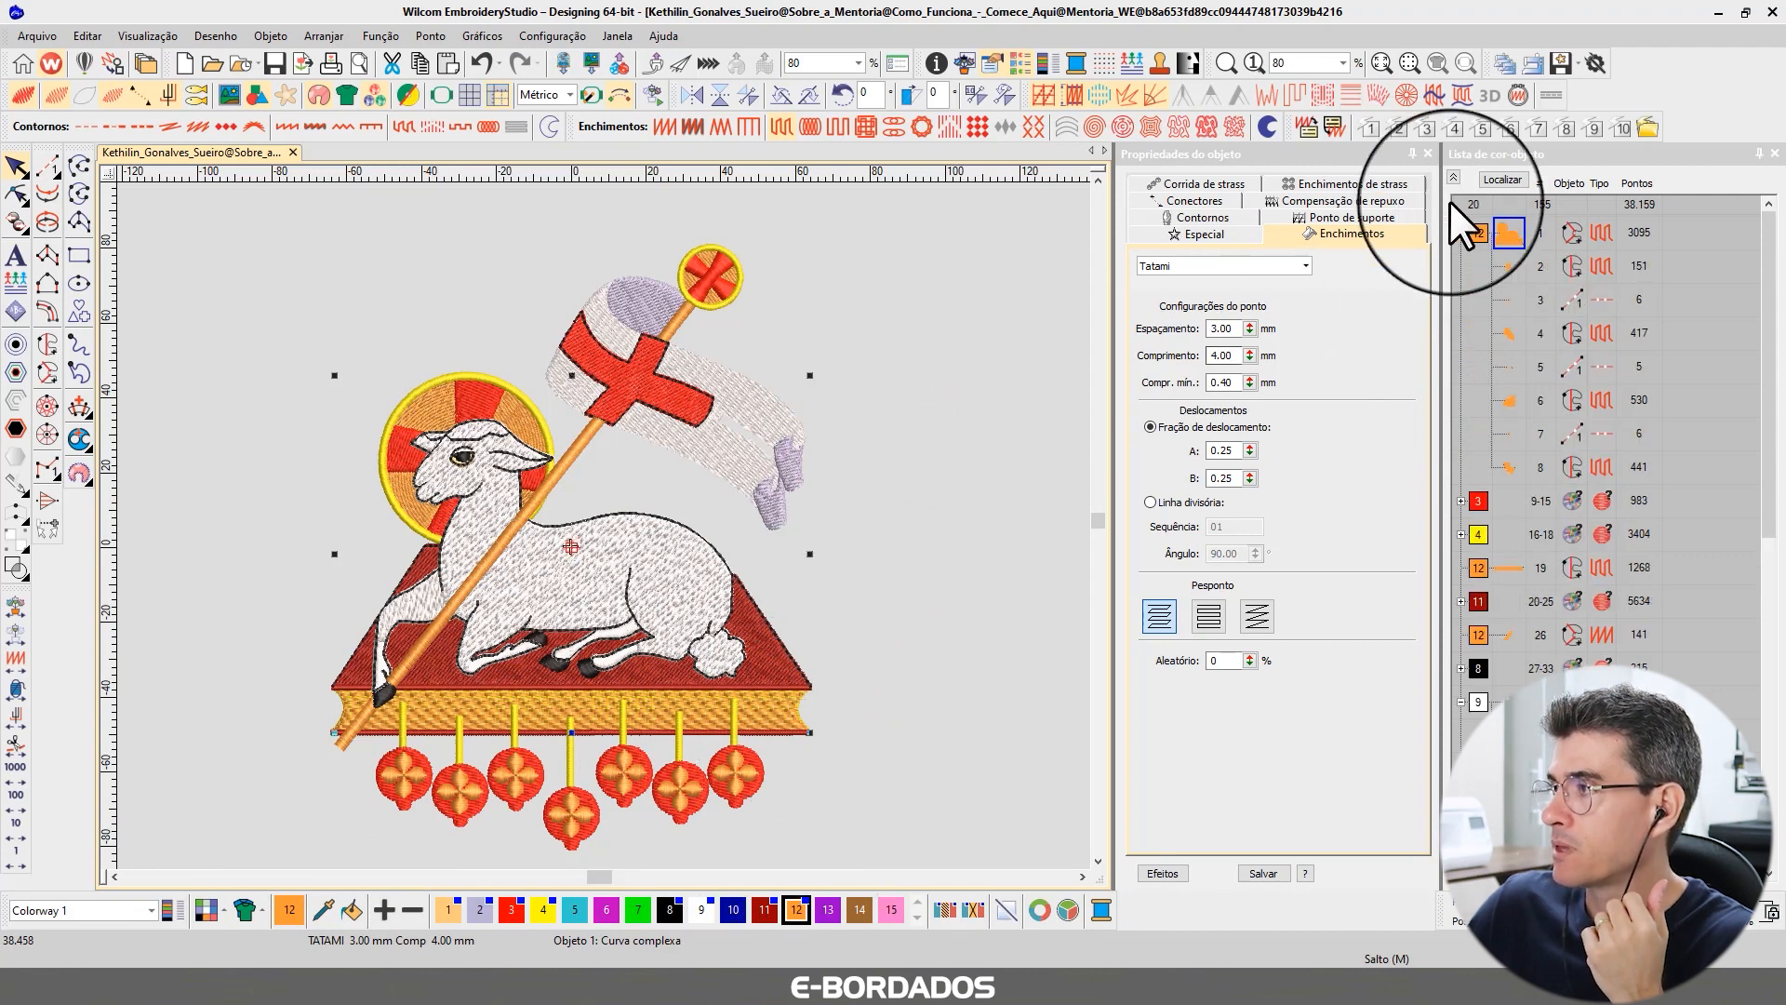
Select the new shape in the color-object list and view it on its own.
{"action": "left_click", "coordinate": [1461, 232]}
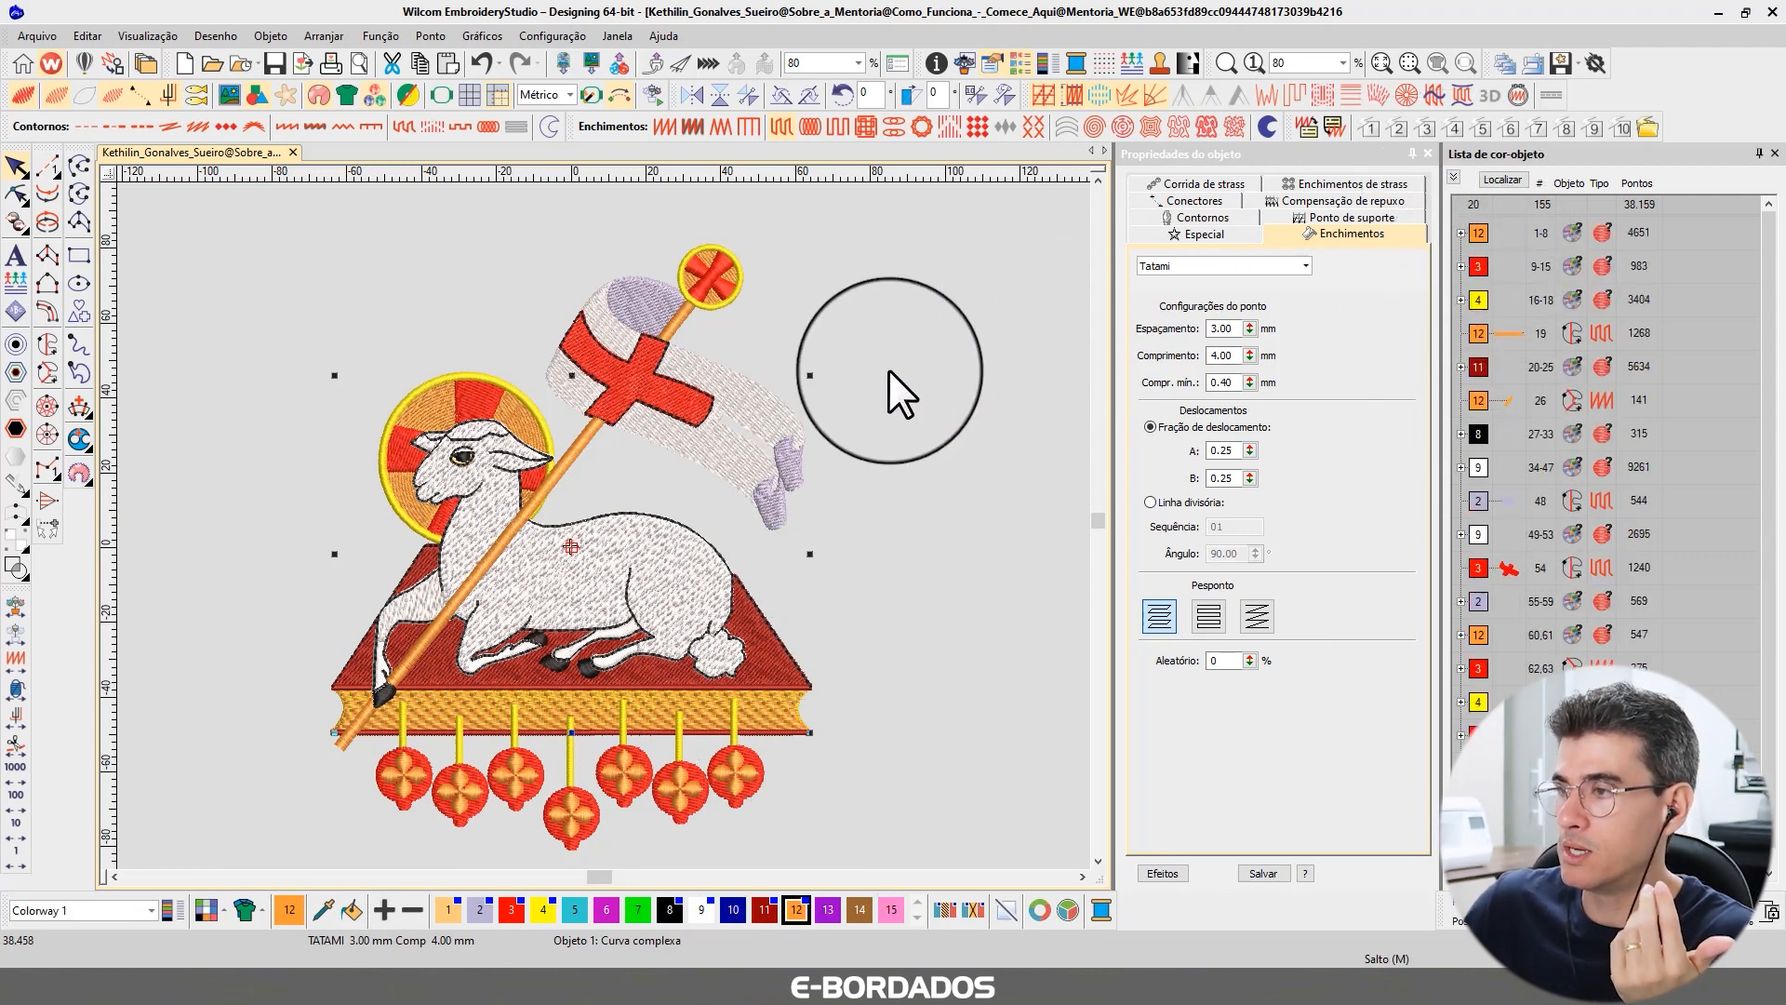
{"action": "left_click", "coordinate": [884, 328]}
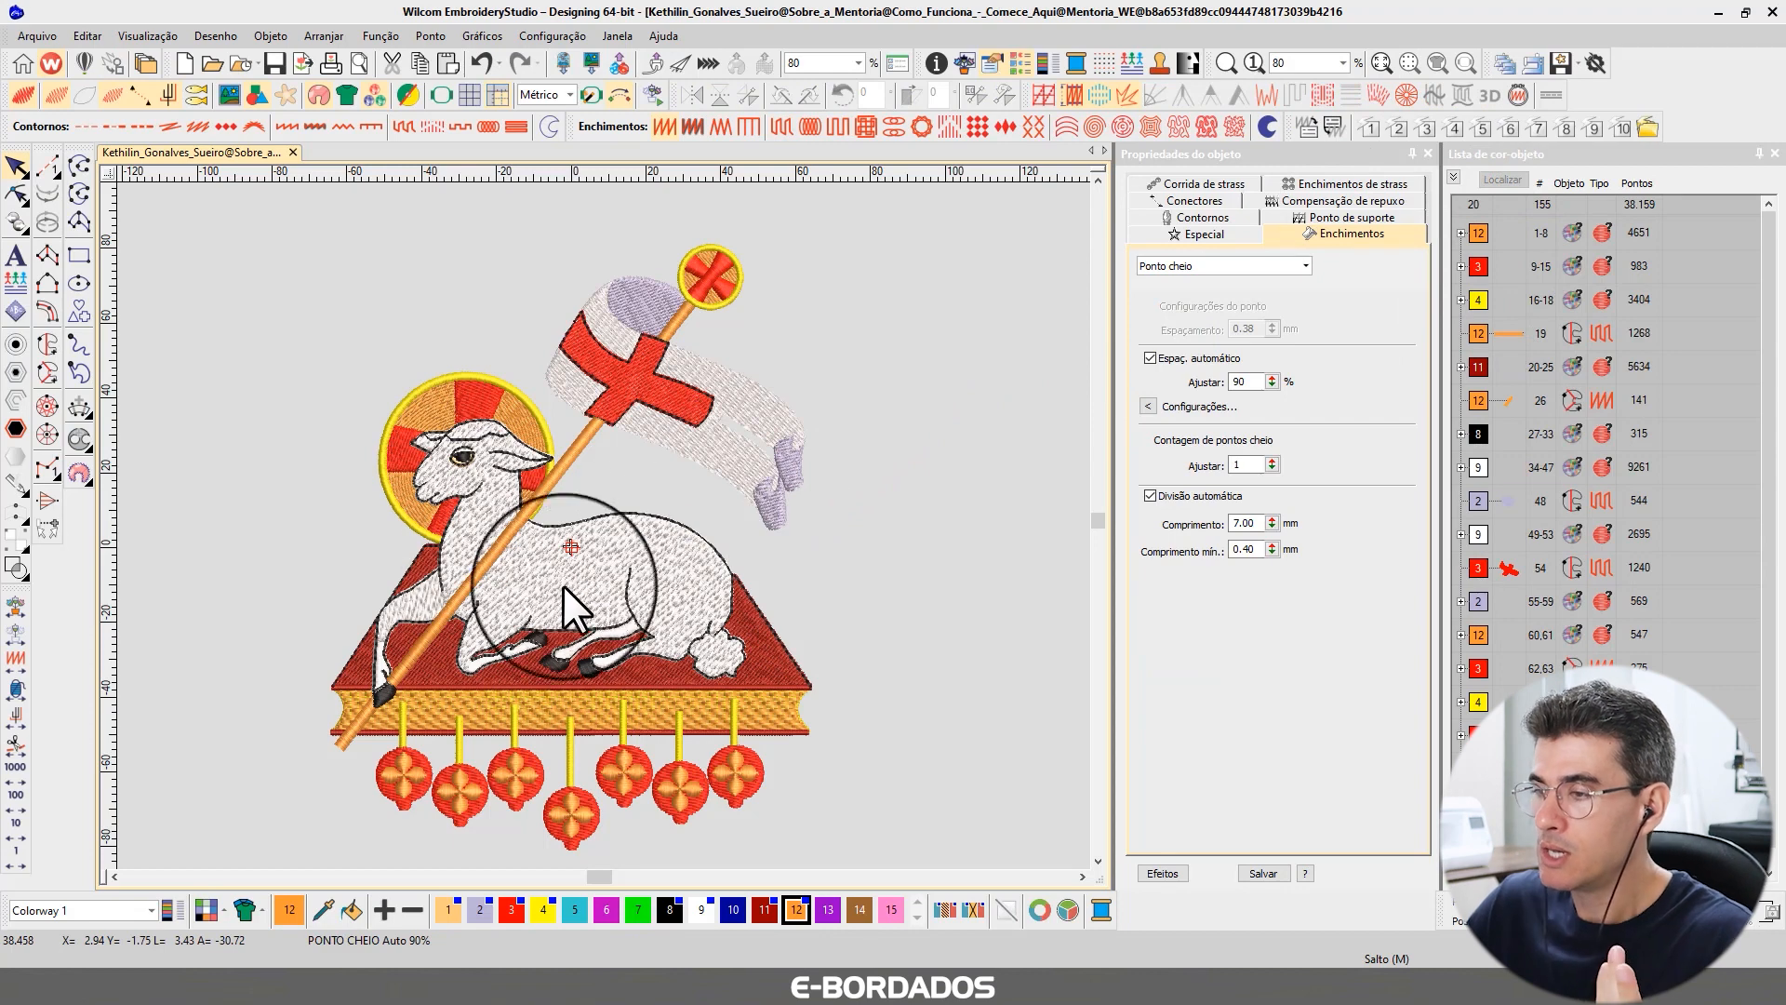
{"action": "left_click", "coordinate": [1460, 233]}
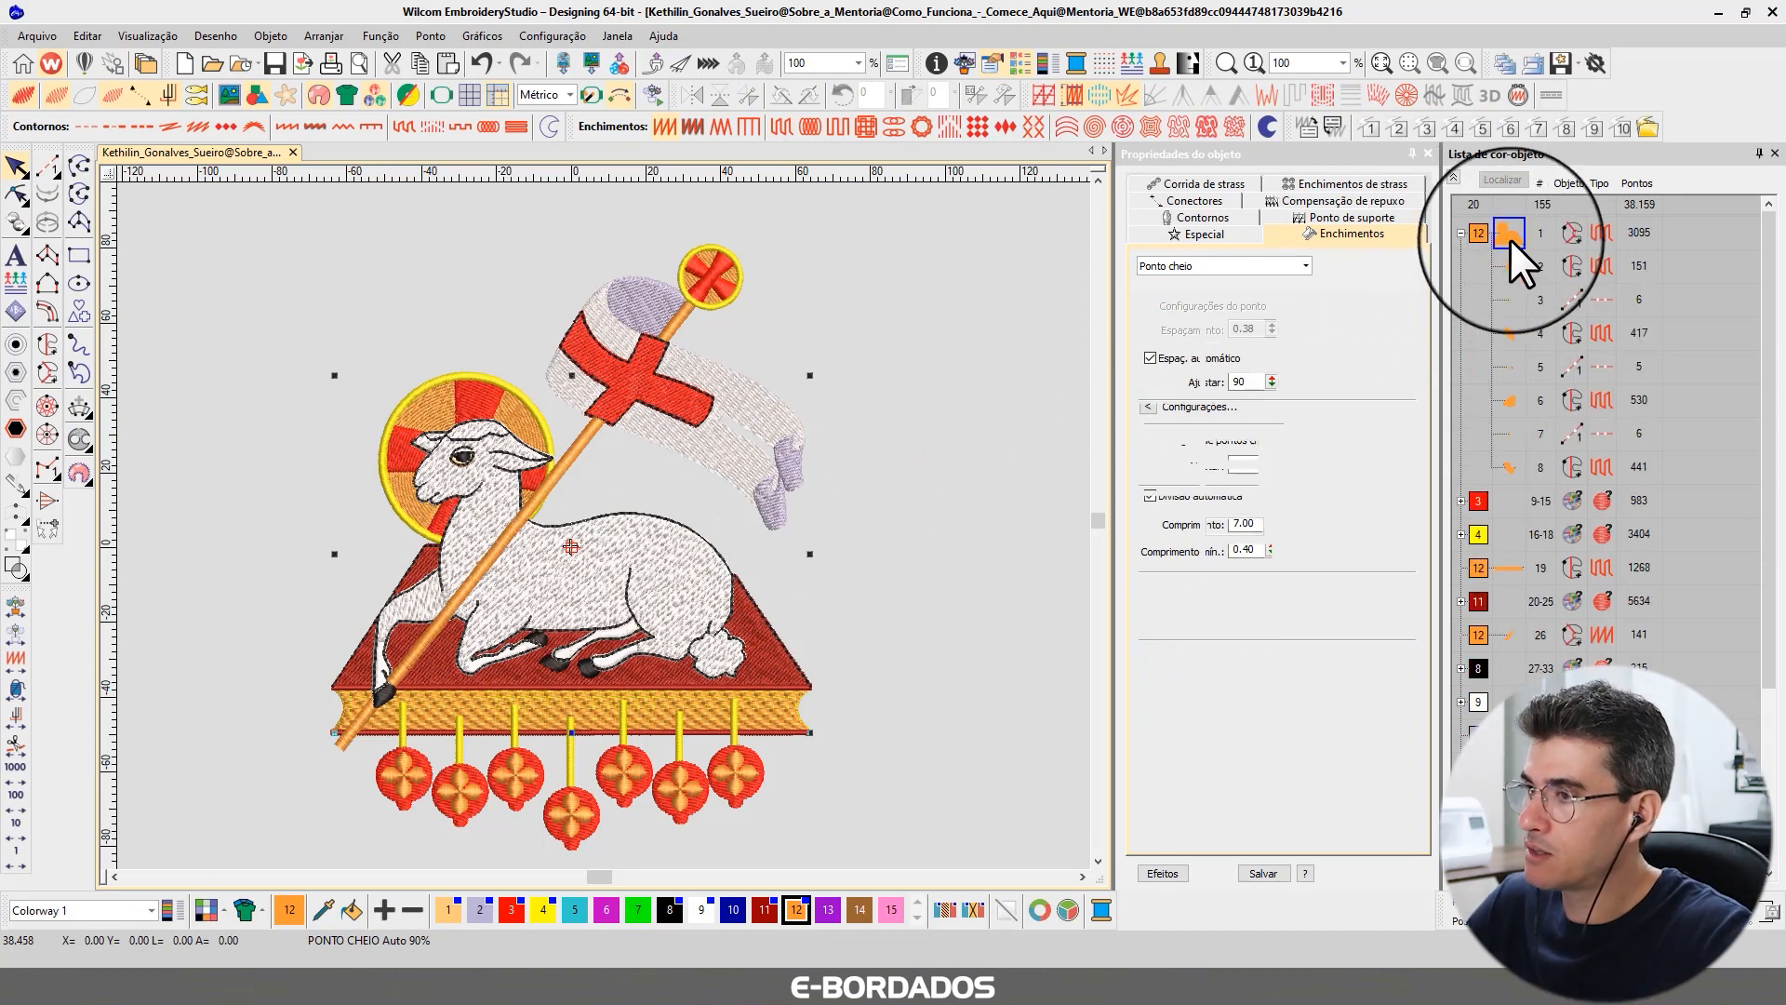
{"action": "left_click", "coordinate": [1508, 235]}
{"action": "left_click", "coordinate": [1502, 179]}
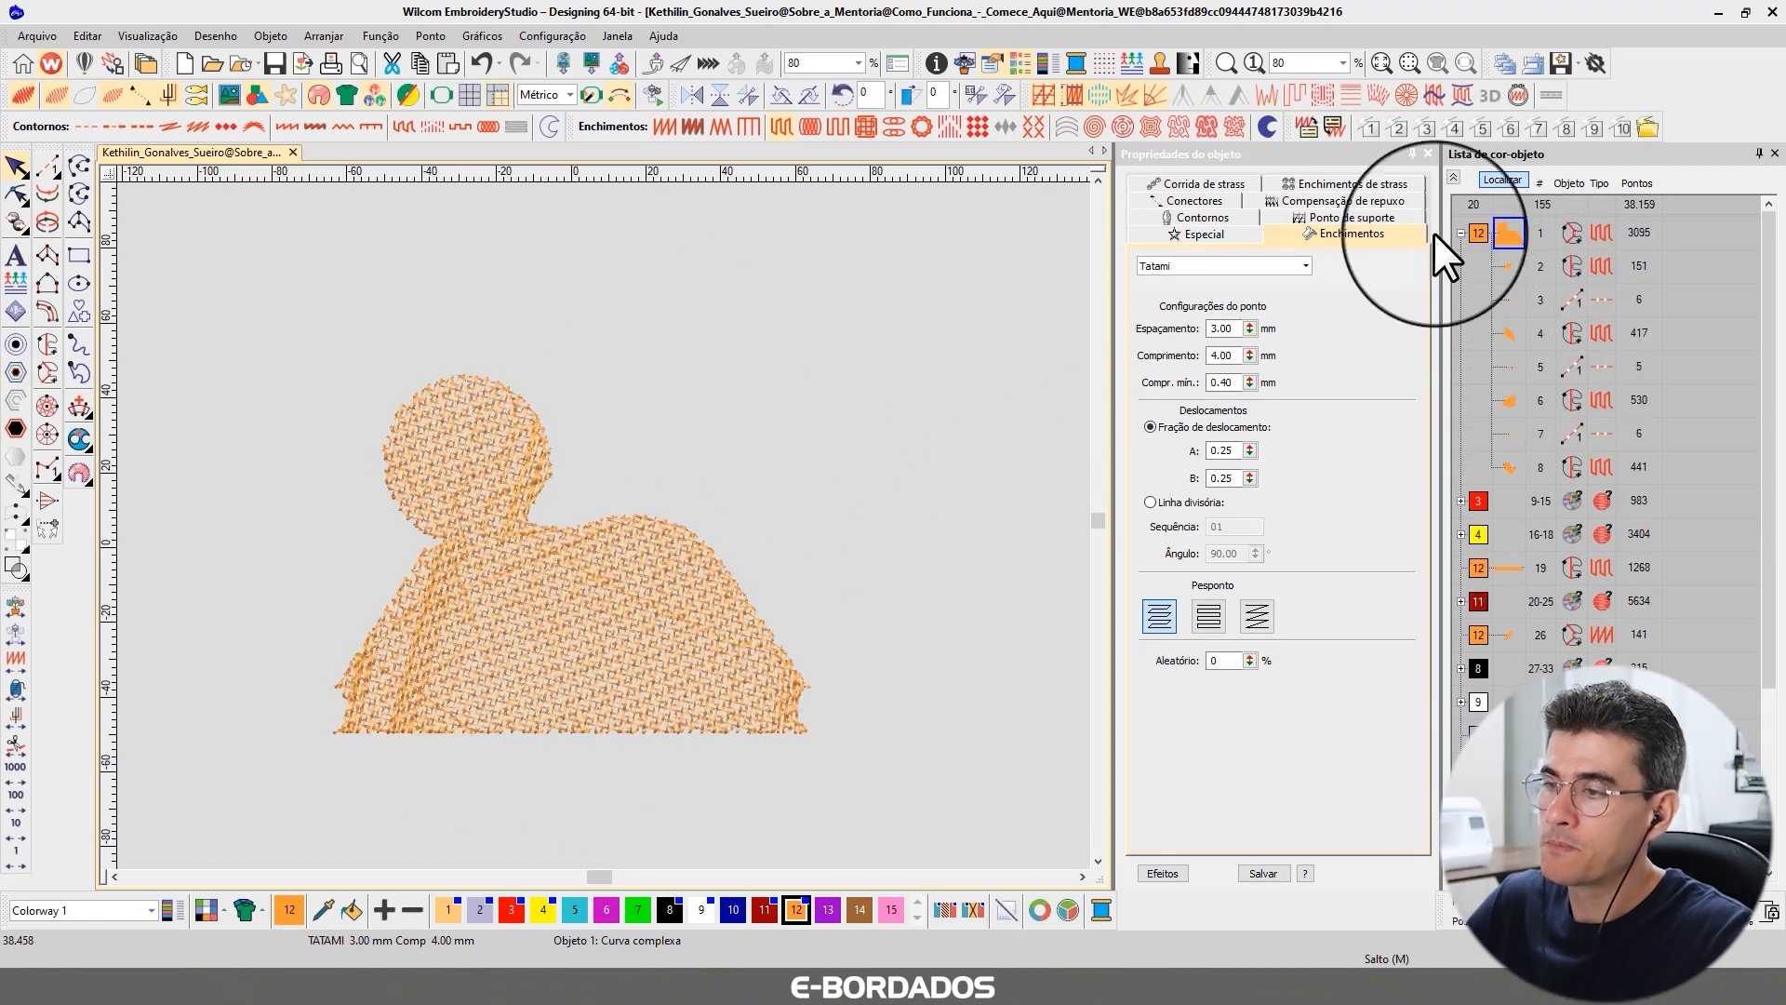
{"action": "scroll", "coordinate": [604, 391], "scroll_direction": "up", "scroll_amount": 3}
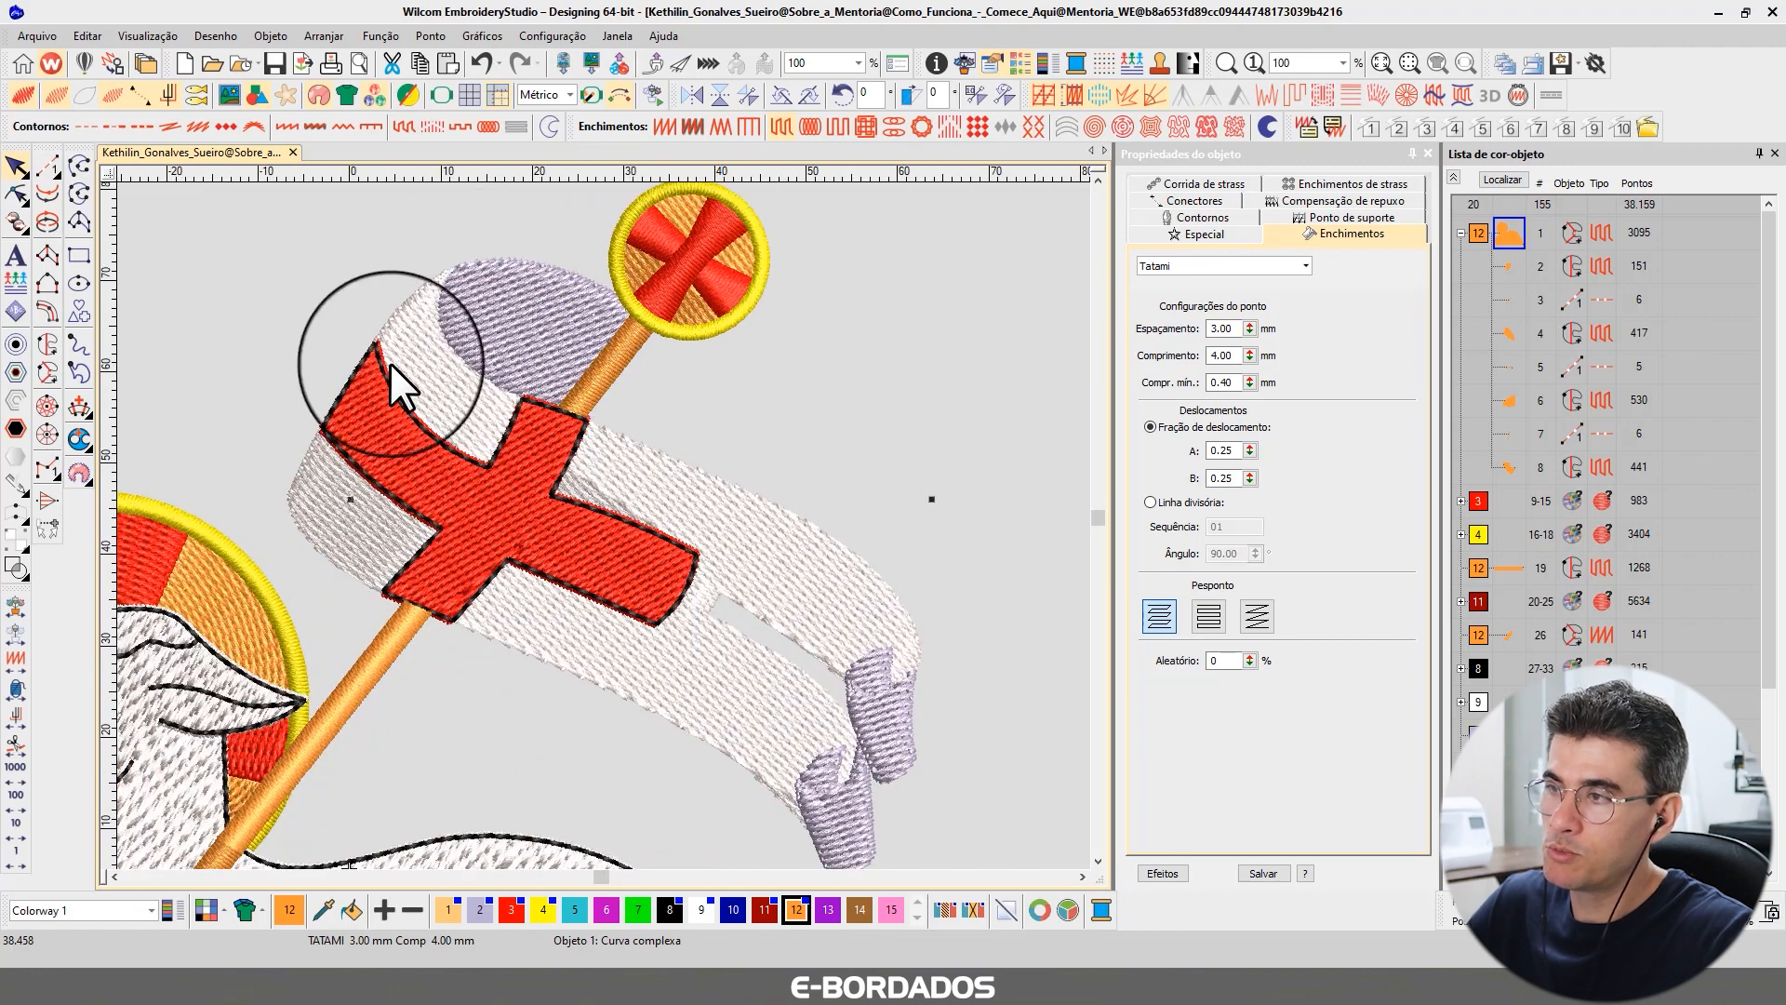
Digitize a Complex Fill shape outlining the banner, the top of the pole and the cross medallion.
{"action": "left_click", "coordinate": [958, 326]}
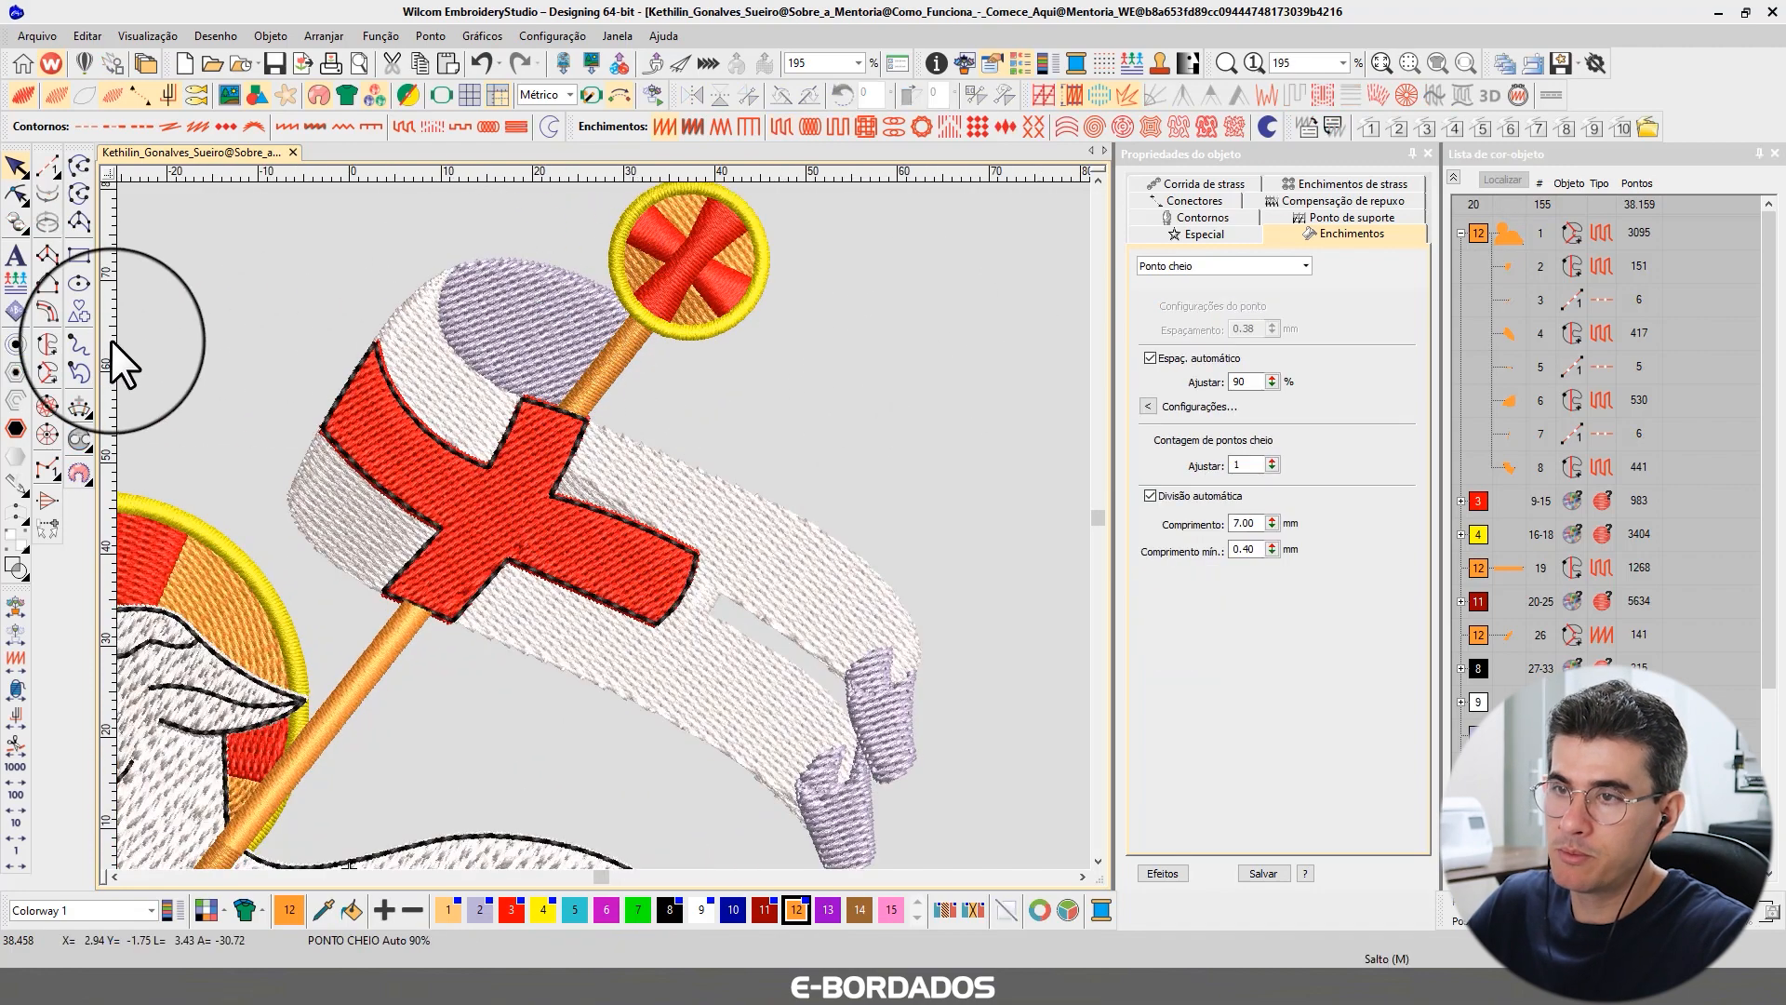
{"action": "left_click", "coordinate": [43, 371]}
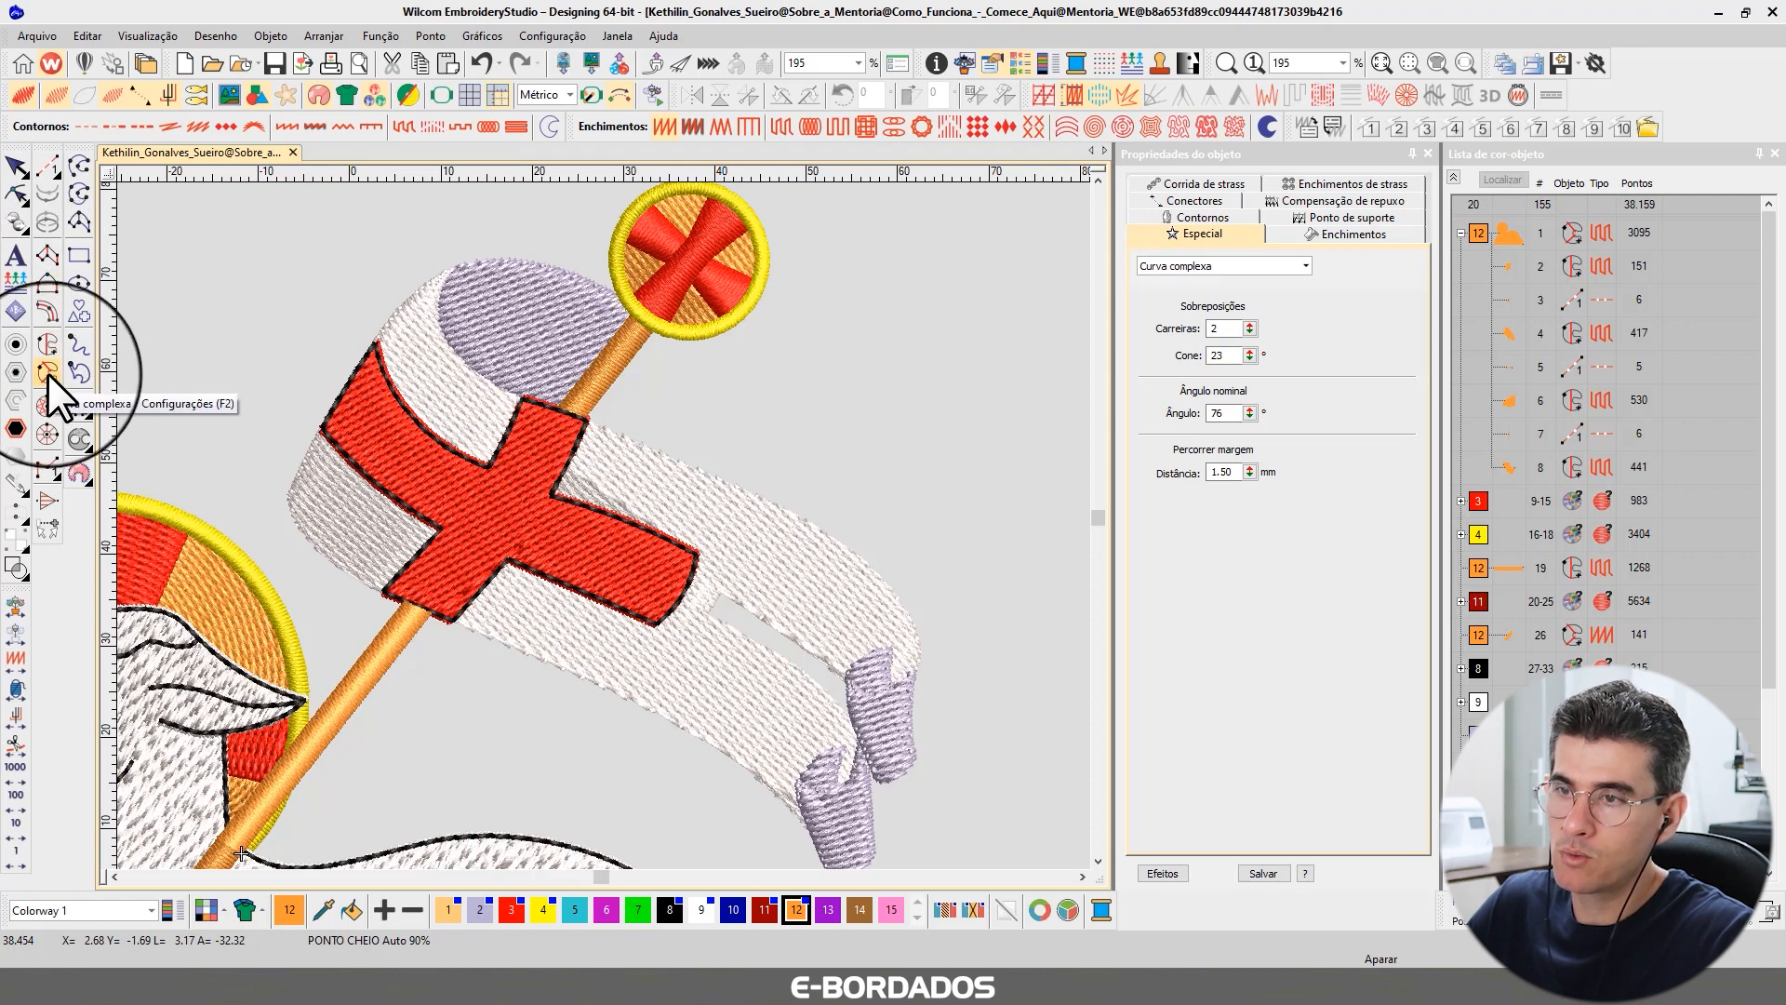
{"action": "right_click", "coordinate": [47, 344]}
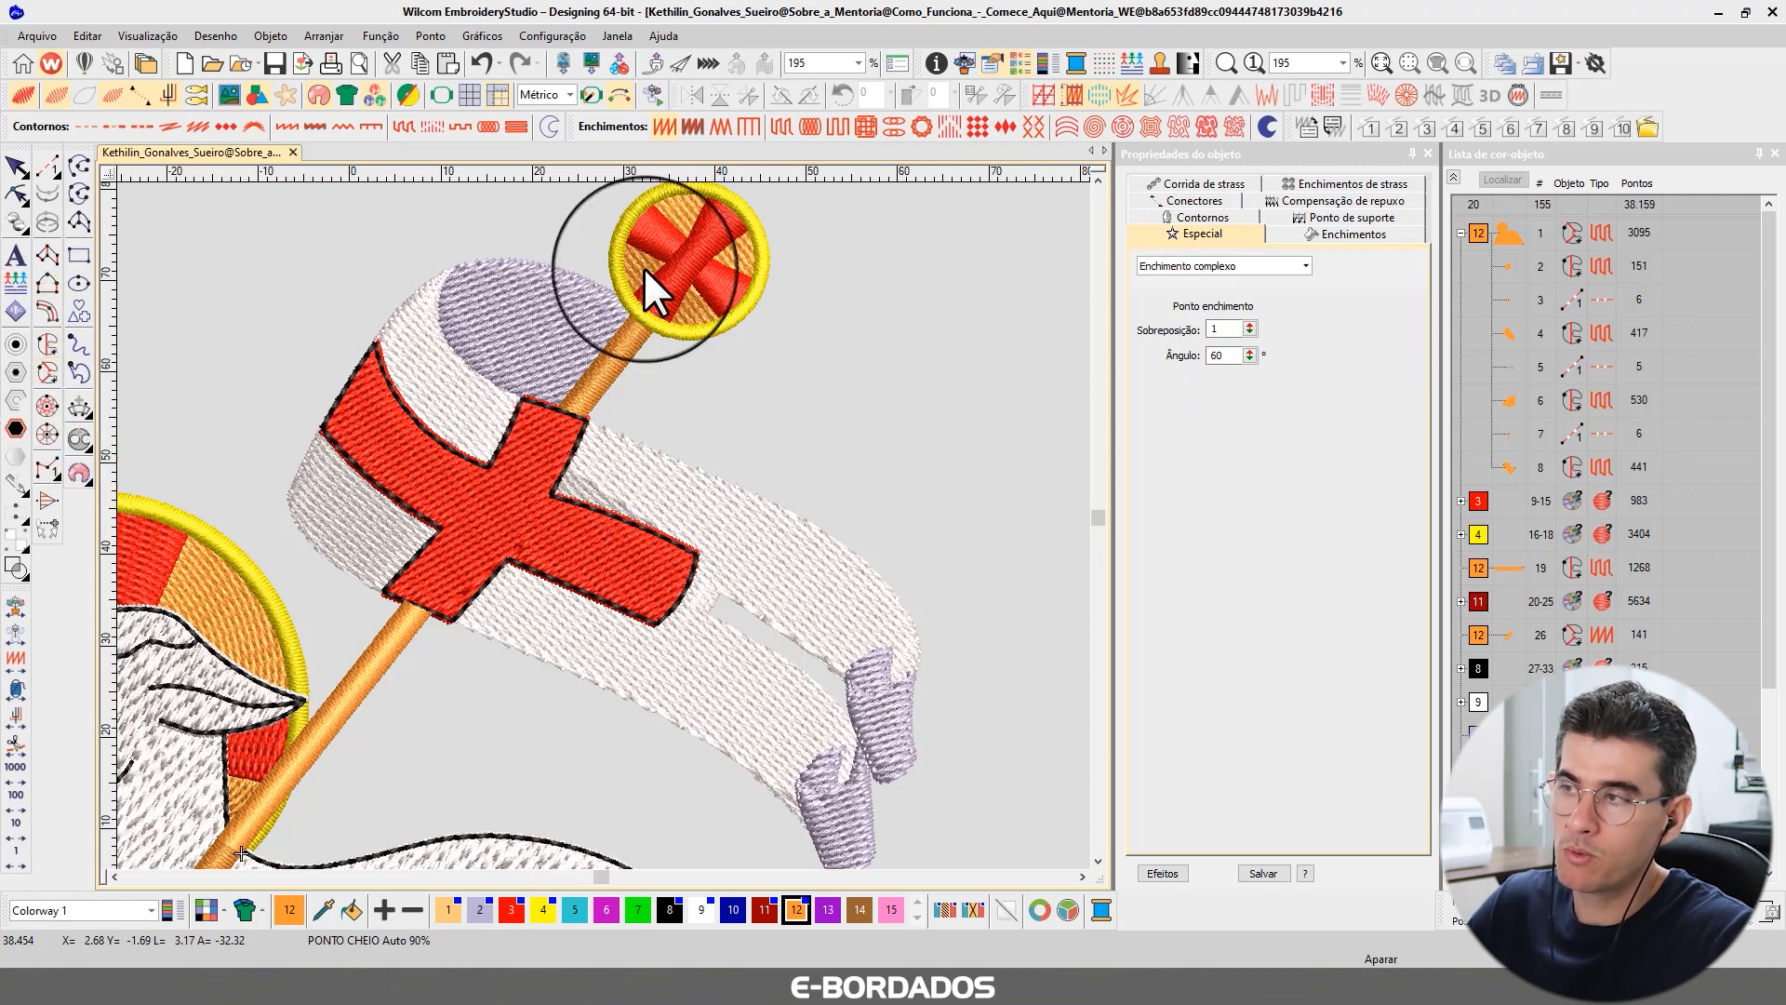
{"action": "left_click", "coordinate": [743, 209]}
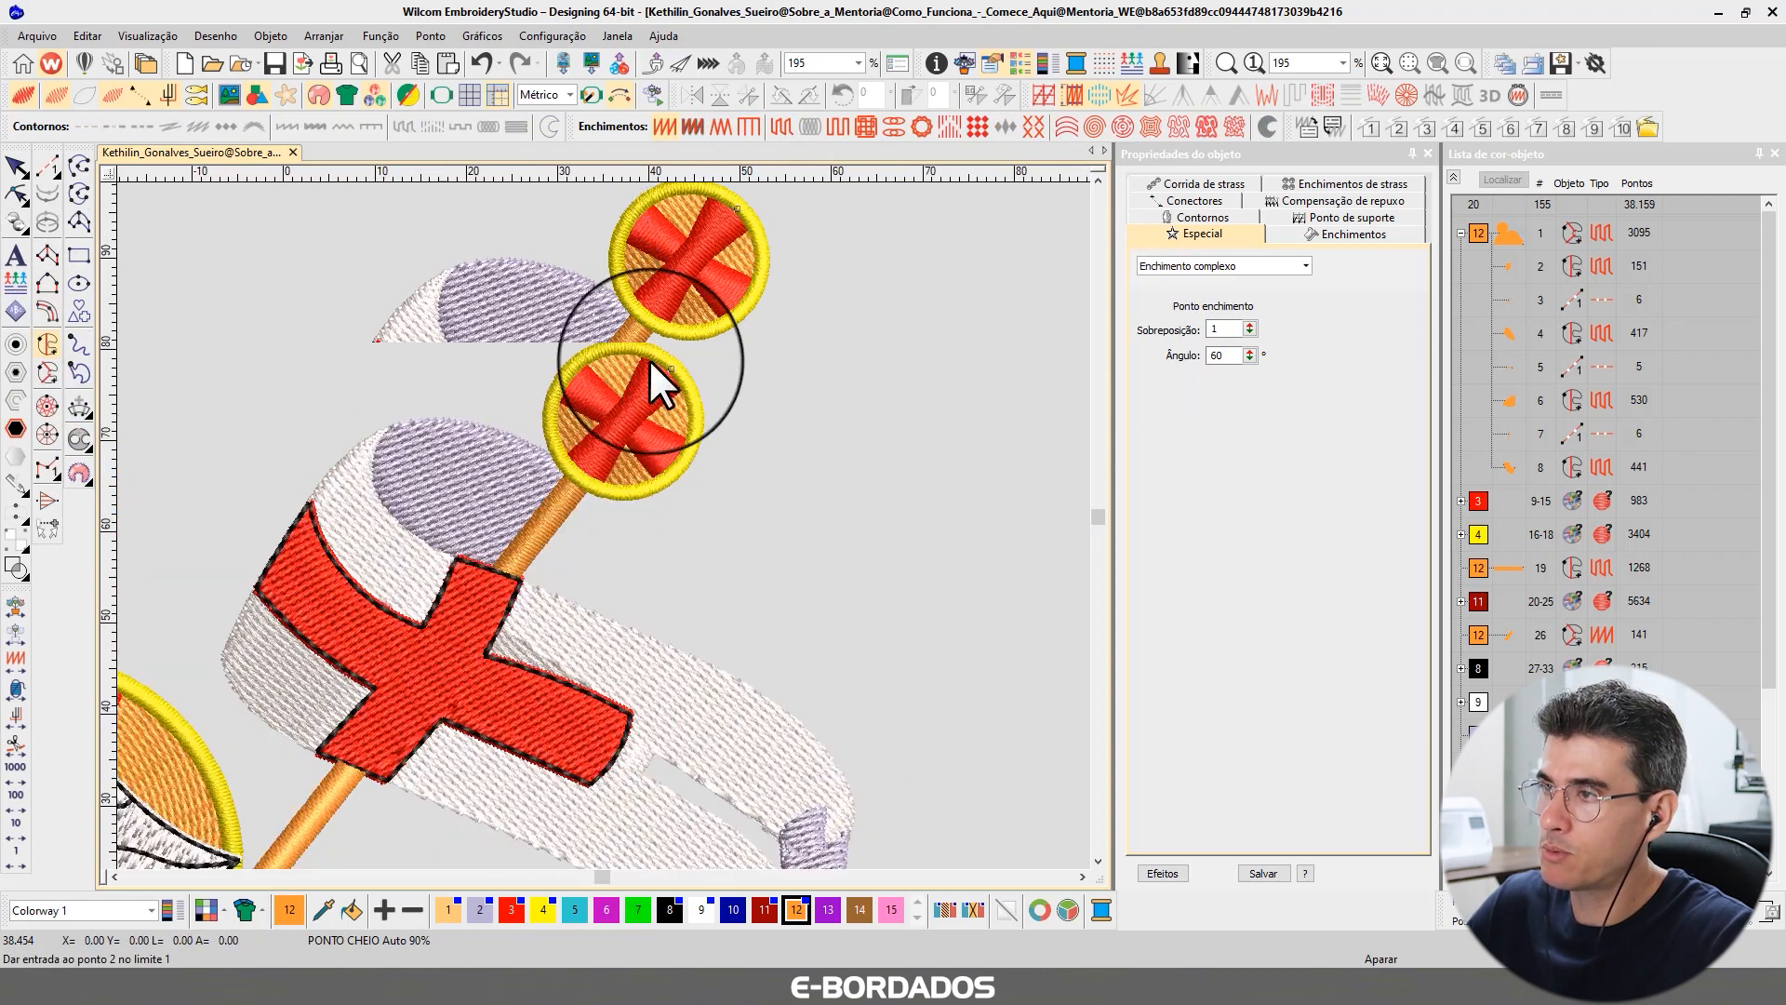
{"action": "left_click", "coordinate": [595, 355]}
{"action": "left_click", "coordinate": [555, 454]}
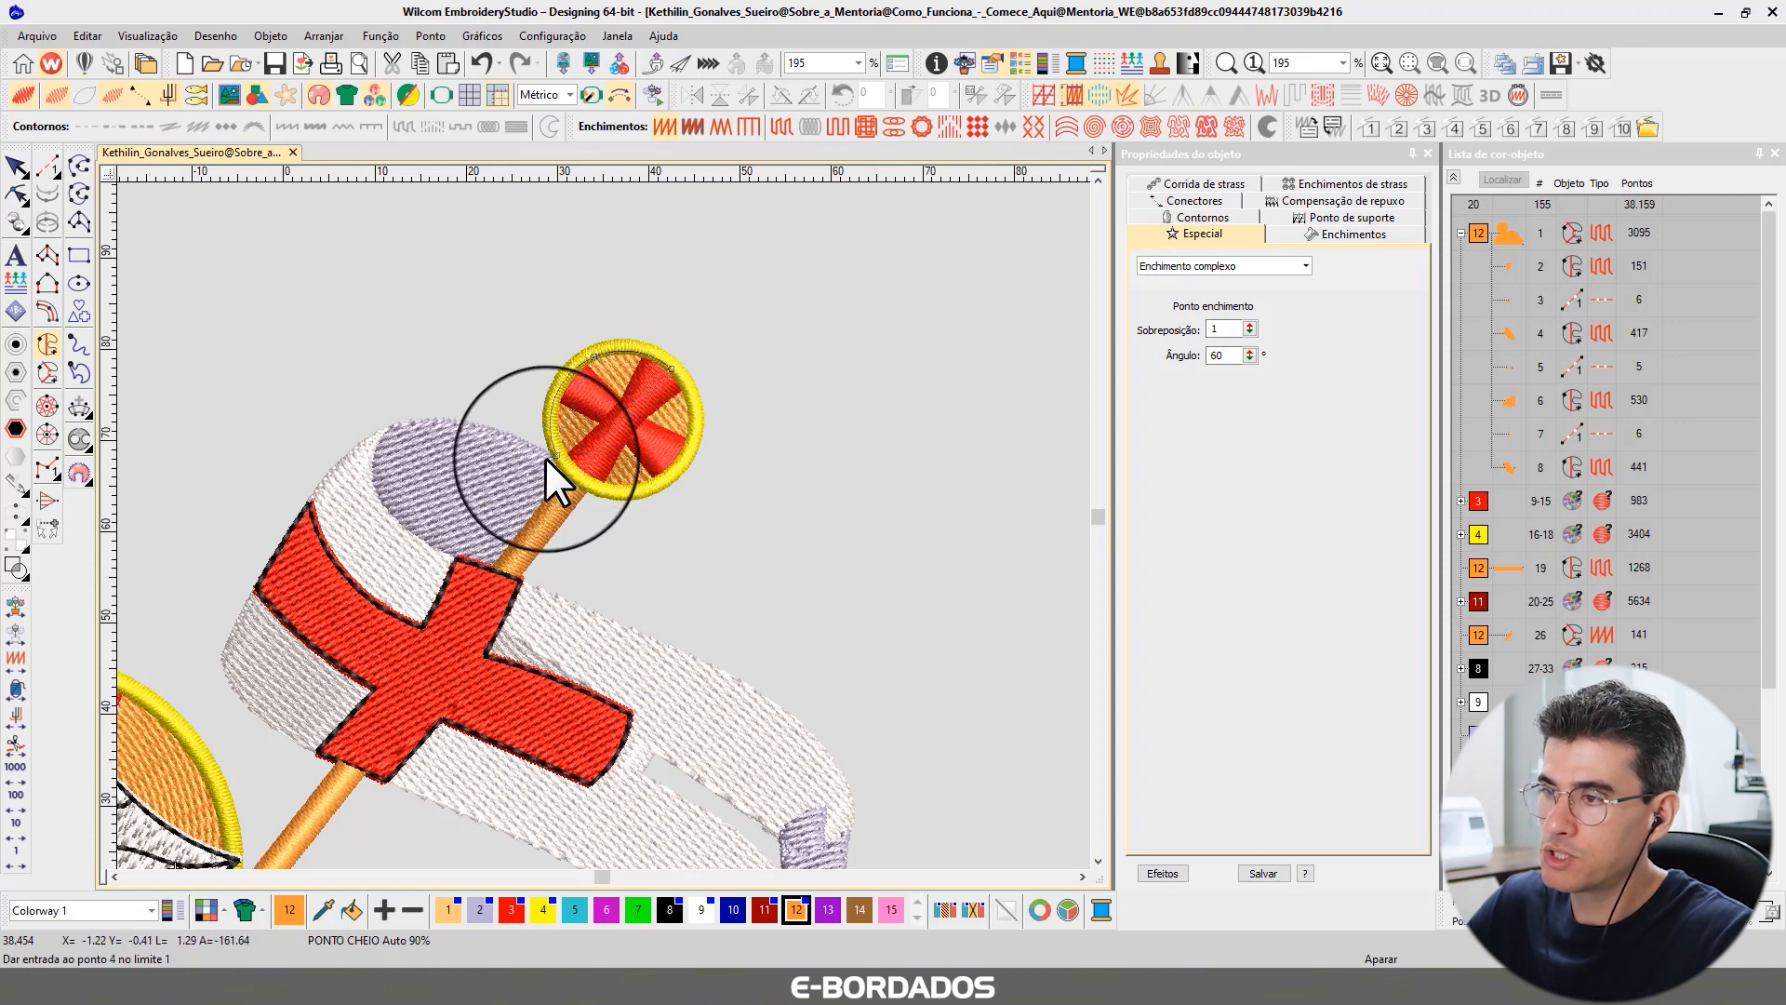
{"action": "left_click", "coordinate": [444, 424]}
{"action": "left_click", "coordinate": [388, 428]}
{"action": "left_click", "coordinate": [340, 466]}
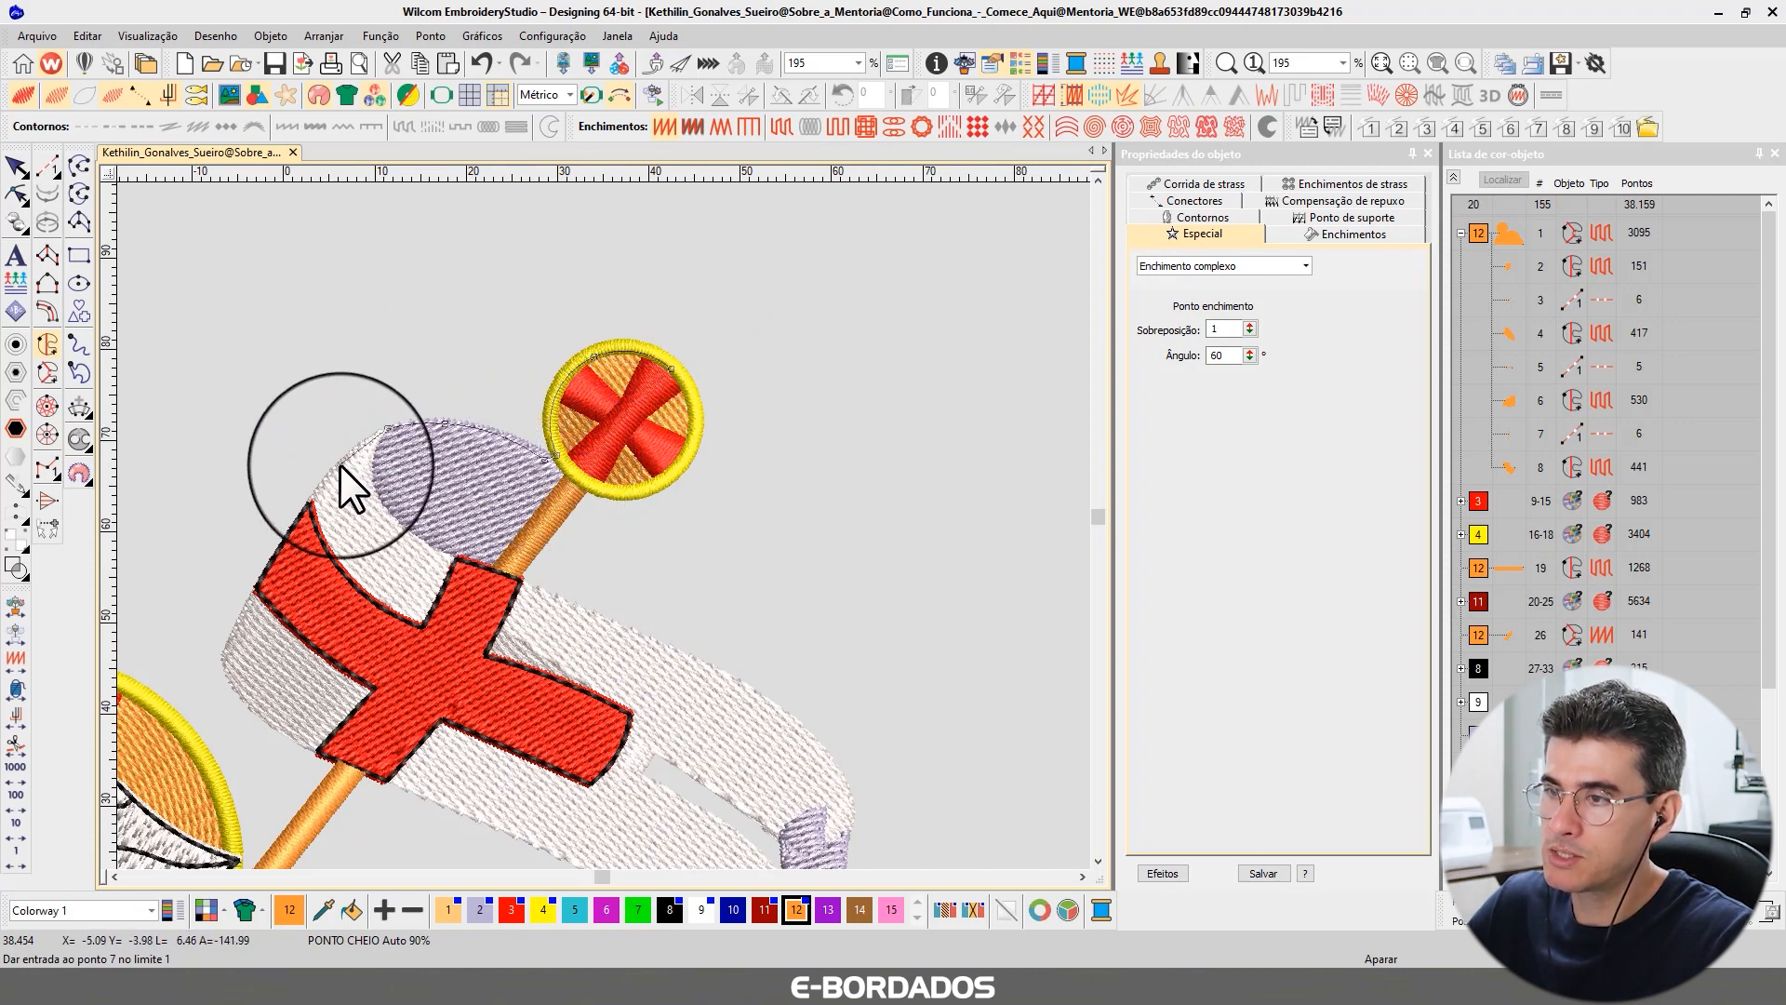
{"action": "left_click", "coordinate": [287, 543]}
{"action": "left_click", "coordinate": [222, 662]}
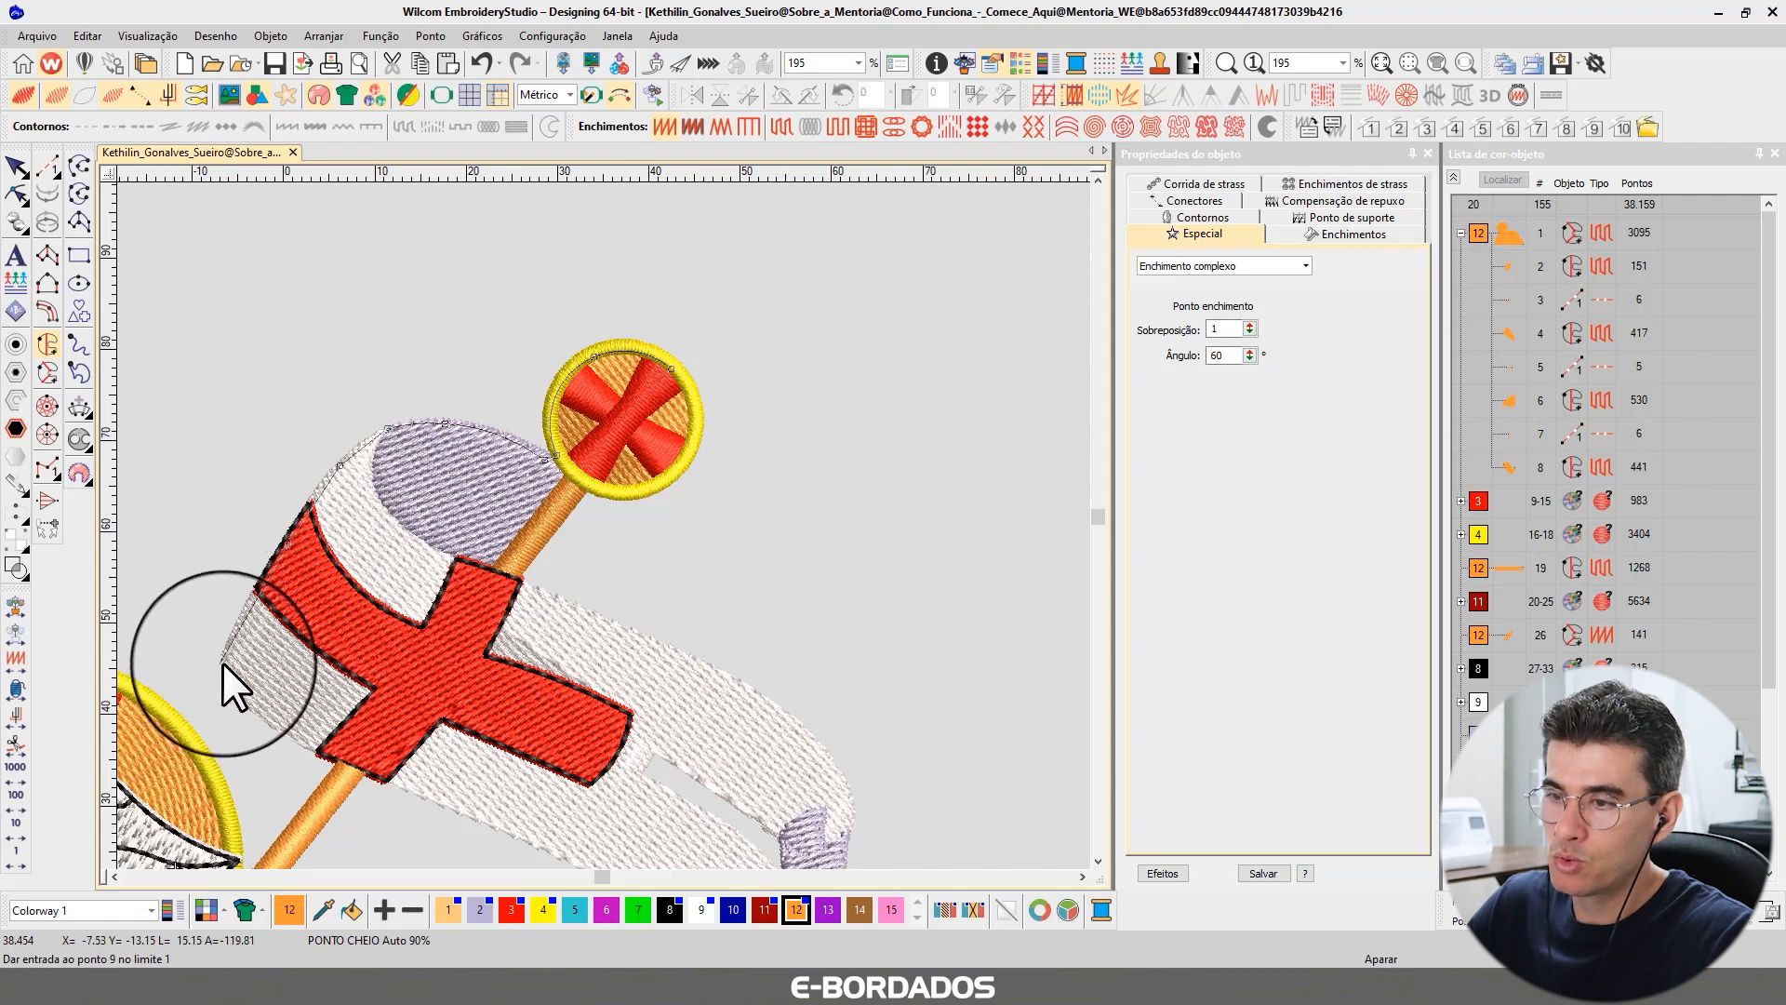
{"action": "left_click", "coordinate": [225, 657]}
{"action": "left_click", "coordinate": [248, 696]}
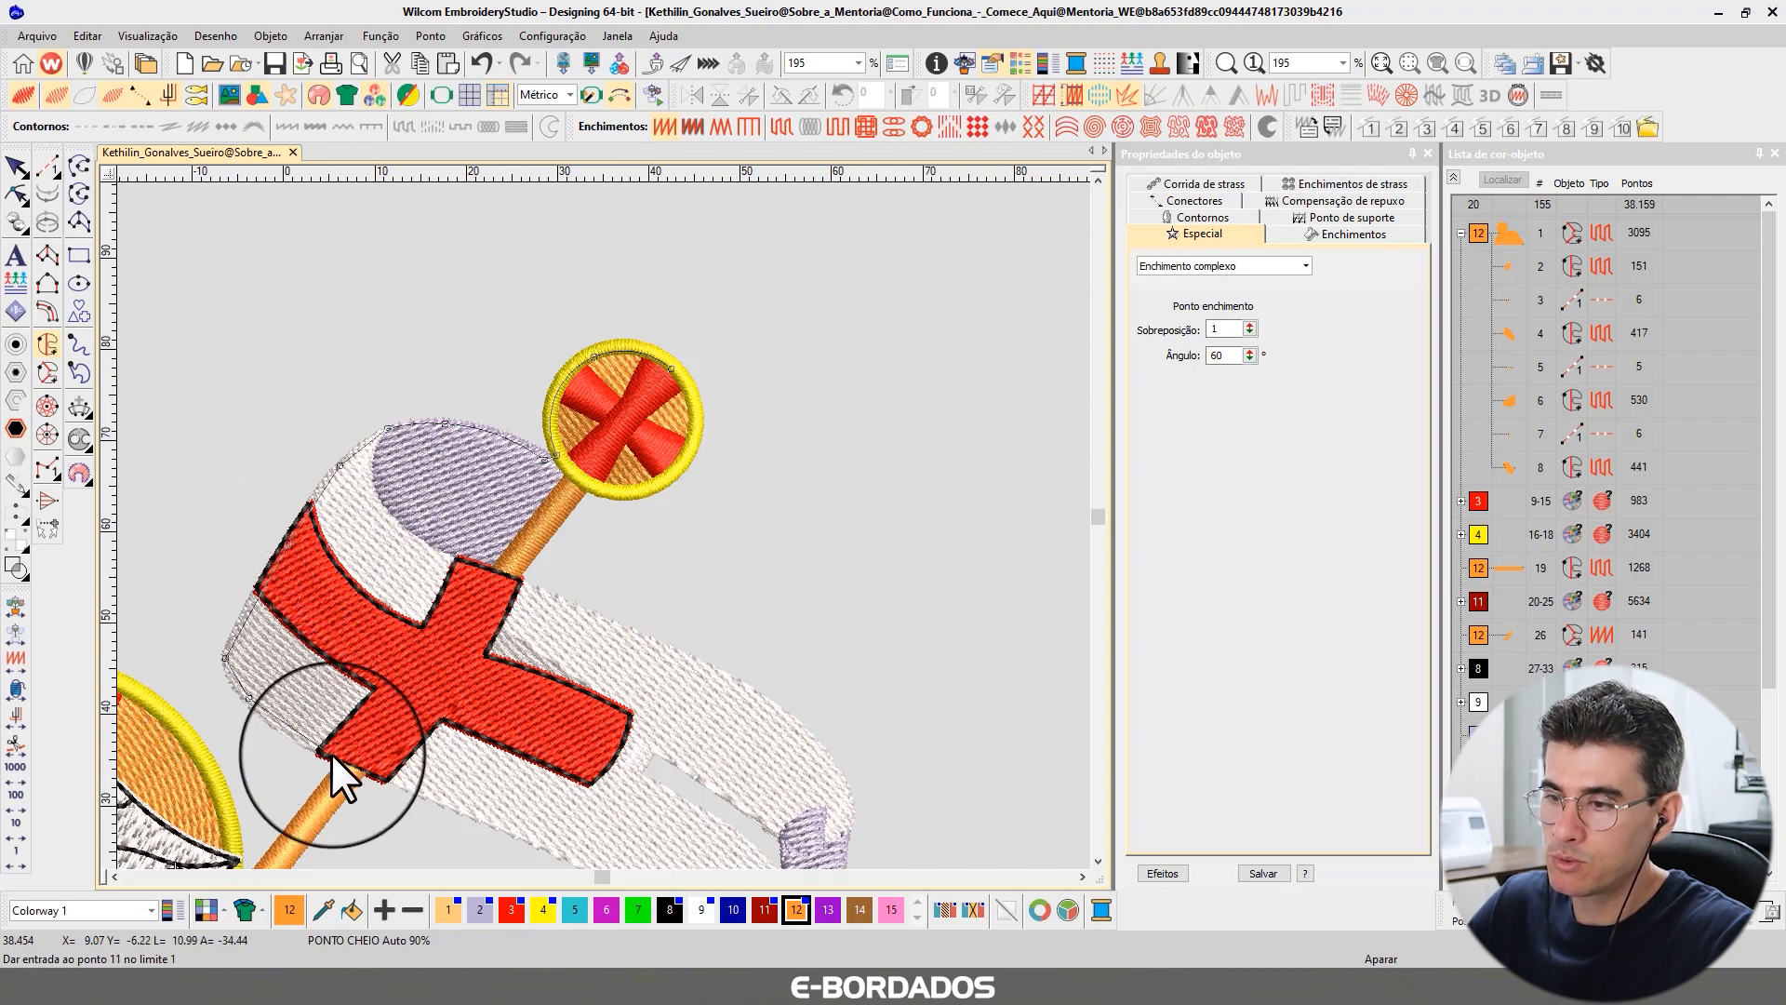
{"action": "left_click", "coordinate": [331, 753]}
{"action": "left_click", "coordinate": [572, 688]}
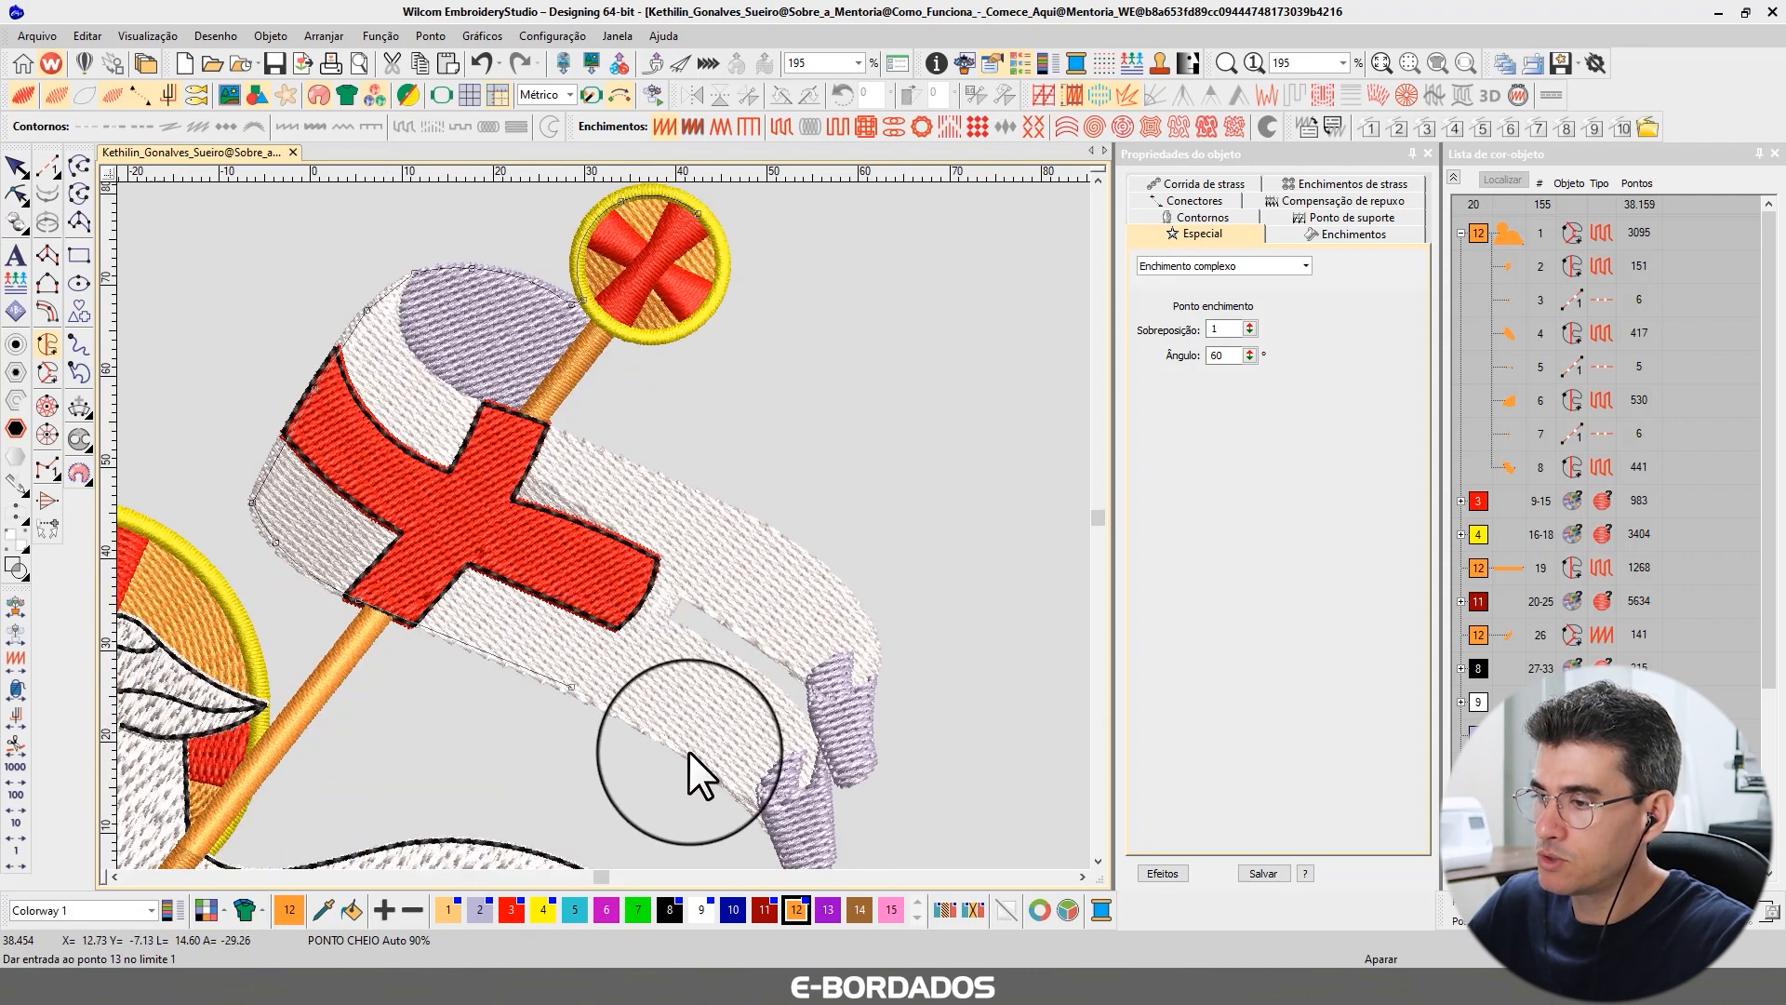
{"action": "left_click", "coordinate": [688, 750]}
{"action": "left_click", "coordinate": [765, 812]}
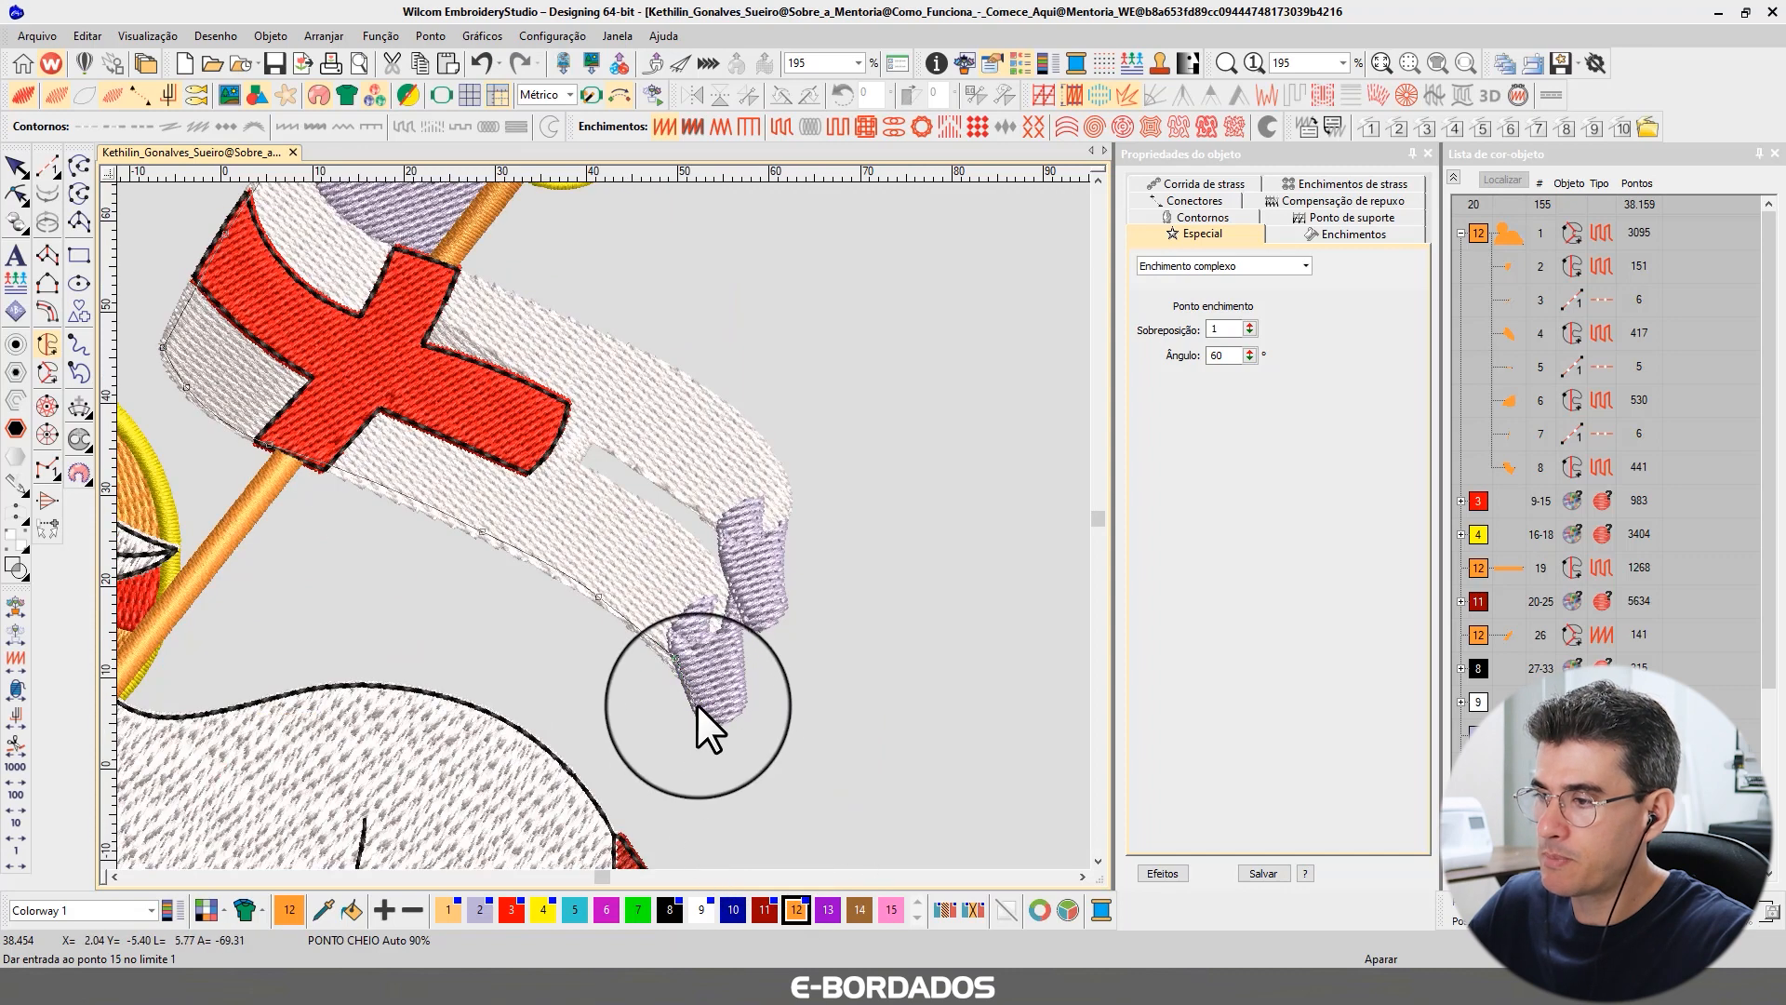
{"action": "left_click", "coordinate": [696, 707]}
{"action": "left_click", "coordinate": [728, 714]}
{"action": "left_click", "coordinate": [739, 699]}
{"action": "left_click", "coordinate": [737, 639]}
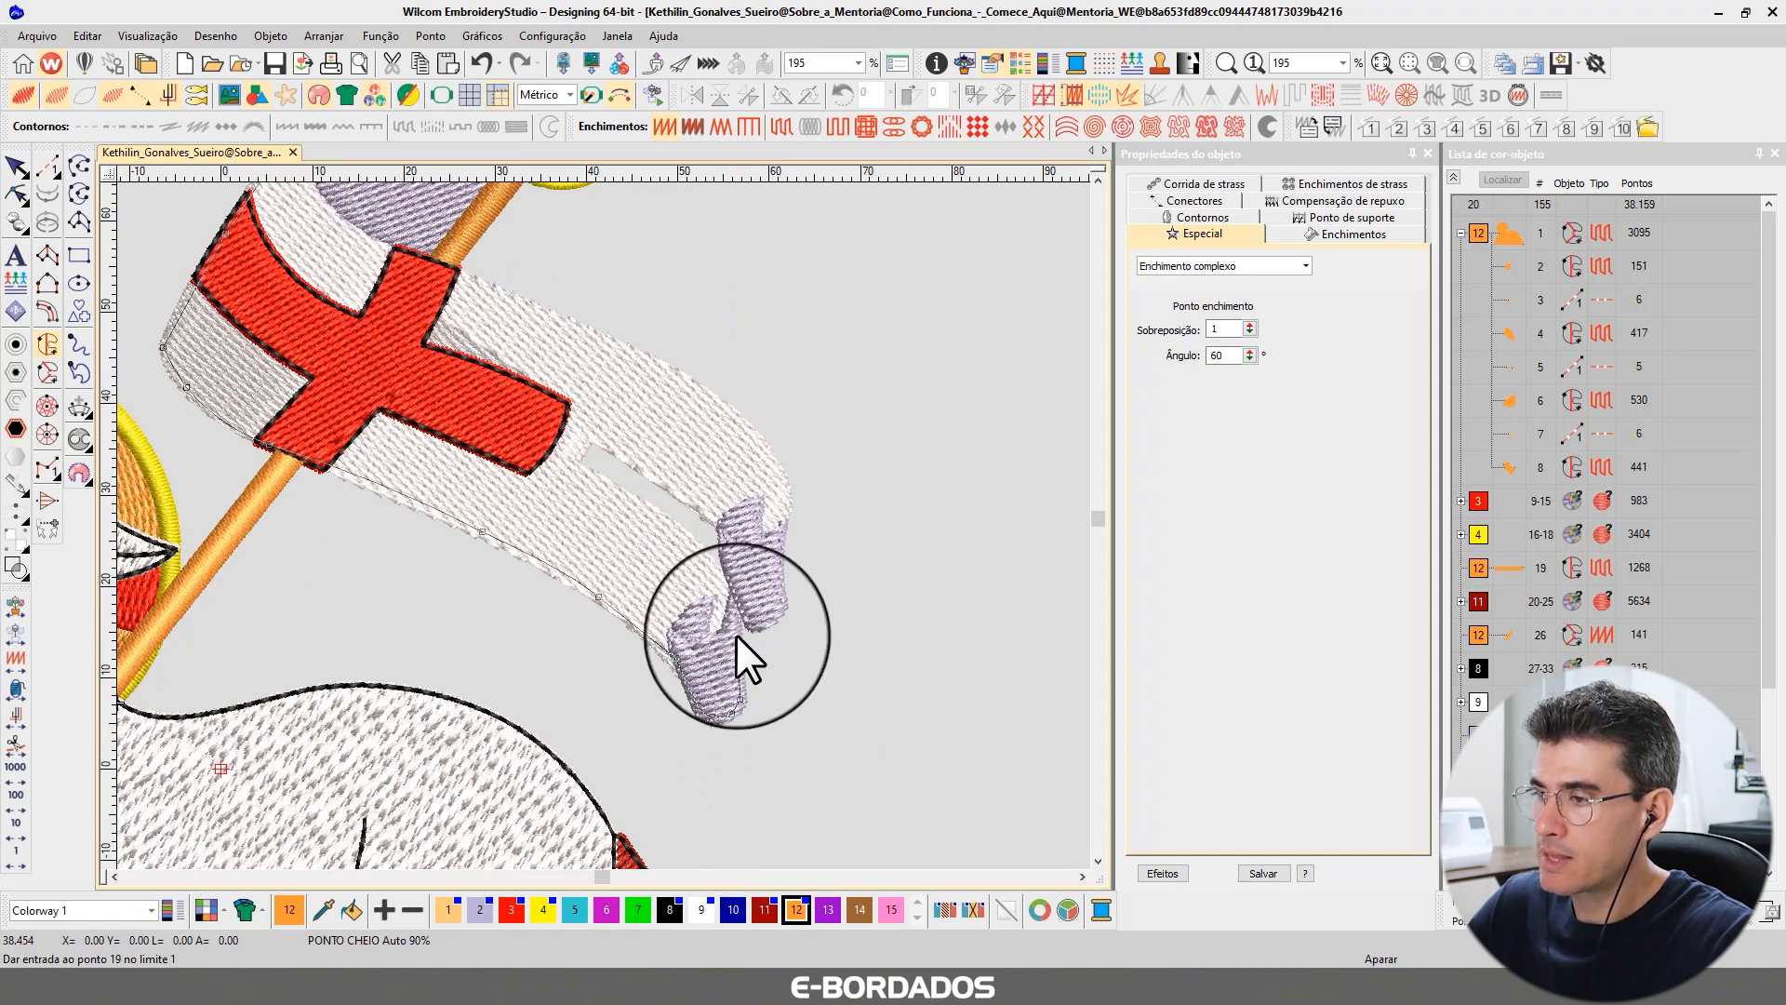
{"action": "left_click", "coordinate": [735, 609]}
{"action": "left_click", "coordinate": [715, 569]}
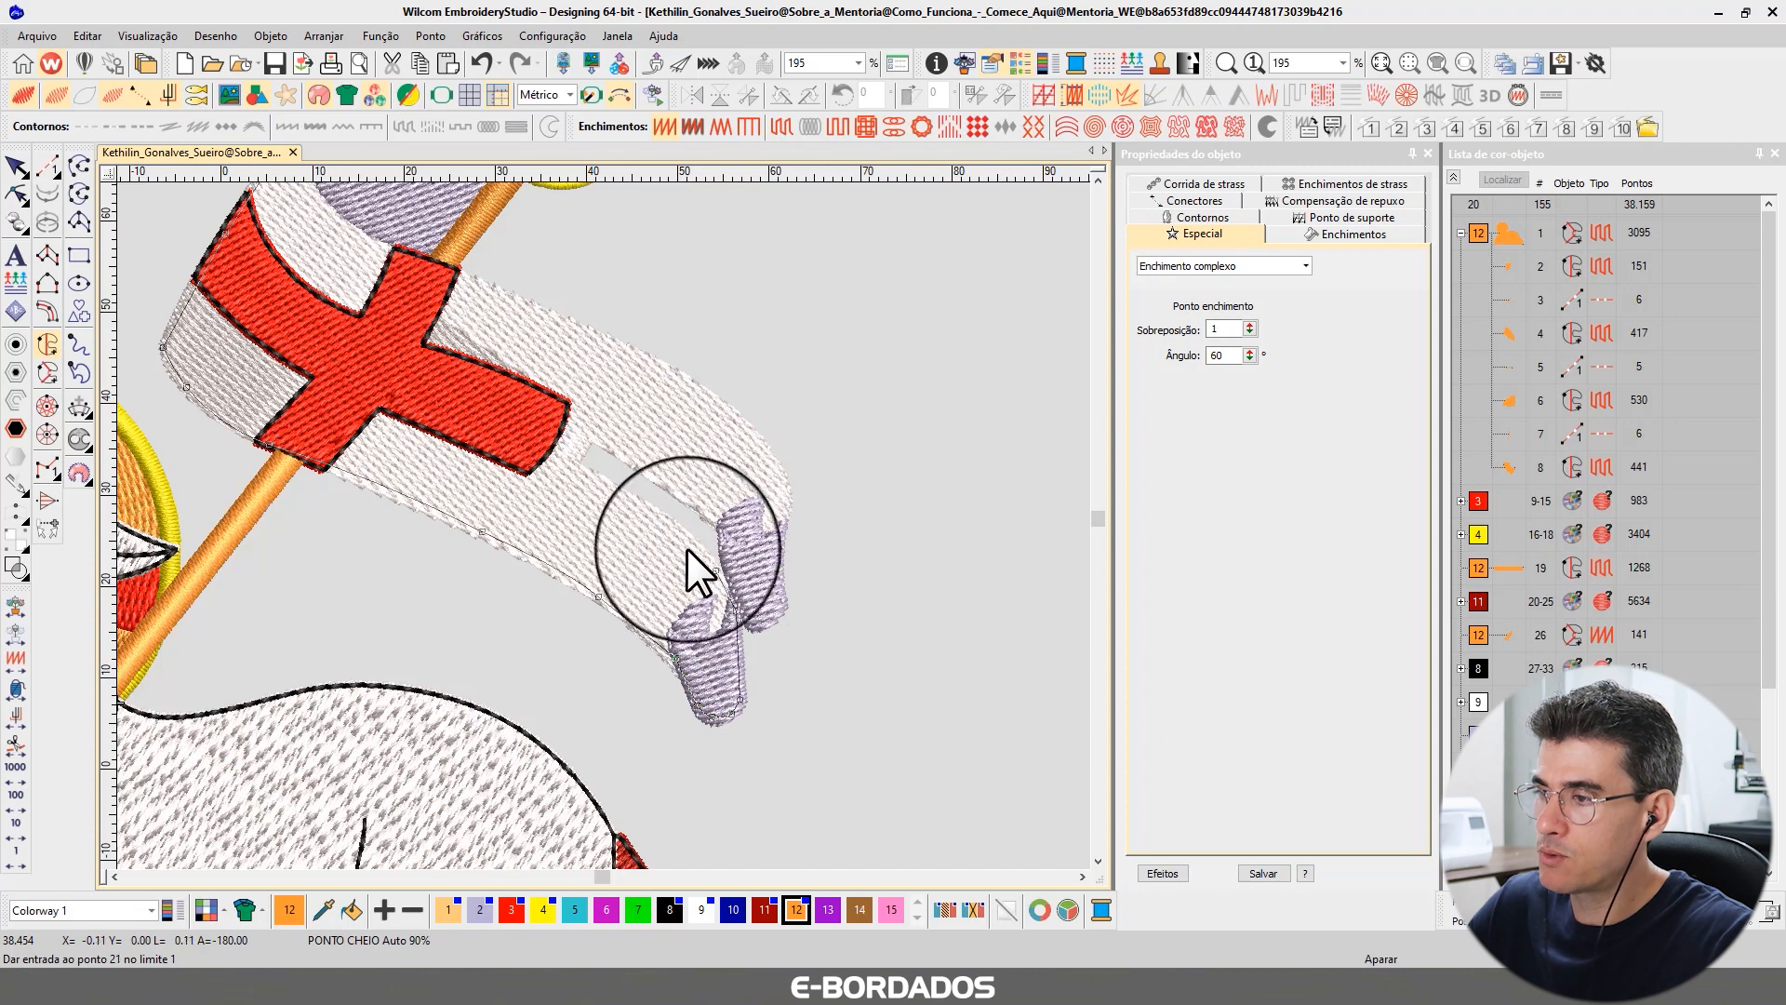
{"action": "left_click", "coordinate": [662, 519]}
{"action": "left_click", "coordinate": [577, 467]}
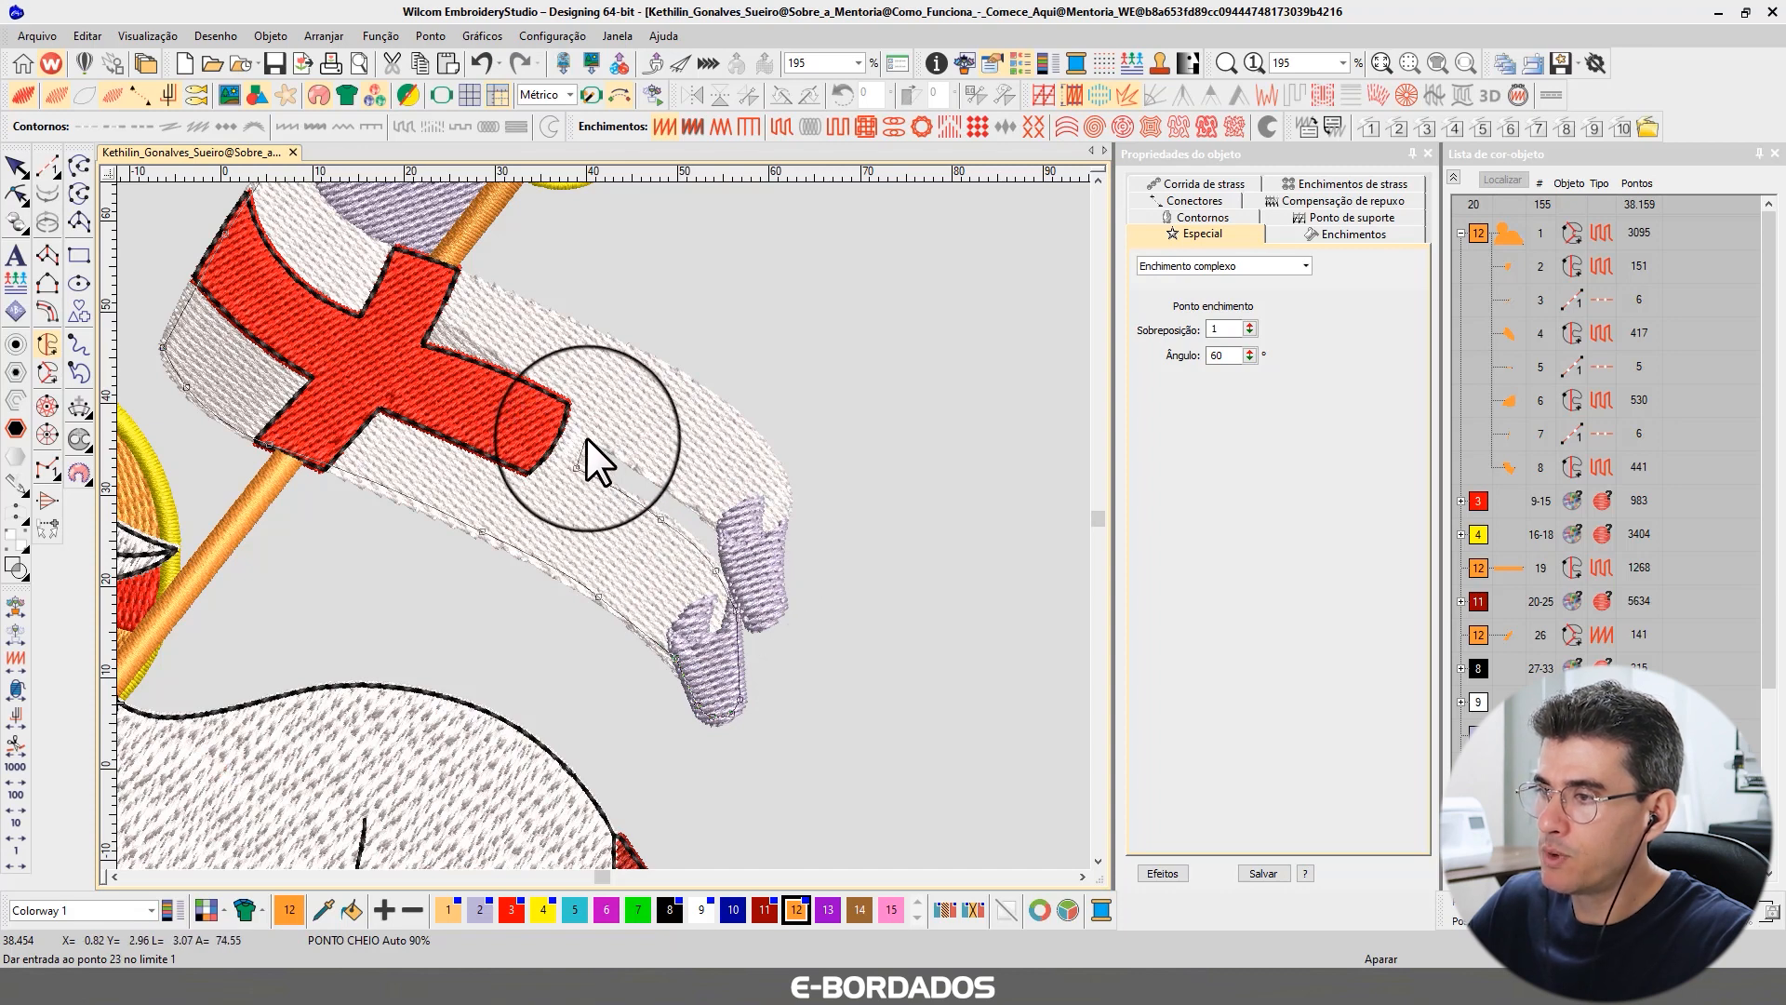
{"action": "left_click", "coordinate": [590, 436]}
{"action": "left_click", "coordinate": [640, 464]}
{"action": "left_click", "coordinate": [707, 509]}
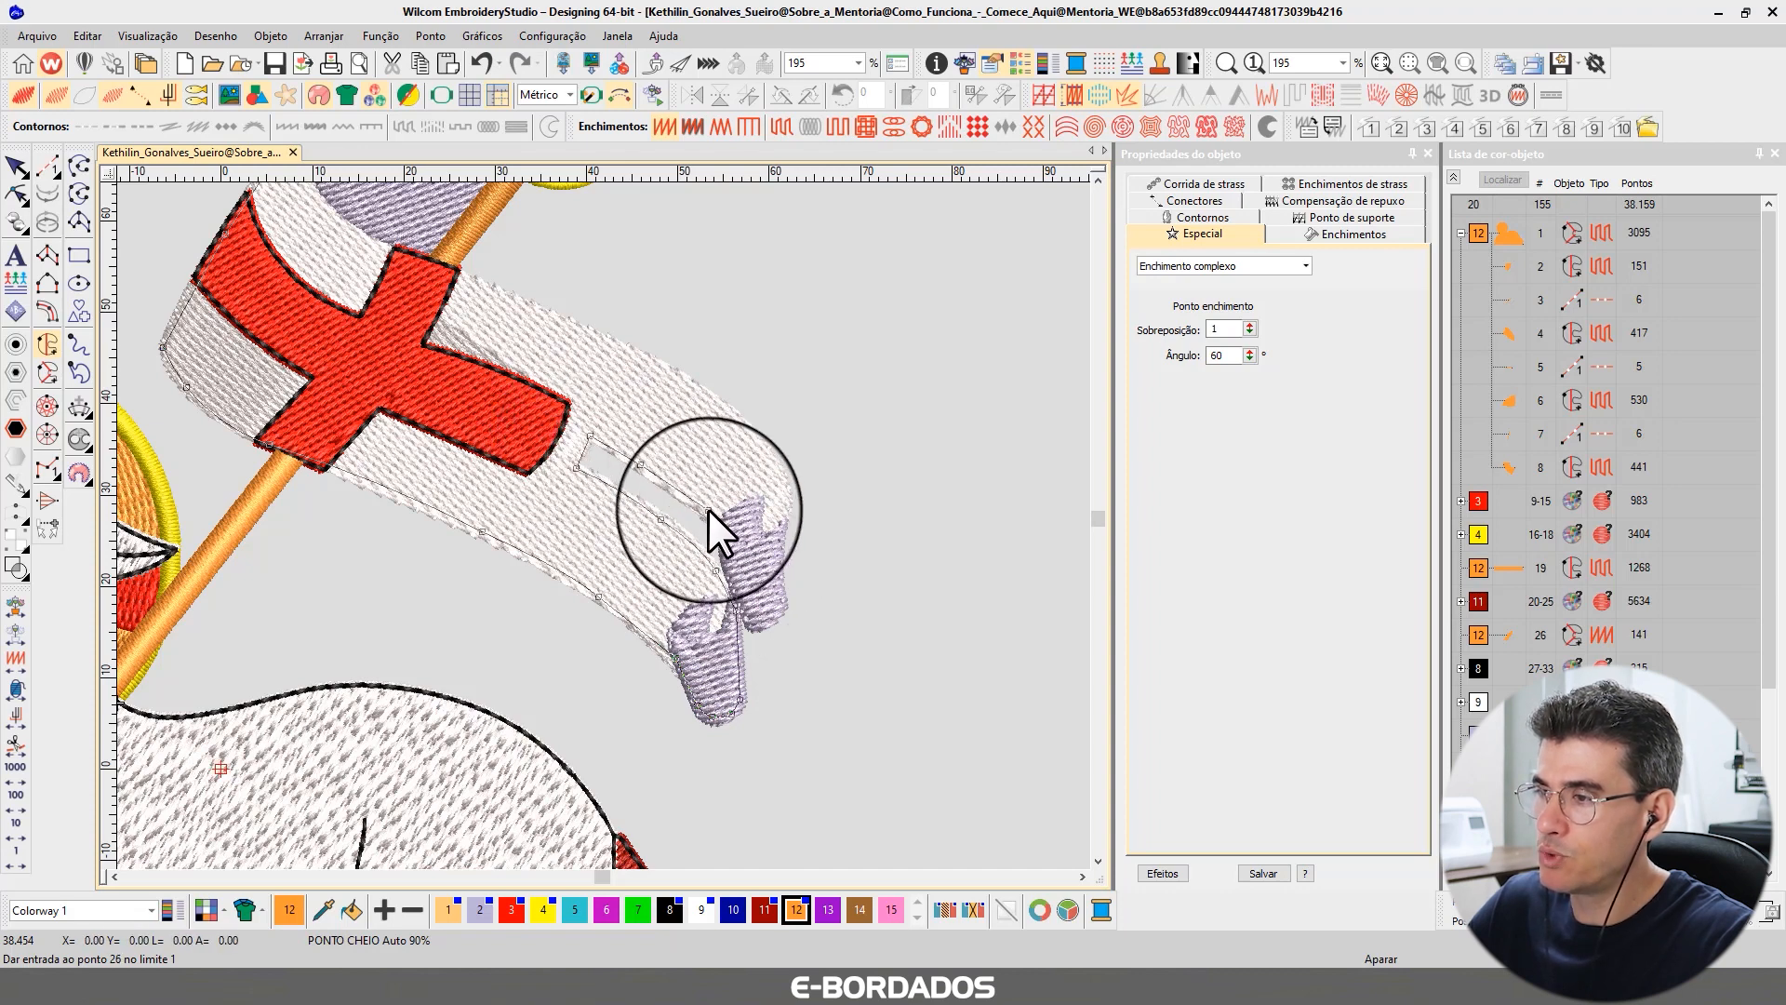
{"action": "left_click", "coordinate": [726, 527]}
{"action": "left_click", "coordinate": [729, 564]}
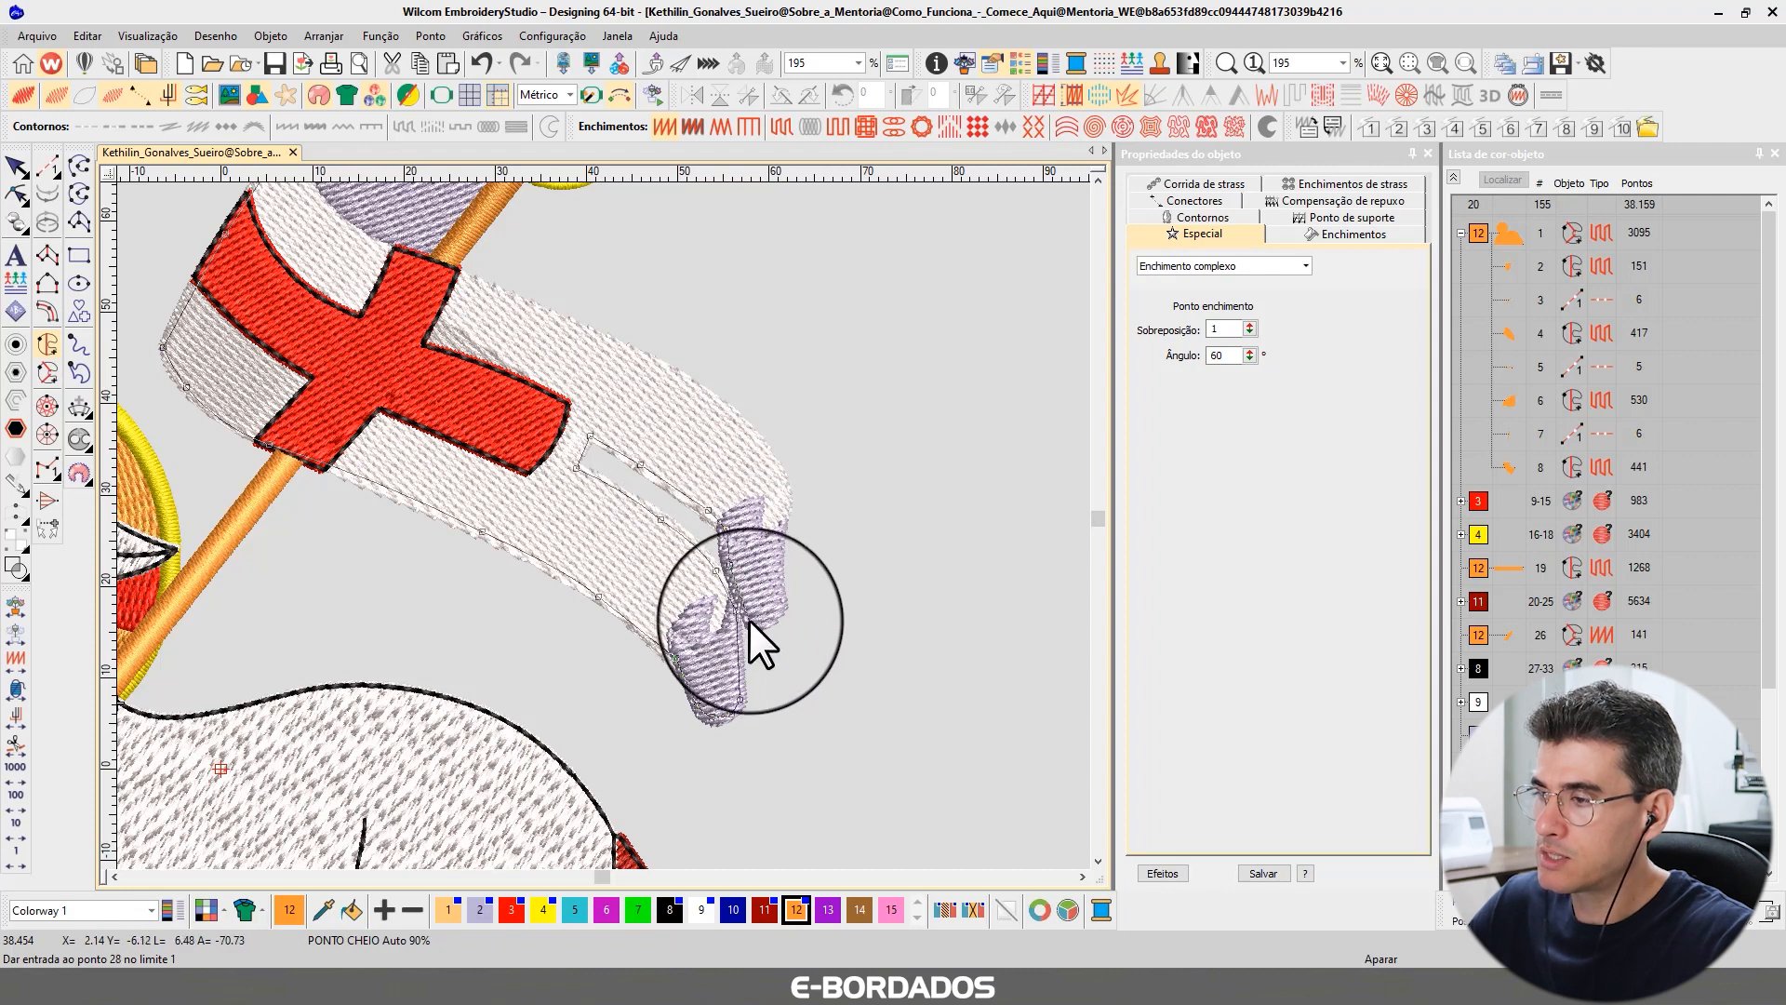
{"action": "left_click", "coordinate": [738, 603]}
{"action": "left_click", "coordinate": [750, 620]}
{"action": "left_click", "coordinate": [768, 612]}
{"action": "left_click", "coordinate": [782, 601]}
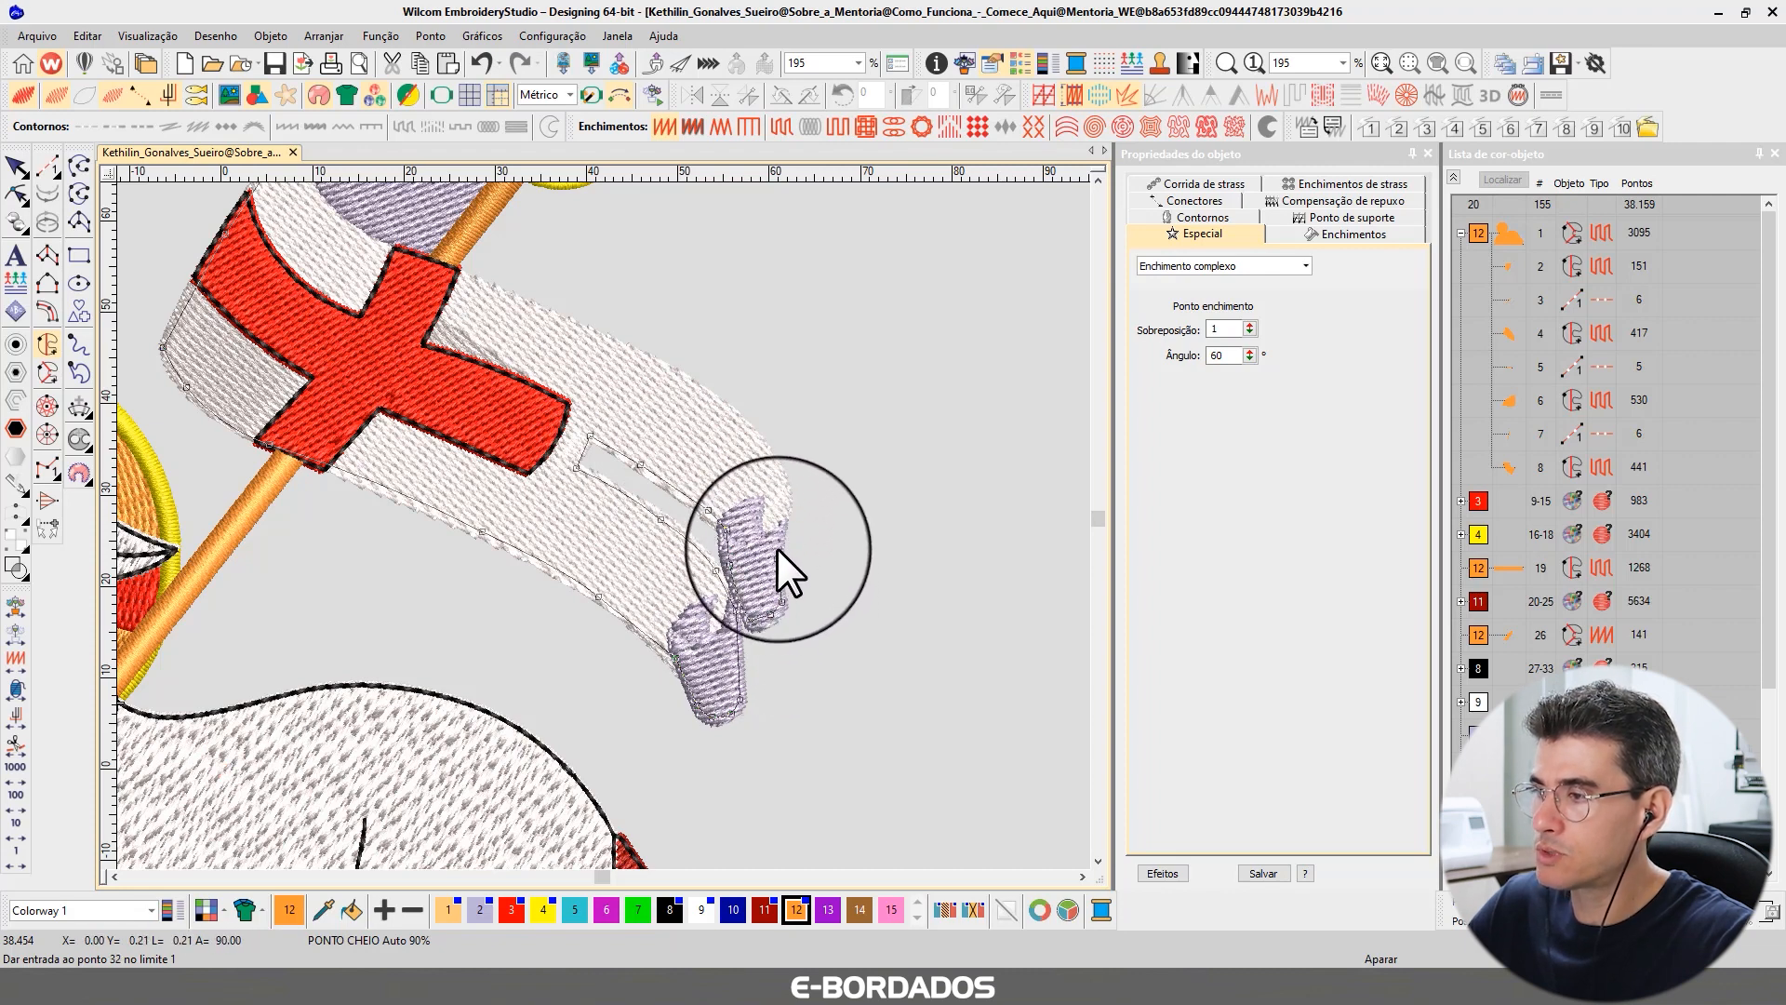
{"action": "left_click", "coordinate": [777, 556]}
{"action": "left_click", "coordinate": [784, 520]}
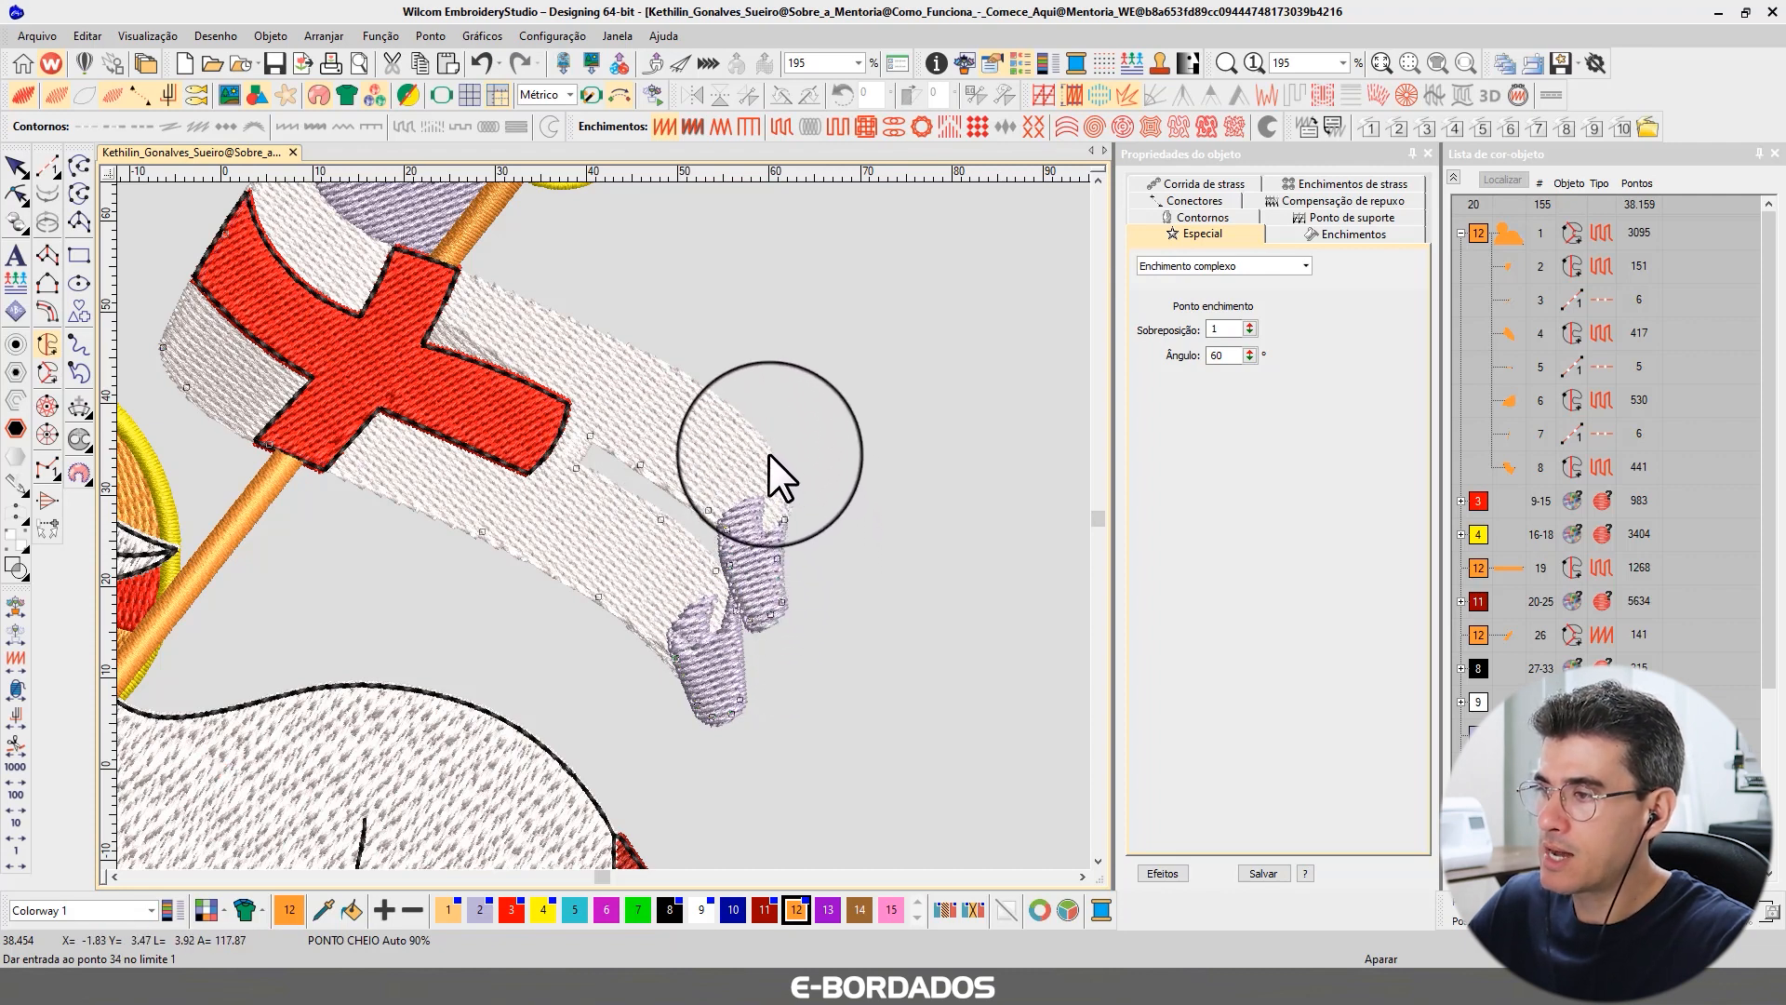
{"action": "left_click", "coordinate": [768, 454]}
{"action": "left_click", "coordinate": [714, 403]}
{"action": "left_click", "coordinate": [665, 366]}
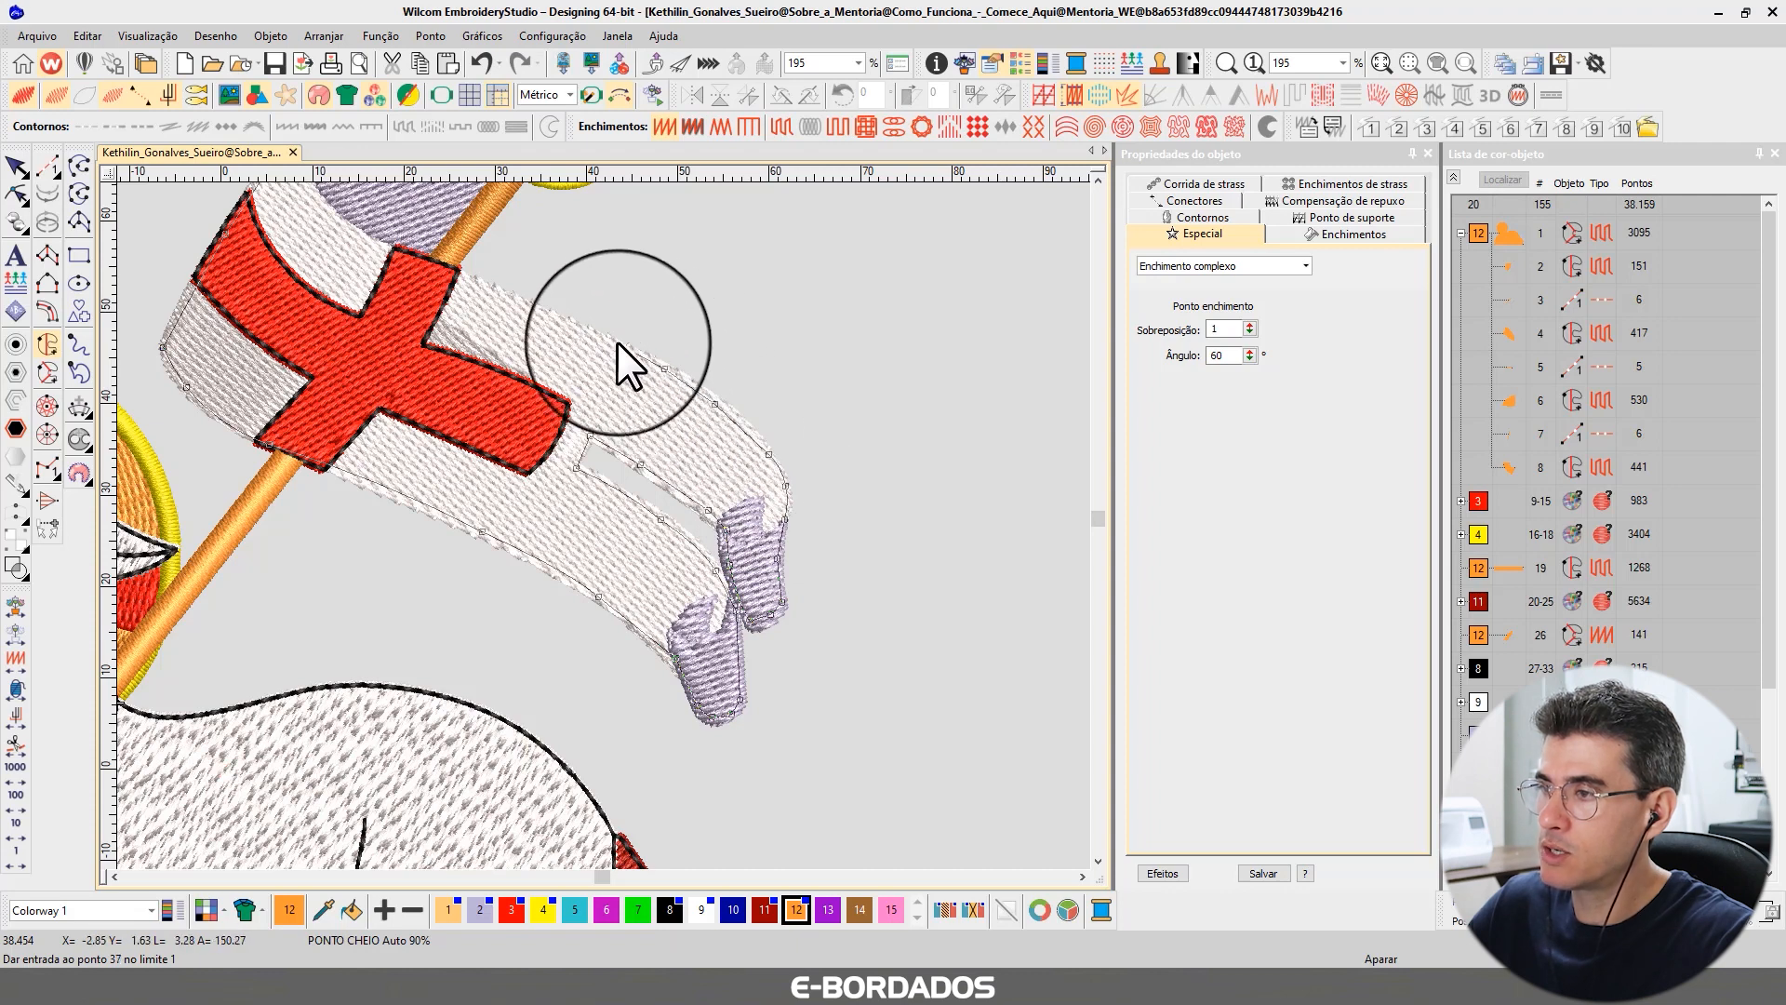
{"action": "left_click", "coordinate": [566, 320]}
{"action": "left_click", "coordinate": [482, 285]}
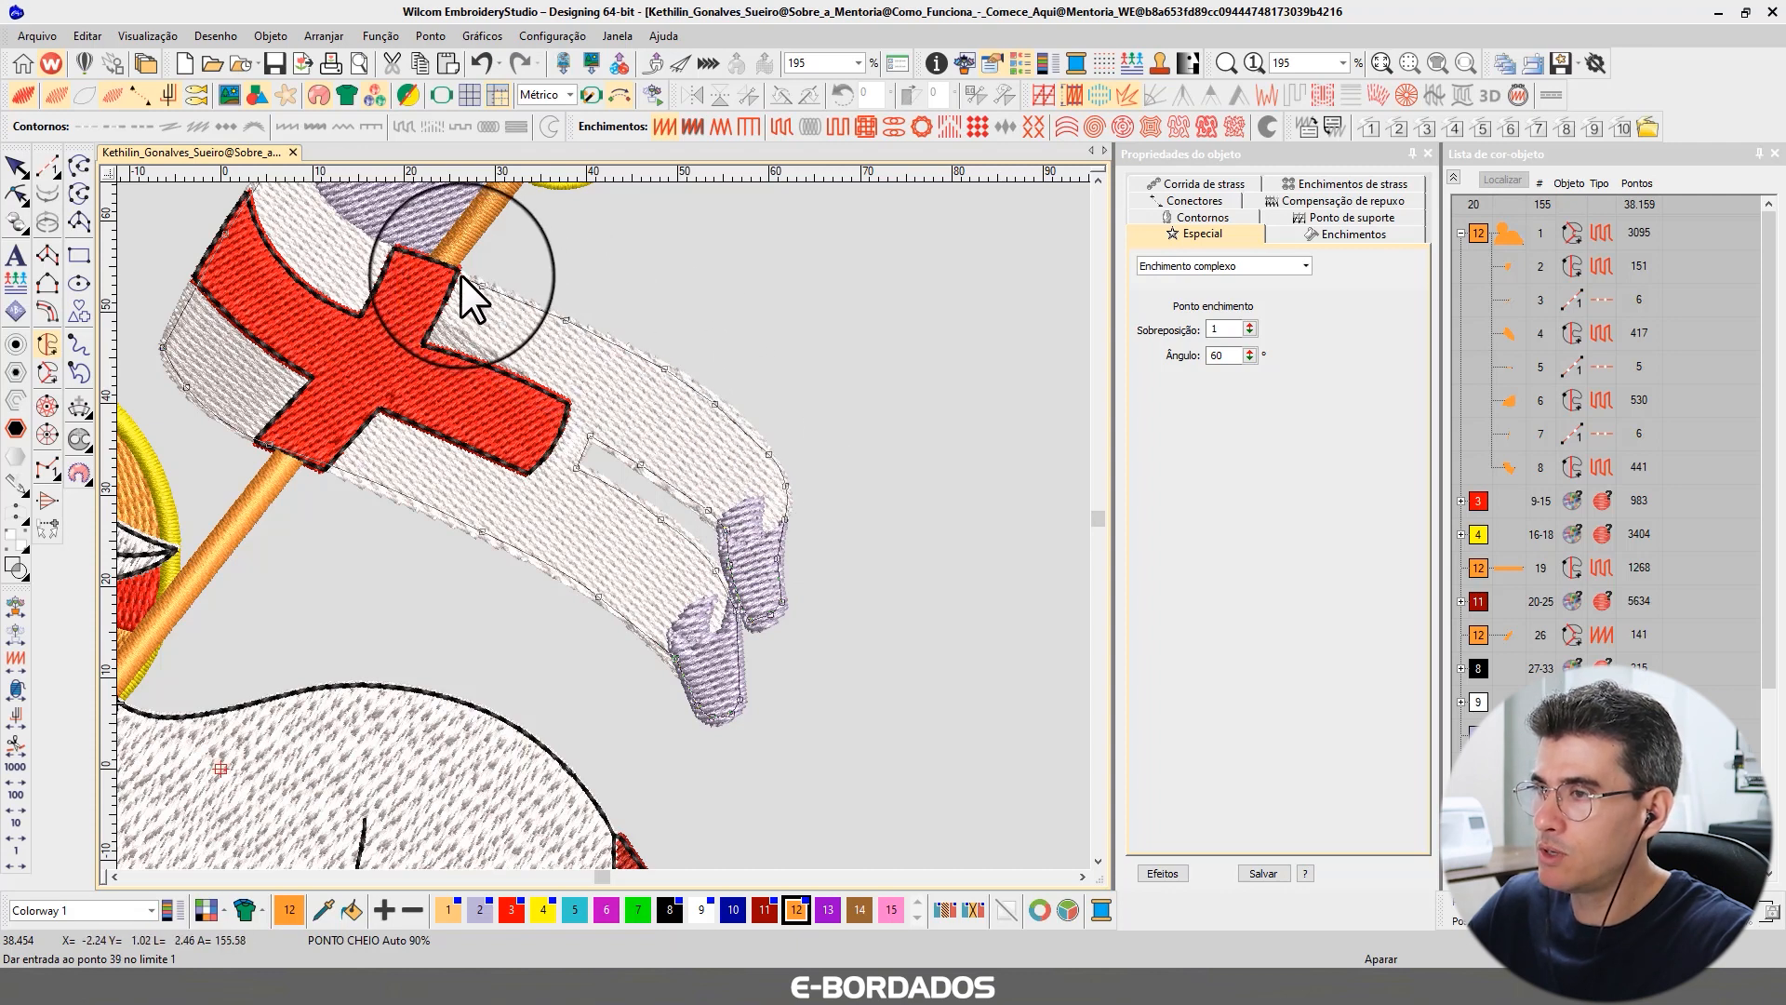
{"action": "left_click", "coordinate": [461, 275]}
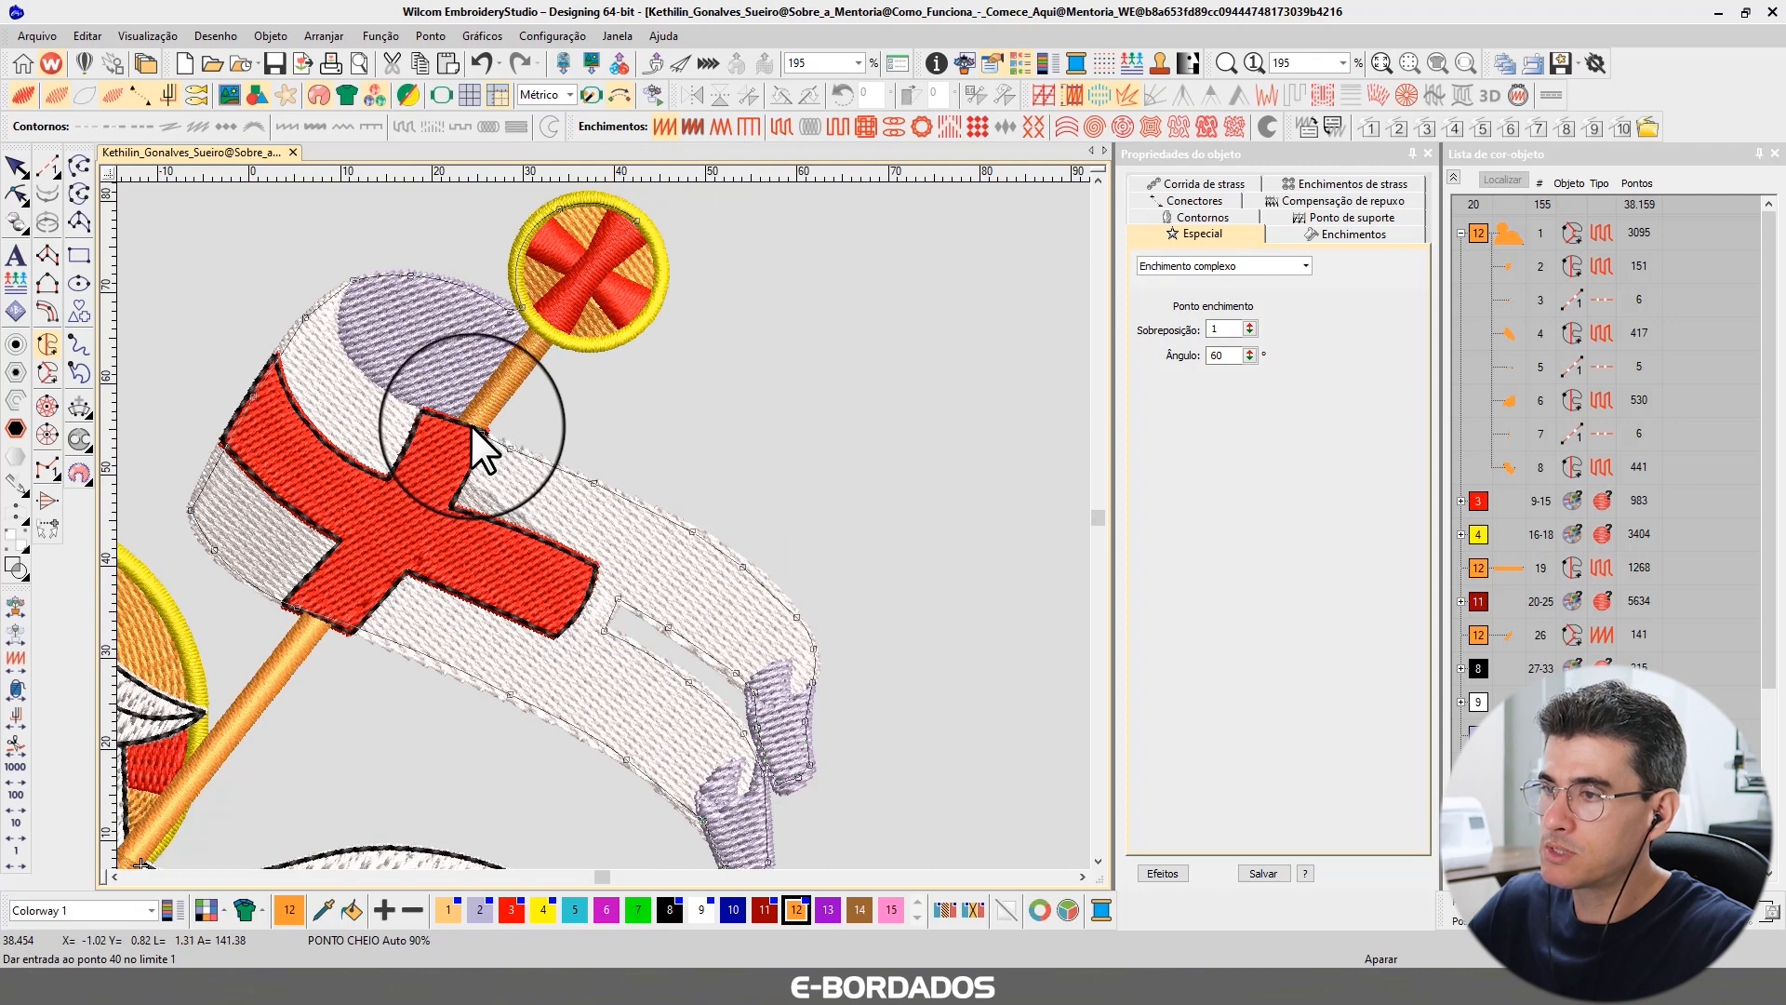
{"action": "left_click", "coordinate": [472, 427]}
{"action": "left_click", "coordinate": [545, 328]}
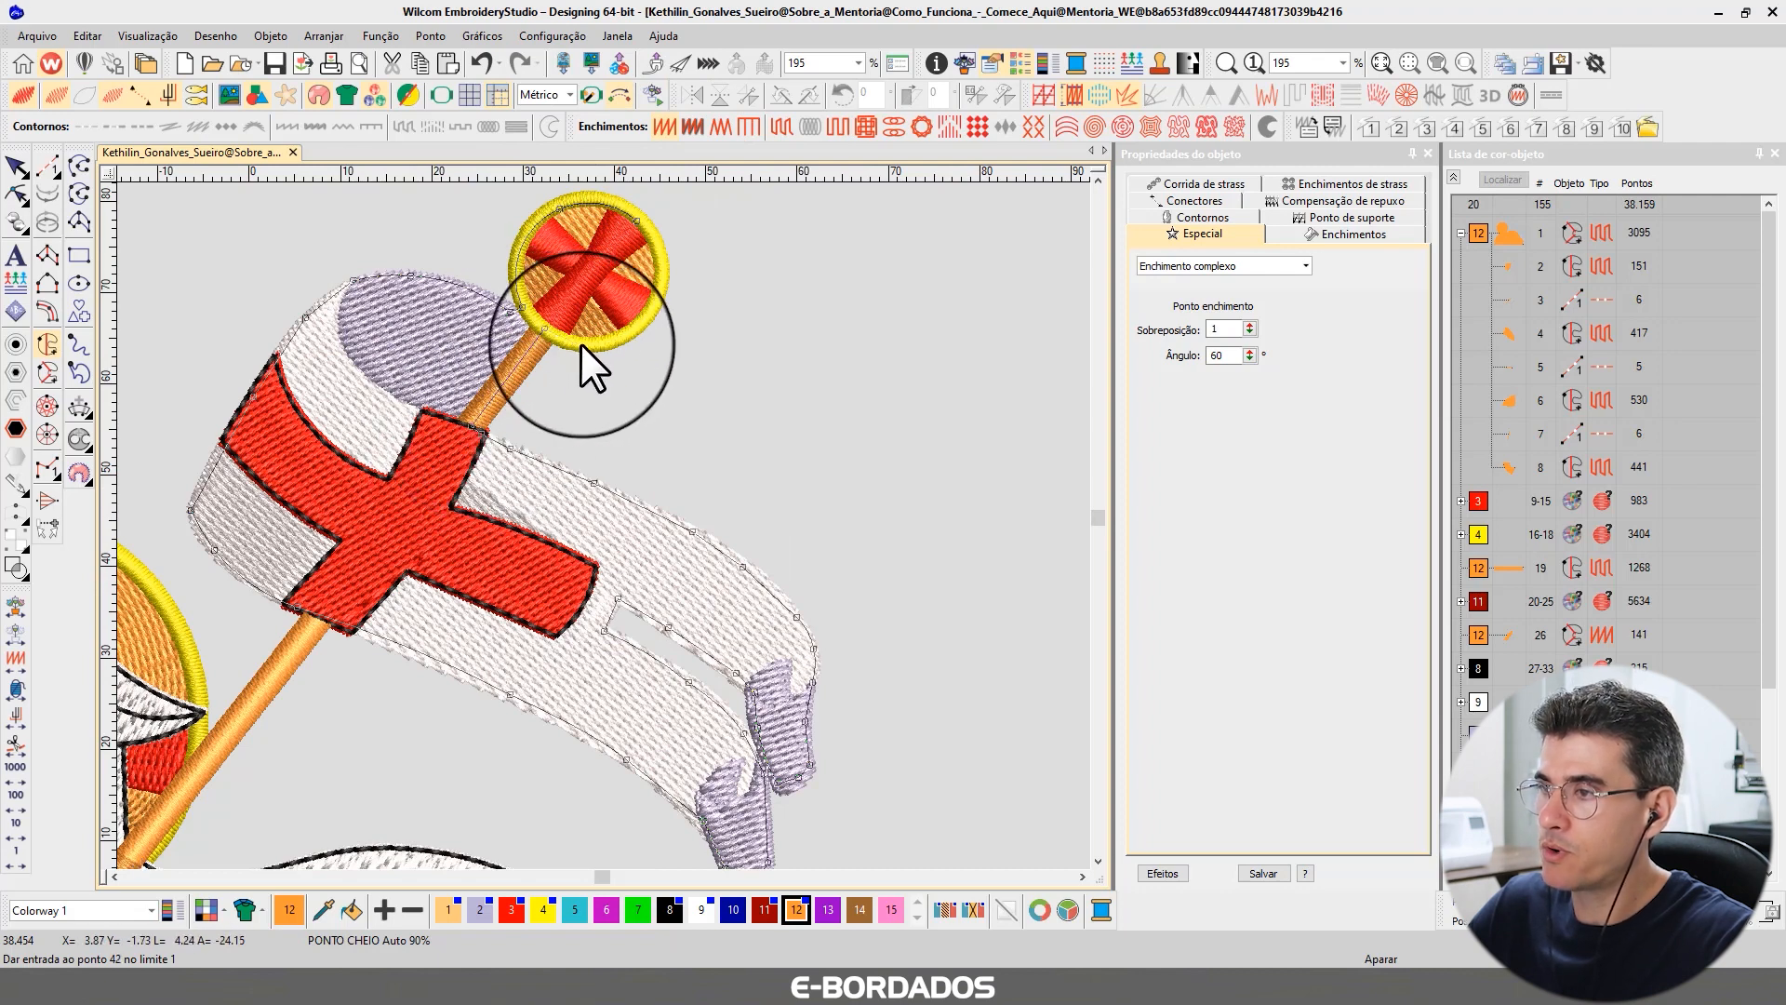
{"action": "right_click", "coordinate": [581, 345]}
{"action": "right_click", "coordinate": [642, 324]}
{"action": "right_click", "coordinate": [660, 262]}
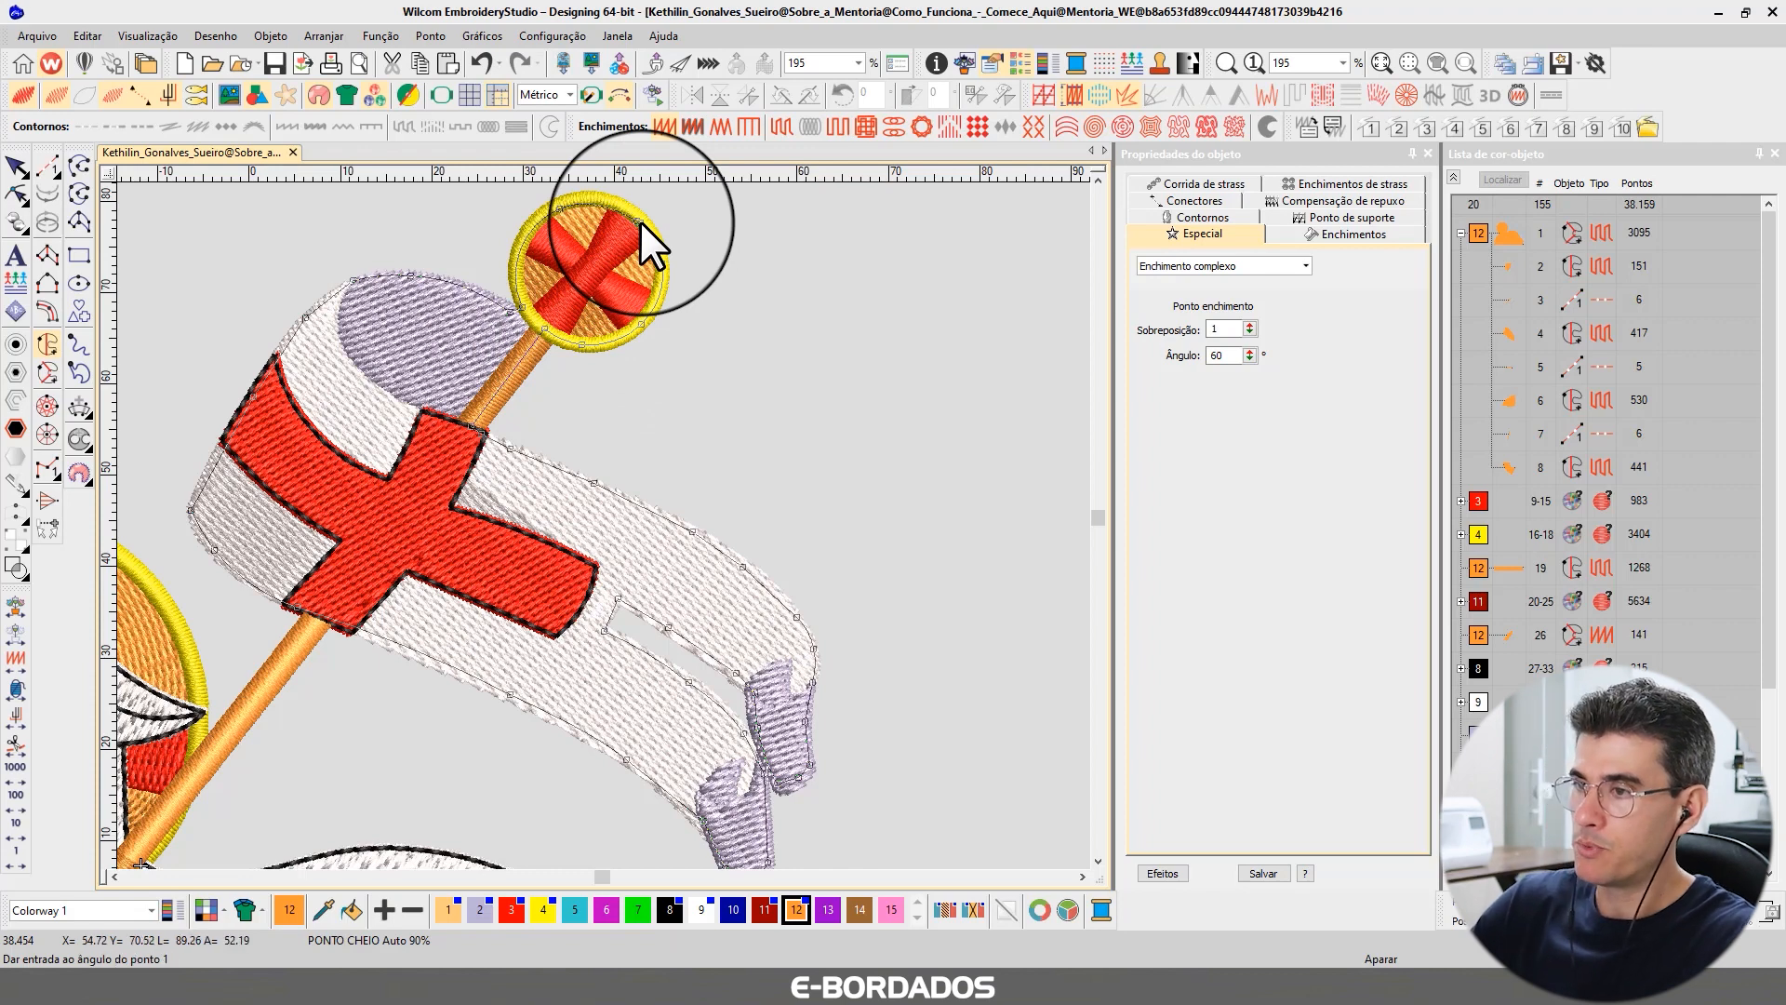
{"action": "key", "text": "Return"}
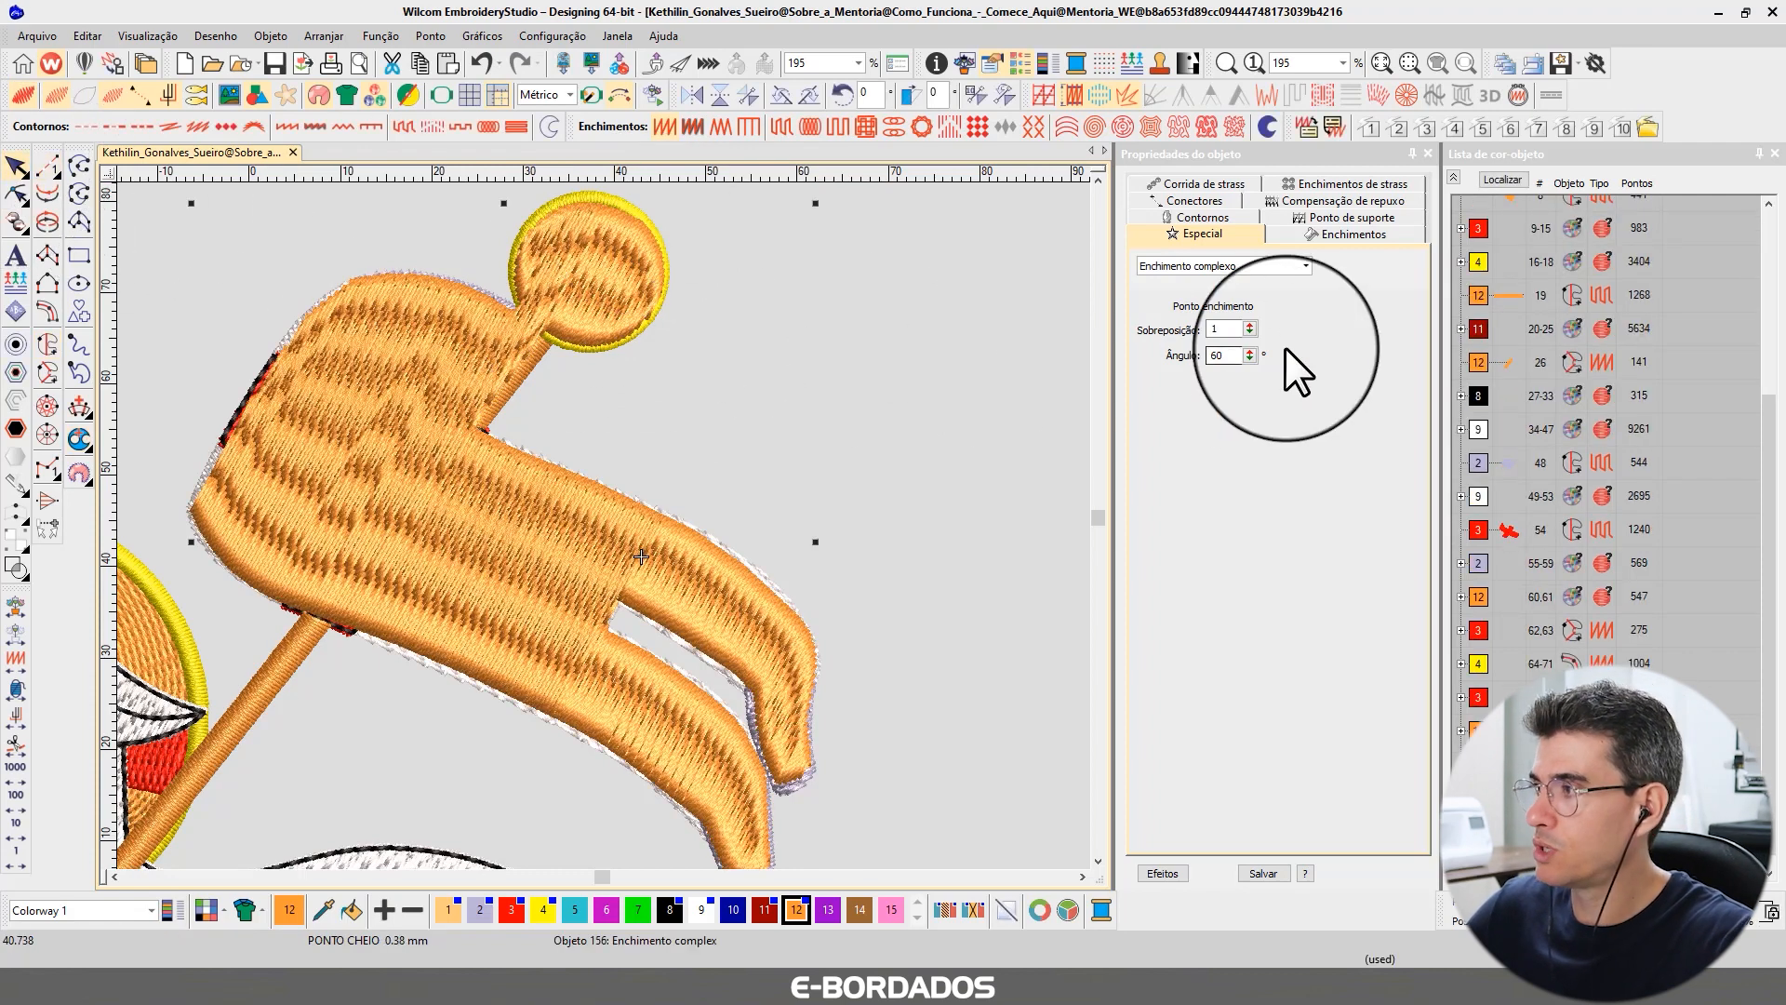
Take the lamb-and-book shape's fill properties as current and apply them to the new banner shape.
{"action": "scroll", "coordinate": [1774, 371], "scroll_direction": "up", "scroll_amount": 3}
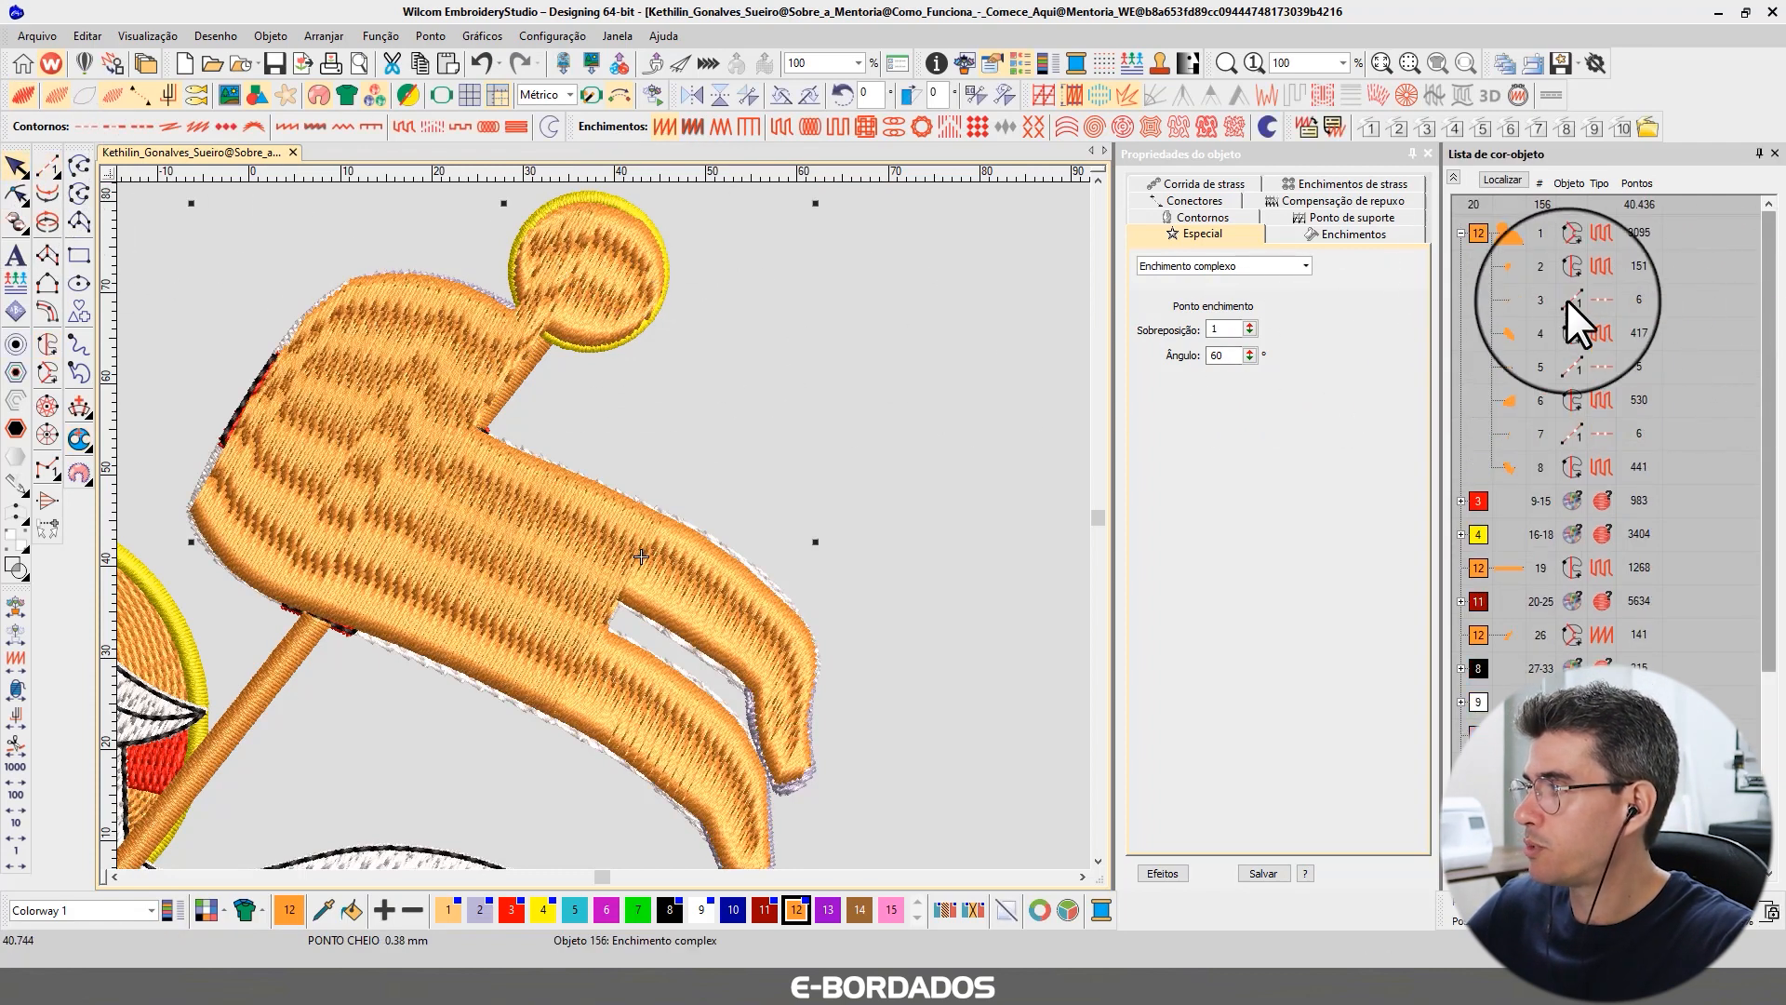
{"action": "left_click", "coordinate": [1509, 233]}
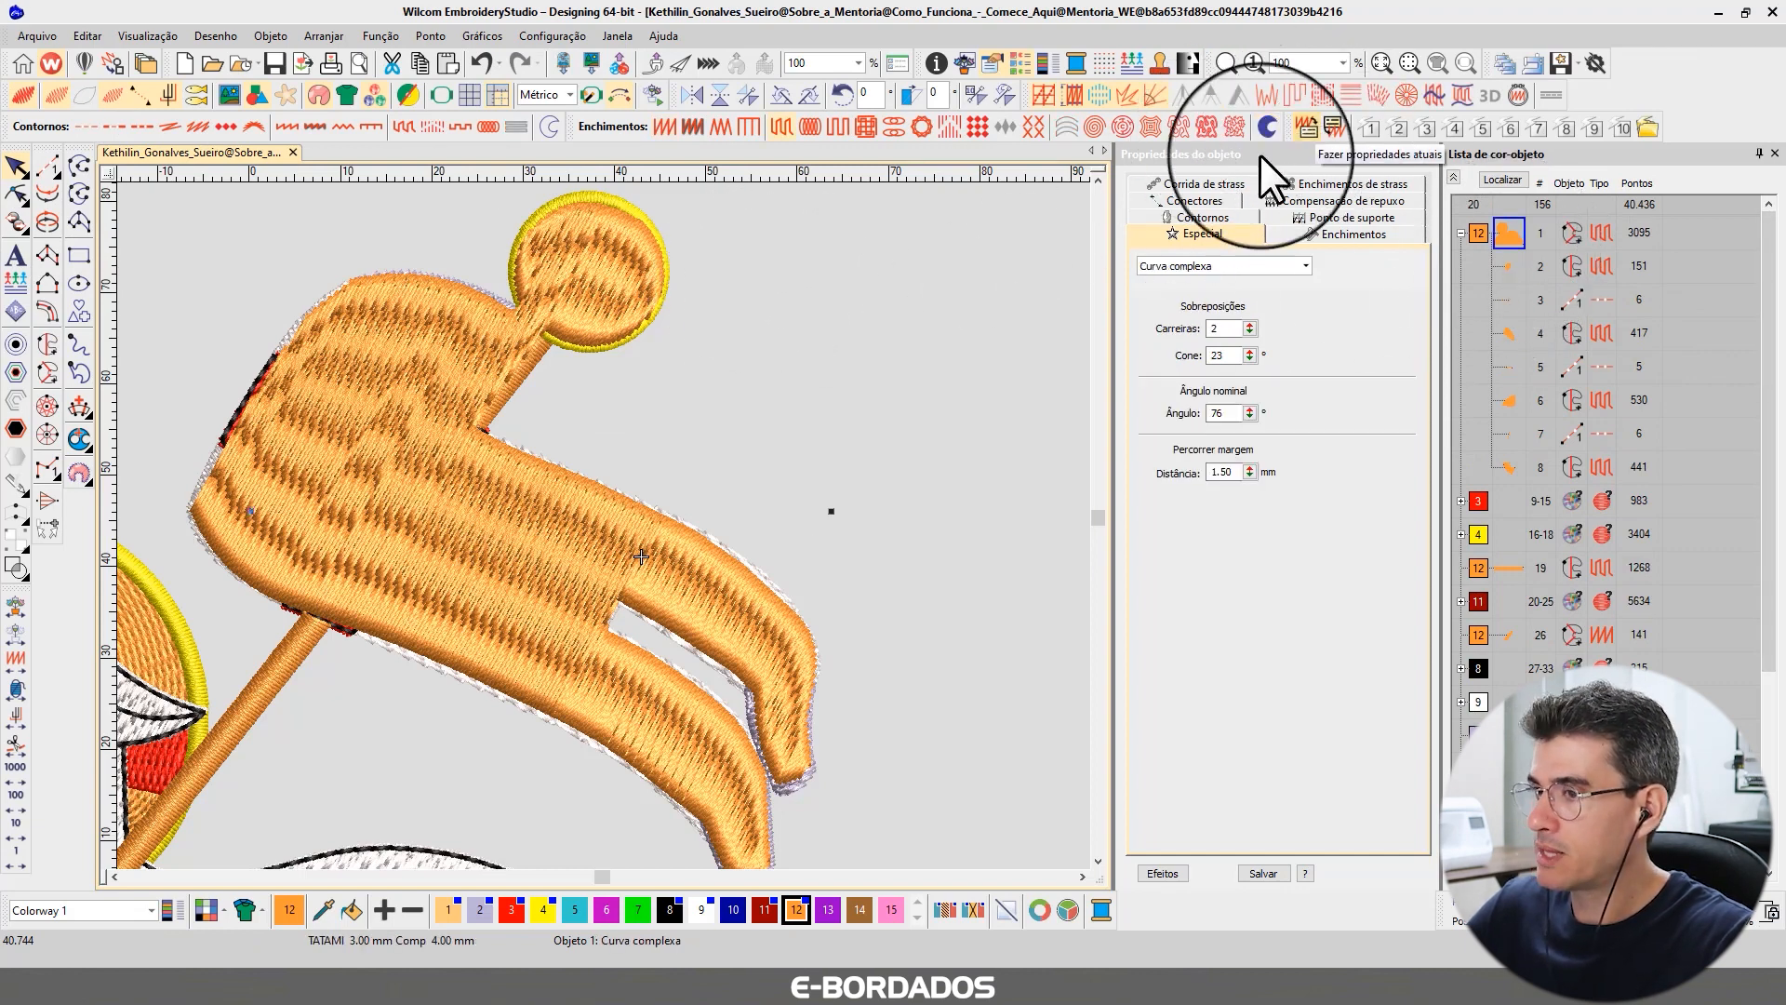
{"action": "left_click", "coordinate": [1503, 179]}
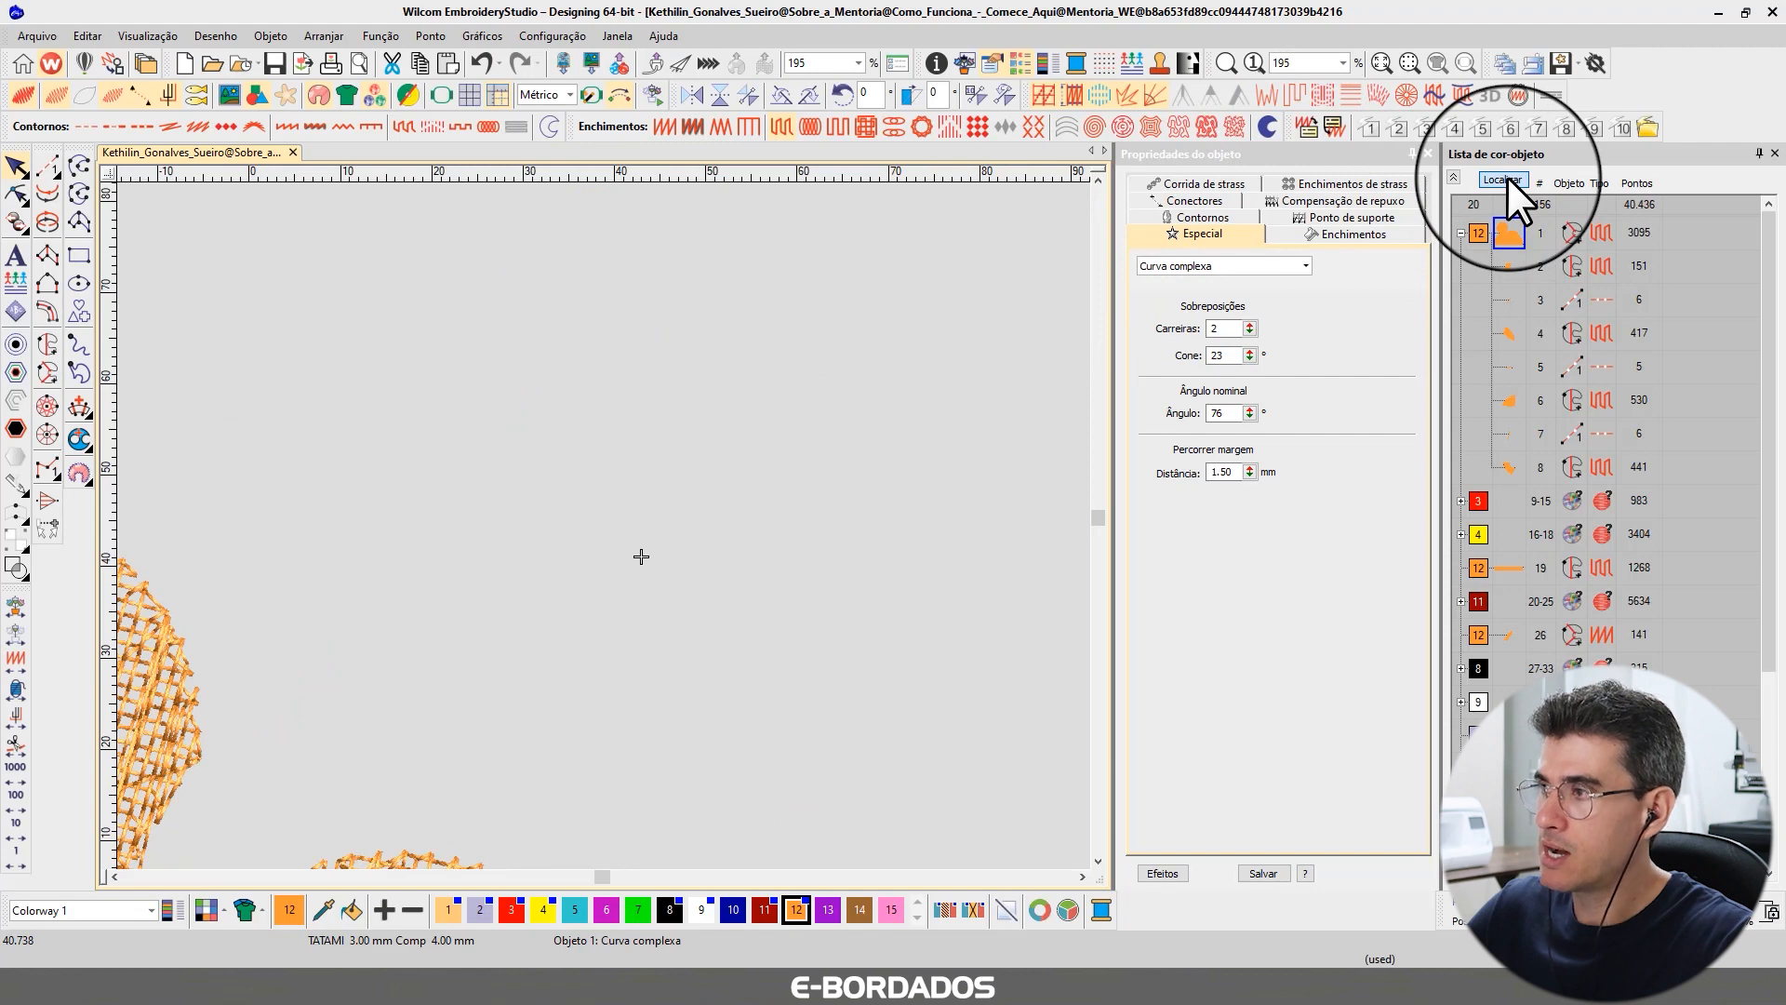
{"action": "left_click", "coordinate": [1308, 126]}
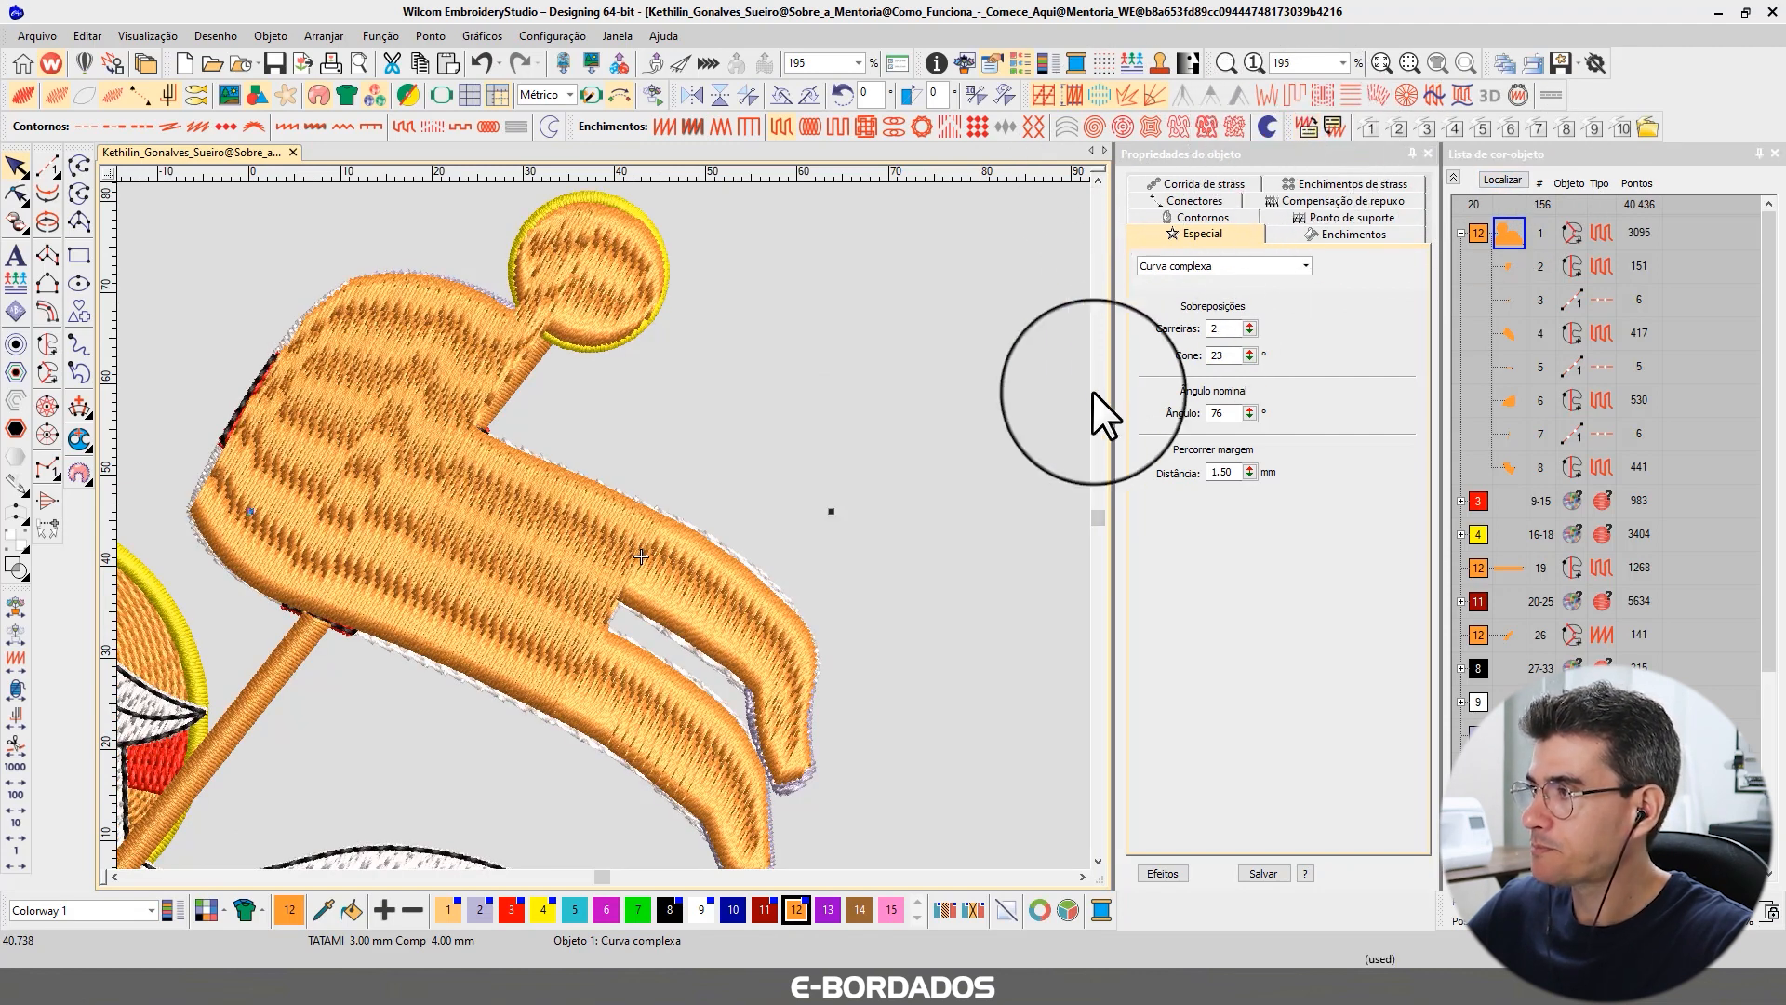
{"action": "left_click", "coordinate": [487, 367]}
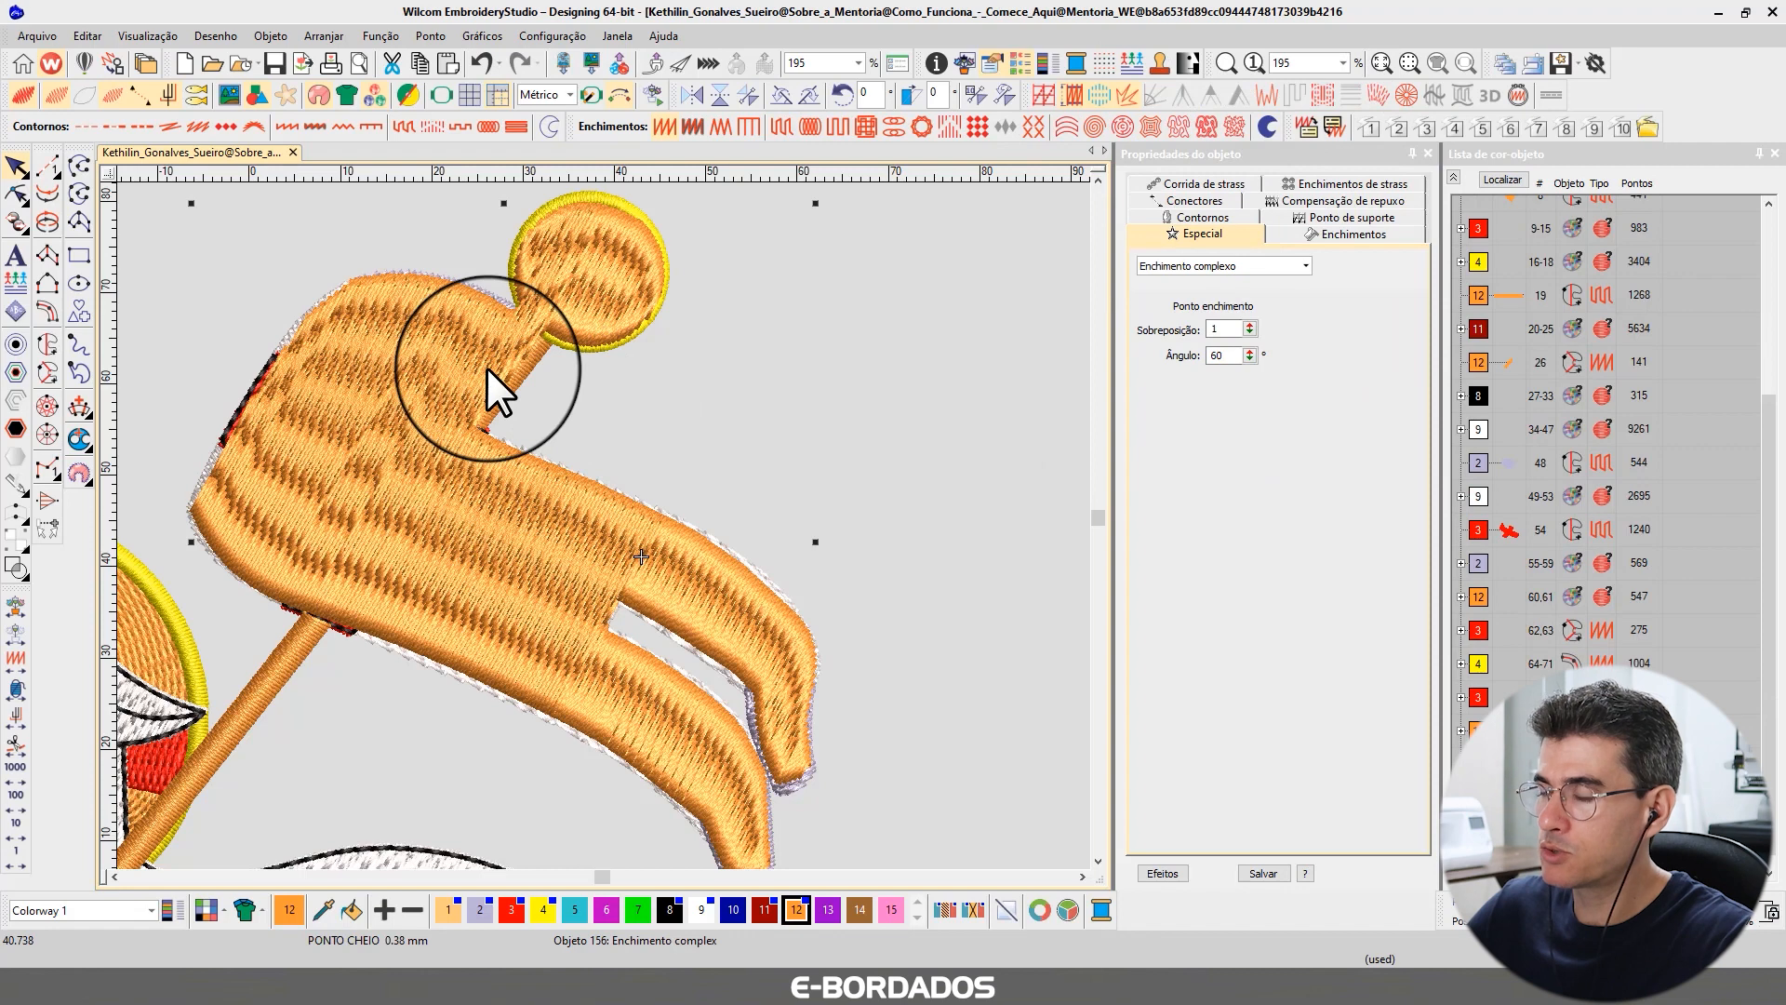
{"action": "left_click", "coordinate": [1332, 125]}
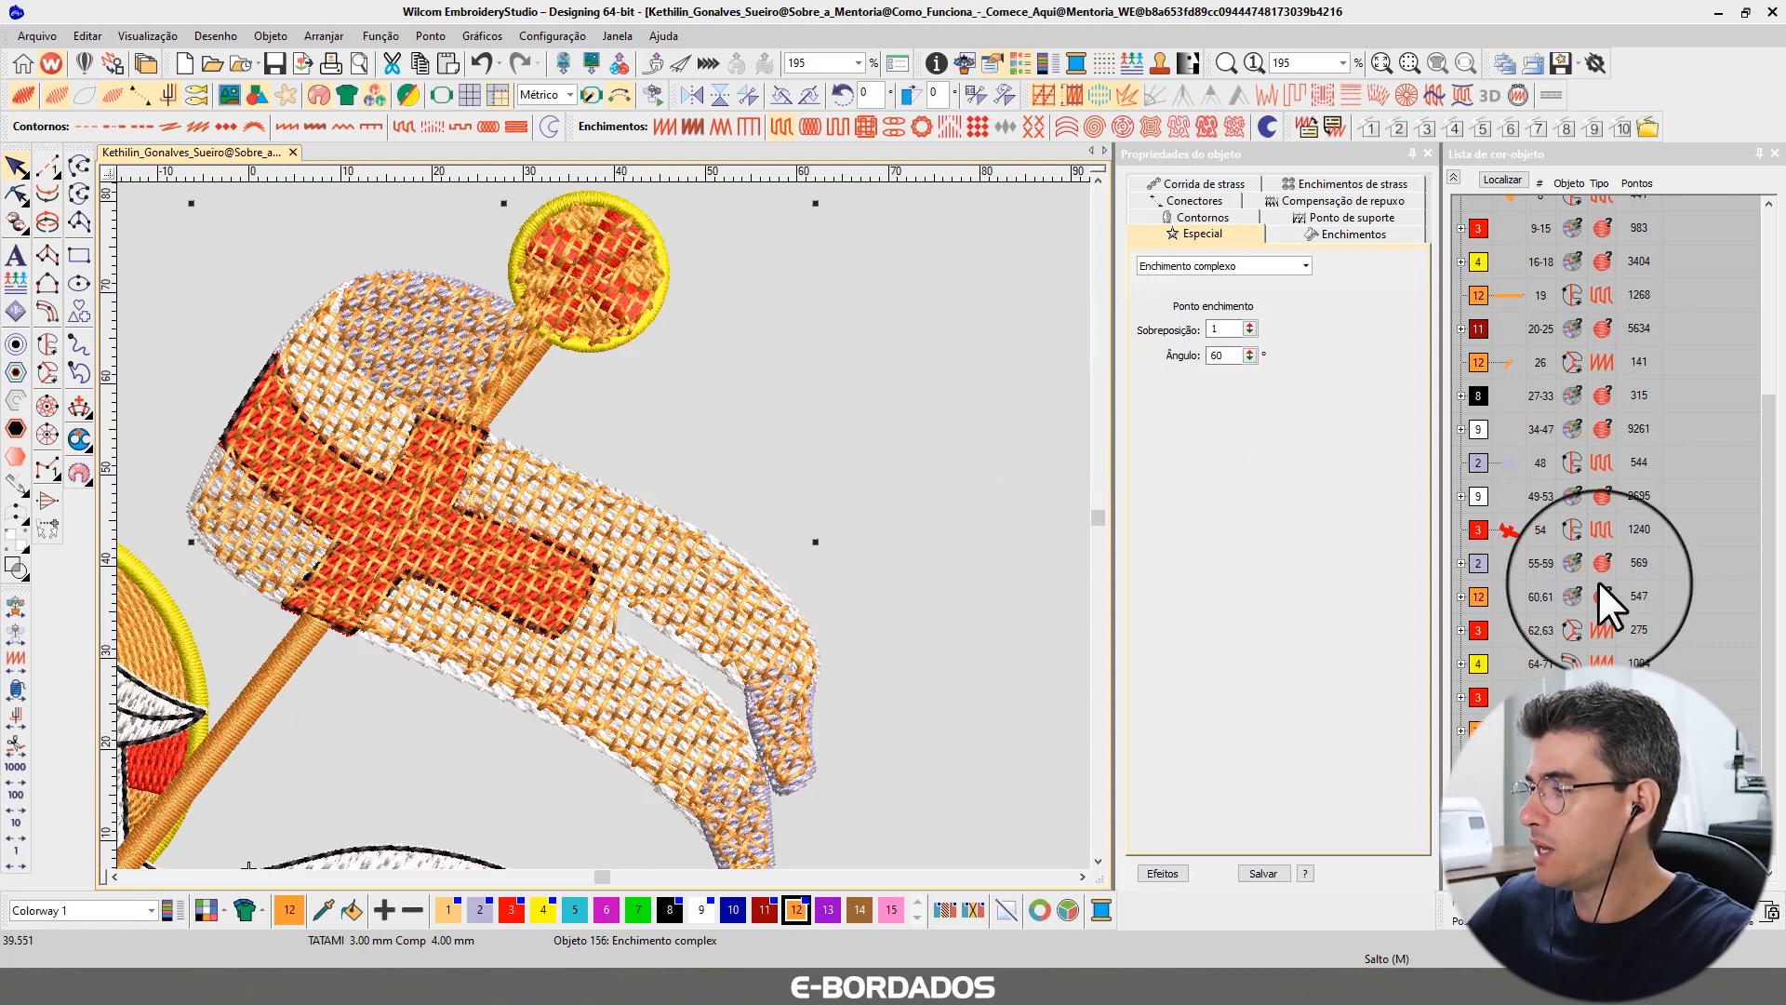
Move the banner backing shape to the start of the first color block in the stitching sequence.
{"action": "left_click", "coordinate": [1454, 177]}
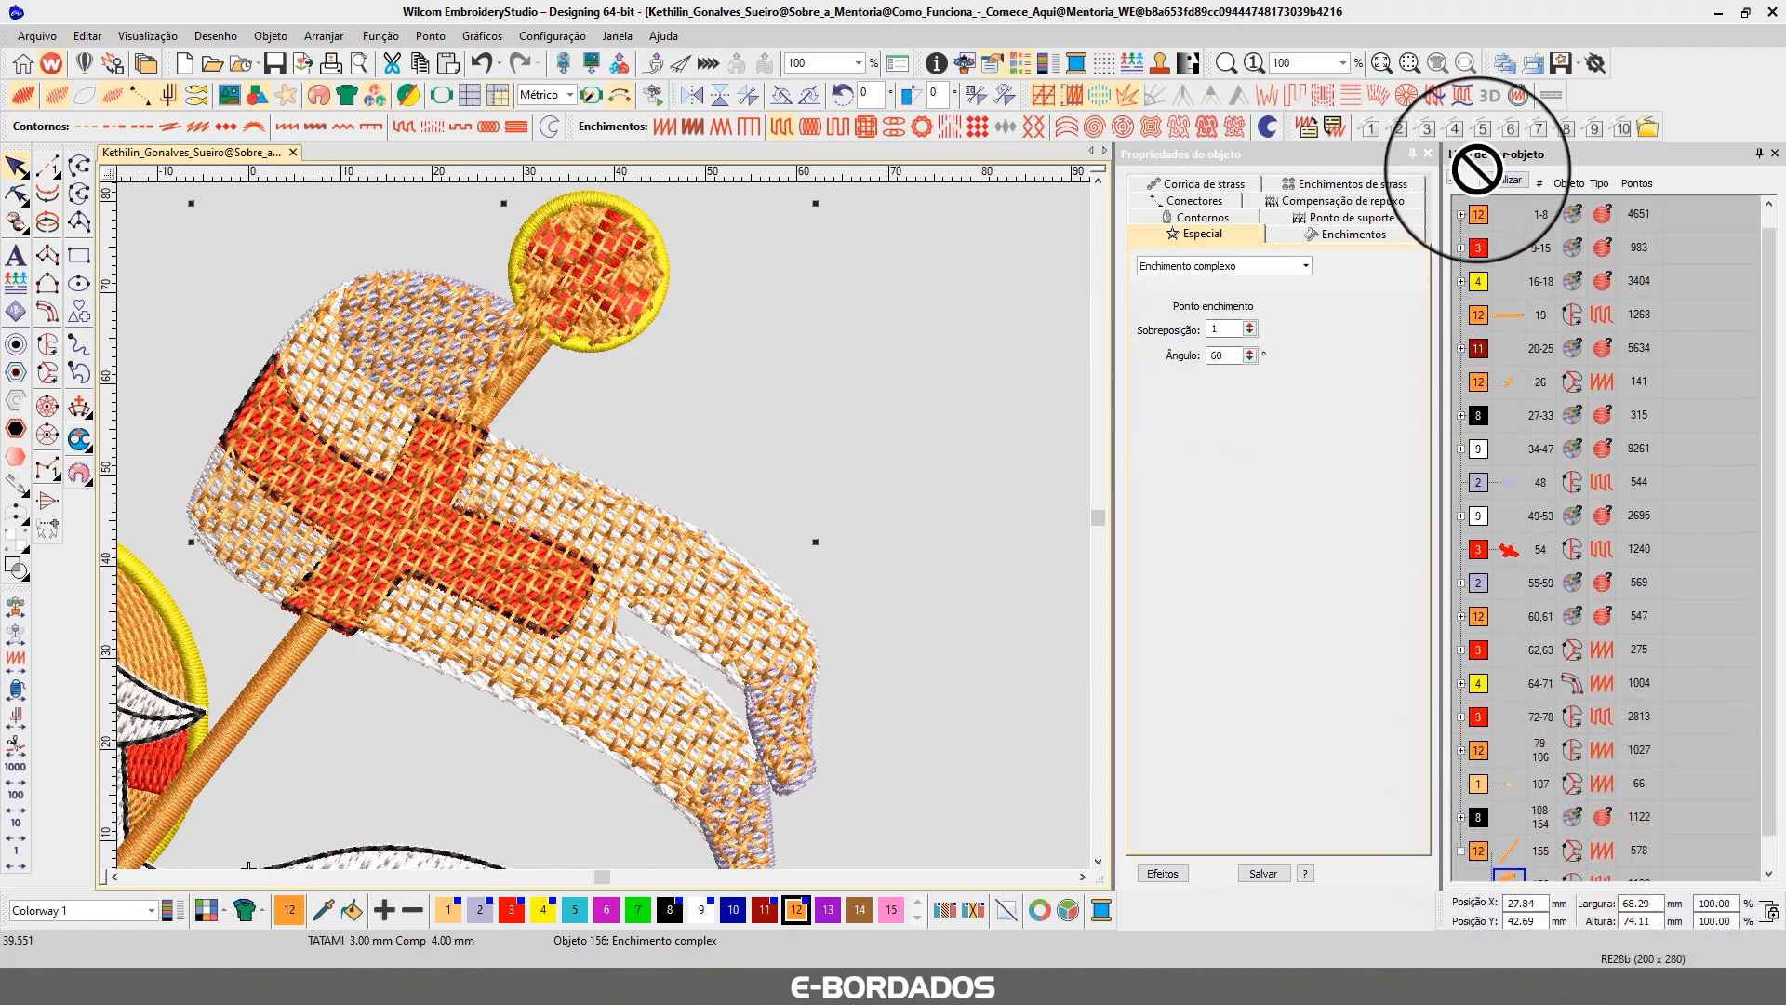
{"action": "scroll", "coordinate": [1483, 220], "scroll_direction": "up", "scroll_amount": 1}
{"action": "left_click", "coordinate": [1465, 232]}
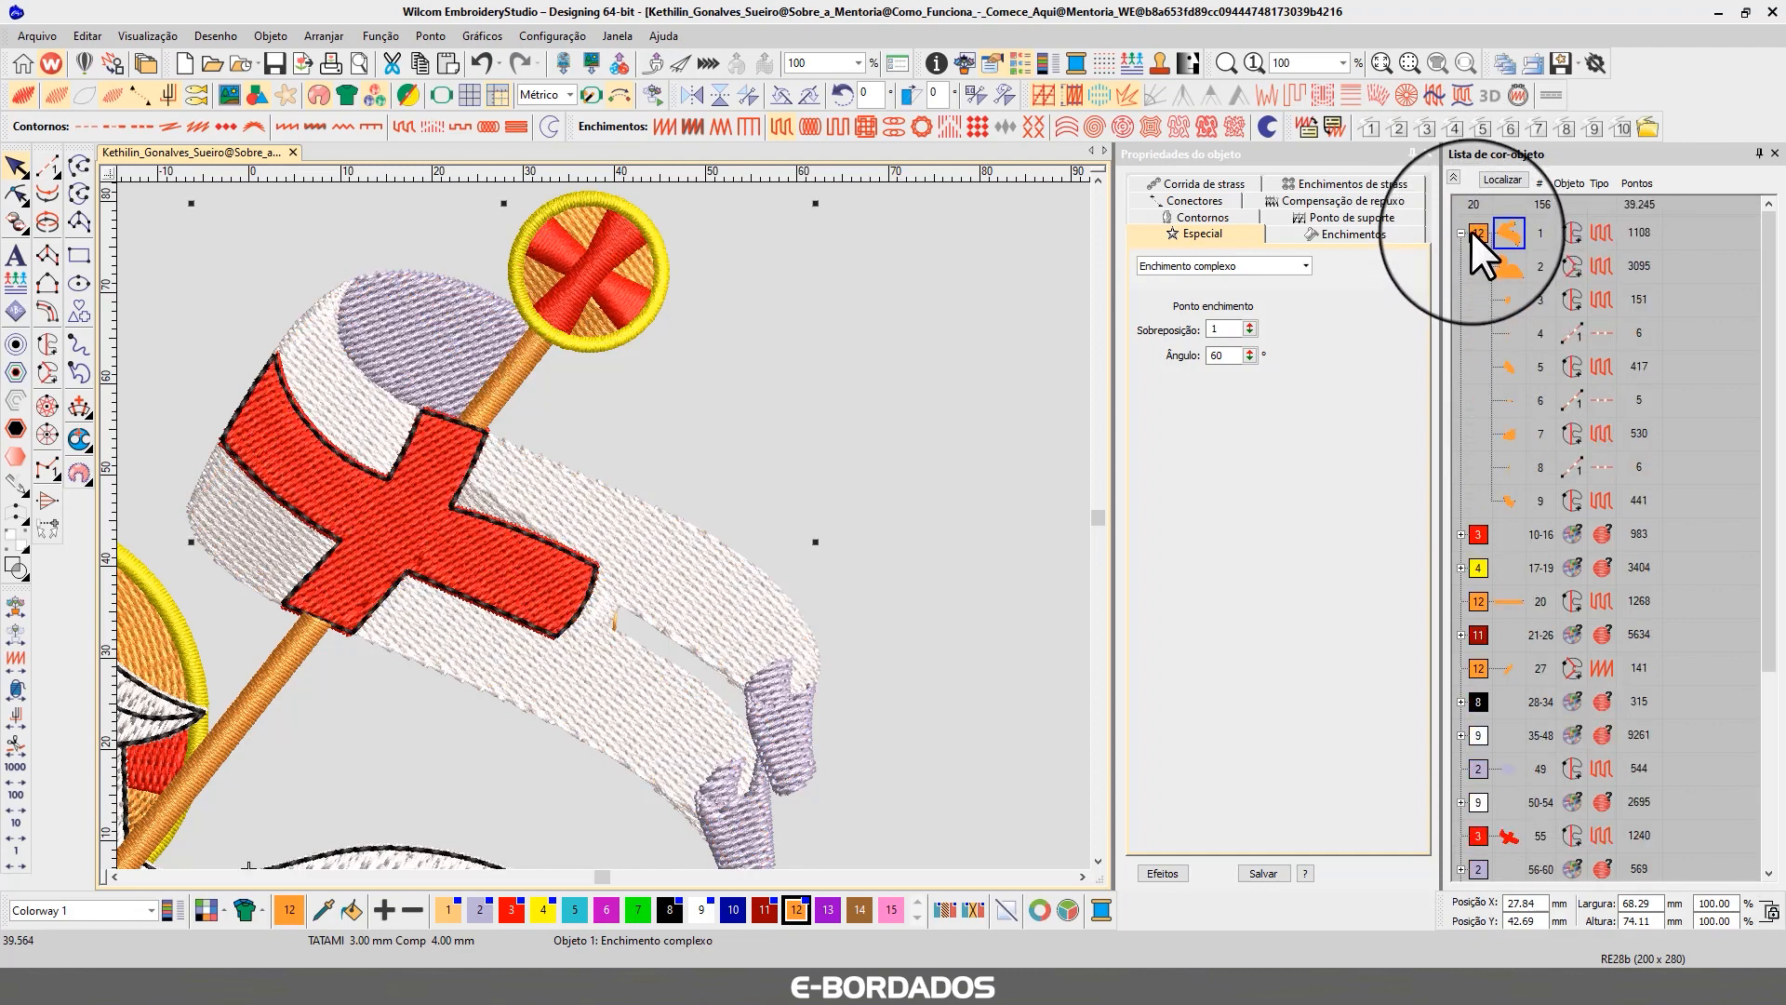
View the banner shape alone, then together with the lamb-and-book shape, isolating the selection in the list.
{"action": "left_click", "coordinate": [1511, 181]}
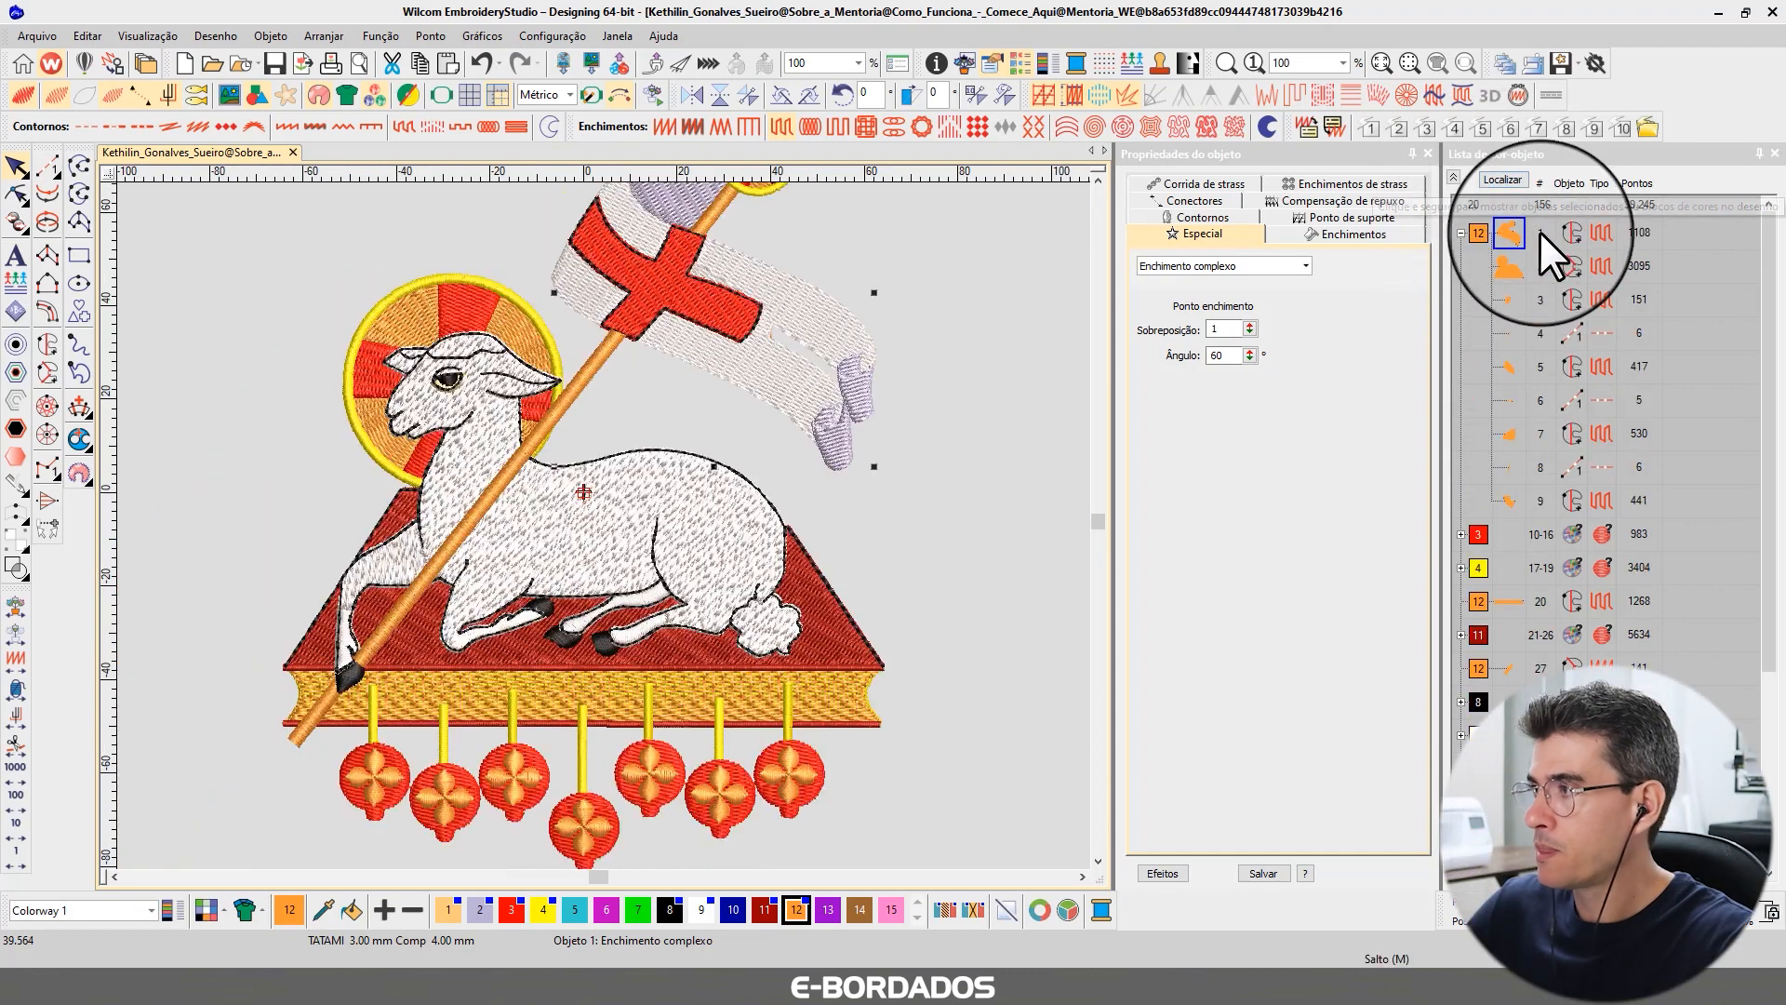
{"action": "left_click", "coordinate": [1505, 177]}
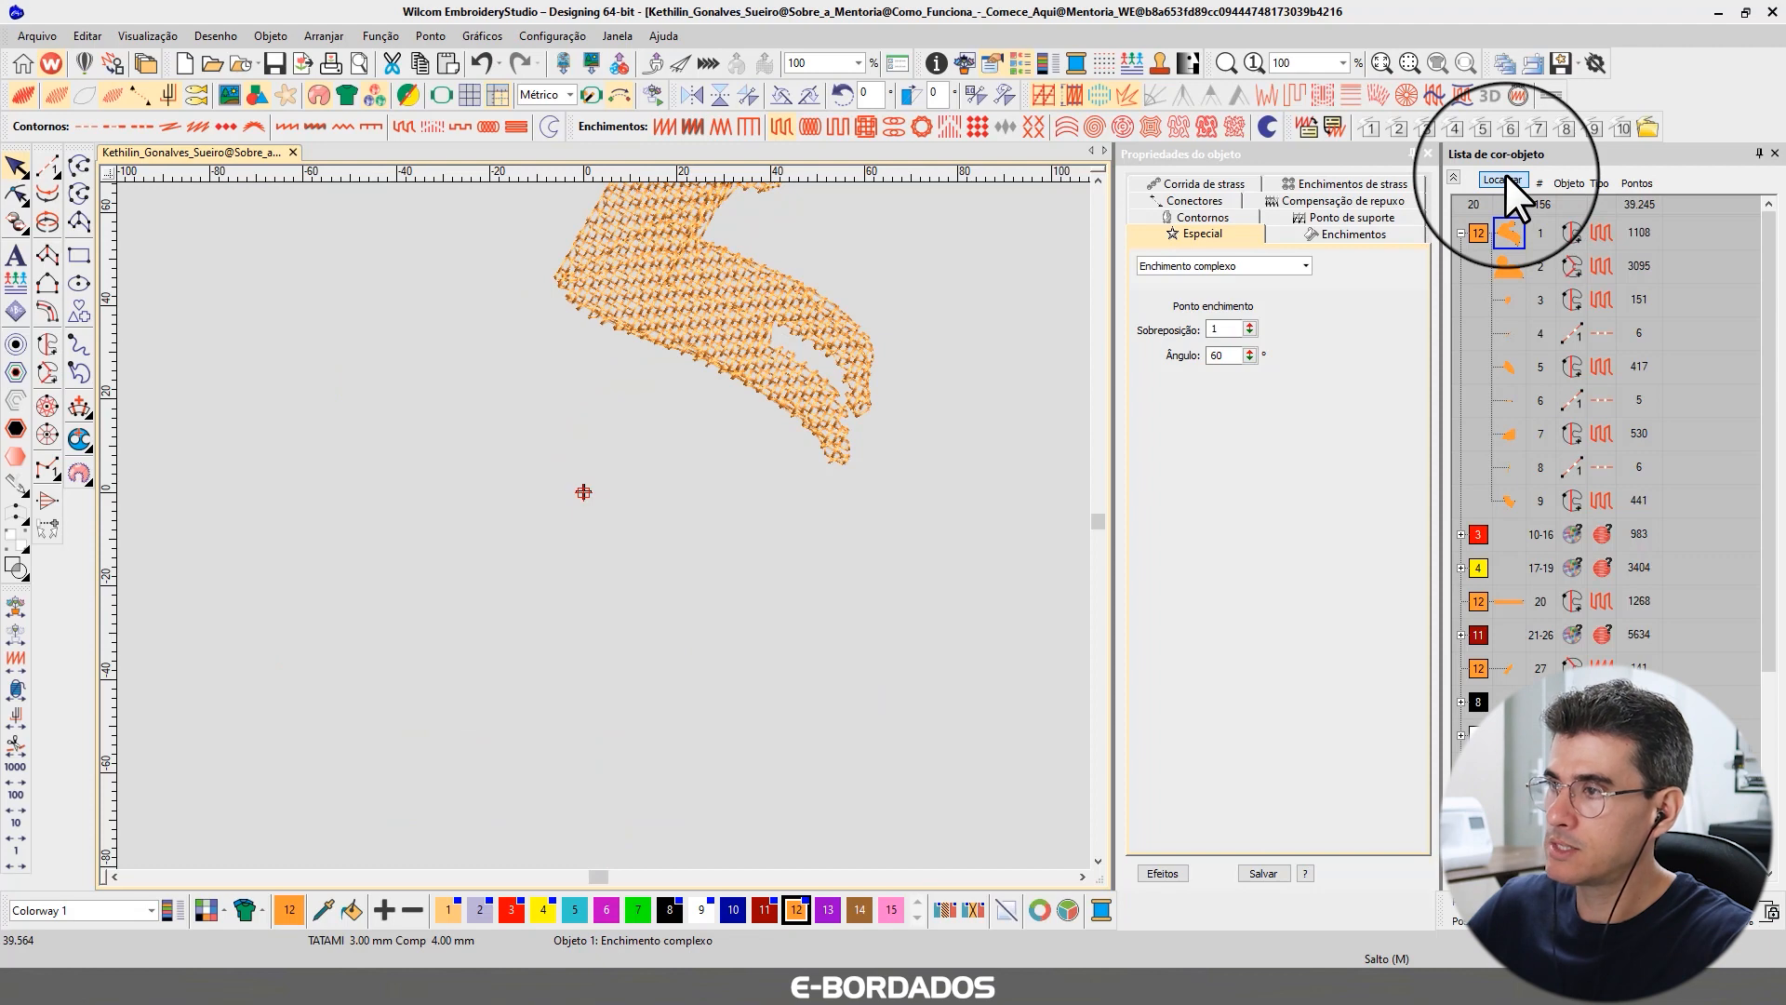
{"action": "left_click", "coordinate": [1505, 175]}
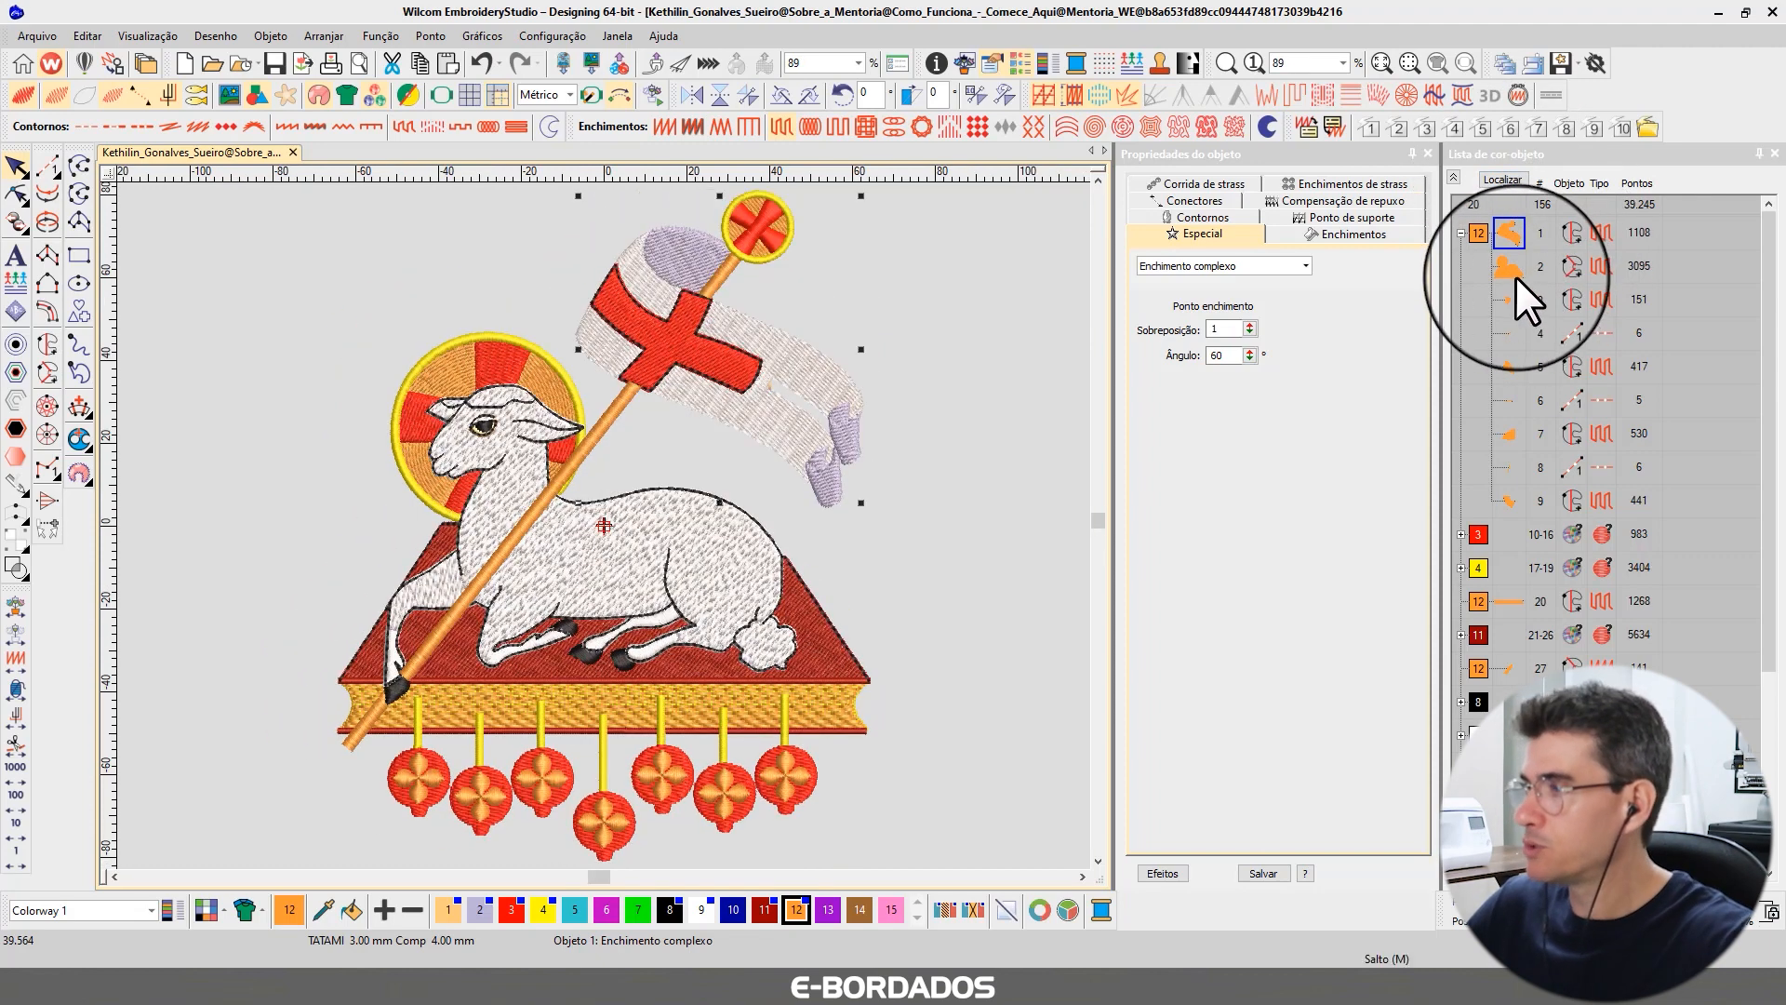
{"action": "left_click", "coordinate": [1516, 276], "text": "ctrl"}
{"action": "left_click", "coordinate": [1511, 180]}
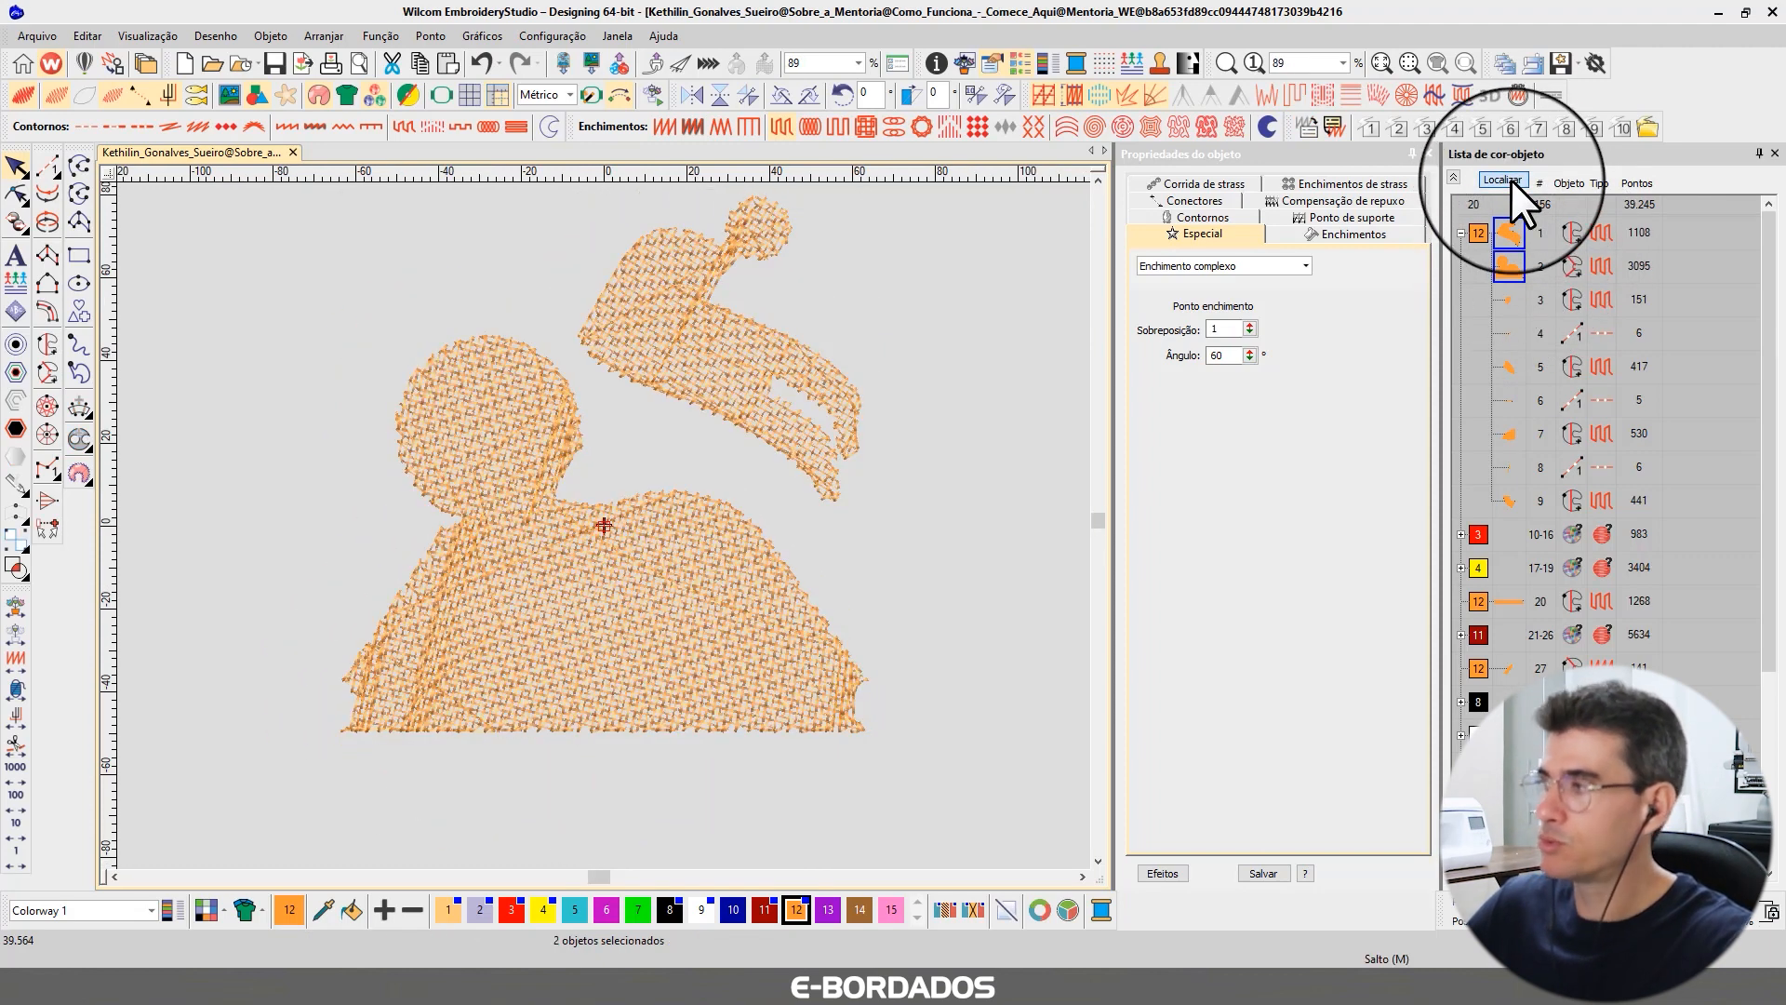
{"action": "left_click", "coordinate": [1506, 178]}
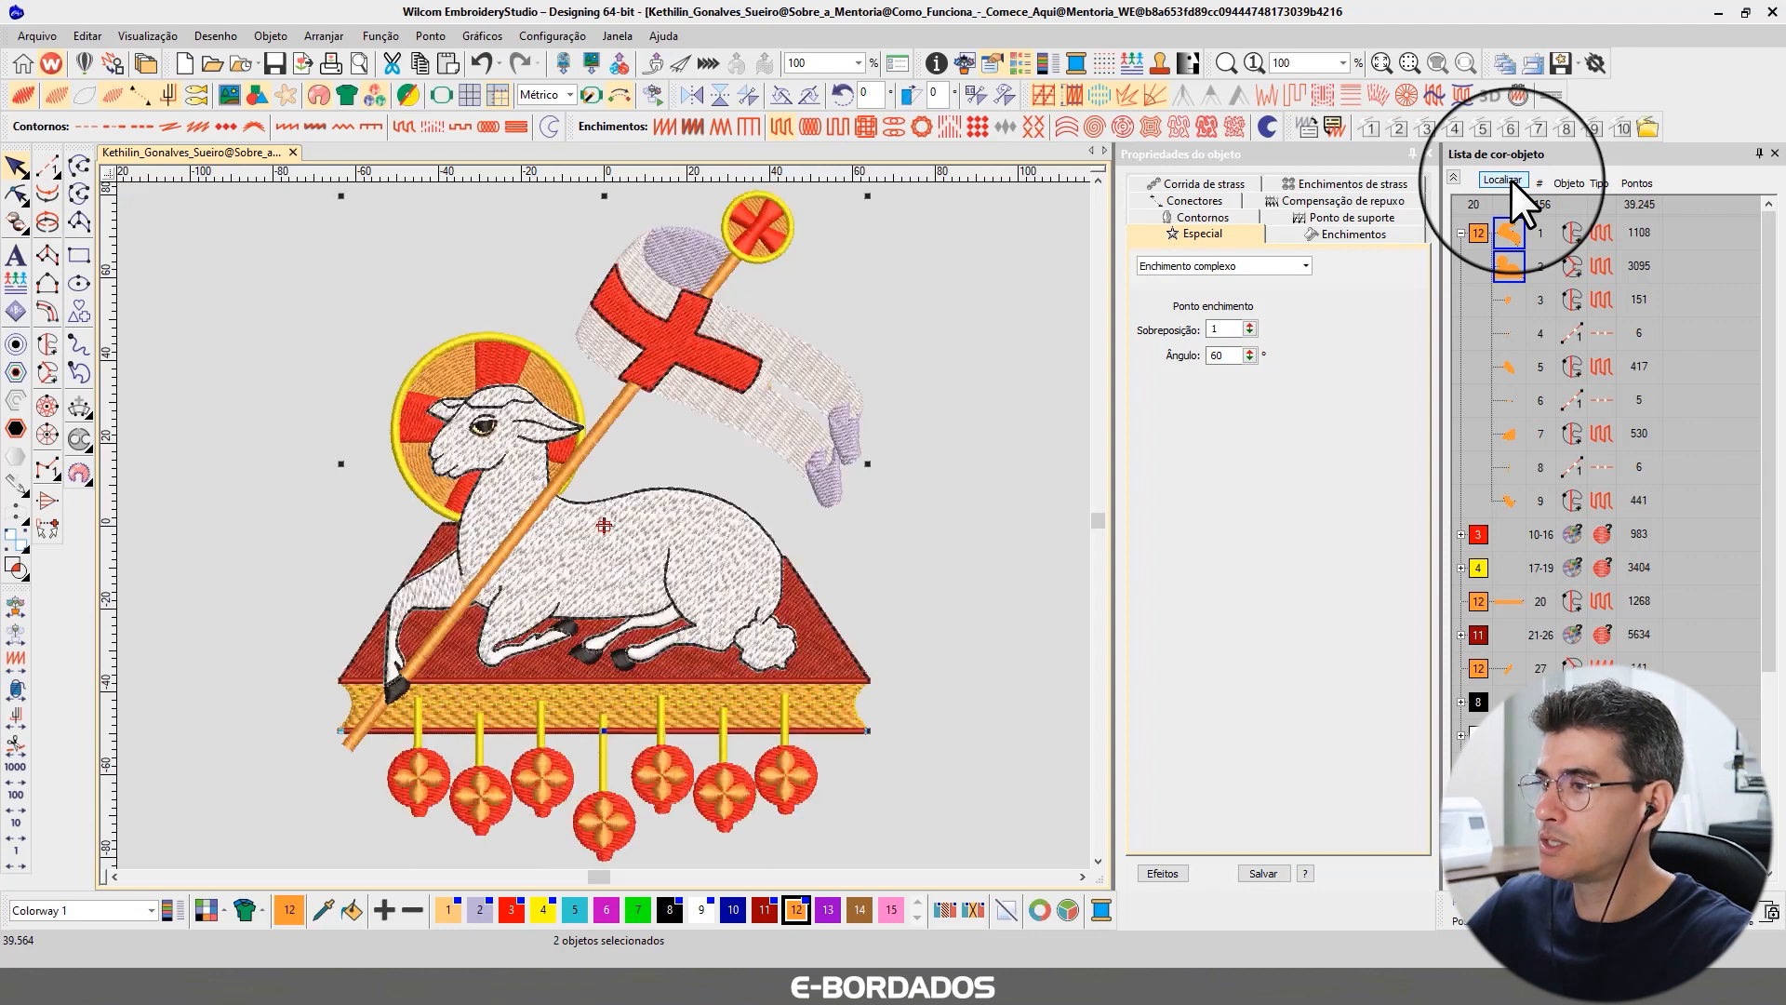
Inspect the fill angle of each remaining object in the first color block.
{"action": "left_click", "coordinate": [1513, 296]}
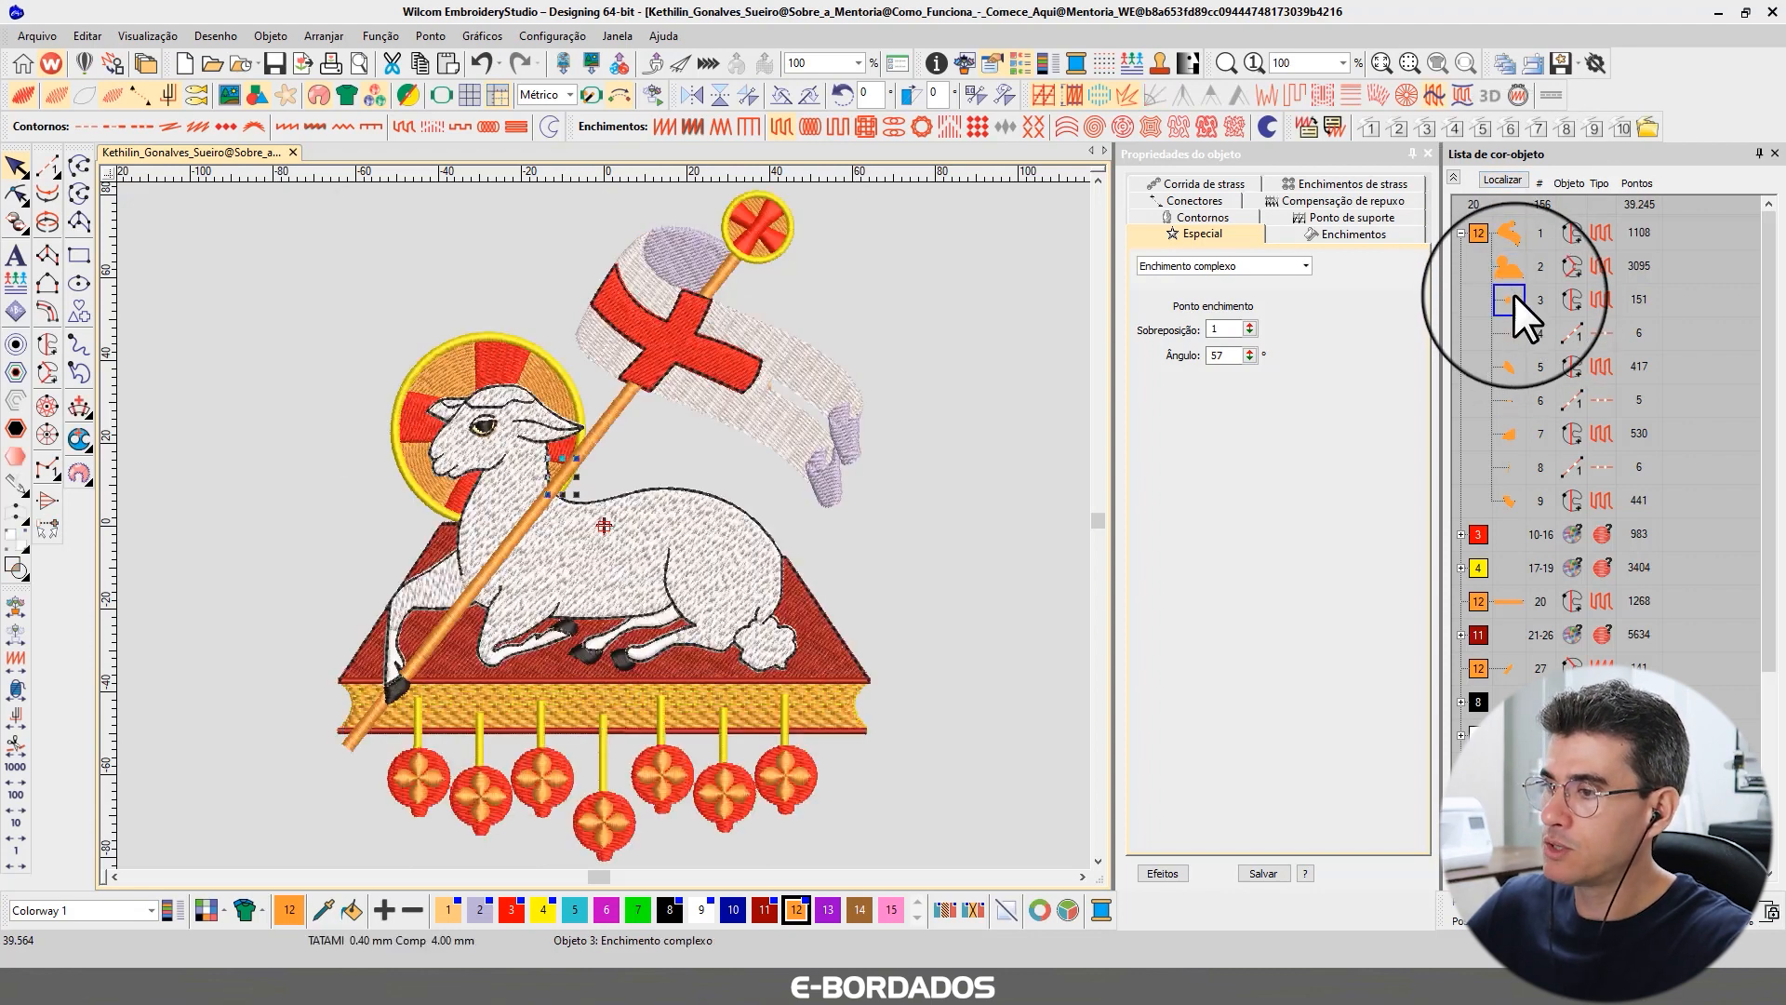
{"action": "left_click", "coordinate": [1511, 365]}
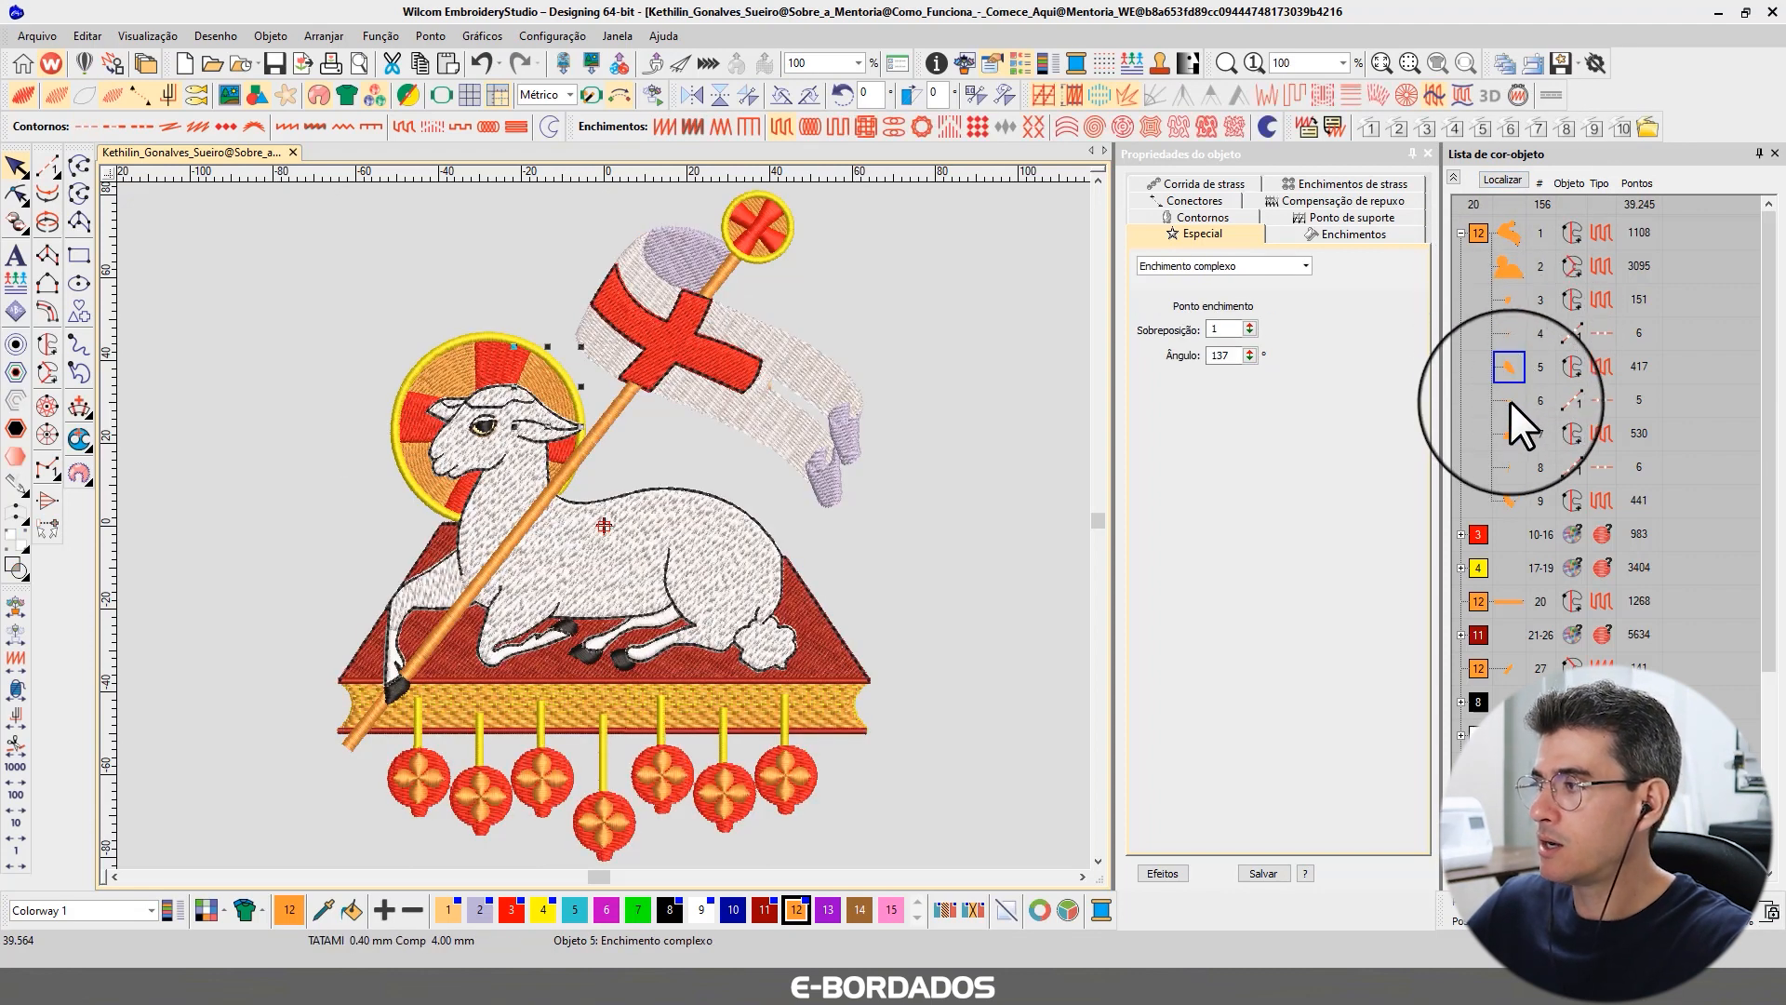
{"action": "left_click", "coordinate": [1509, 400]}
{"action": "left_click", "coordinate": [1511, 433]}
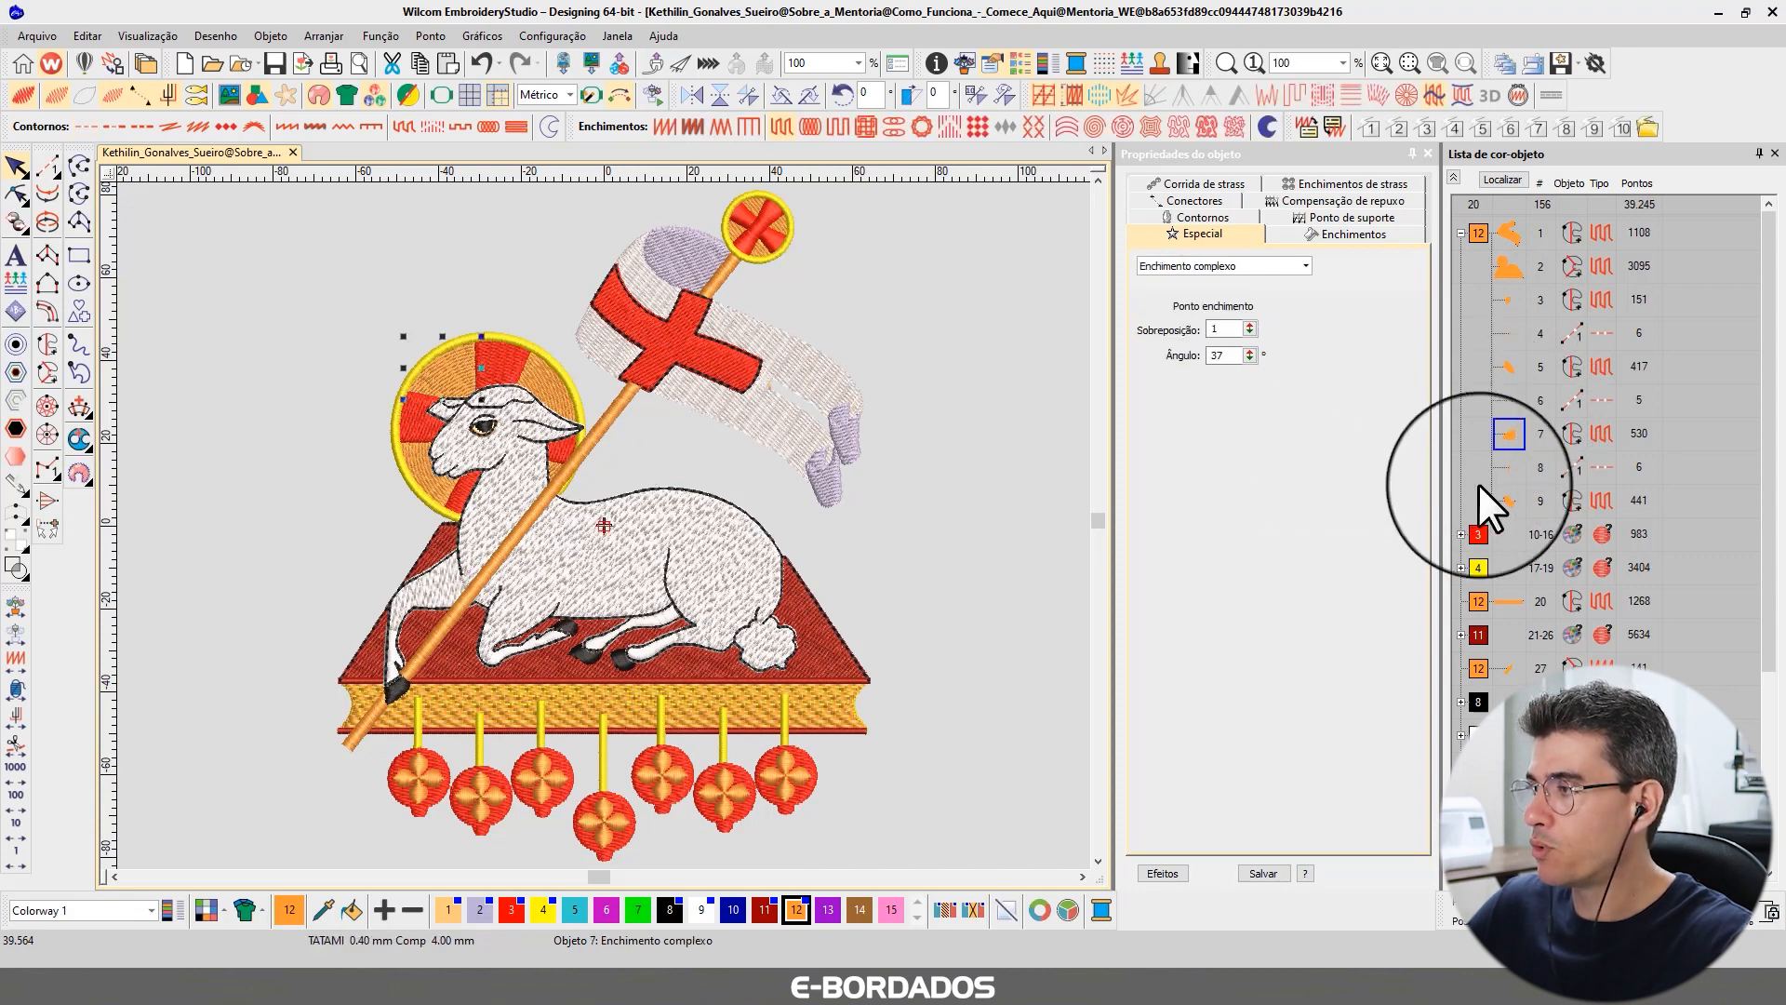
{"action": "left_click", "coordinate": [1509, 466]}
{"action": "left_click", "coordinate": [1509, 500]}
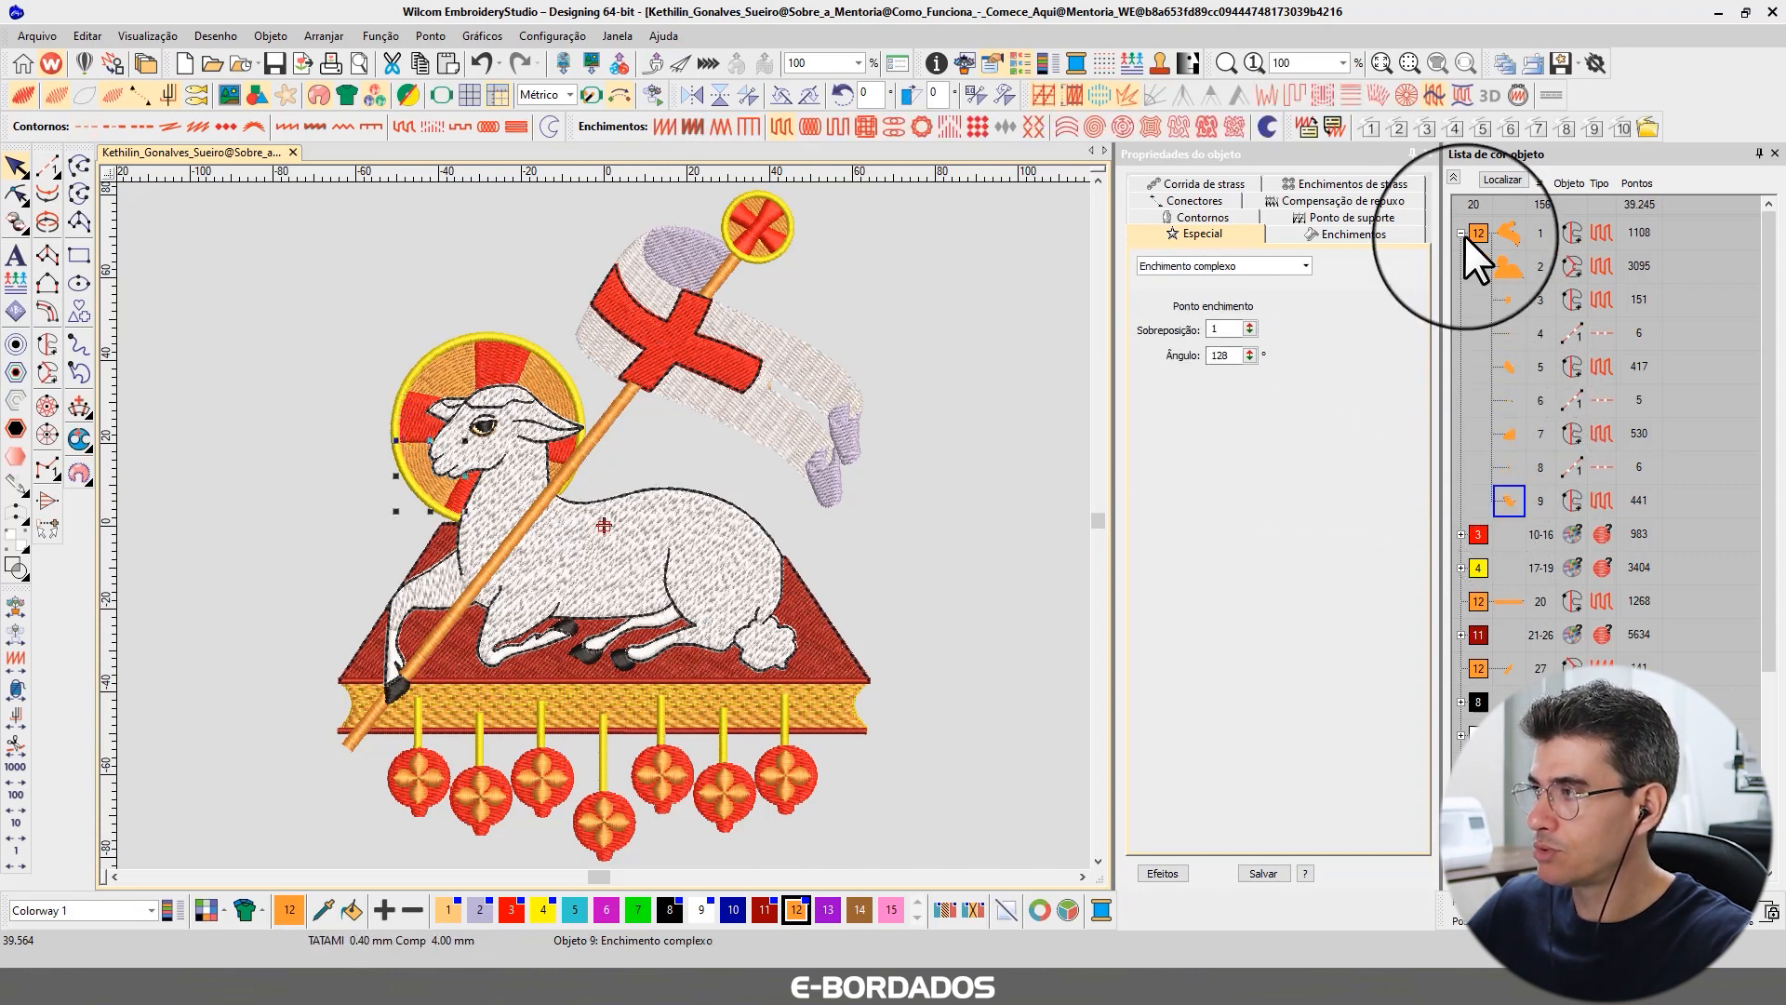
{"action": "left_click", "coordinate": [1454, 177]}
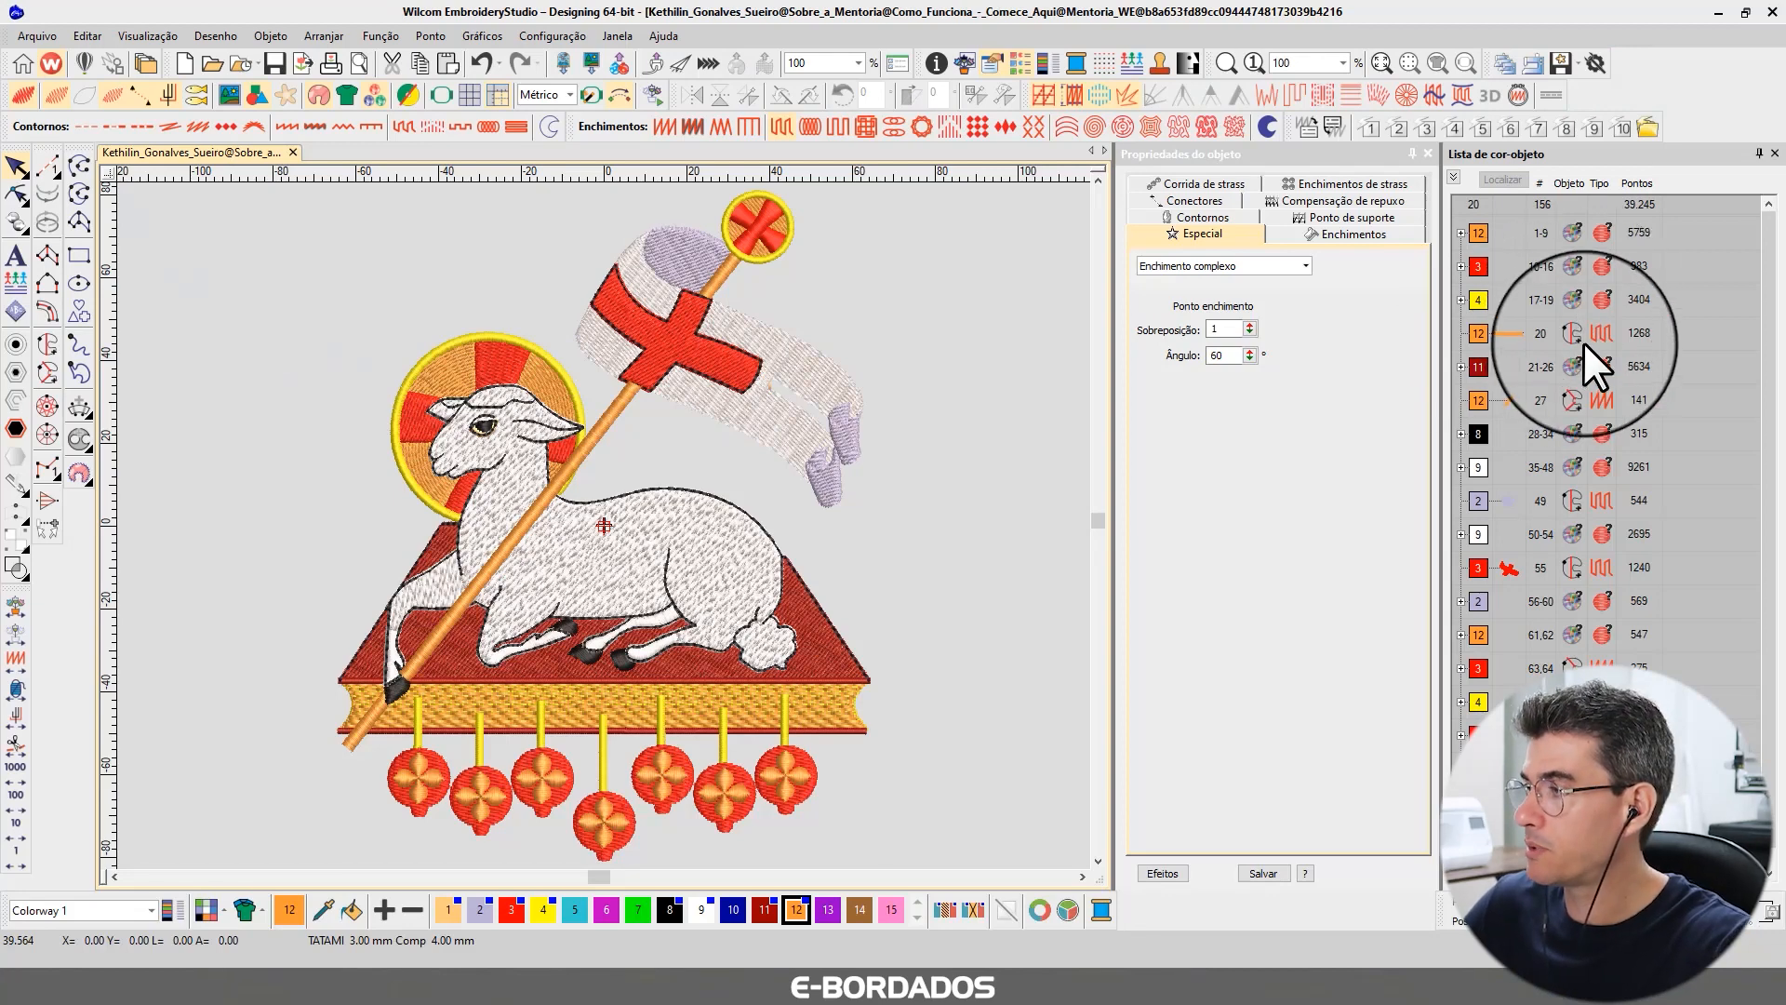
{"action": "scroll", "coordinate": [1583, 387], "scroll_direction": "down", "scroll_amount": 1}
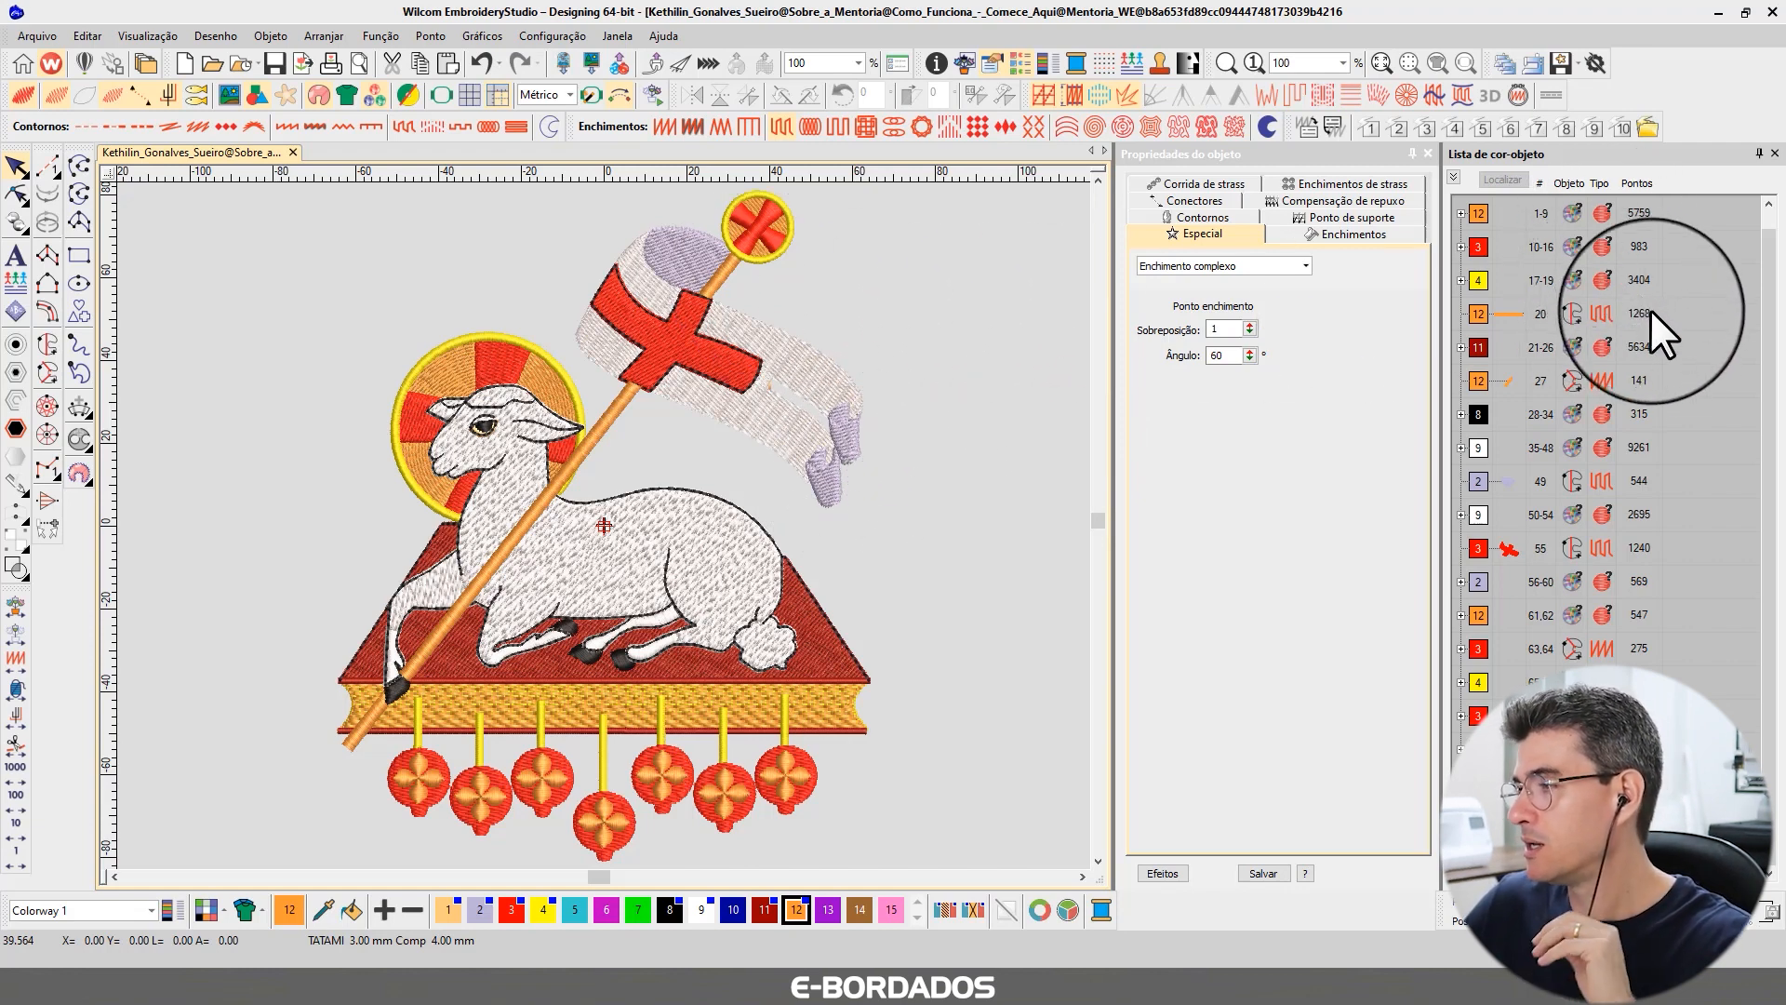
{"action": "scroll", "coordinate": [1592, 443], "scroll_direction": "up", "scroll_amount": 1}
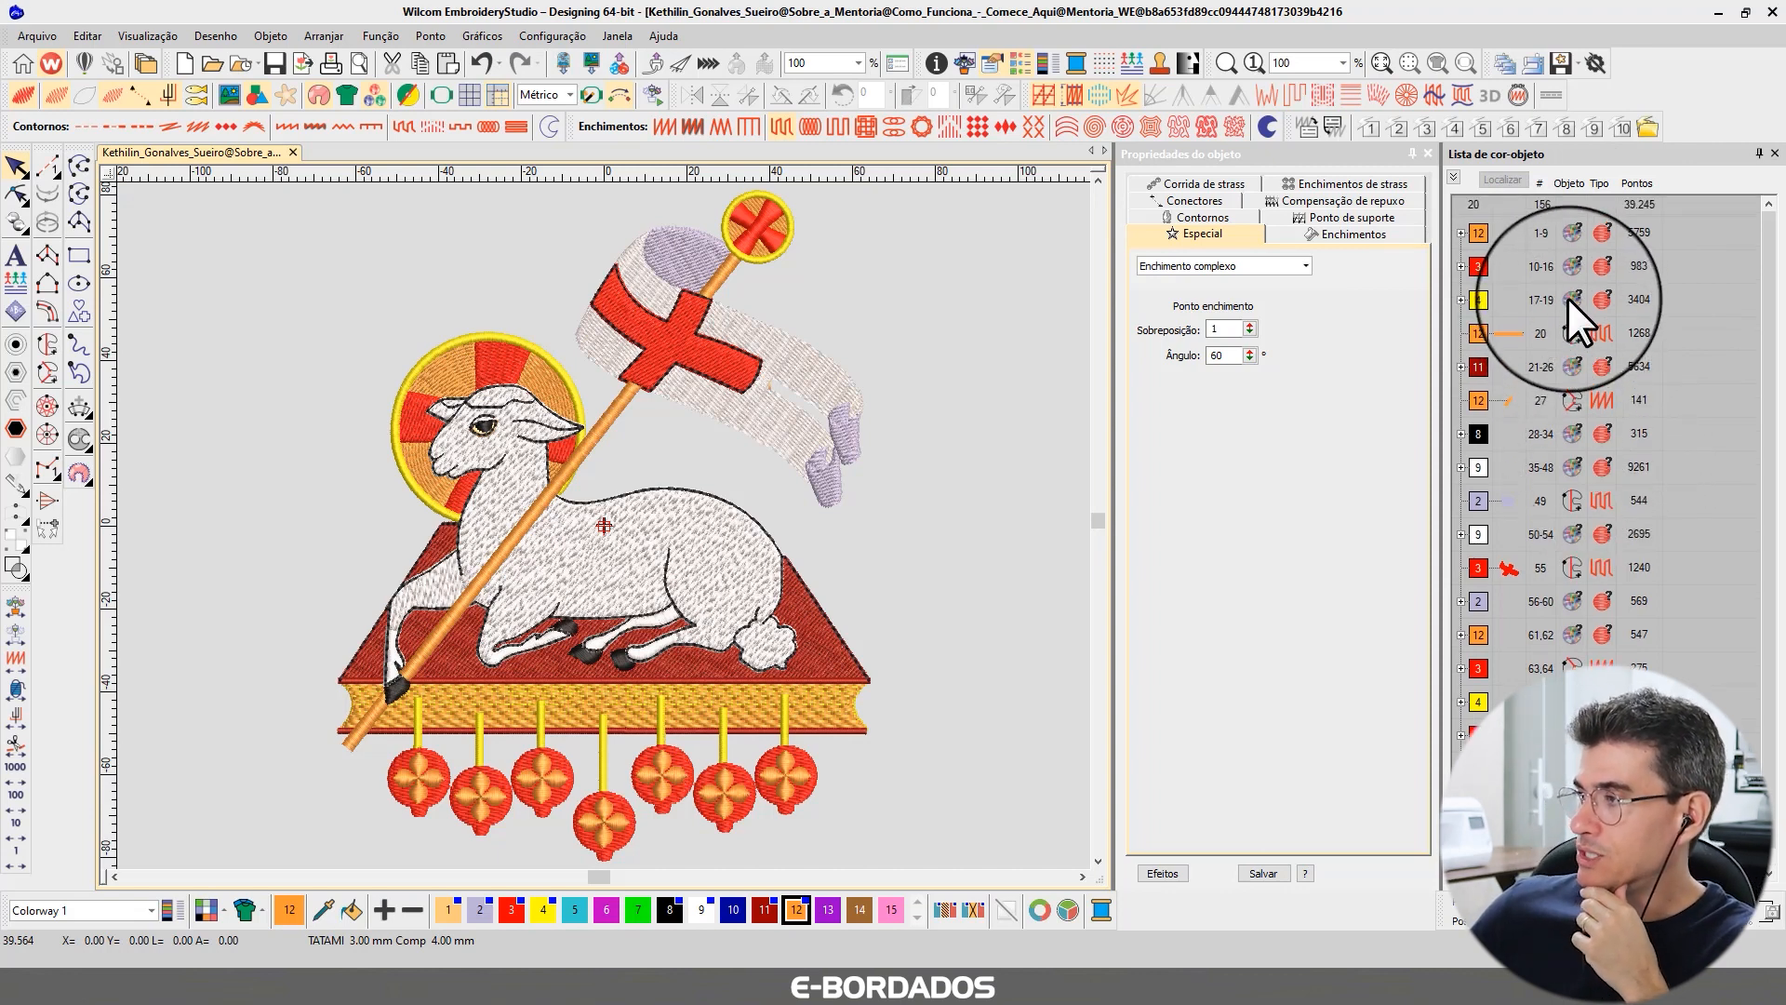
{"action": "scroll", "coordinate": [1567, 298], "scroll_direction": "down", "scroll_amount": 1}
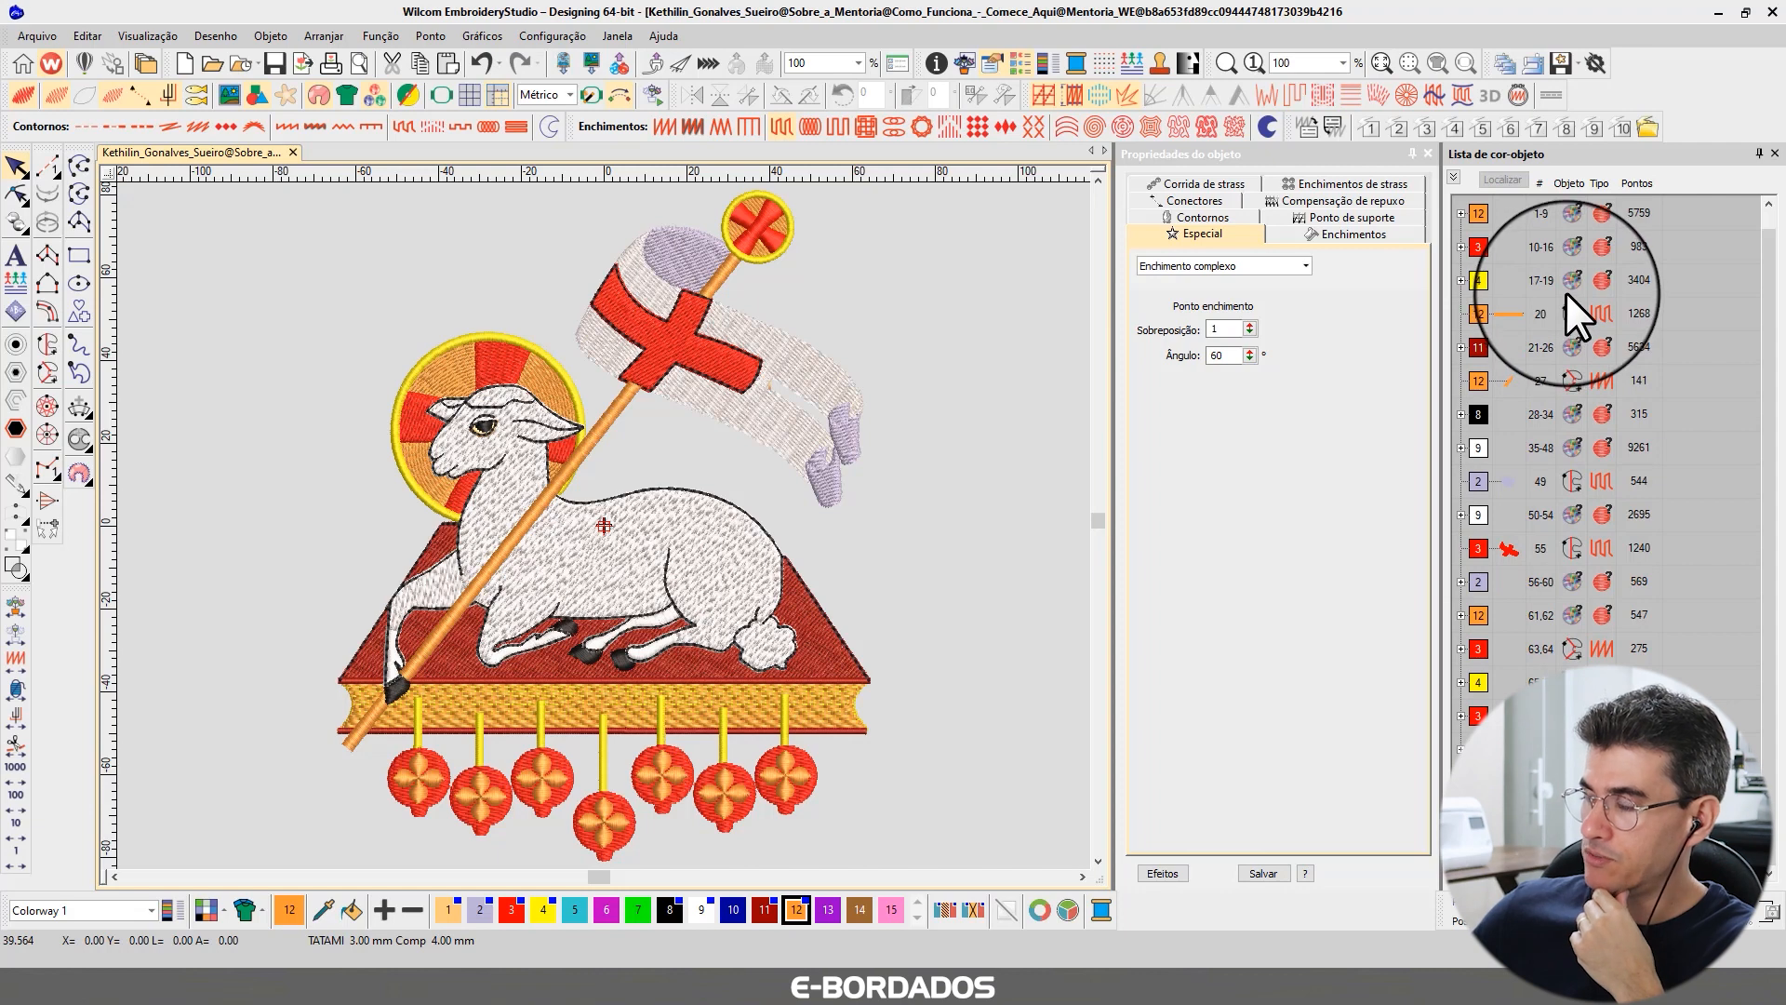
{"action": "scroll", "coordinate": [1566, 292], "scroll_direction": "up", "scroll_amount": 1}
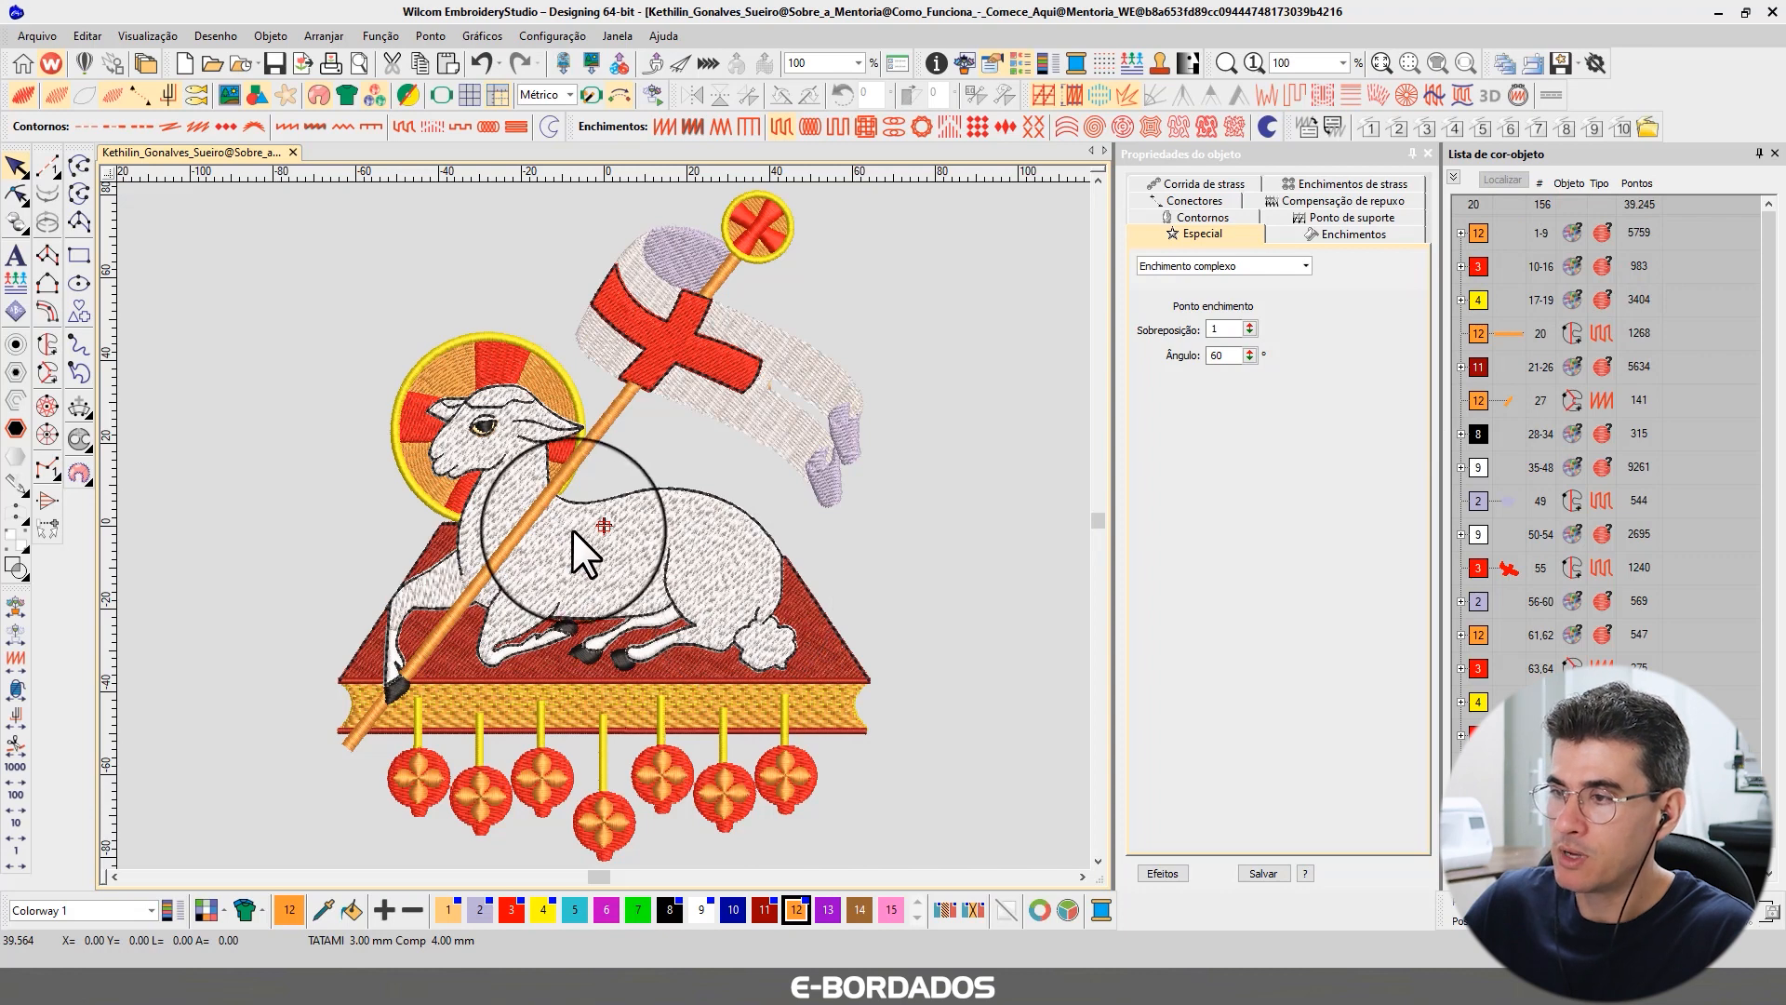
{"action": "left_click", "coordinate": [571, 474]}
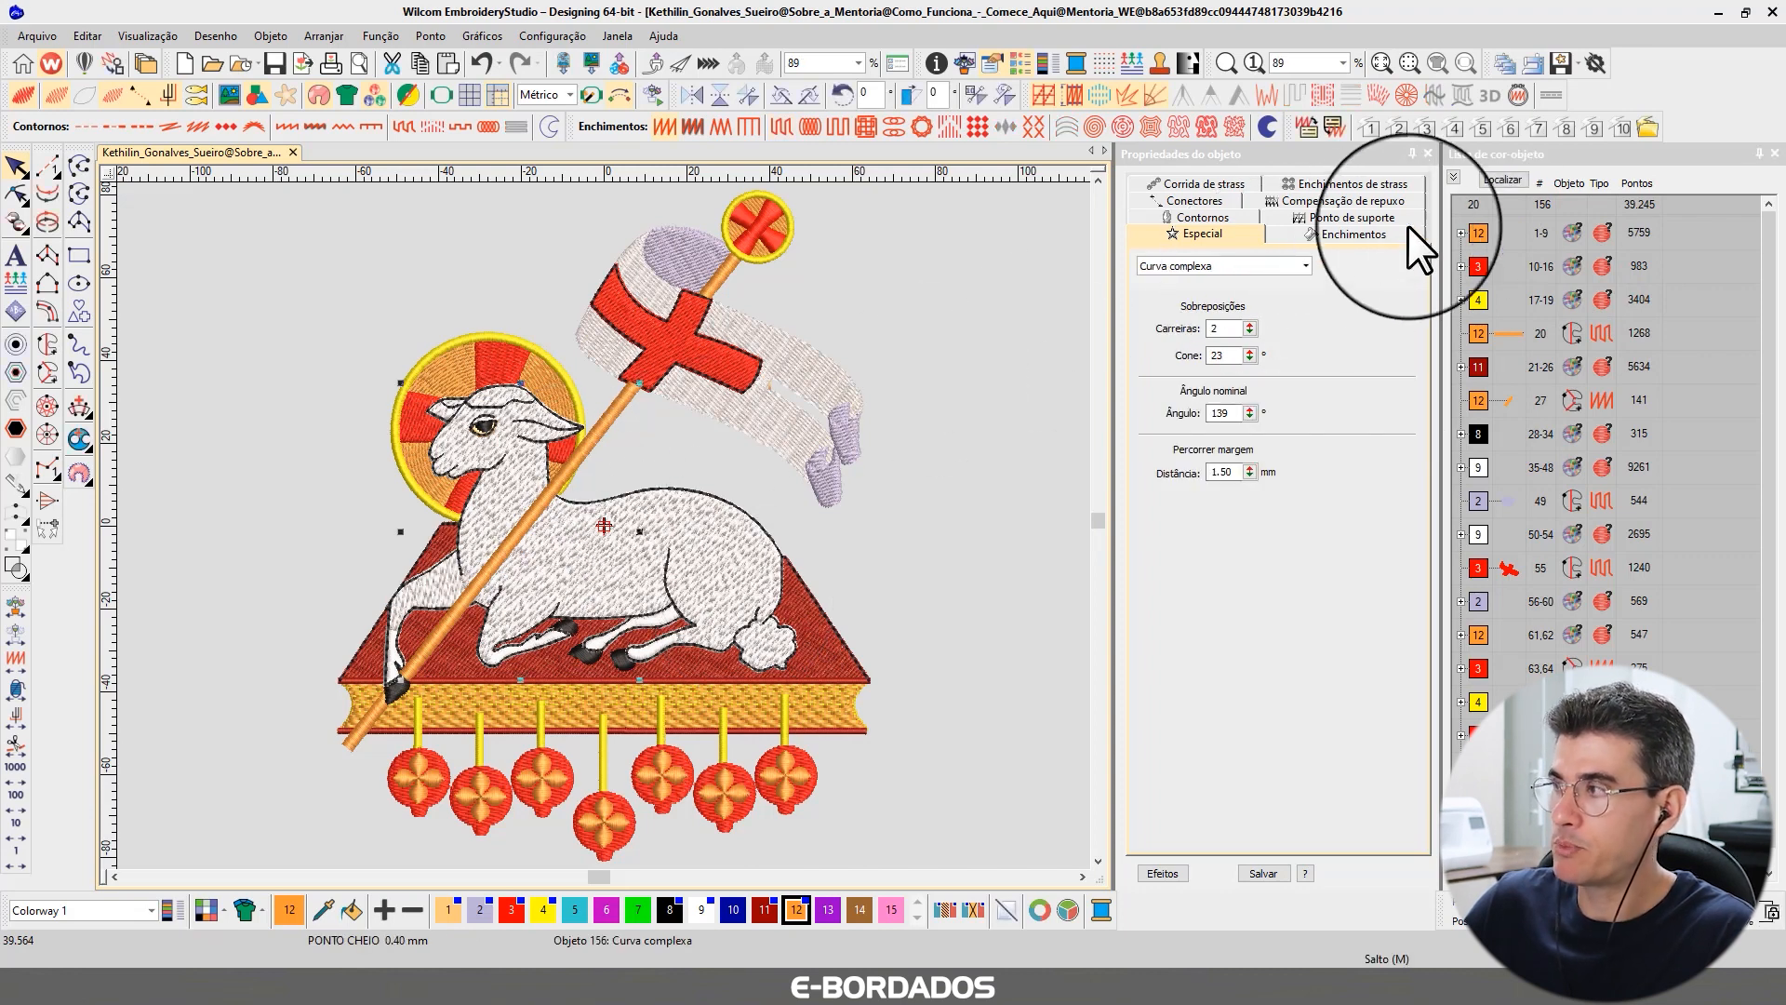
{"action": "left_click", "coordinate": [1509, 180]}
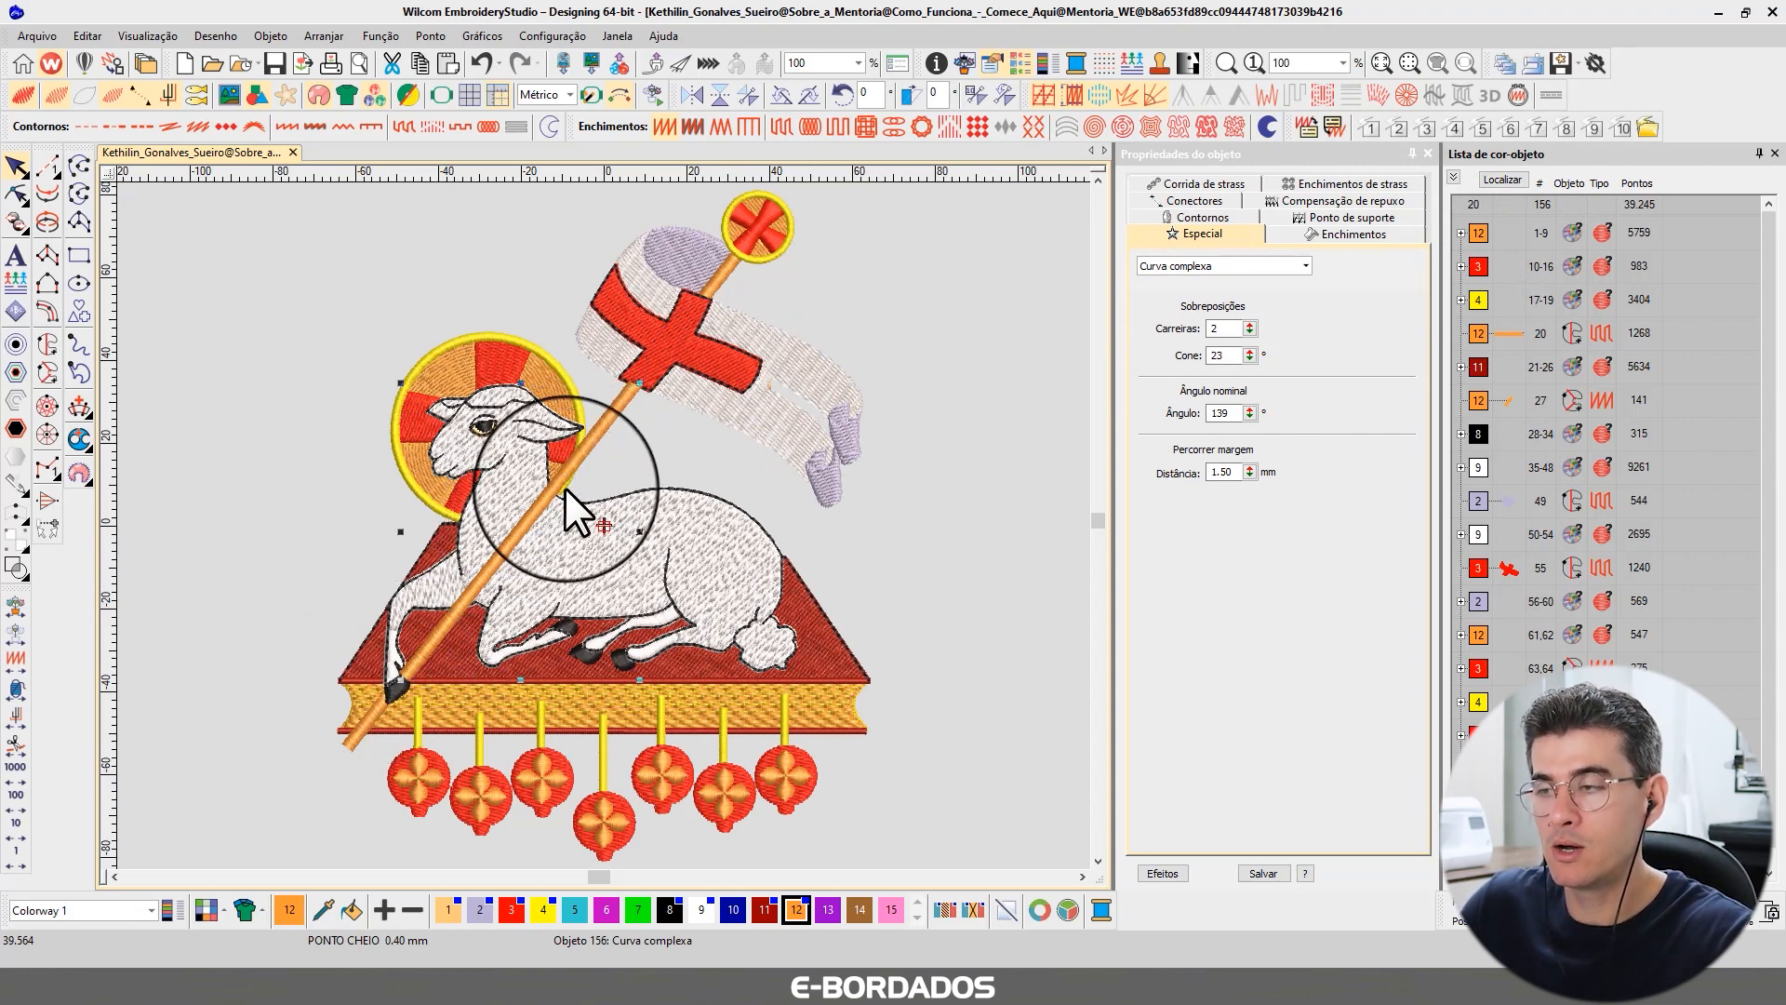
{"action": "left_click_drag", "start_coordinate": [543, 504], "coordinate": [565, 508]}
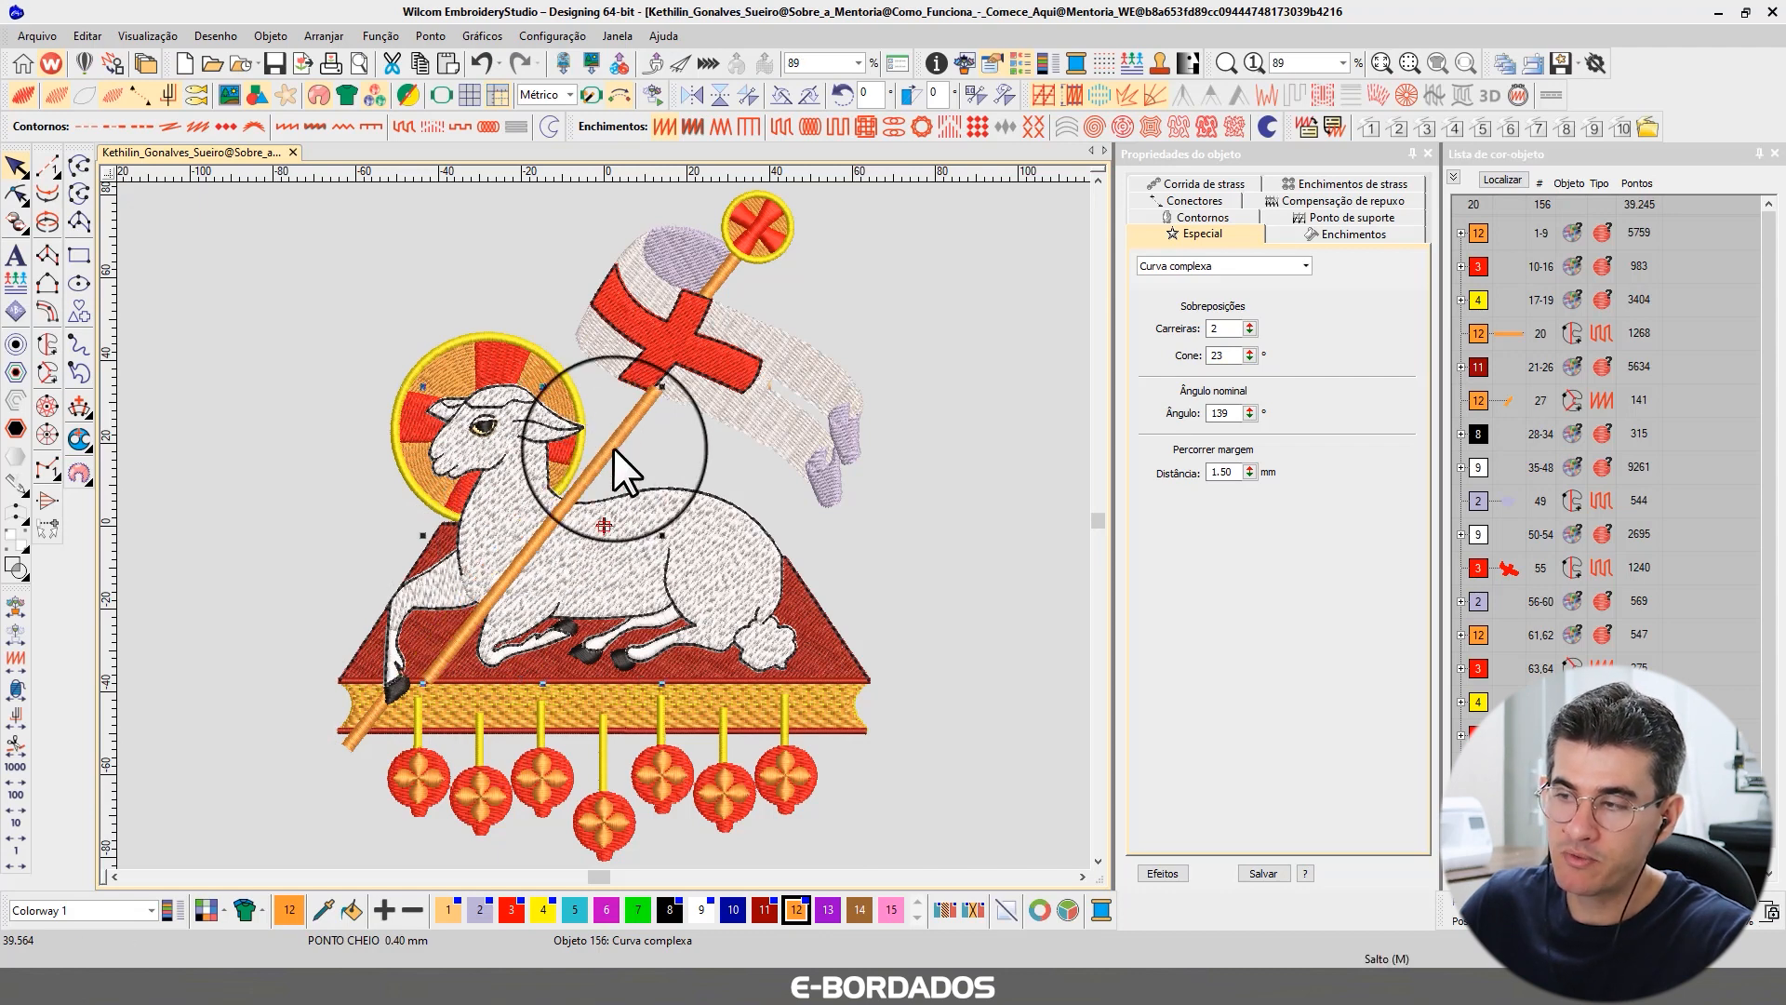
{"action": "key", "text": "ctrl+z"}
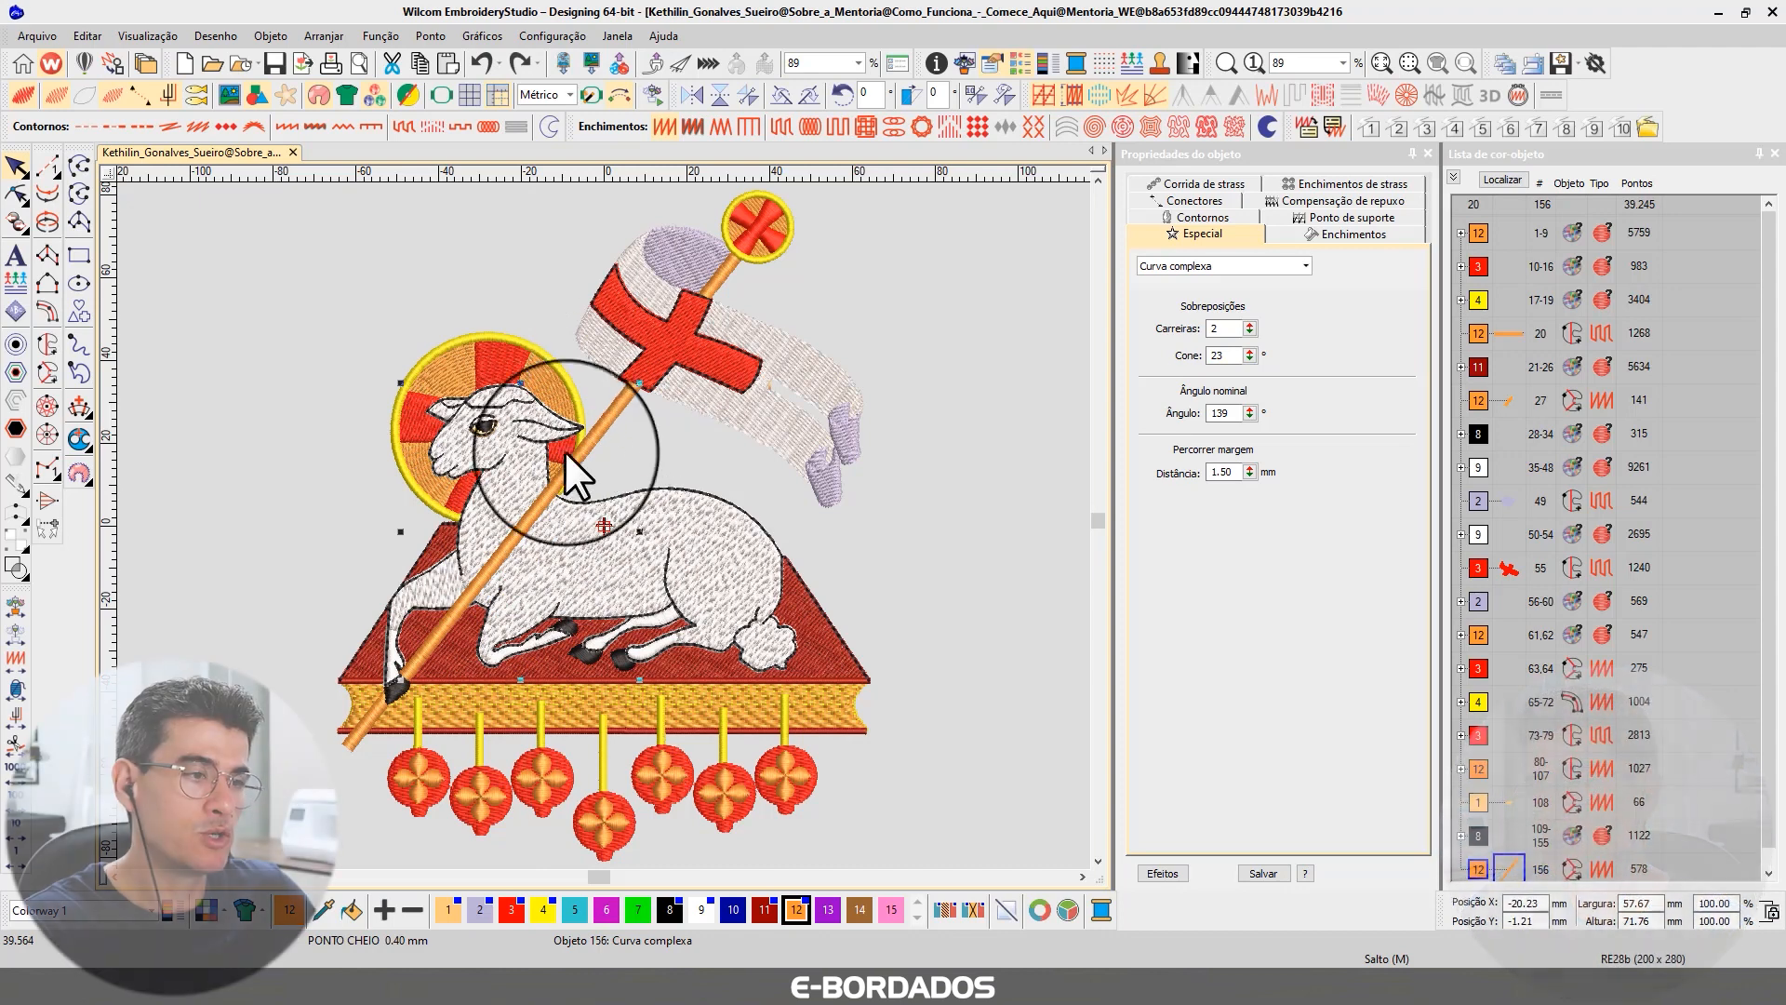
Select the halo and pole objects around the lamb's head to compare their fill settings.
{"action": "left_click", "coordinate": [575, 465]}
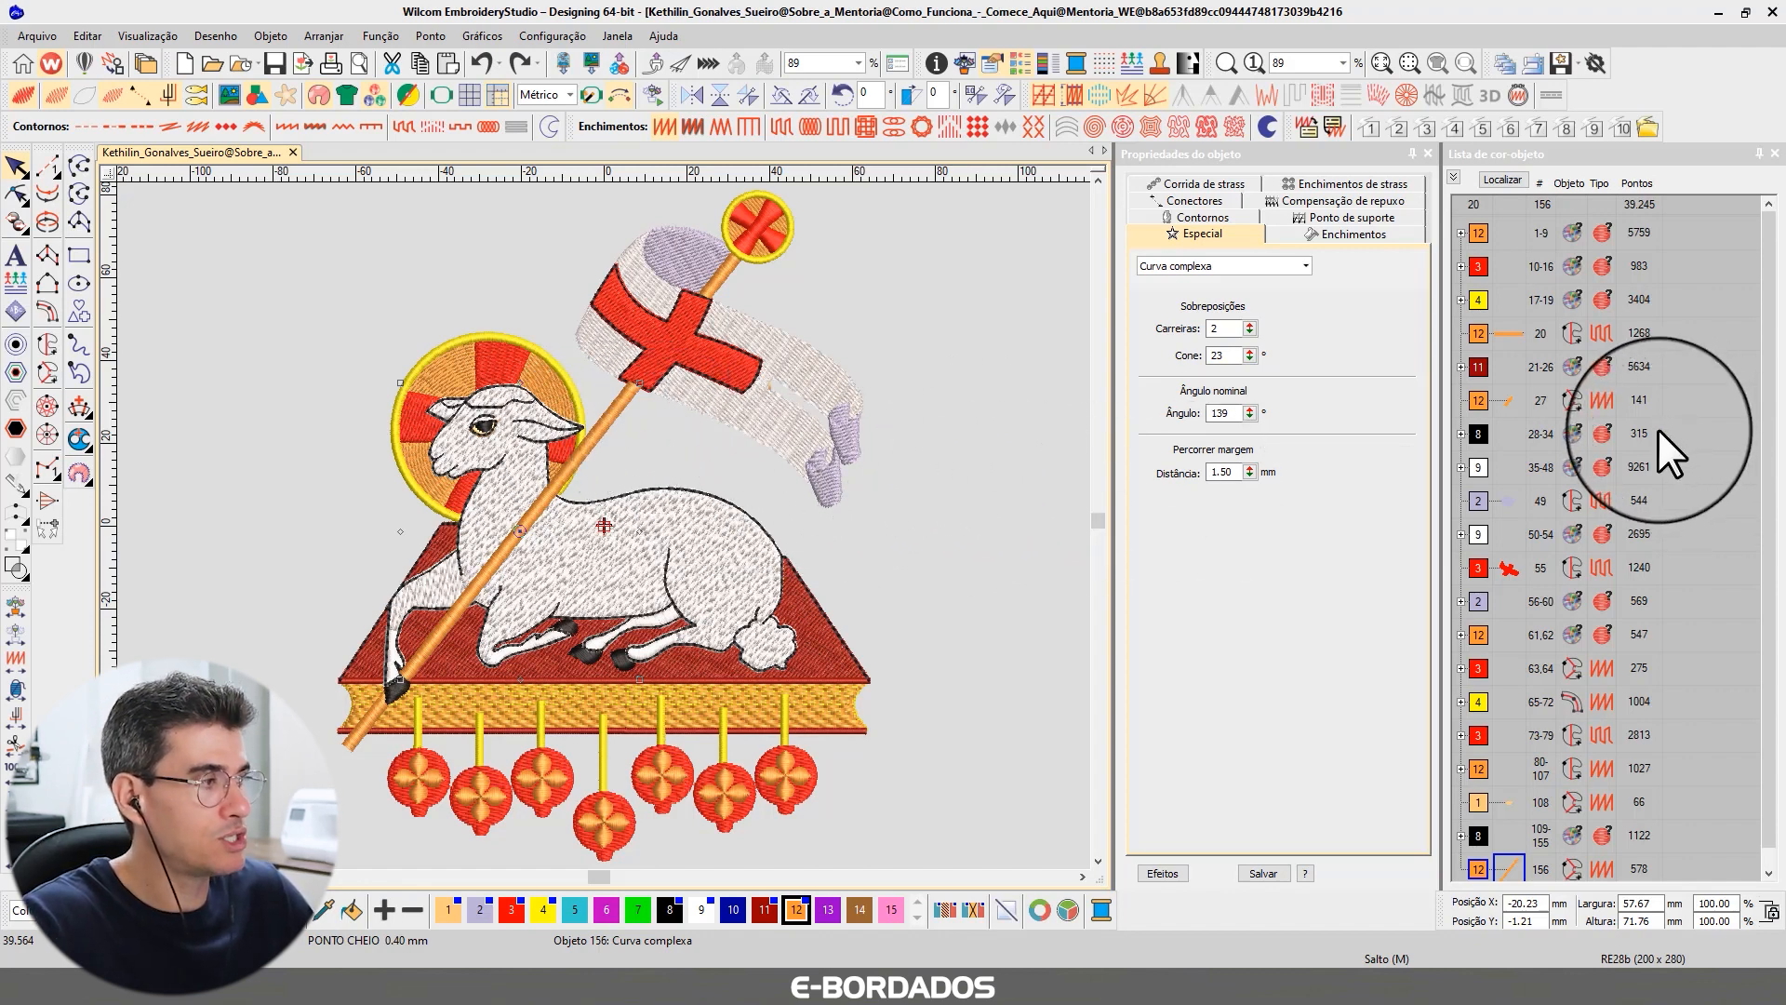
{"action": "left_click", "coordinate": [450, 370]}
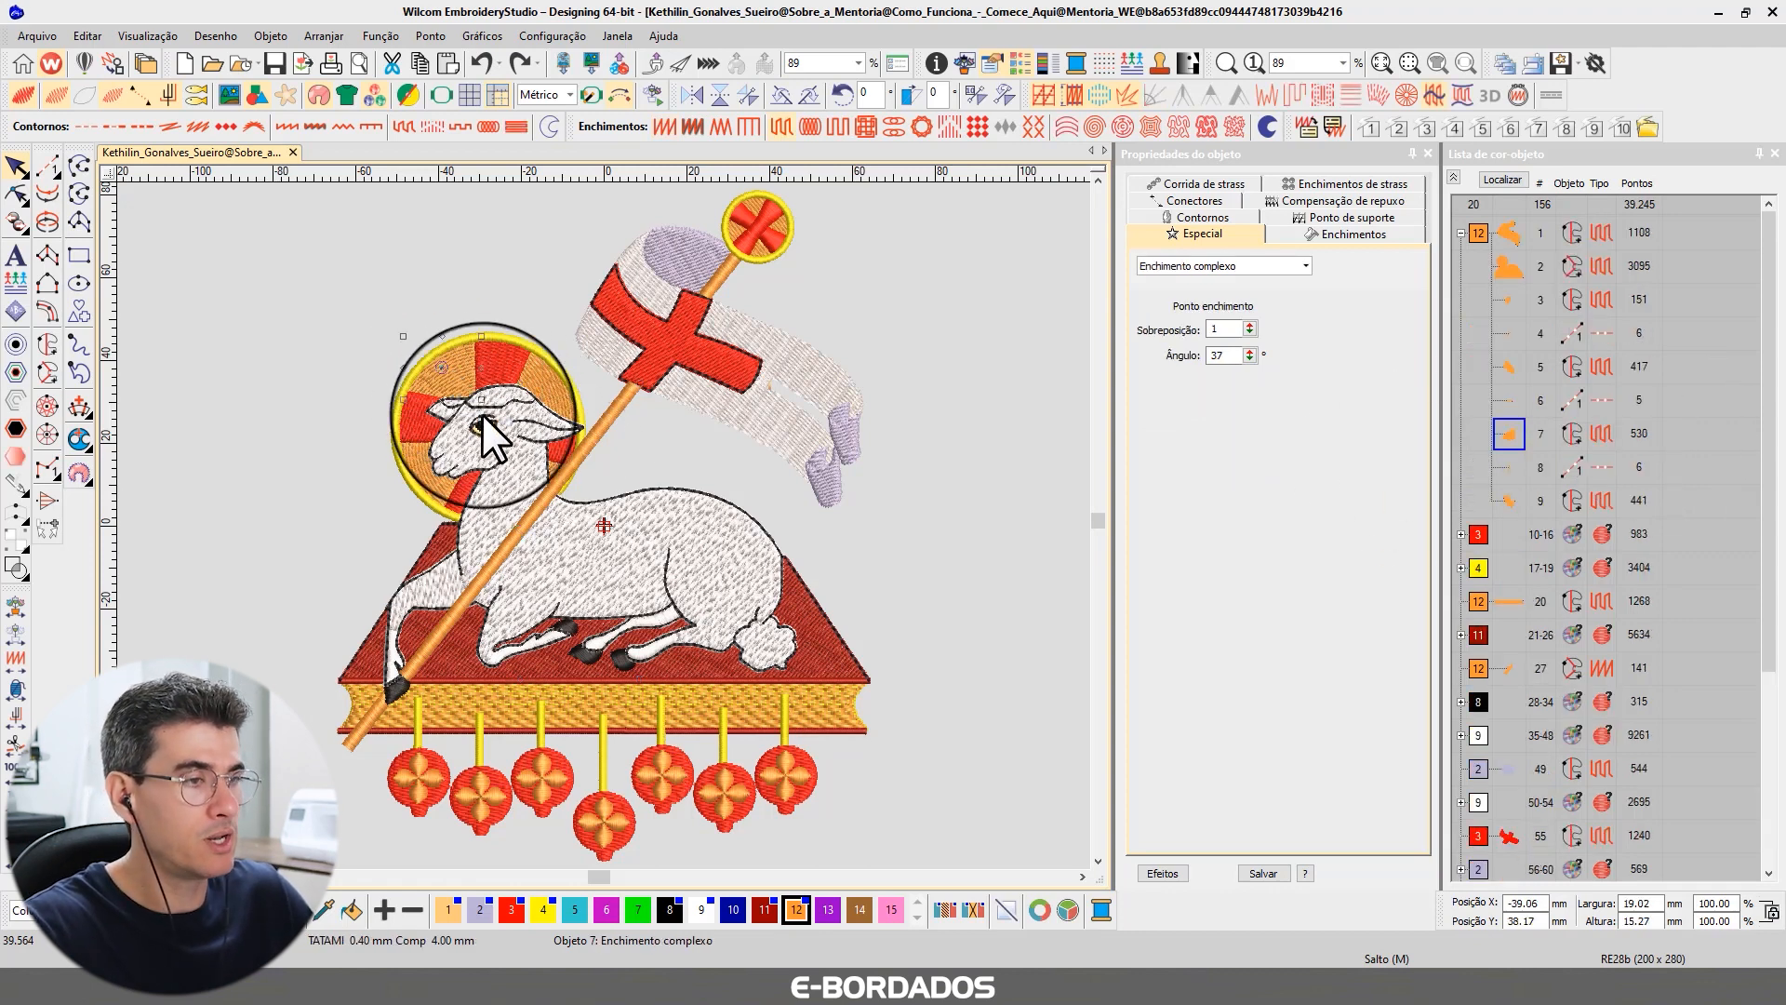
{"action": "left_click", "coordinate": [610, 423]}
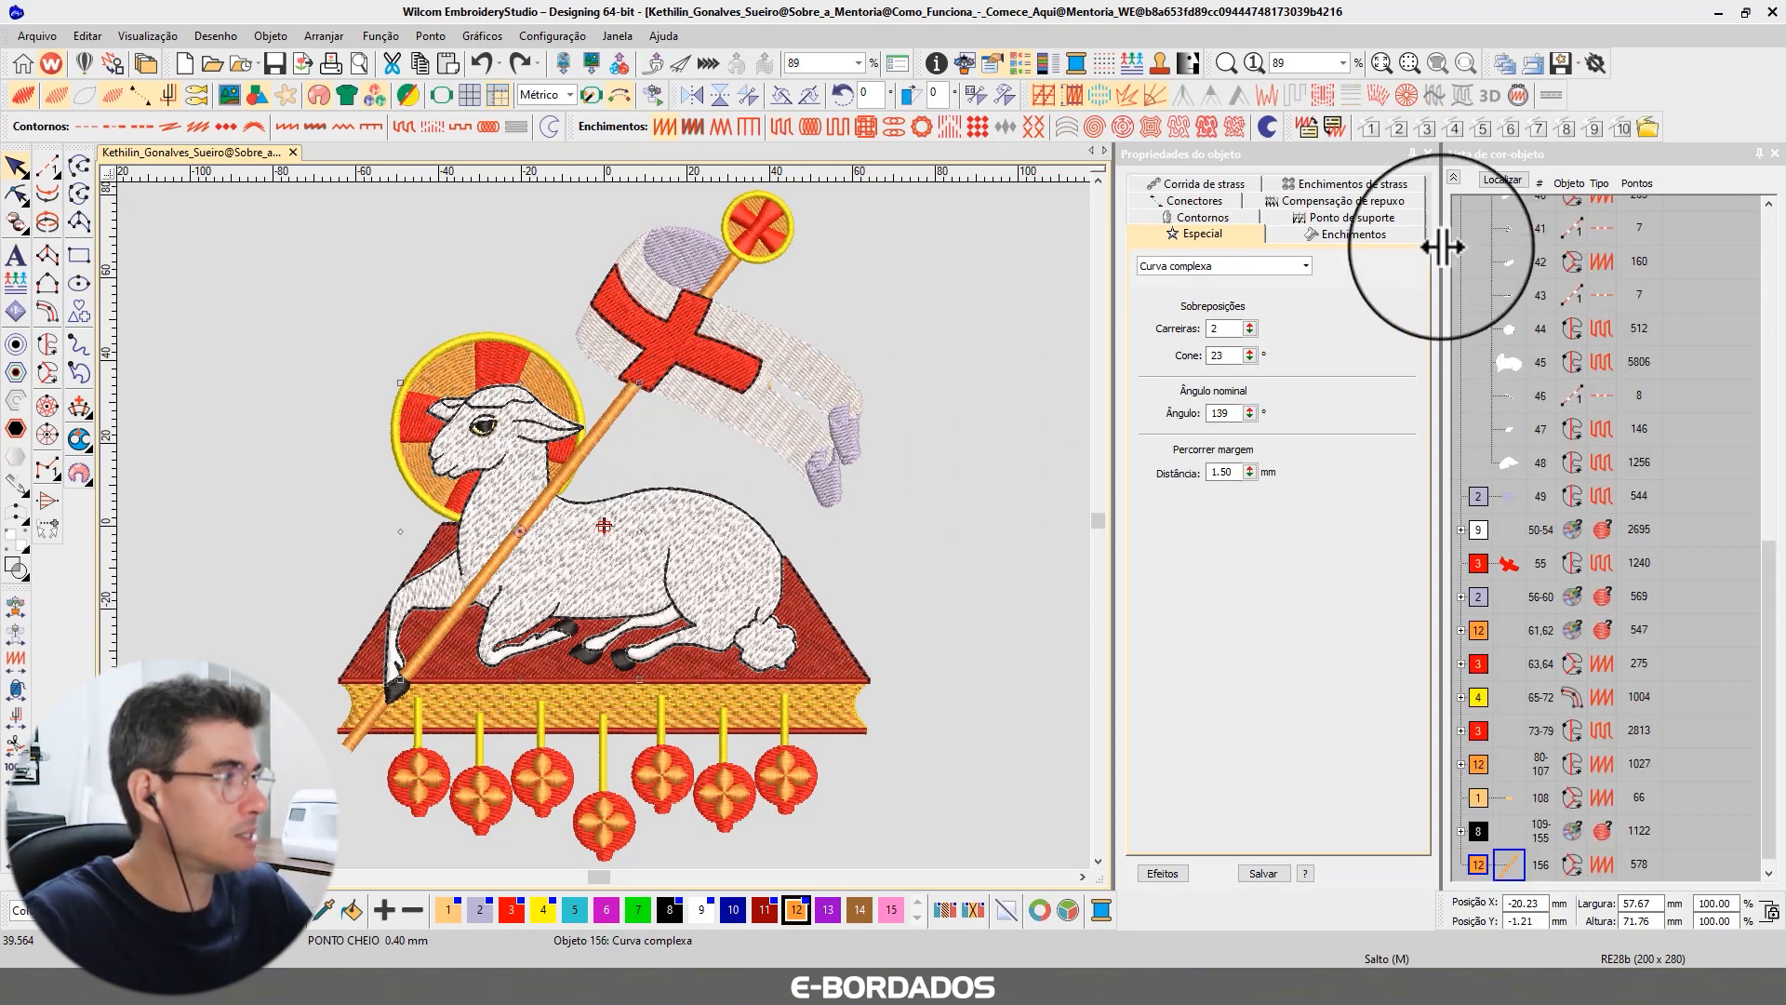
{"action": "left_click", "coordinate": [1451, 177]}
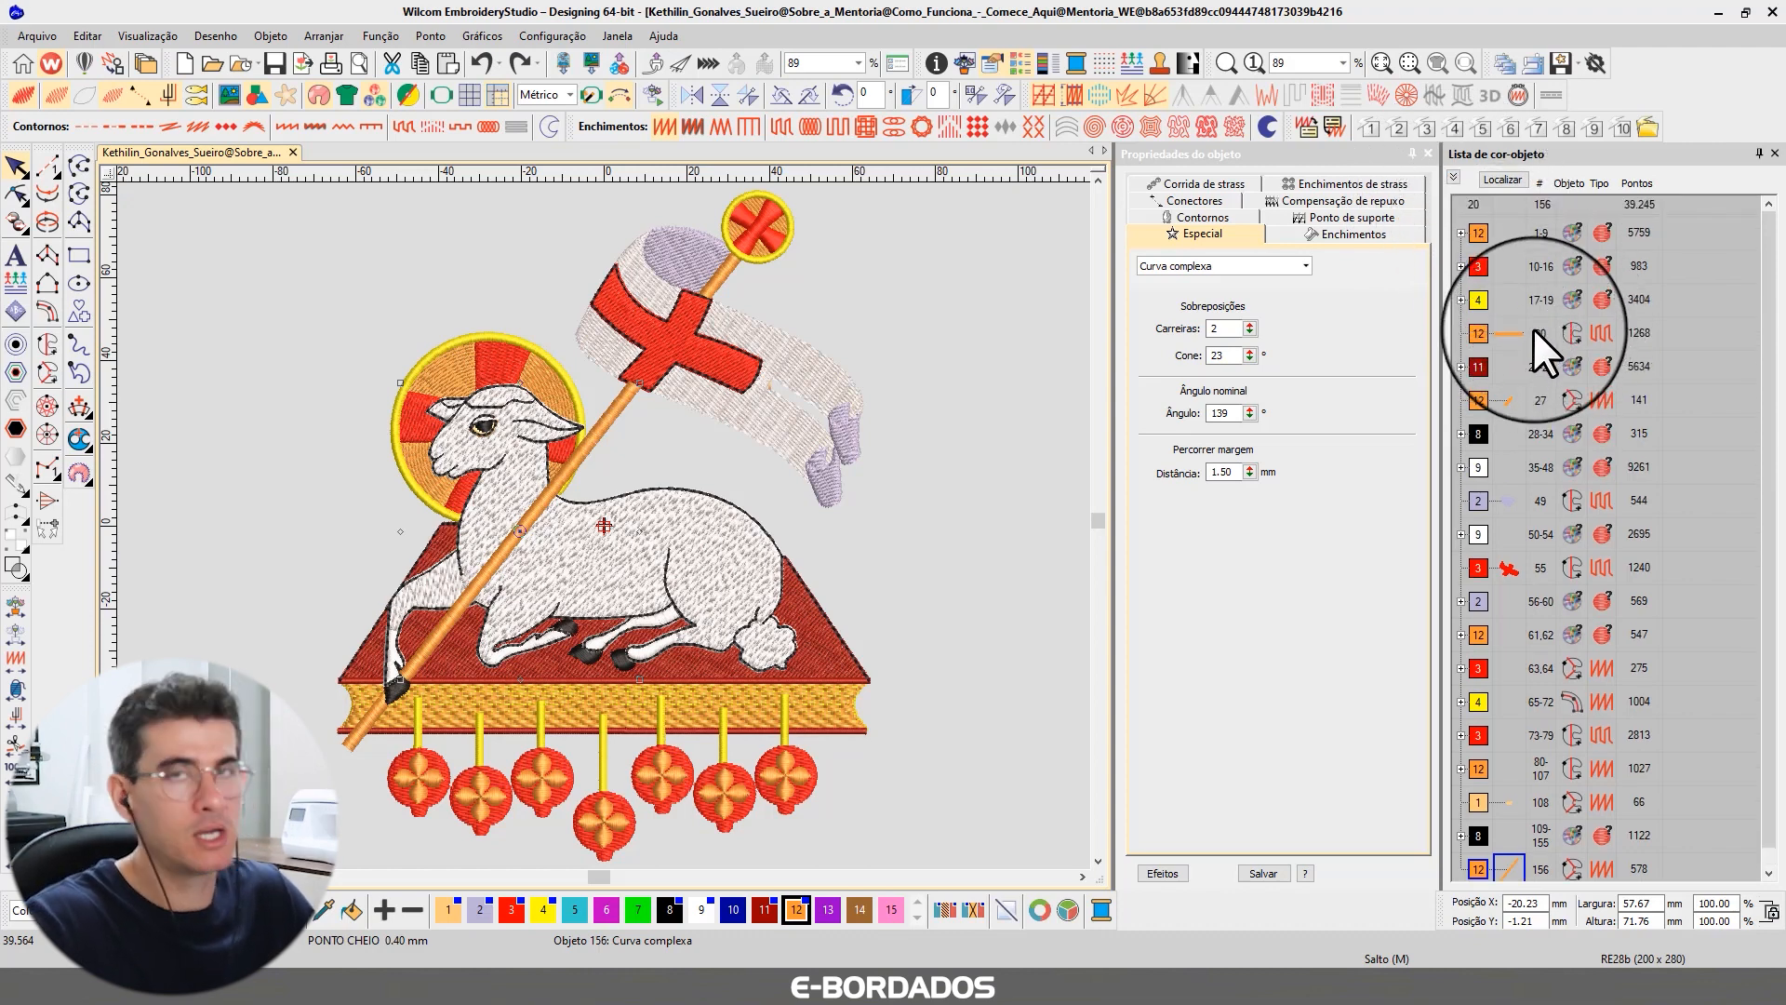
{"action": "left_click", "coordinate": [1618, 420]}
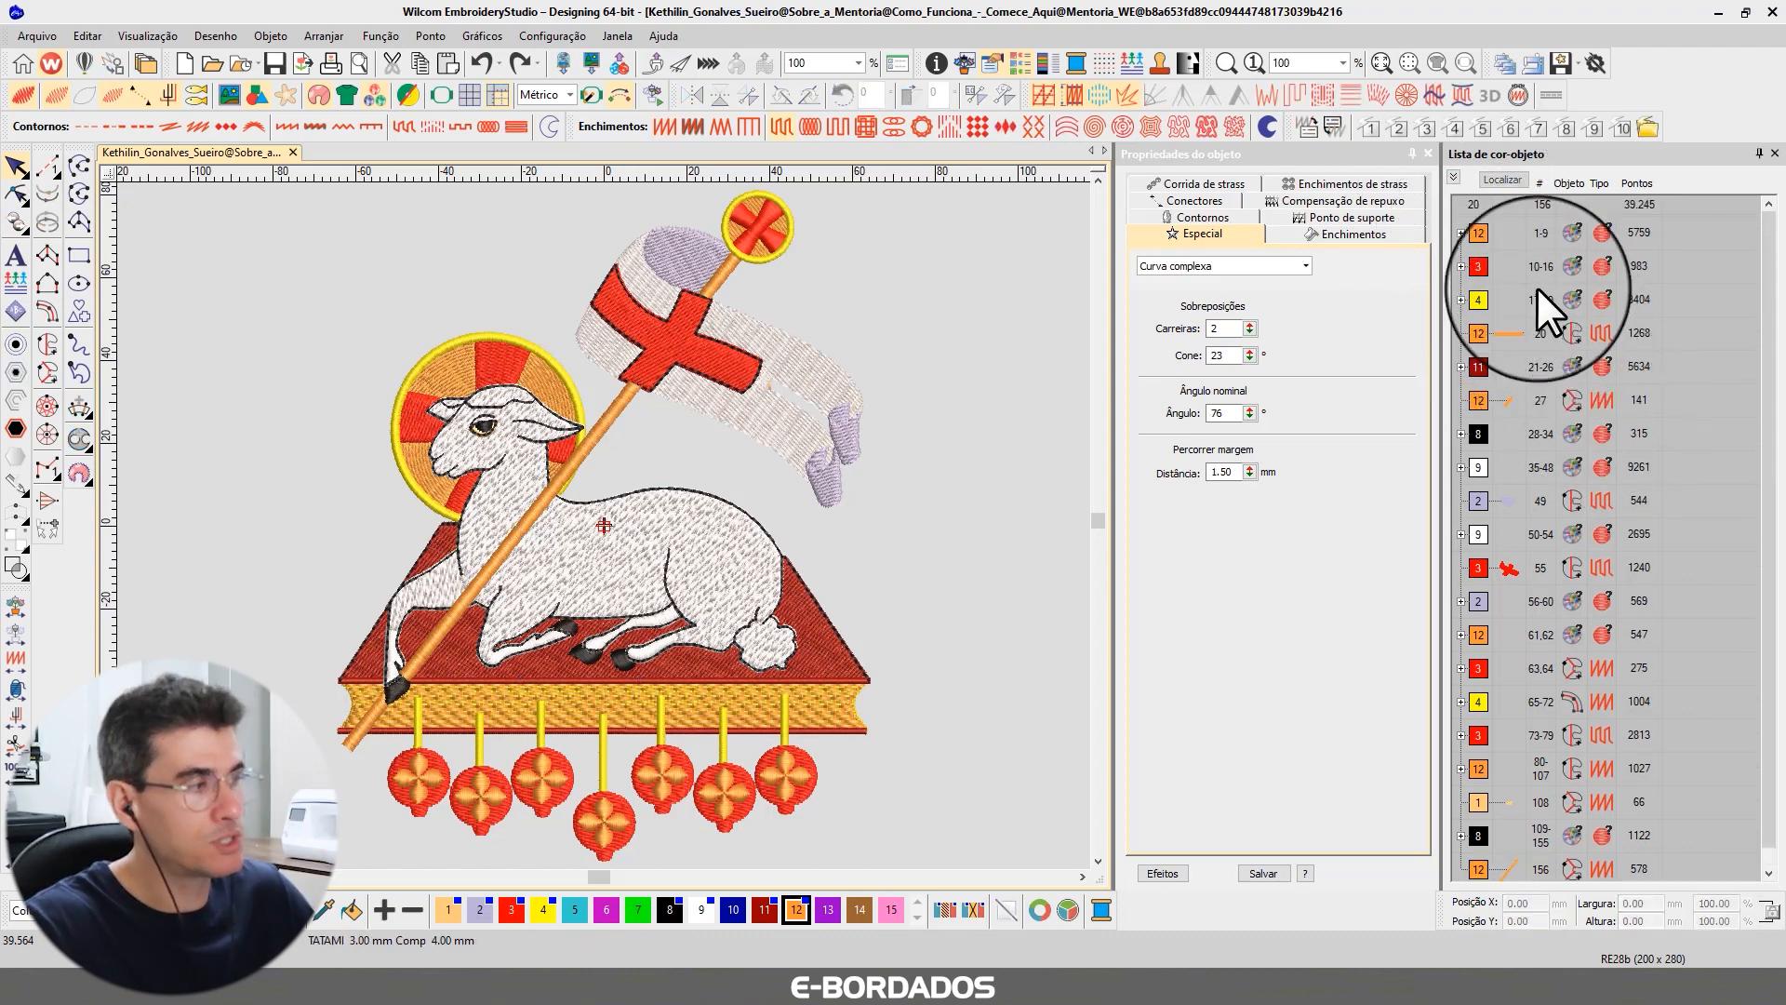
Select the banner's lilac fill object in the color-object list and view it on its own.
{"action": "left_click", "coordinate": [1506, 500]}
{"action": "left_click", "coordinate": [1504, 180]}
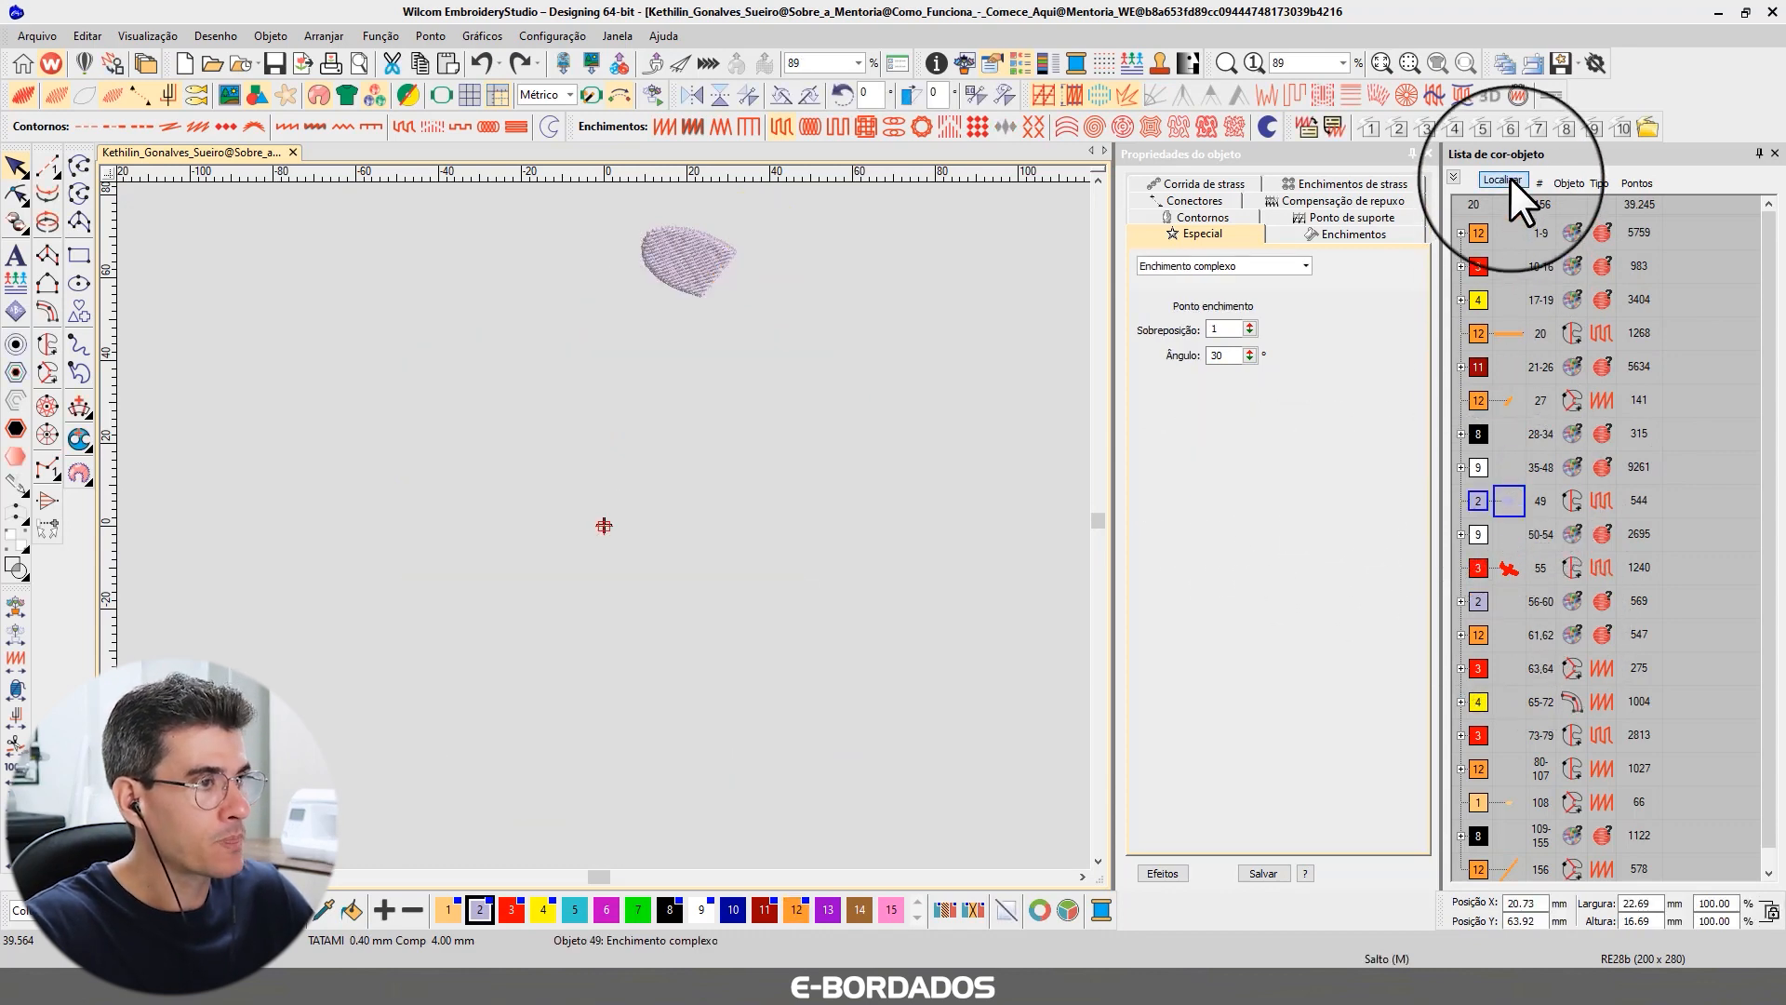
{"action": "left_click", "coordinate": [1510, 177]}
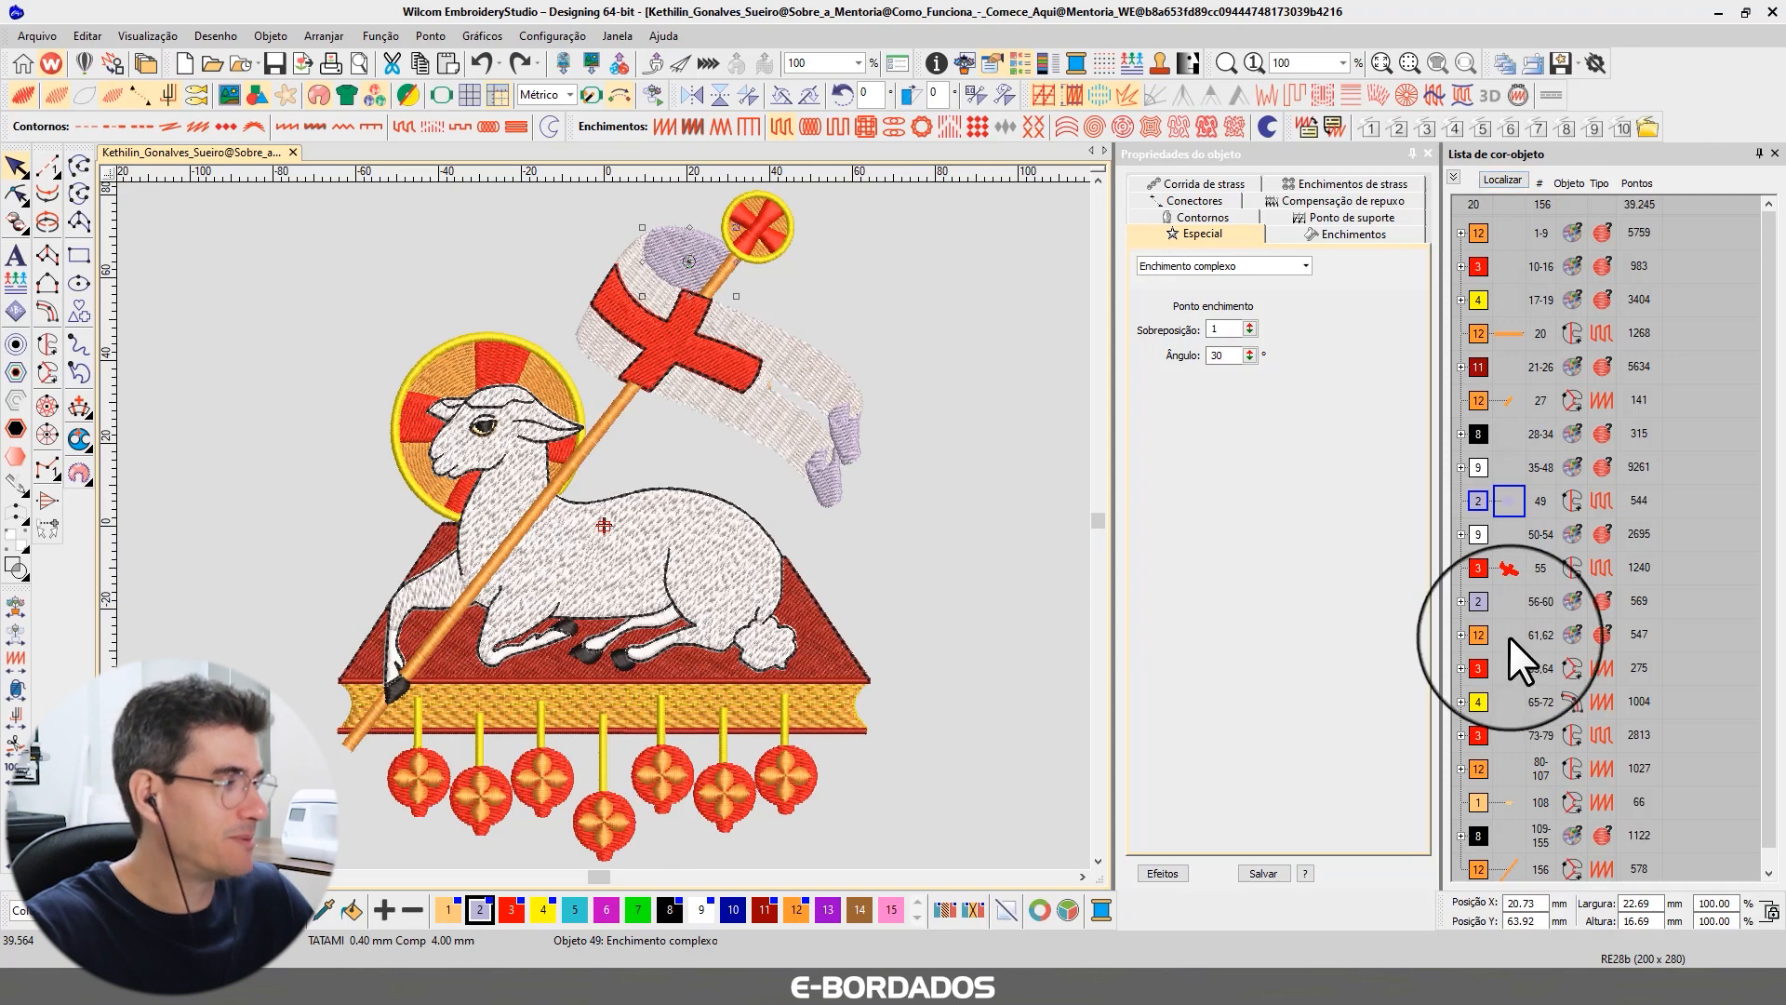
{"action": "left_click", "coordinate": [1500, 178]}
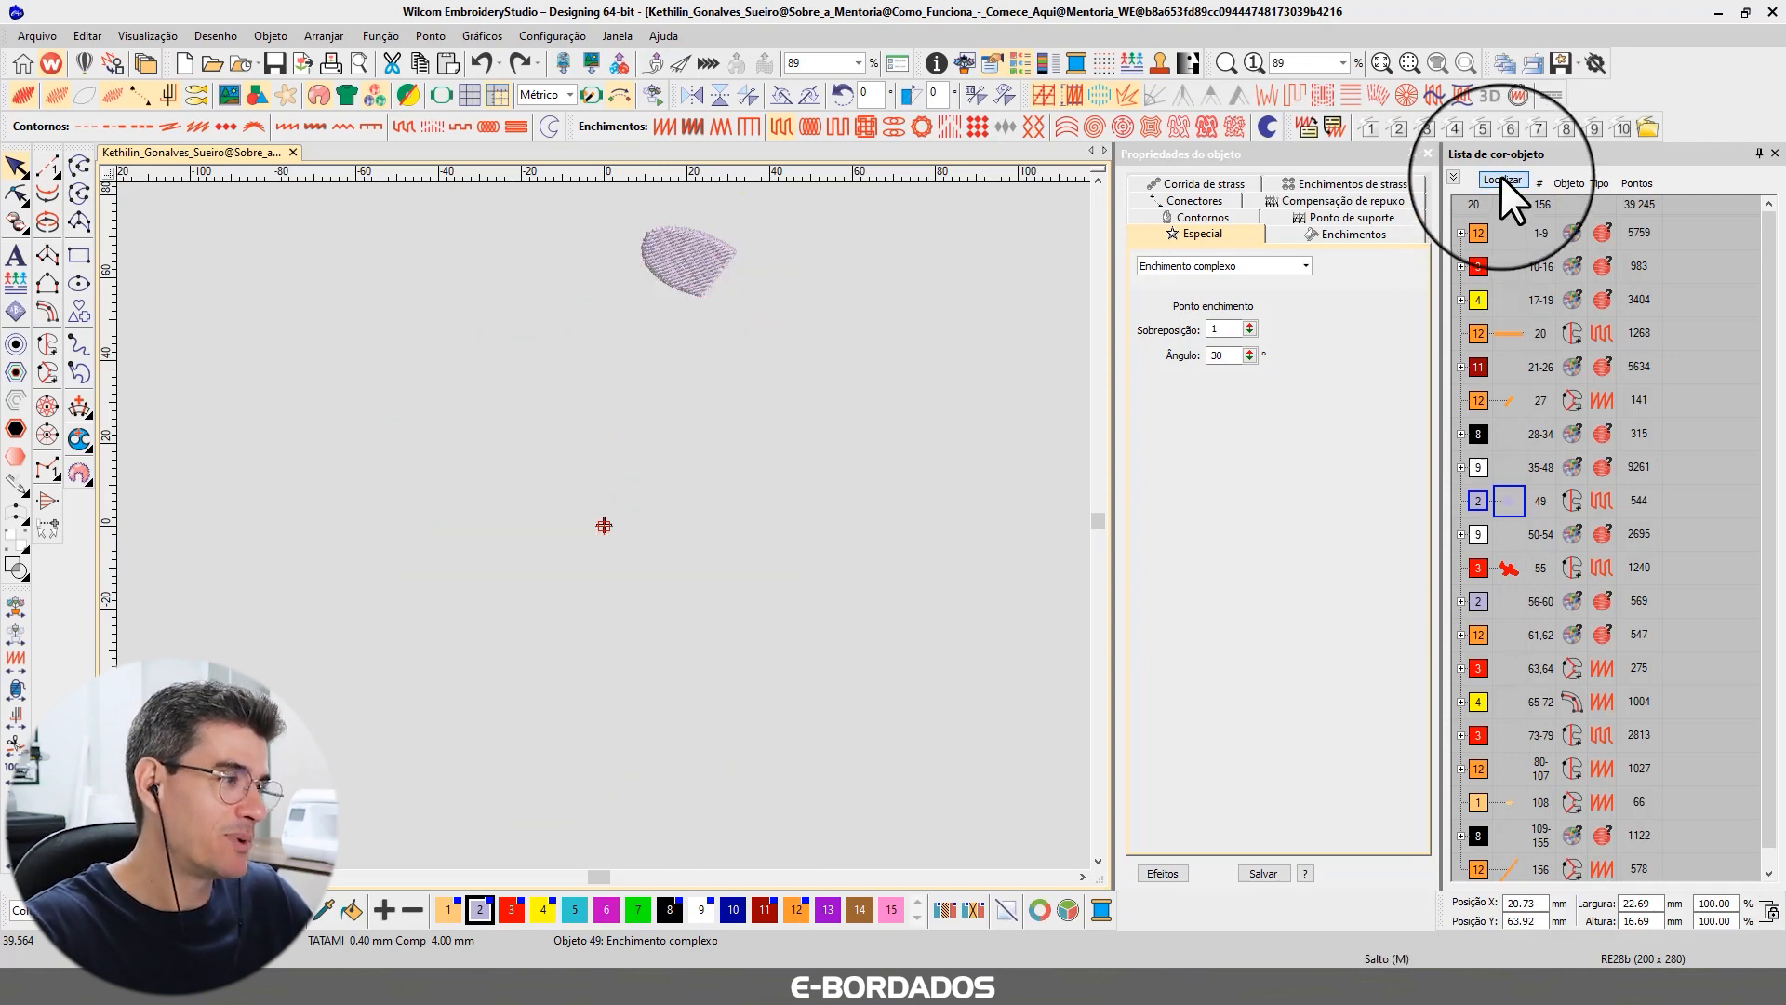
{"action": "left_click", "coordinate": [1499, 177]}
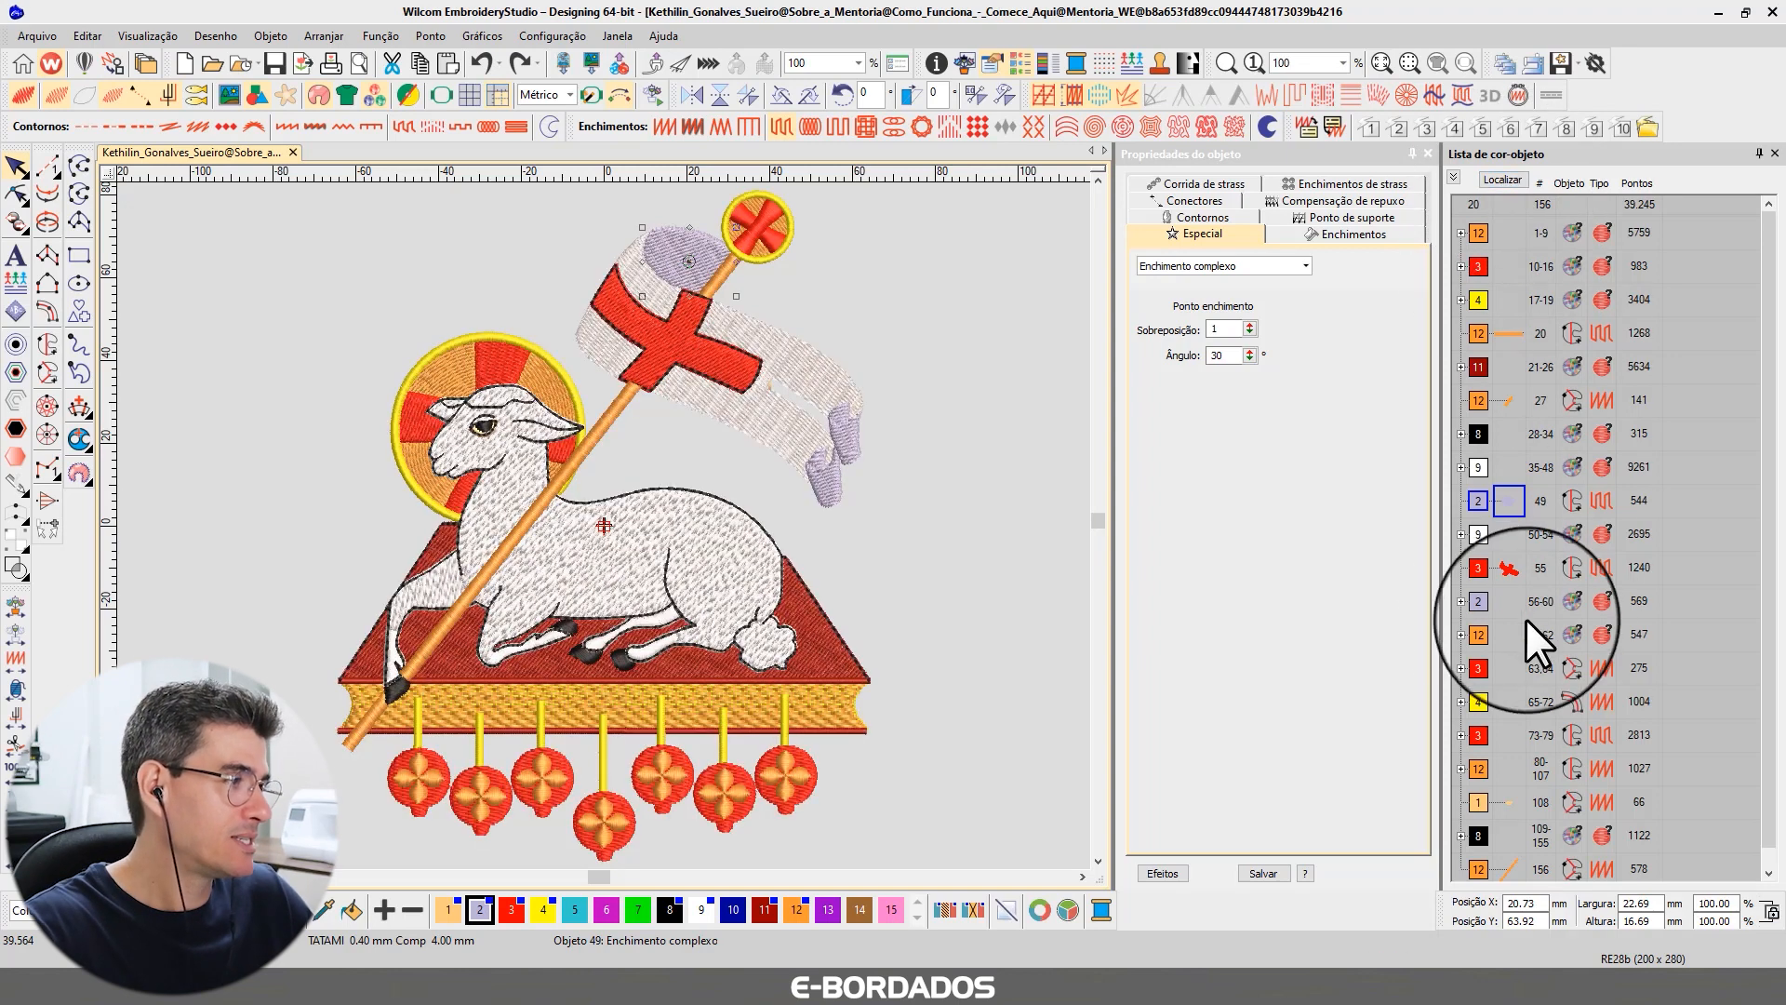
Move the banner's lilac fill object in the stitching order so it follows the red cross and joins the other lilac objects.
{"action": "left_click", "coordinate": [1477, 600]}
{"action": "left_click", "coordinate": [1511, 176]}
{"action": "left_click", "coordinate": [1512, 173]}
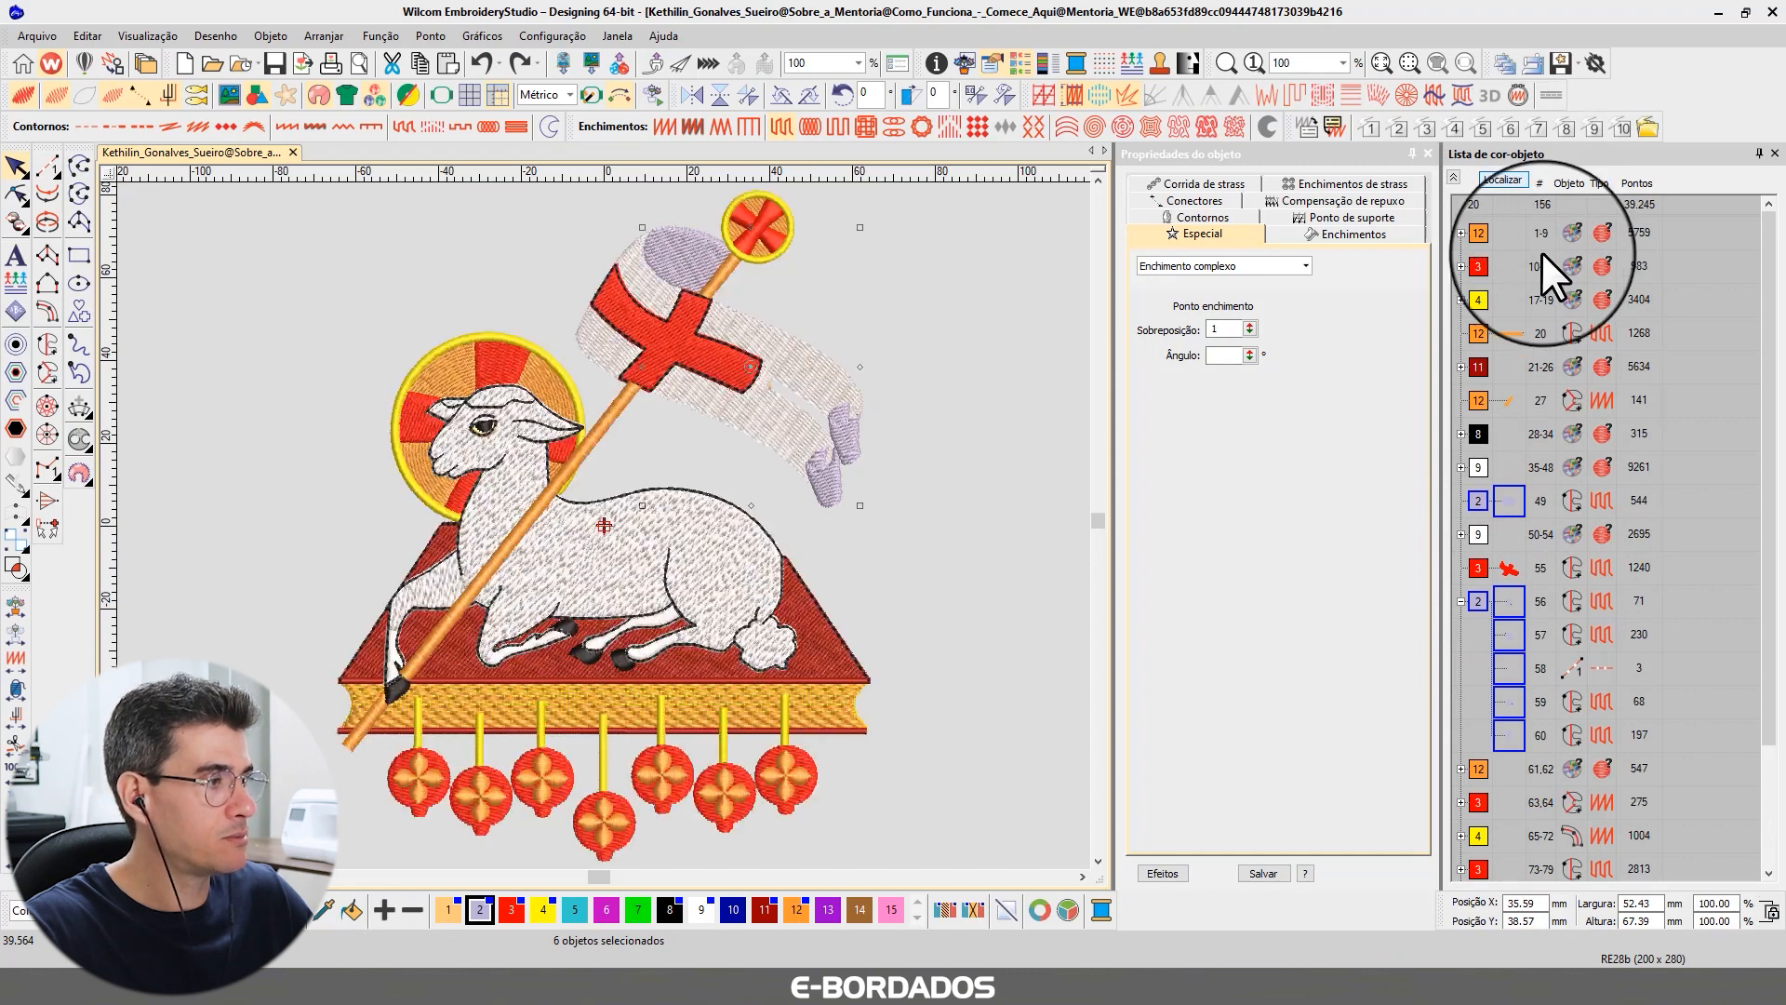
{"action": "key", "text": "Escape"}
{"action": "left_click_drag", "start_coordinate": [1505, 500], "coordinate": [1479, 579]}
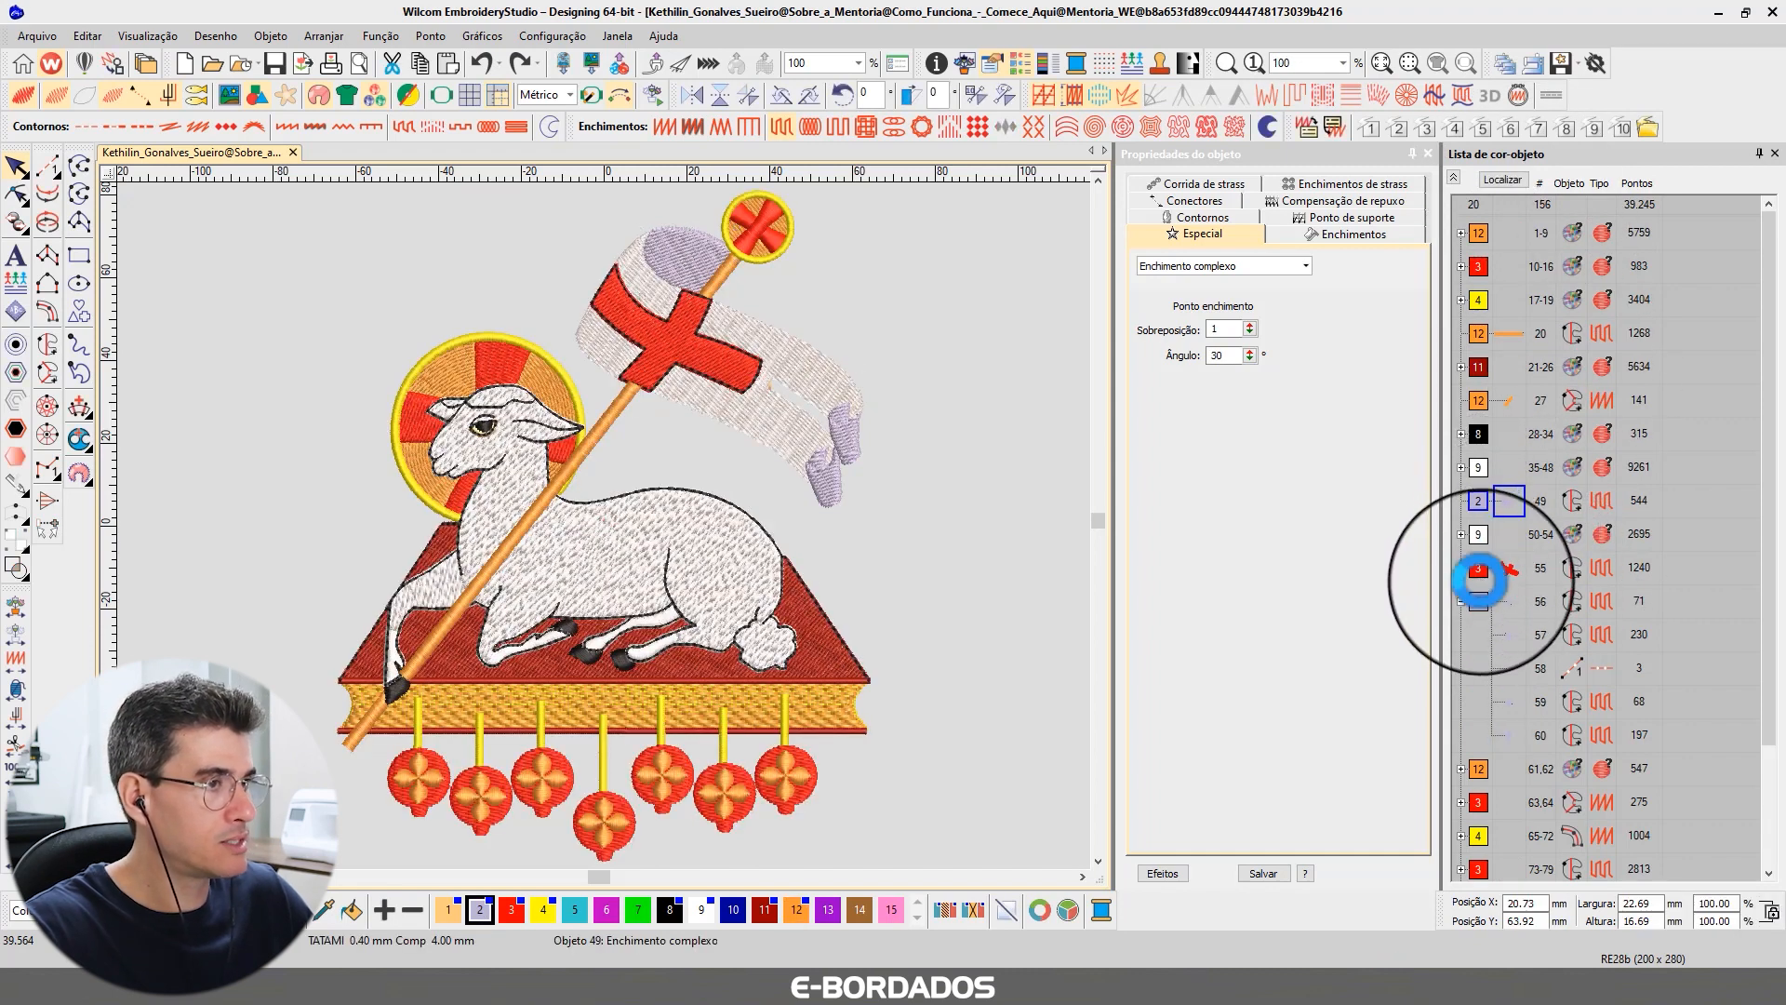
Zoom in on the banner top and select the white banner fill beside the lilac area to inspect its settings, then zoom back out.
{"action": "scroll", "coordinate": [595, 532], "scroll_direction": "up", "scroll_amount": 5}
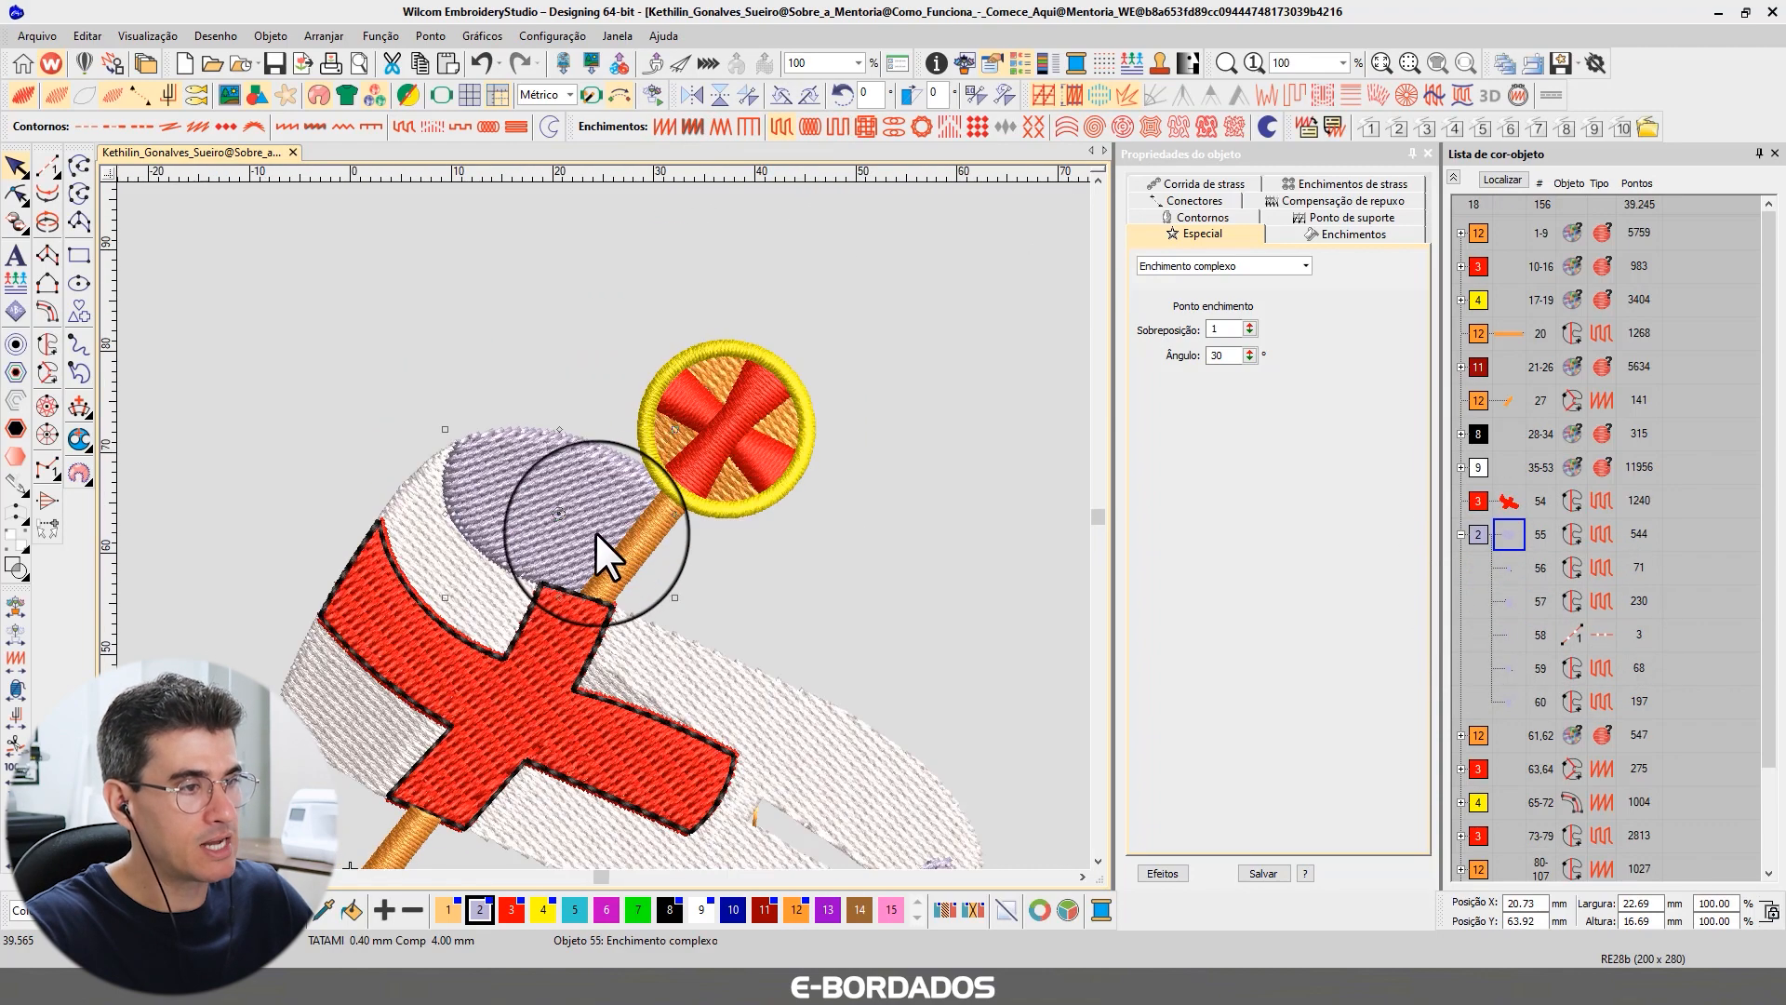
{"action": "left_click", "coordinate": [378, 543]}
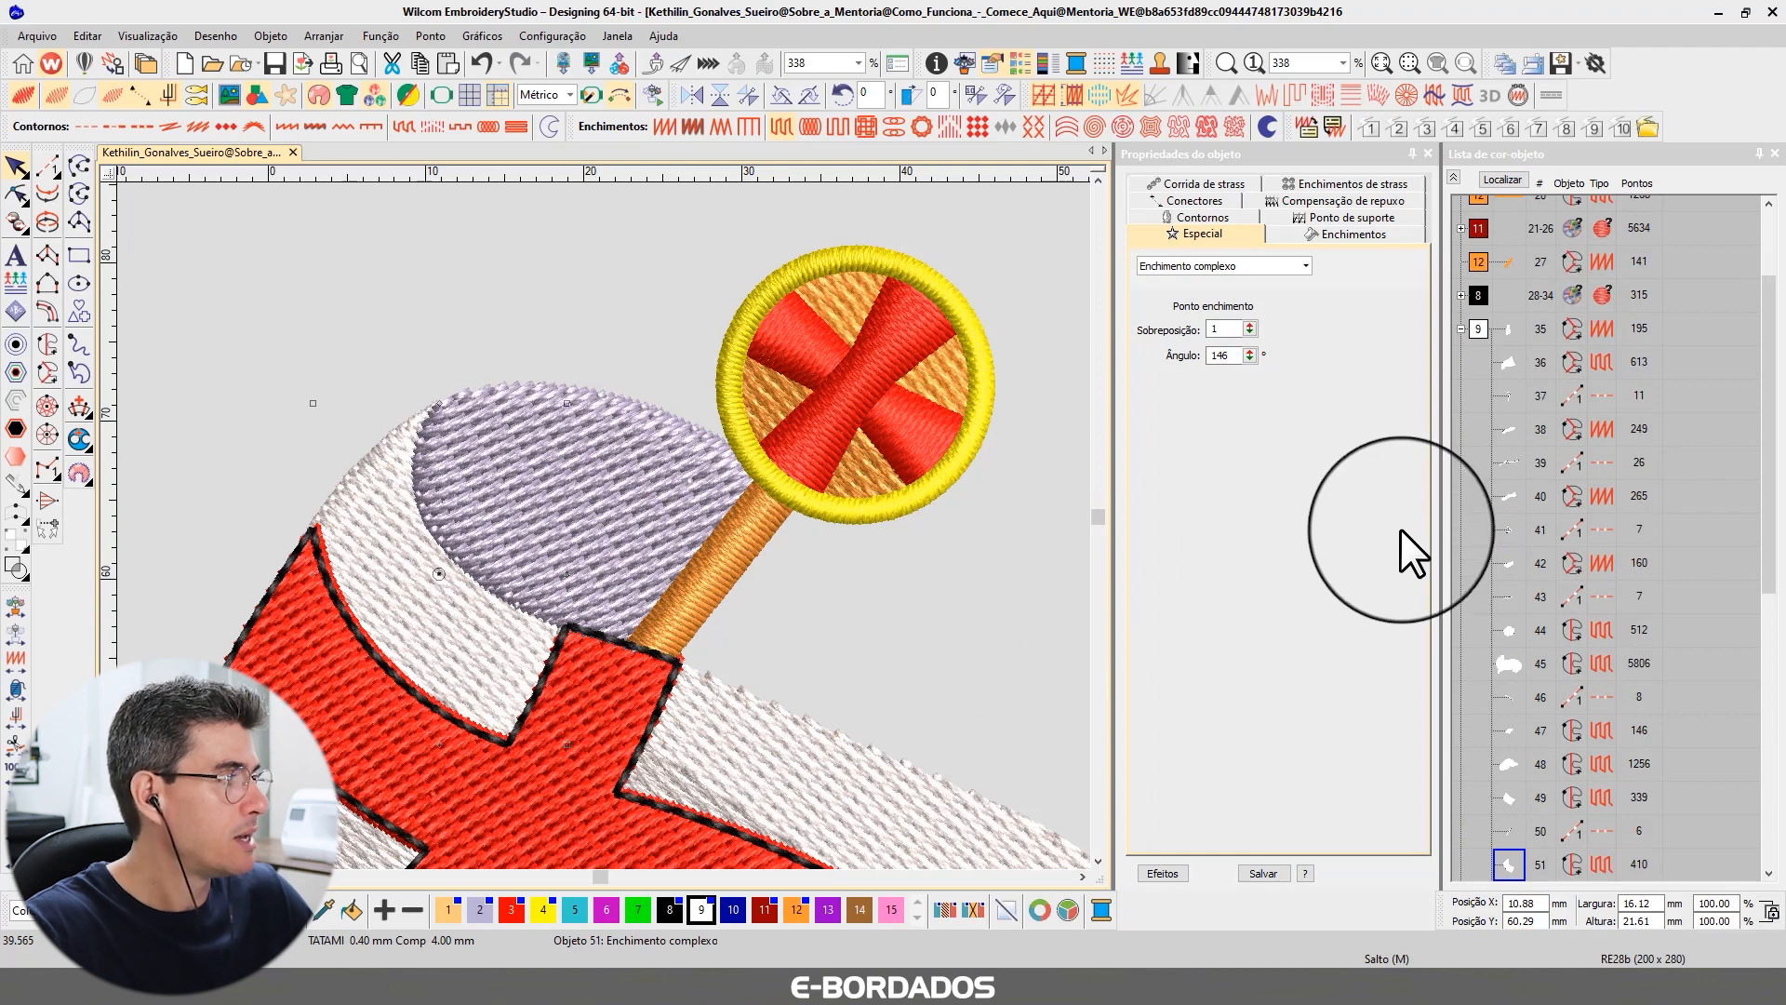
{"action": "scroll", "coordinate": [1582, 534], "scroll_direction": "down", "scroll_amount": 3}
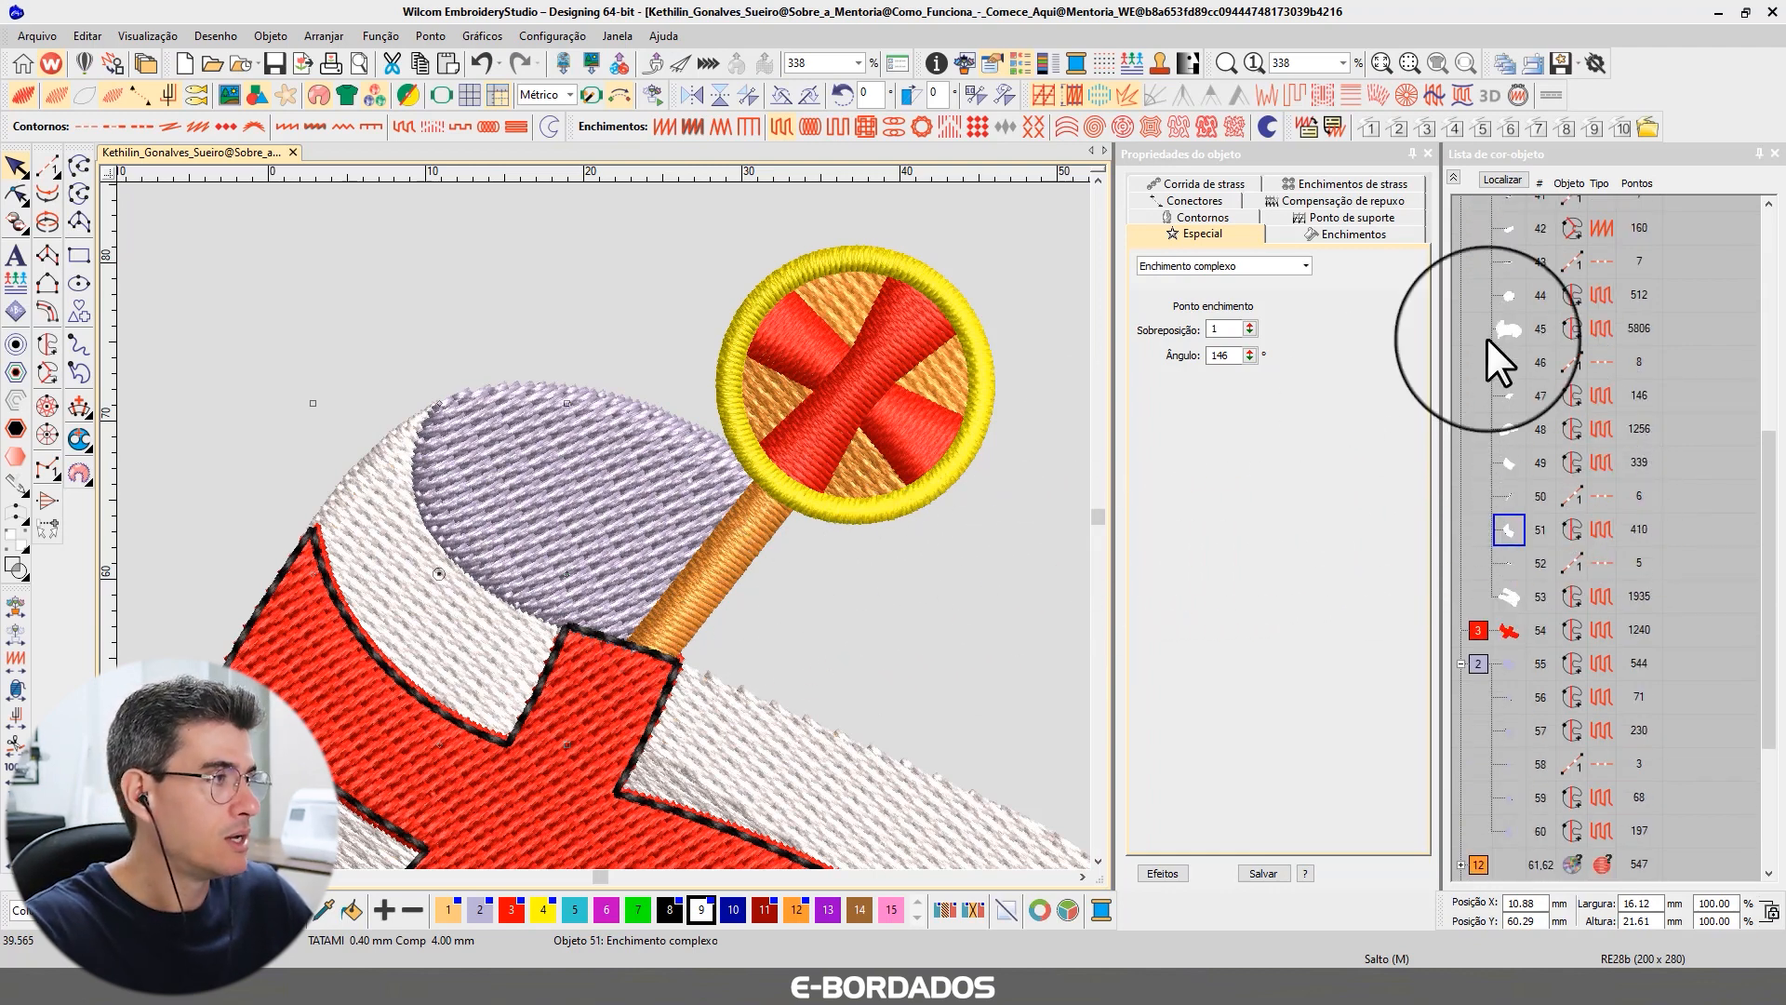
{"action": "left_click", "coordinate": [1454, 177]}
{"action": "left_click", "coordinate": [924, 576]}
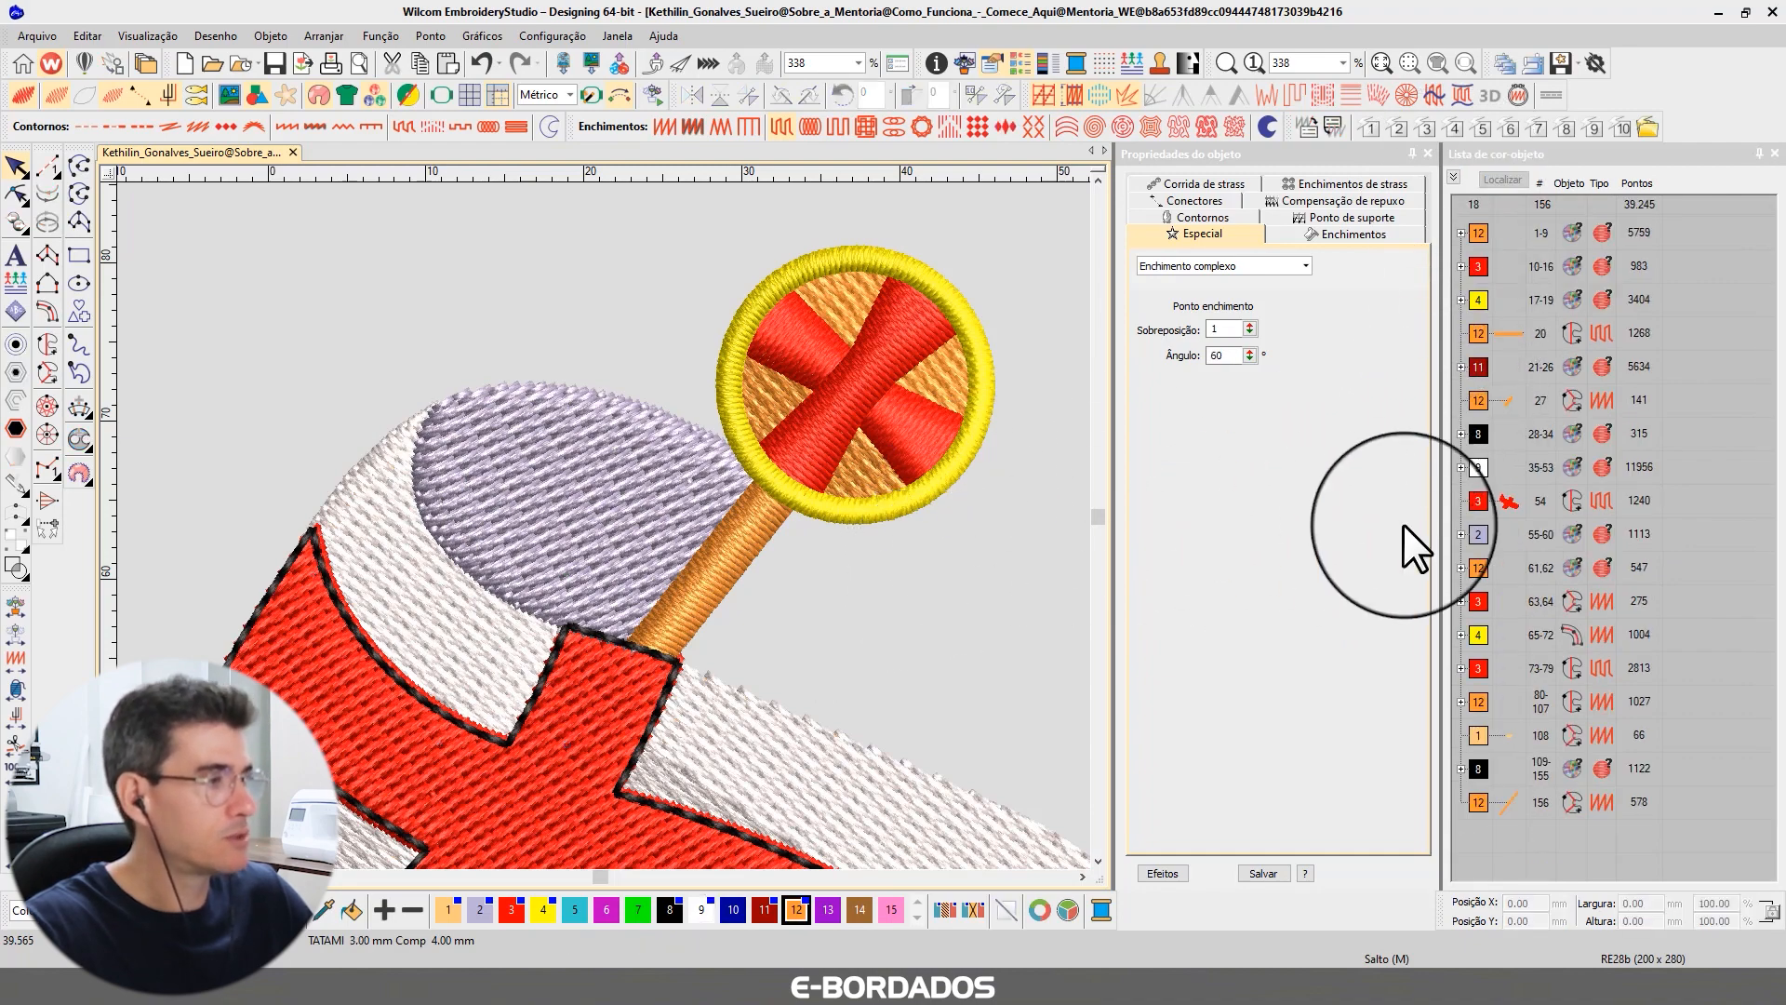
{"action": "key", "text": "1"}
{"action": "key", "text": "0"}
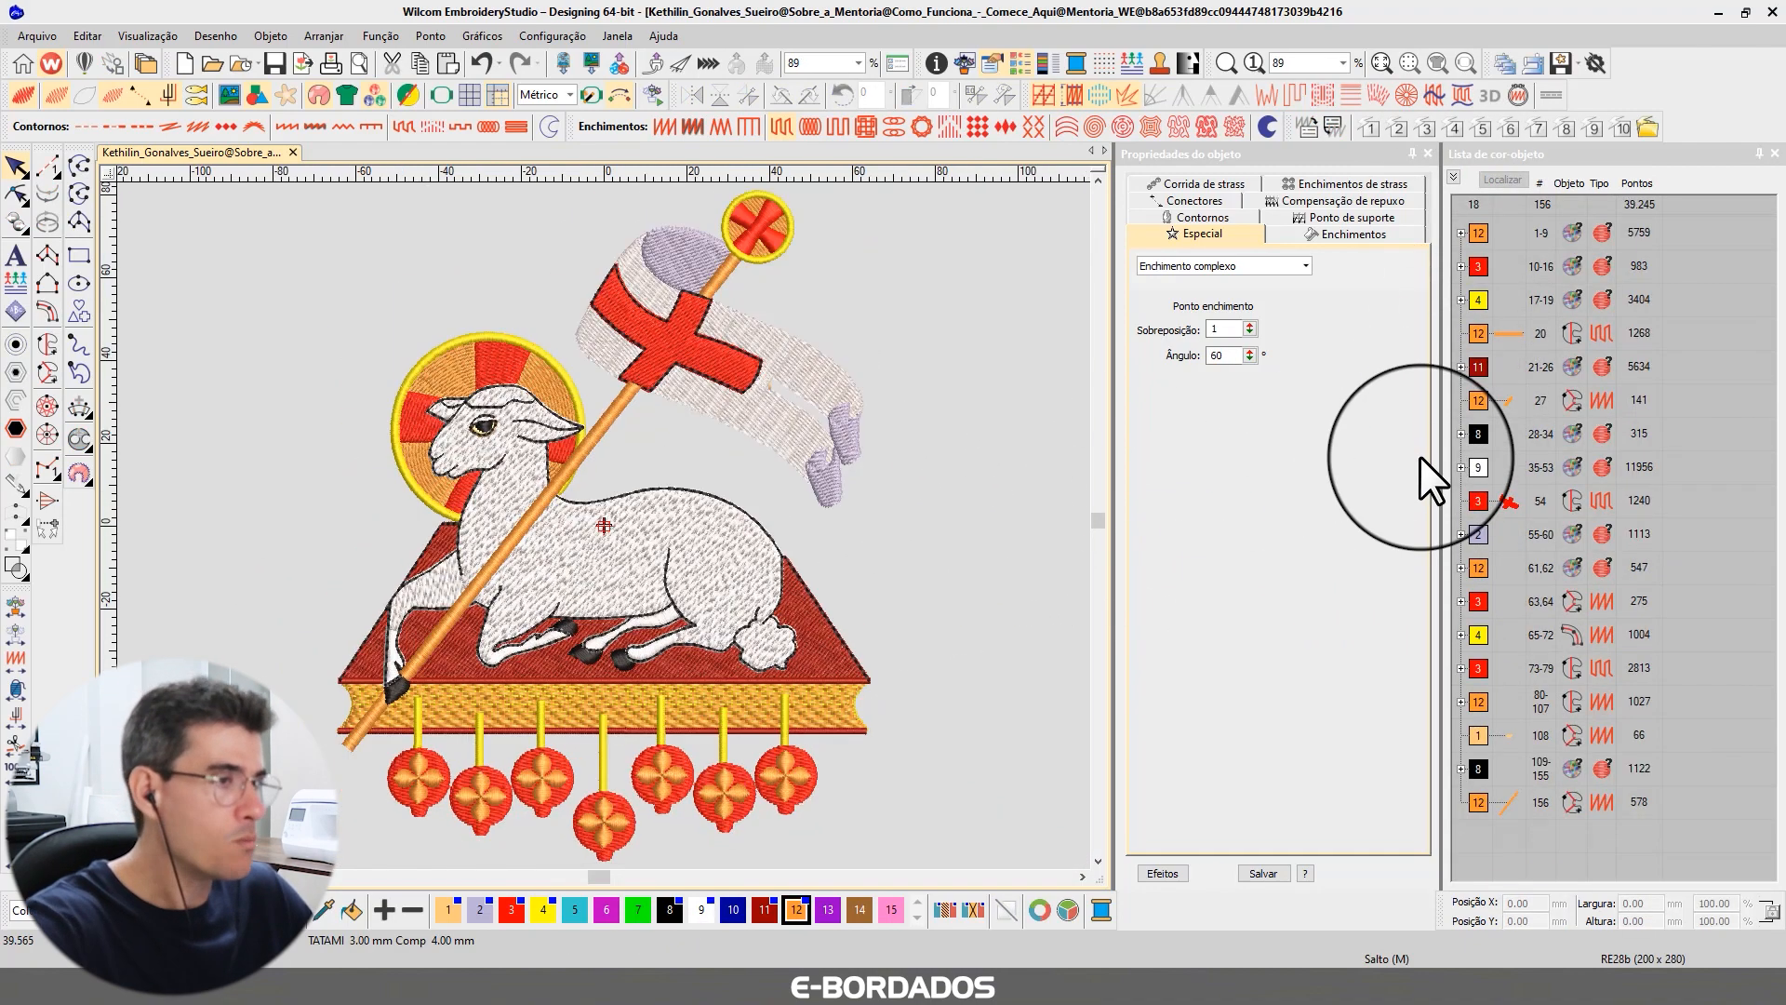
Select objects in the orange pole and lower color blocks and expand their groups in the color-object list to review them.
{"action": "left_click", "coordinate": [1509, 400]}
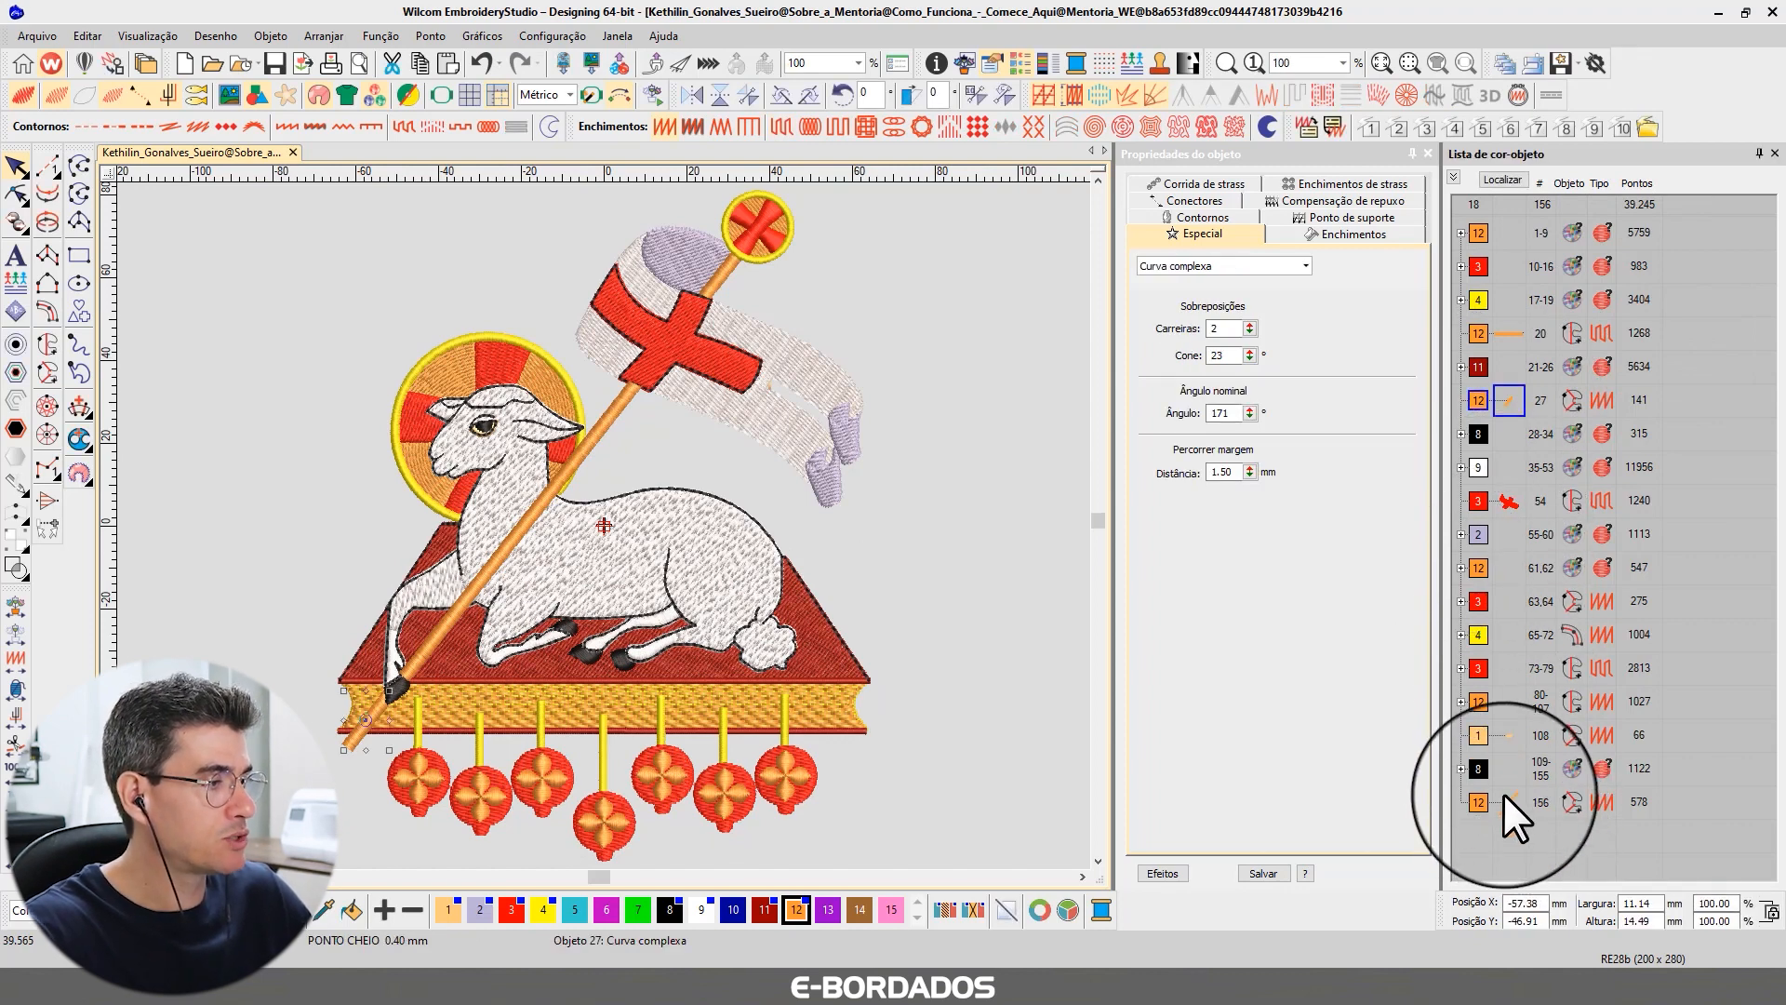
{"action": "left_click", "coordinate": [1481, 699]}
{"action": "left_click", "coordinate": [1477, 570]}
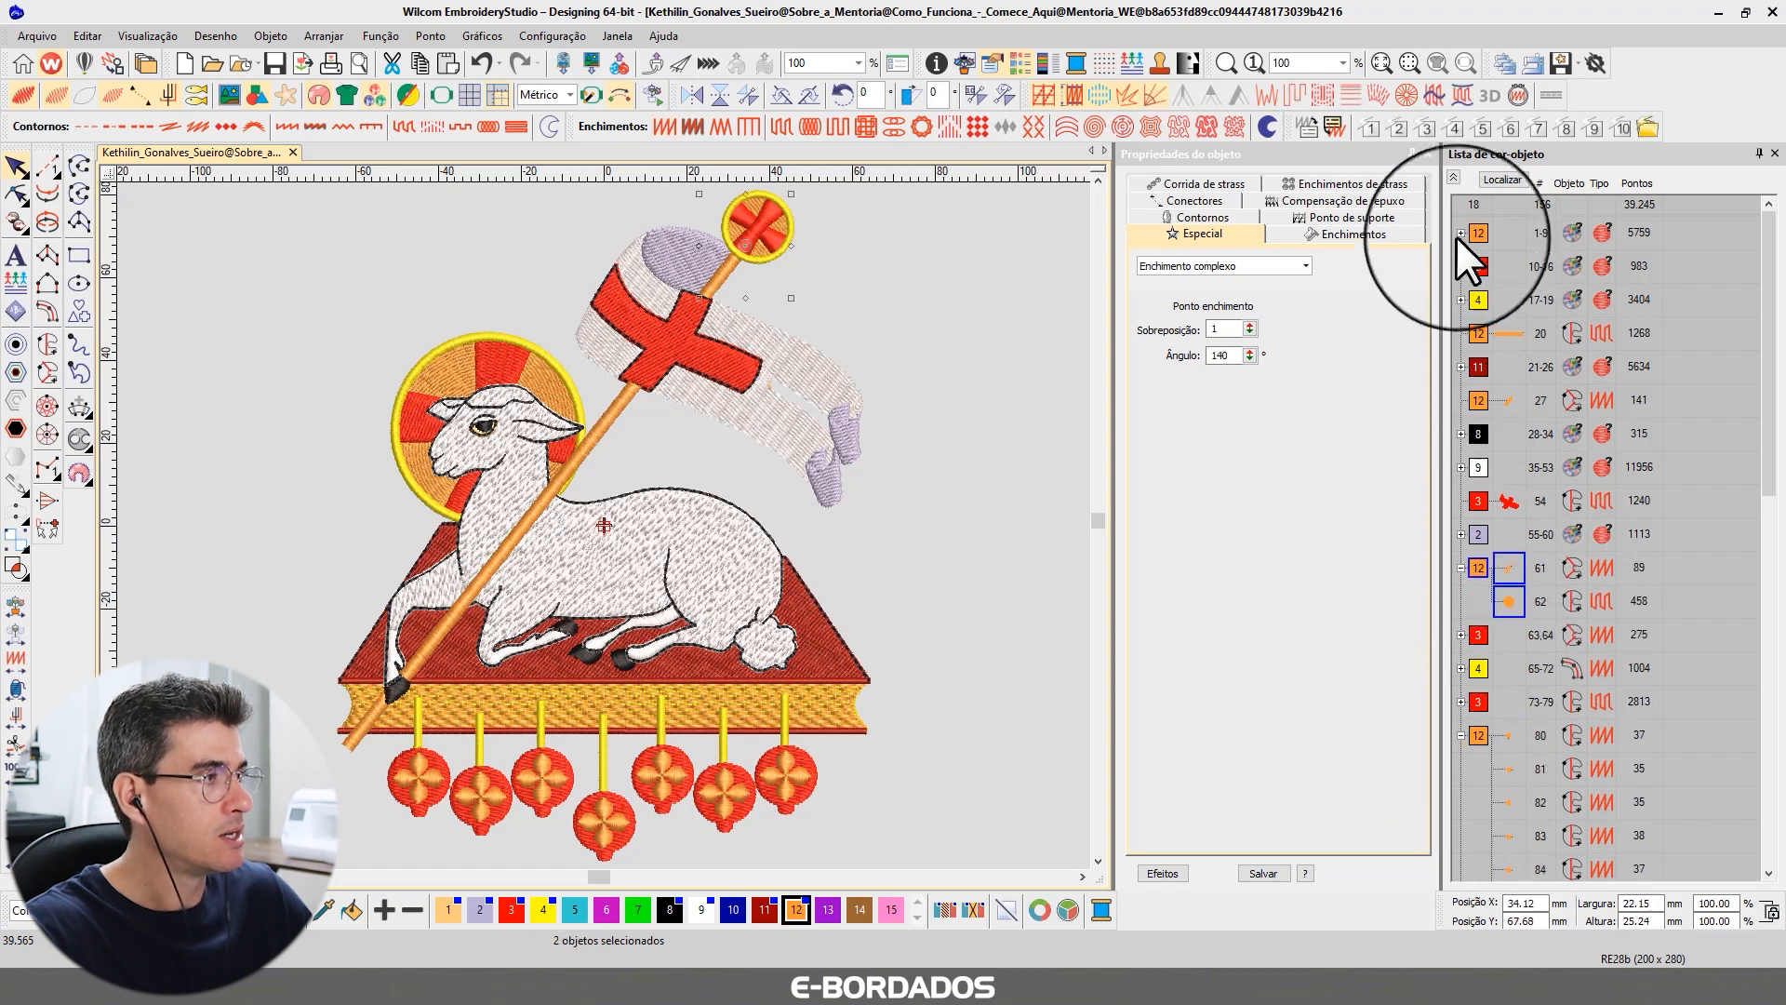
{"action": "left_click", "coordinate": [1454, 178]}
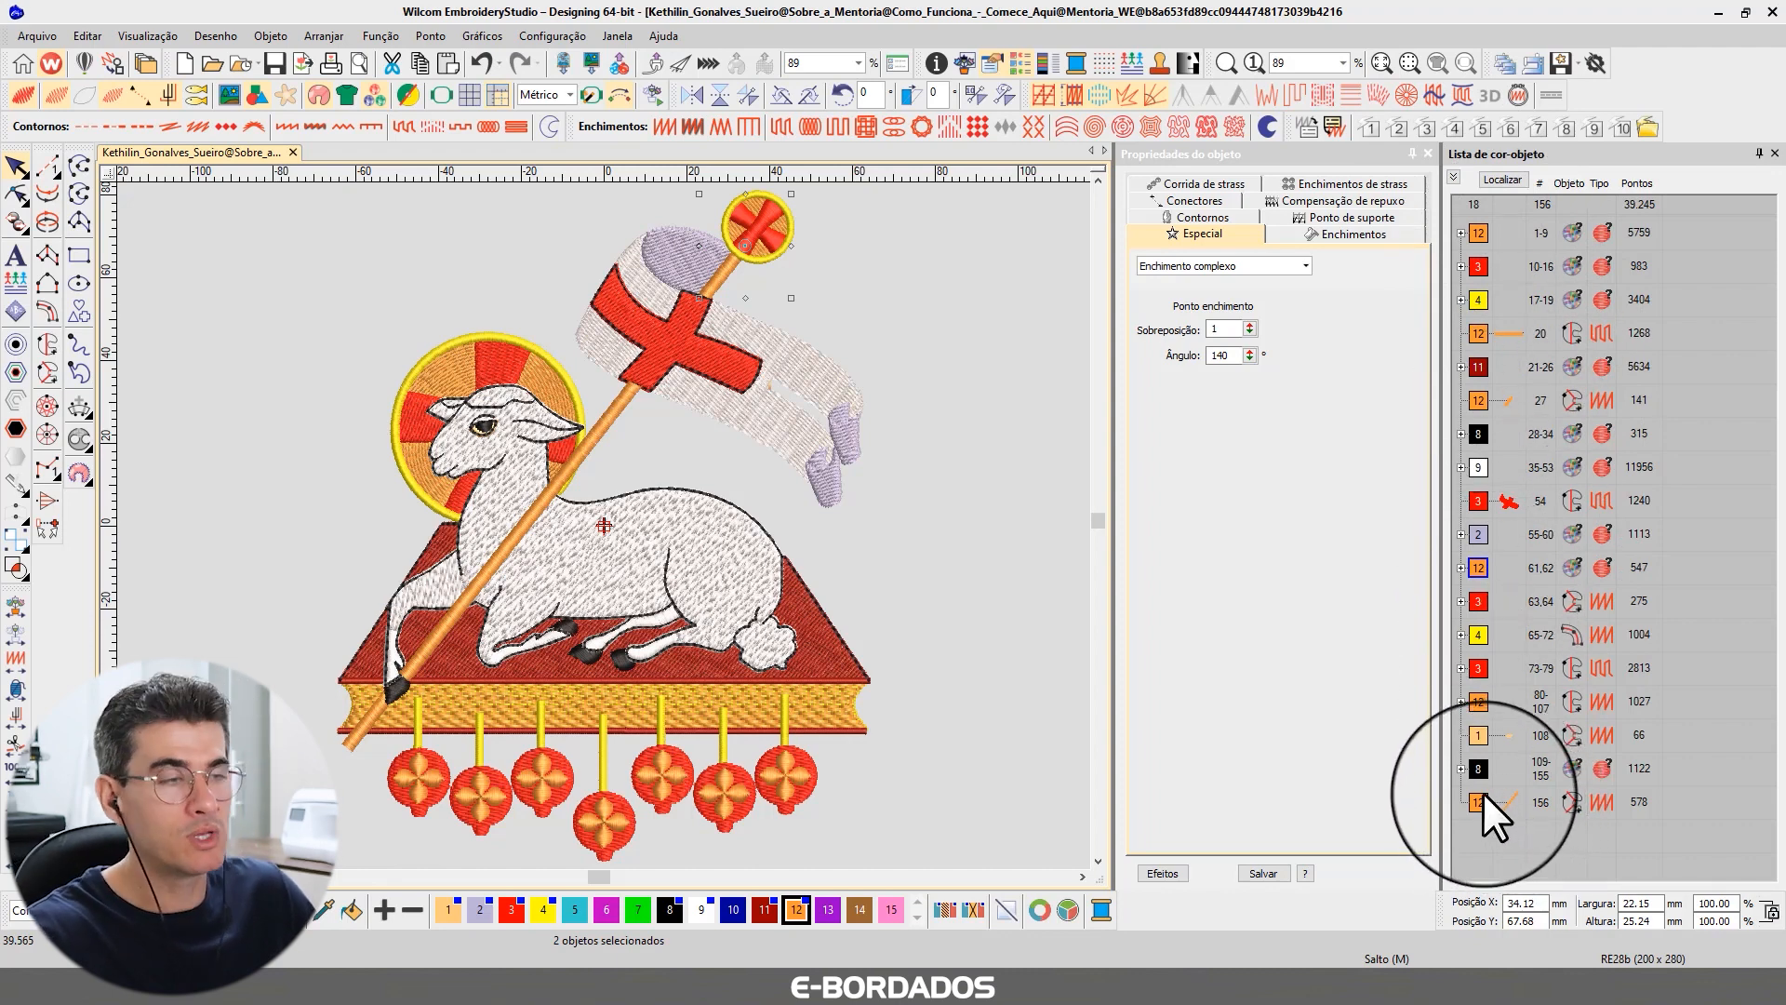
Expand the red block after the lilac one and view its cross objects at the pole tip on their own.
{"action": "left_click", "coordinate": [1477, 602]}
{"action": "left_click", "coordinate": [1507, 180]}
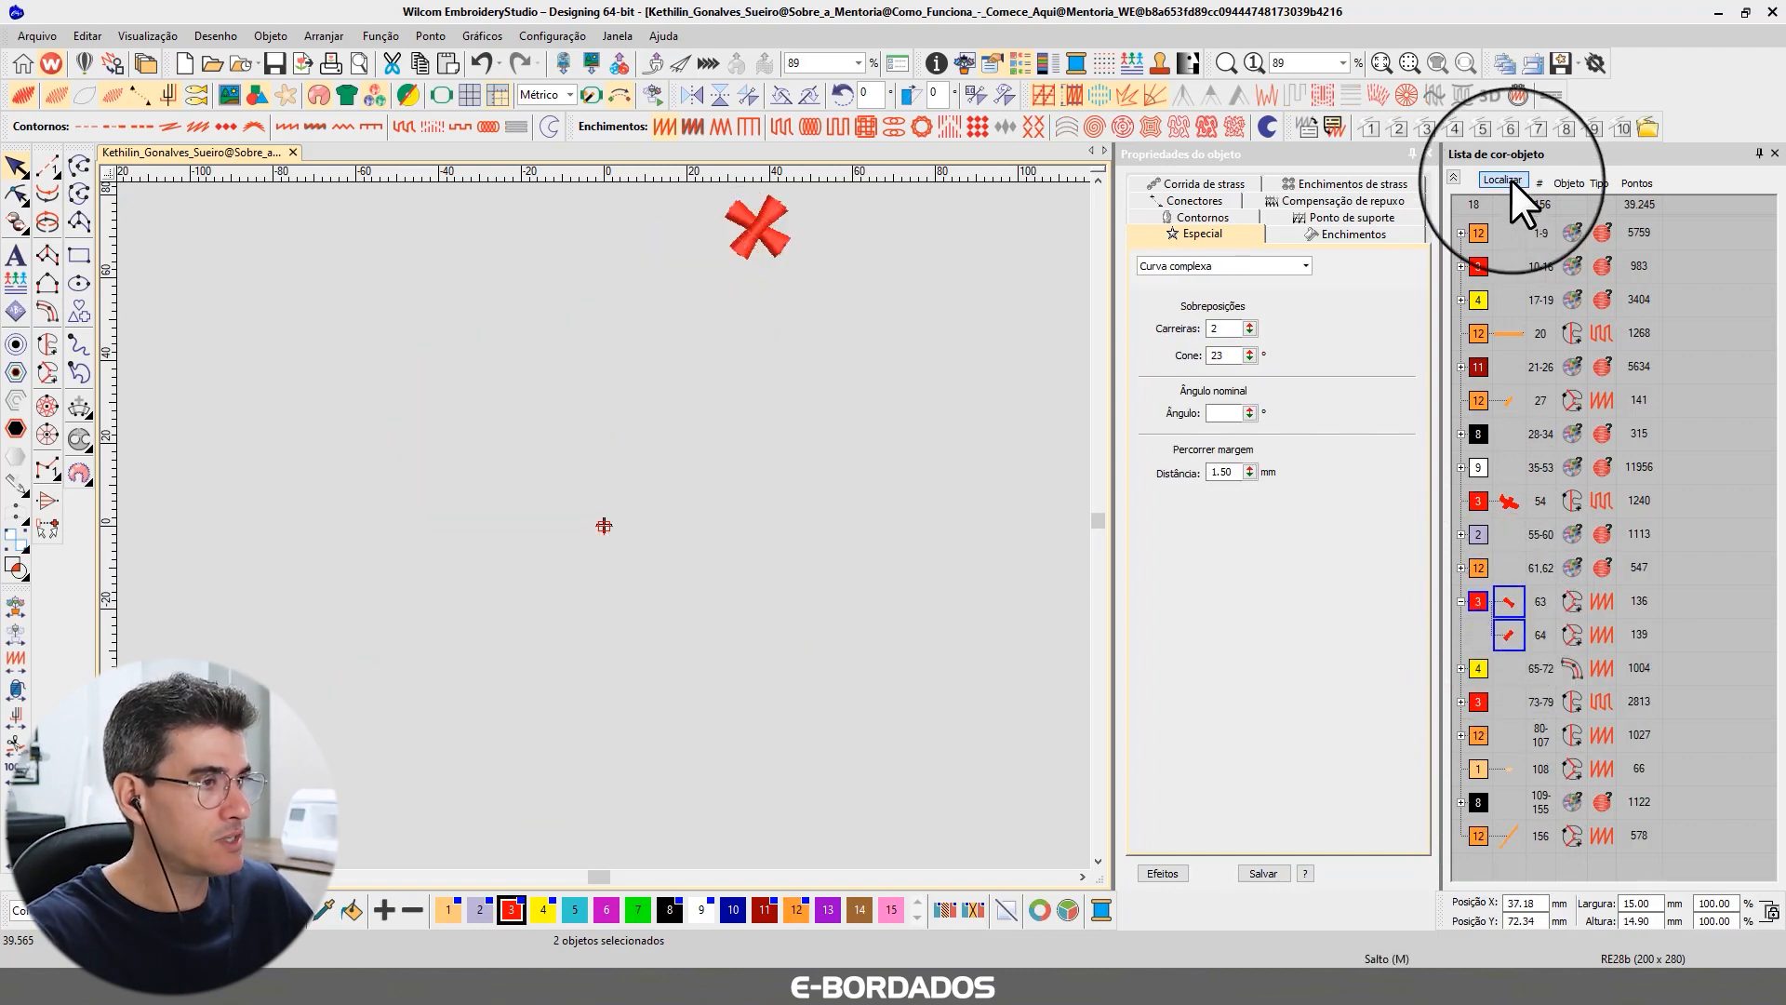